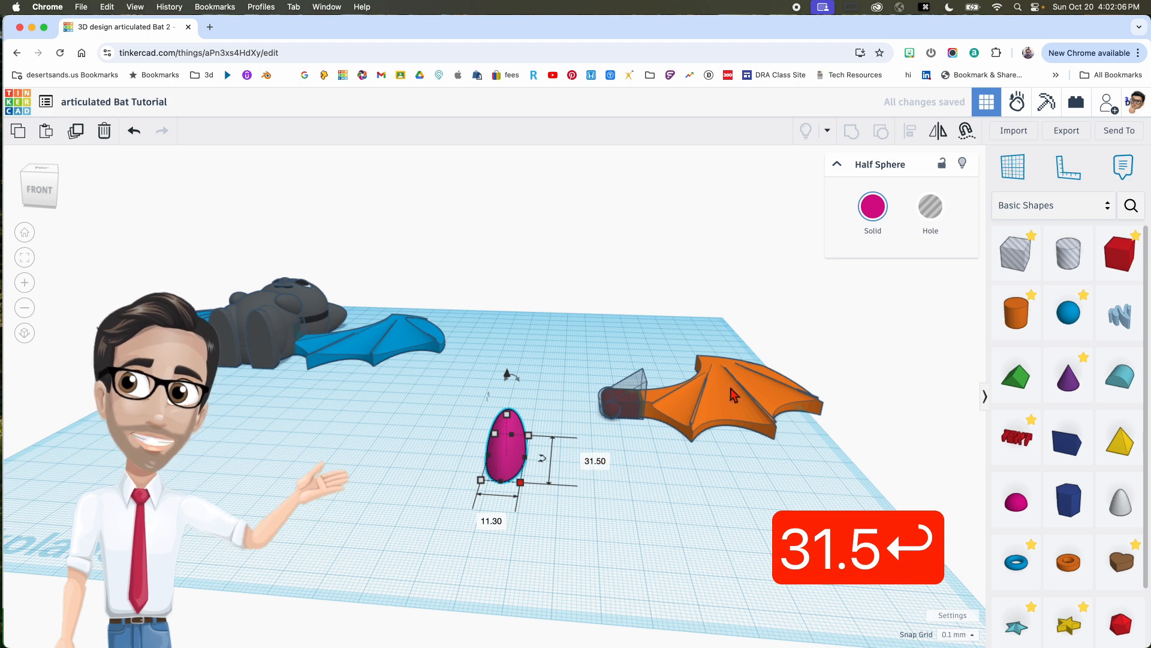
# Step: Recolour the half sphere solid dark grey and take it out of selection
pyautogui.click(873, 206)
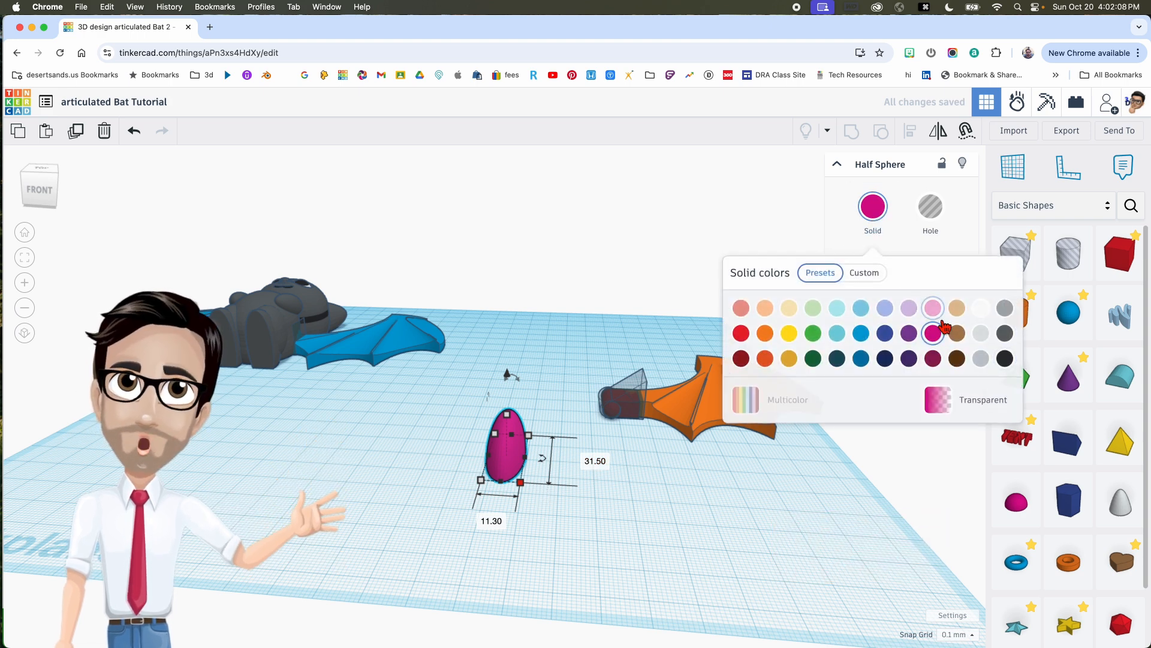
pyautogui.click(1004, 358)
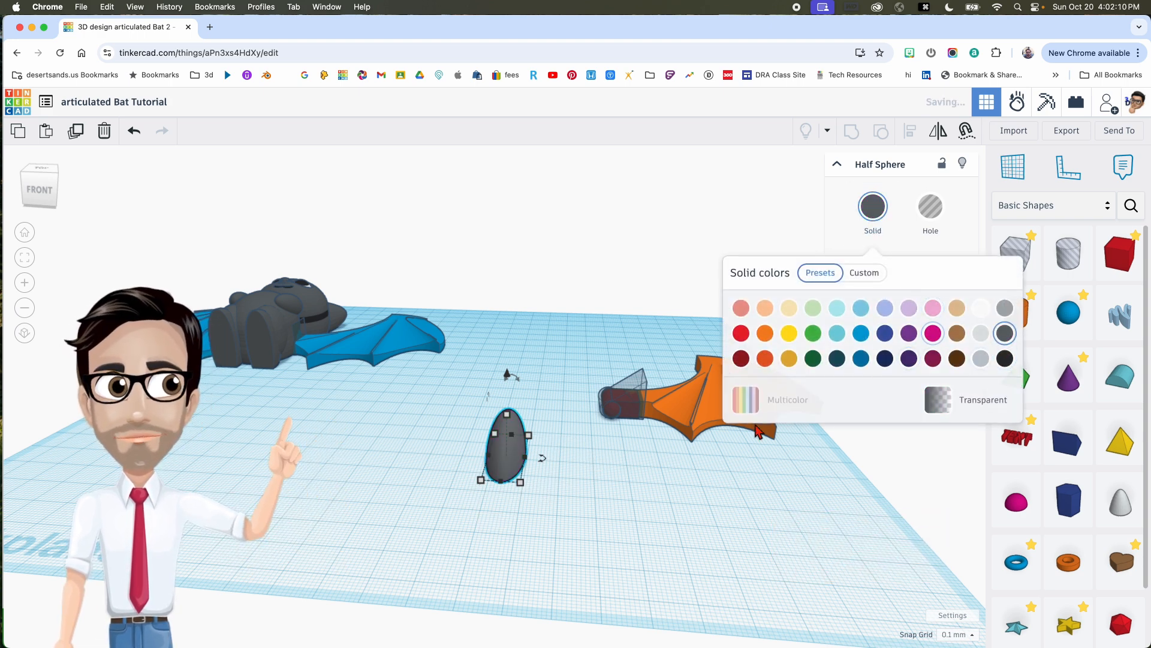
pyautogui.click(579, 459)
pyautogui.moveTo(580, 458); pyautogui.dragTo(582, 459, button='right')
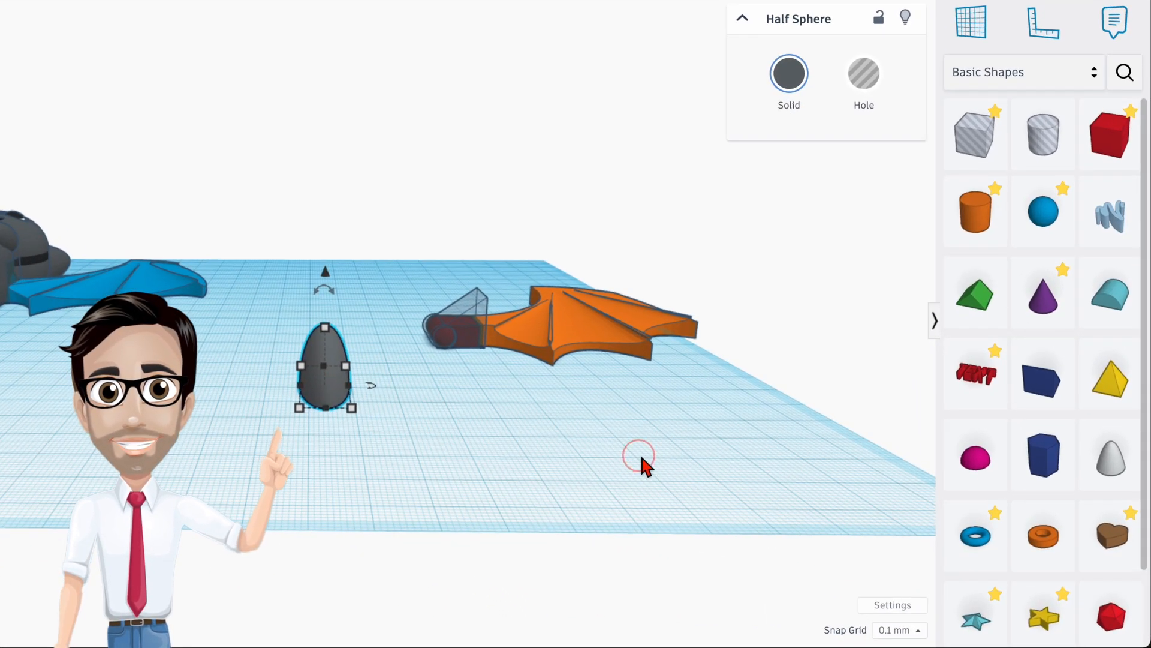
pyautogui.click(639, 452)
# Step: Place a sphere beside the dark grey half sphere with 24 steps and a height of 22.1 mm
pyautogui.moveTo(1039, 228); pyautogui.dragTo(251, 400)
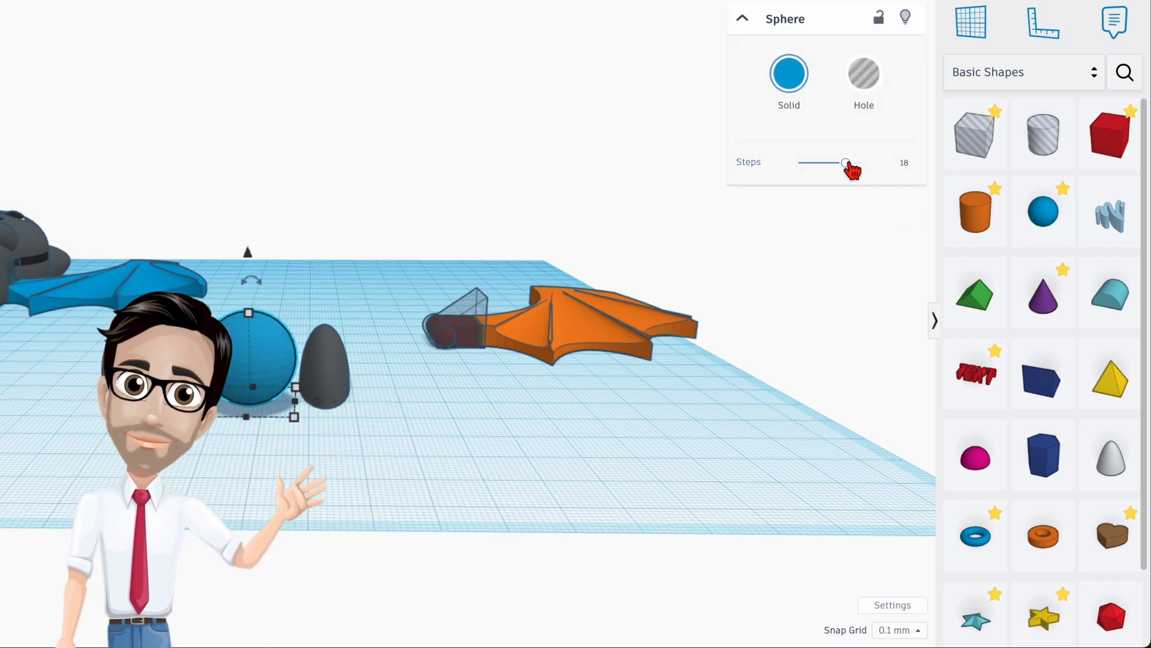
pyautogui.moveTo(846, 162); pyautogui.dragTo(865, 163)
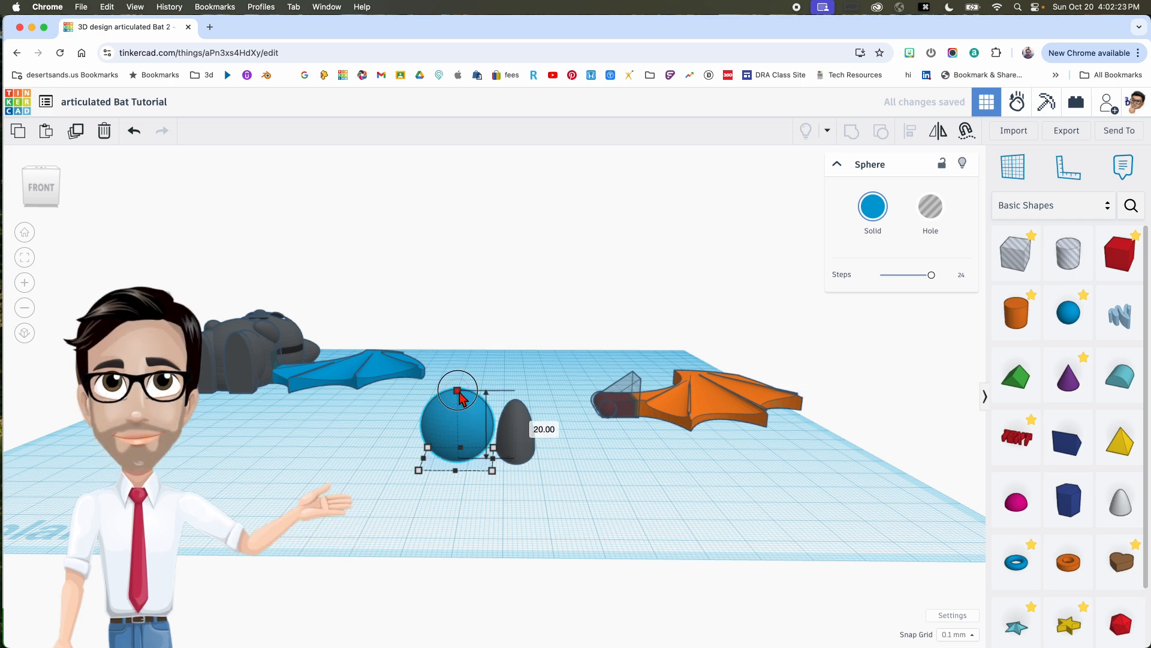
pyautogui.click(542, 428)
pyautogui.write('22.')
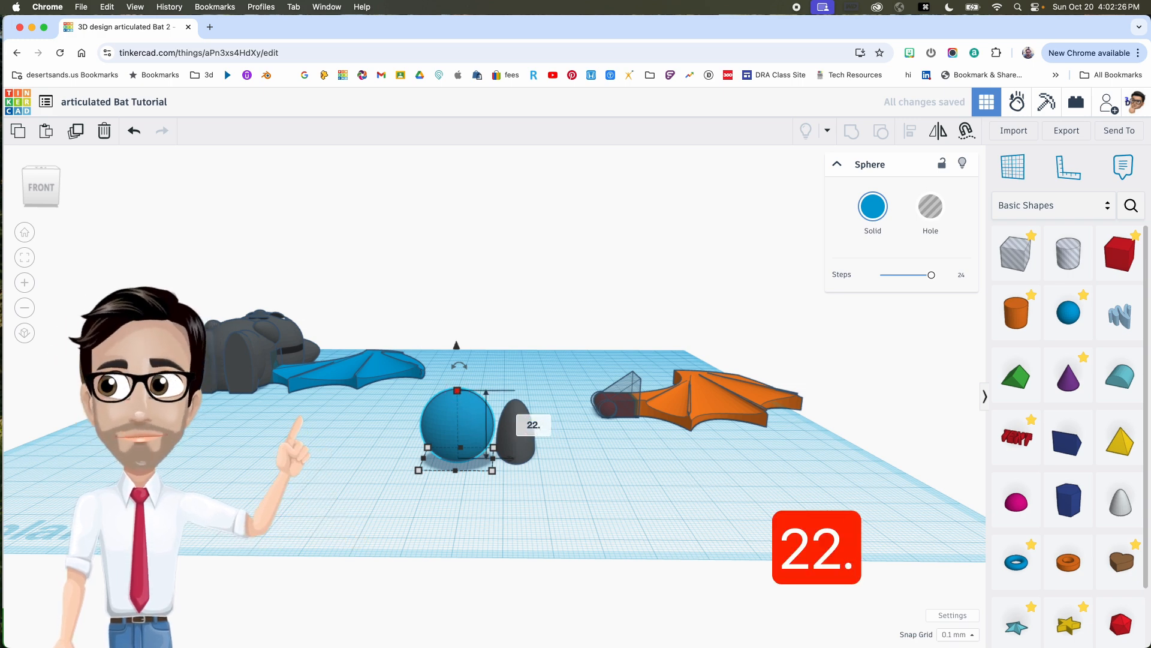
pyautogui.write('1')
pyautogui.press('Return')
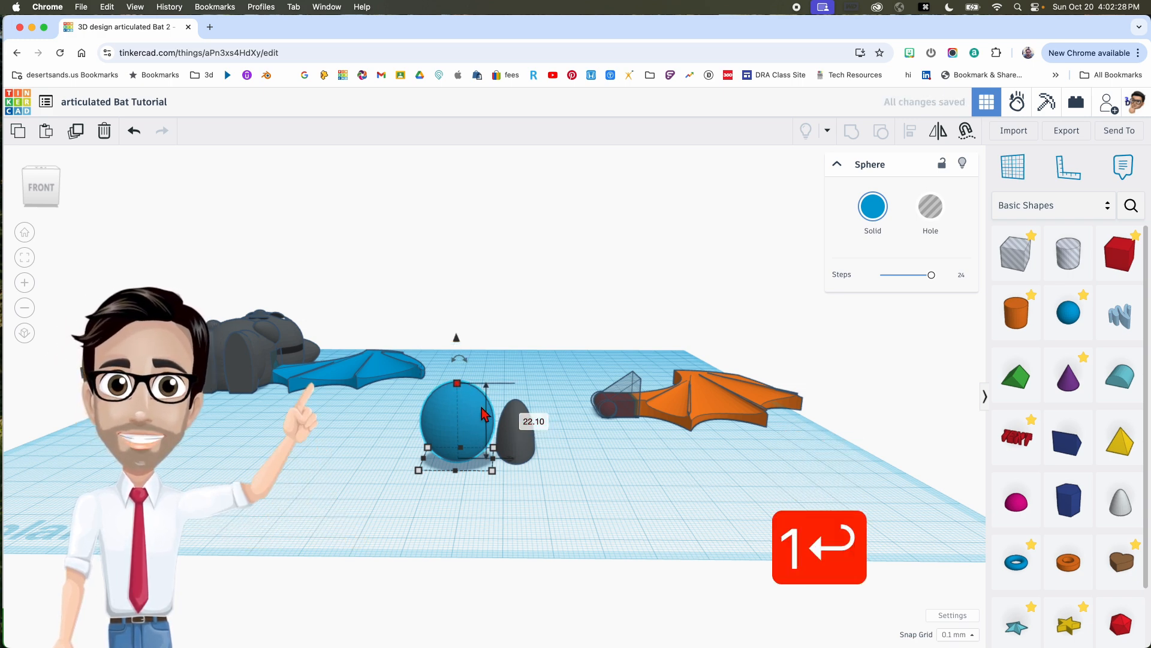
# Step: Set the sphere's base dimensions to 14.4 mm wide and 31.5 mm long
pyautogui.scroll(1, 454, 410)
pyautogui.scroll(1, 454, 410)
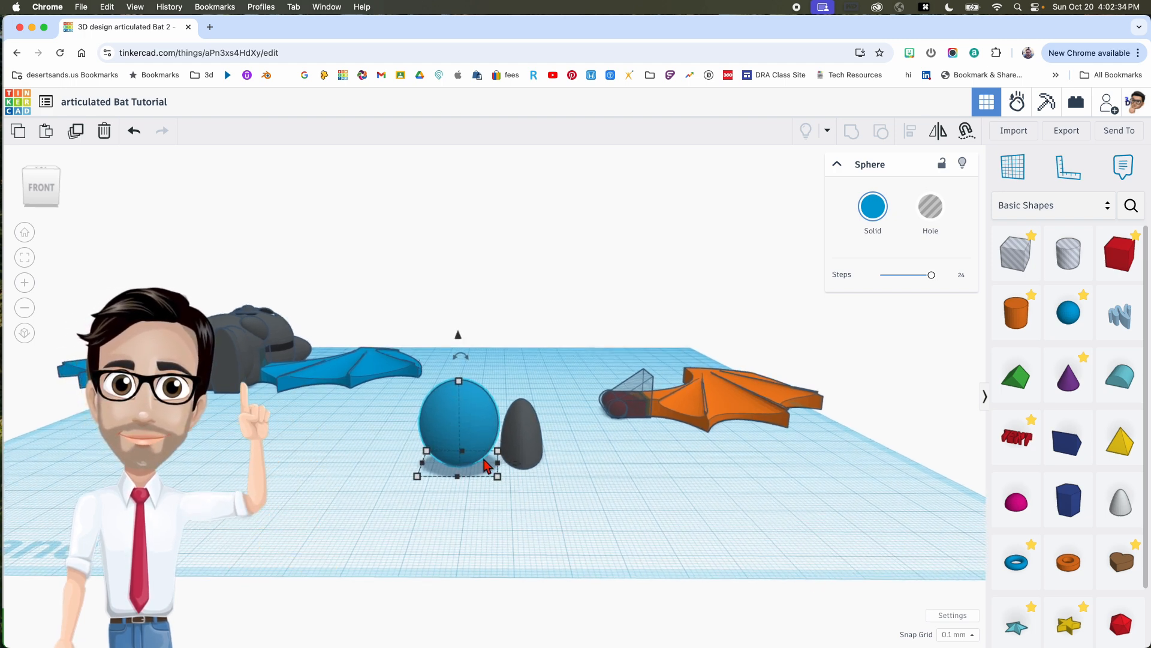
pyautogui.moveTo(497, 477)
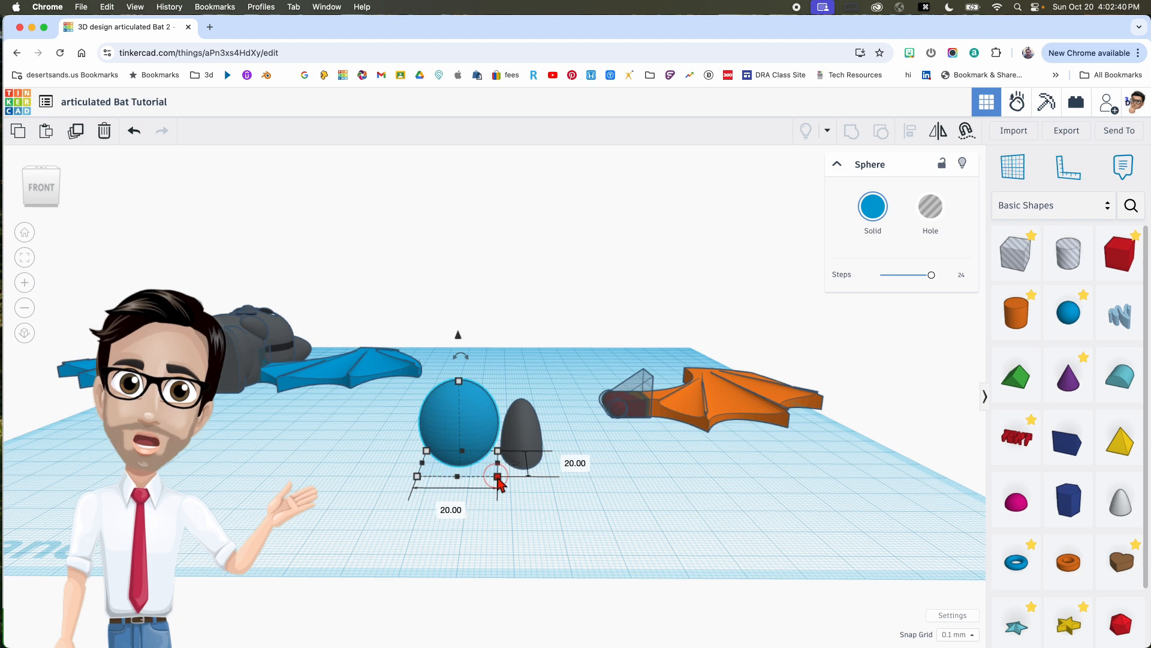
pyautogui.write('14')
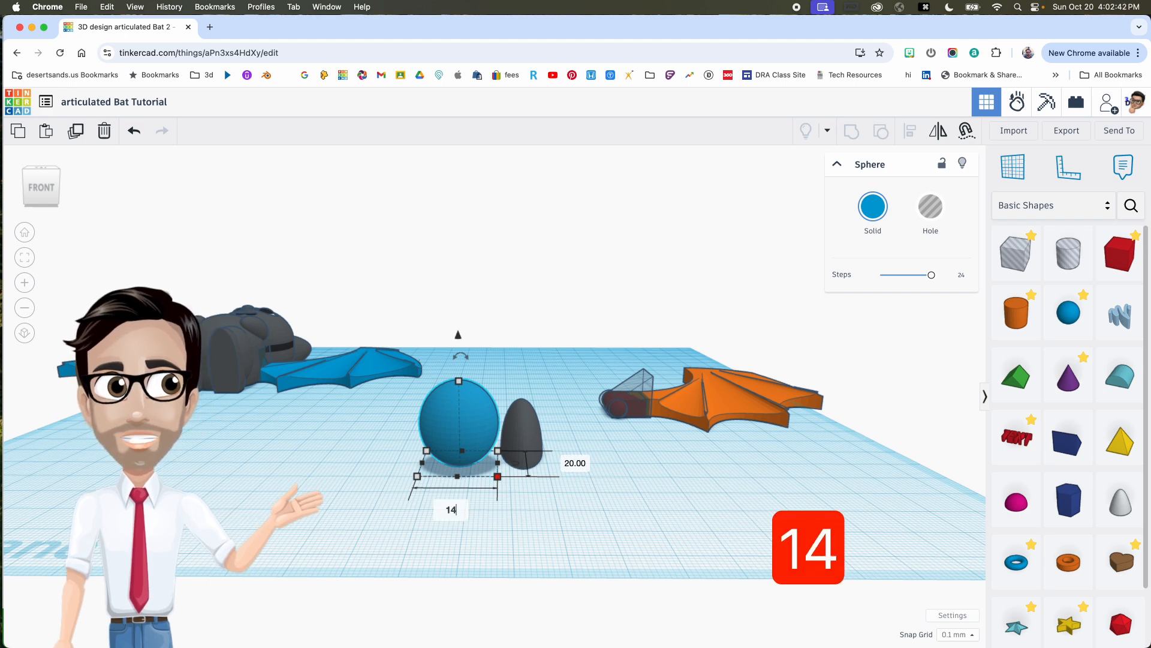
pyautogui.write('.4')
pyautogui.press('Return')
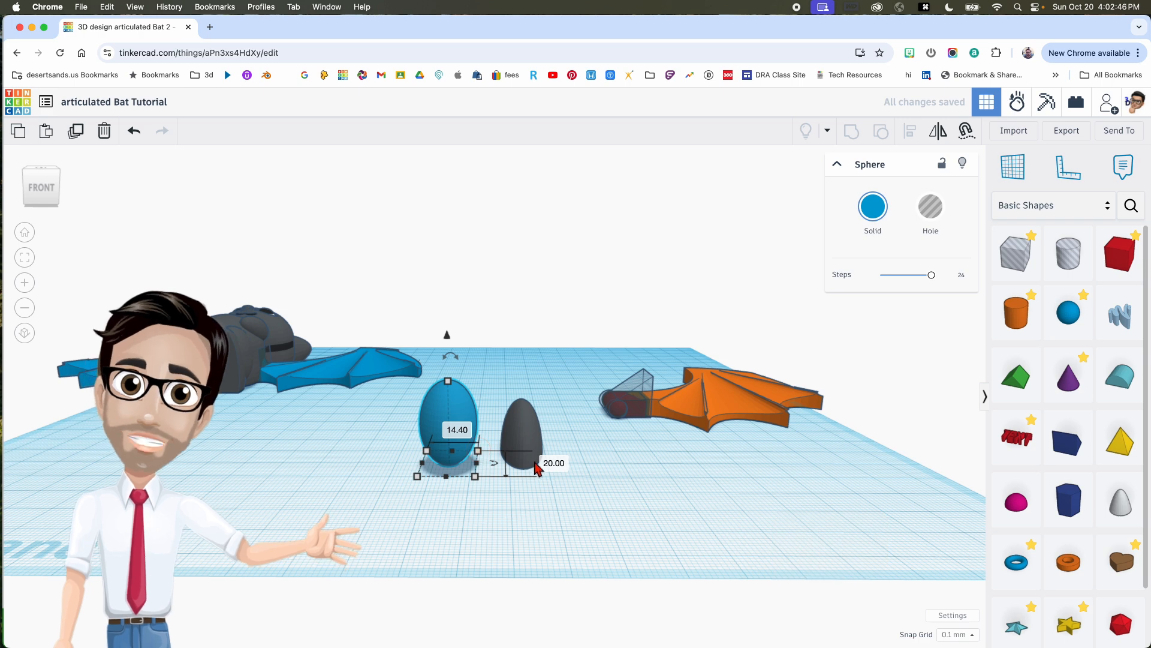
pyautogui.write('31.5')
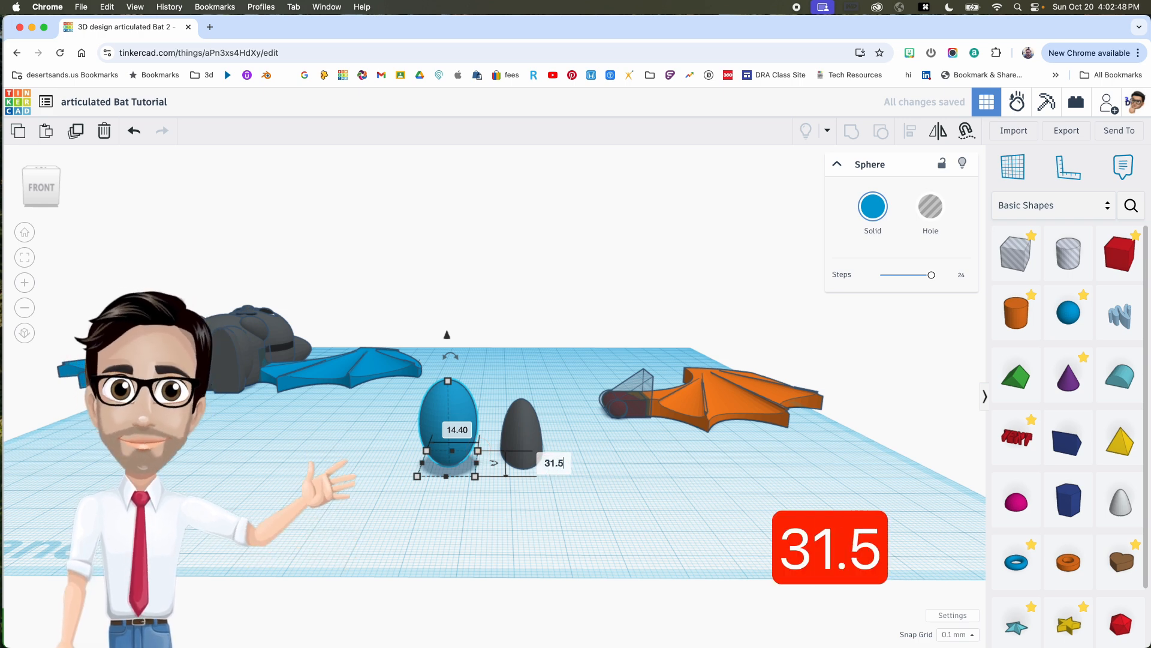
pyautogui.press('Return')
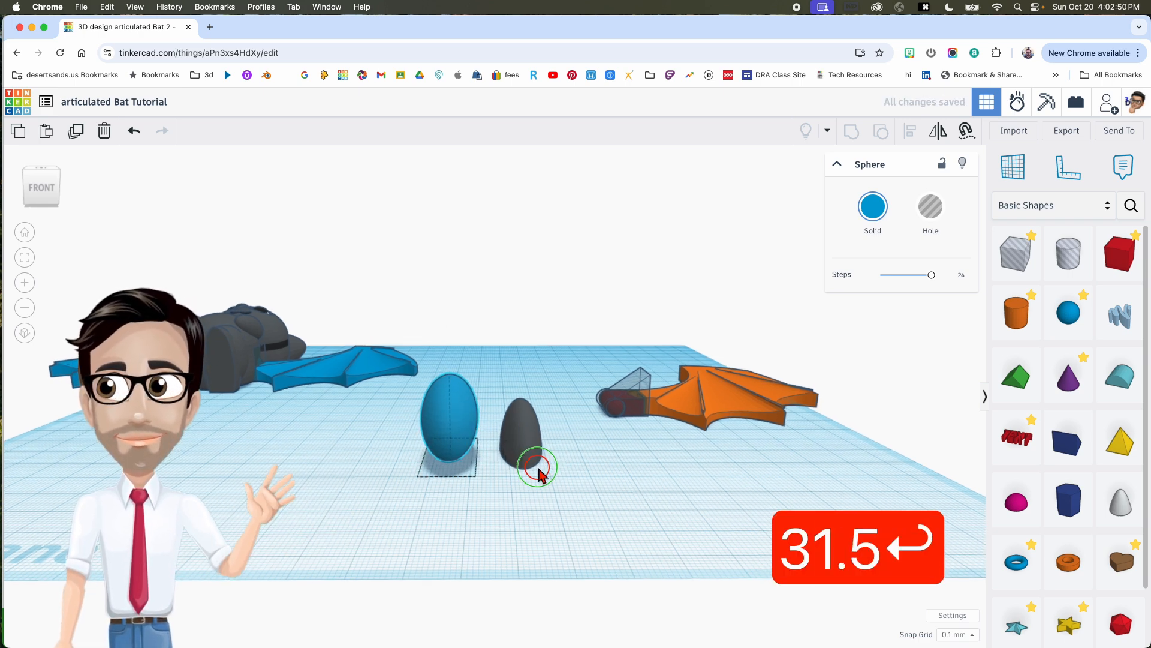
# Step: Move the sphere closer to the half sphere and align the two shapes on their centres across the width
pyautogui.moveTo(455, 418); pyautogui.dragTo(473, 418)
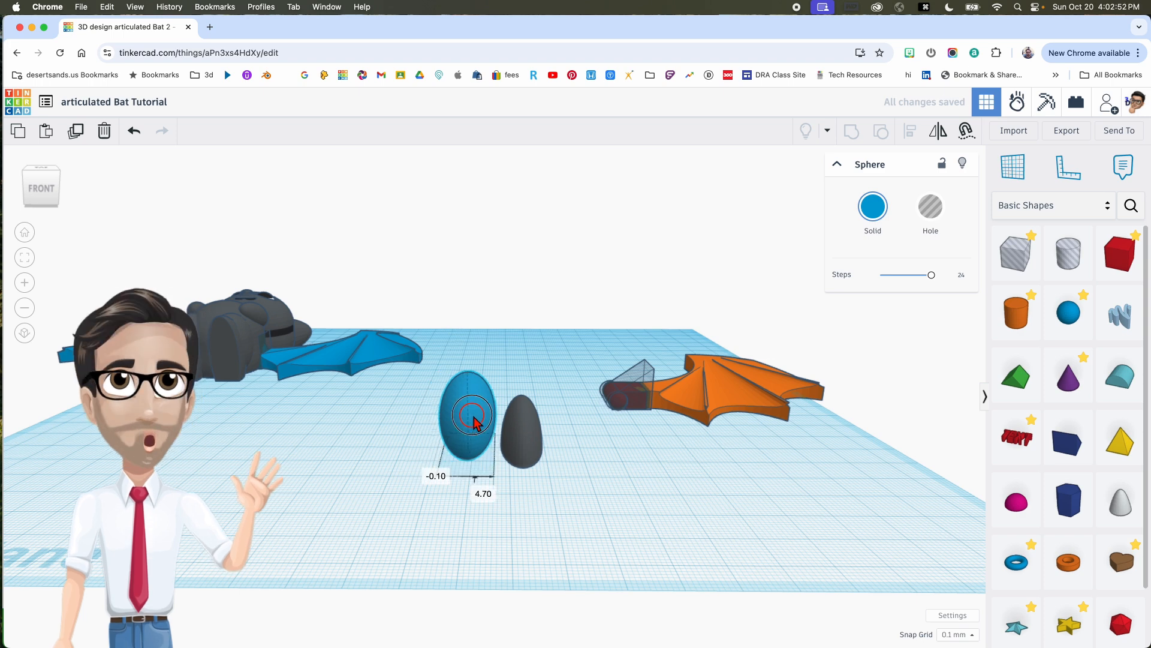
pyautogui.moveTo(577, 426); pyautogui.dragTo(445, 442)
pyautogui.press('l')
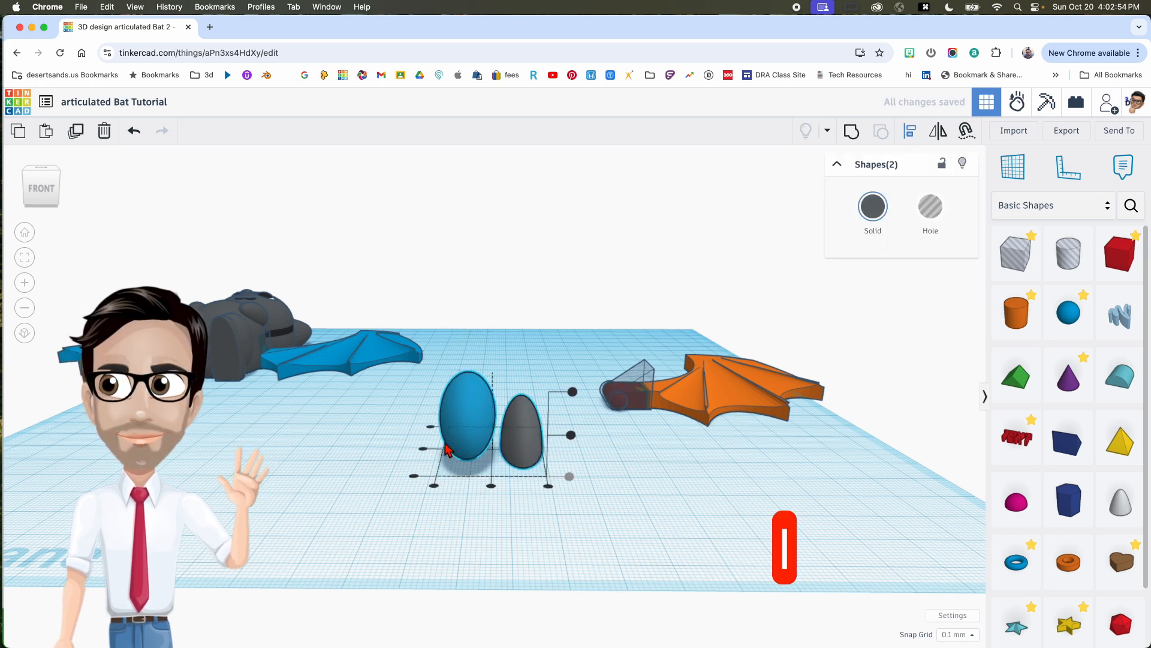
pyautogui.click(491, 486)
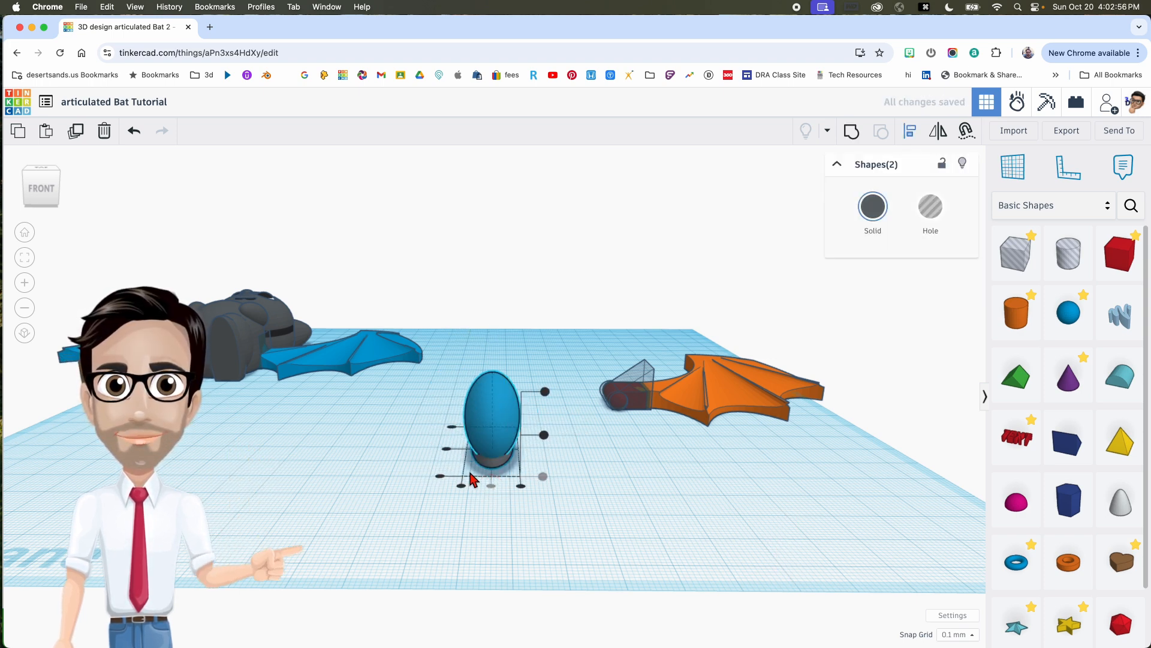
pyautogui.moveTo(444, 463); pyautogui.dragTo(602, 495, button='right')
pyautogui.click(573, 522)
pyautogui.click(674, 466)
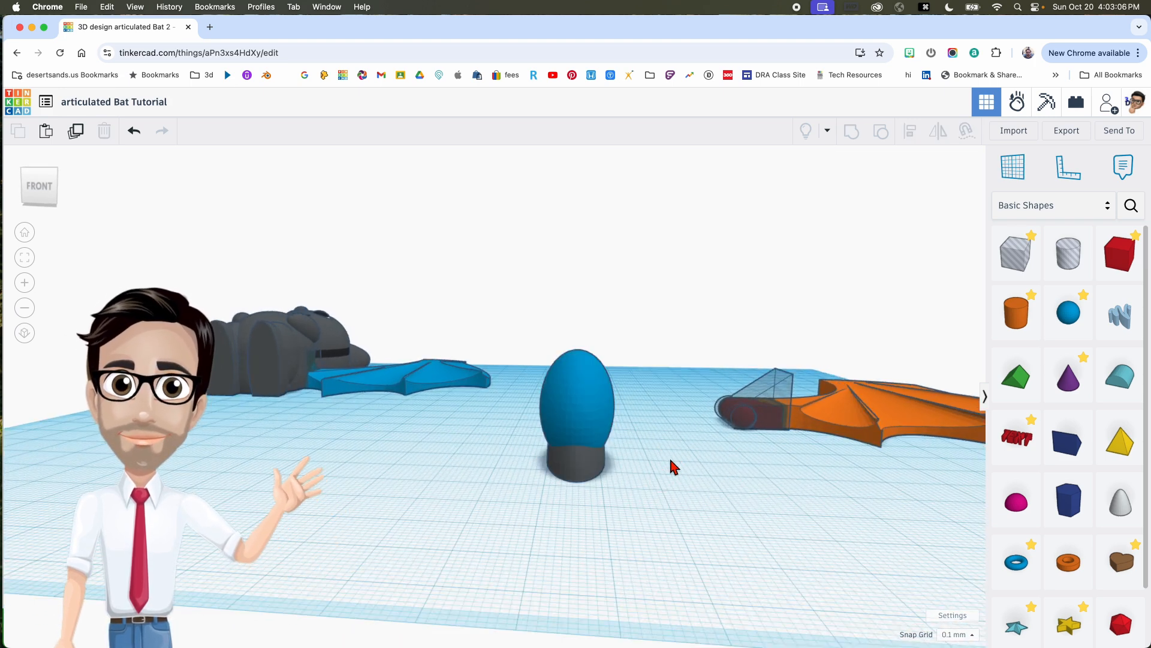
# Step: Nudge the blue sphere about 1 mm to the left so it sits off-centre on the half sphere
pyautogui.click(591, 406)
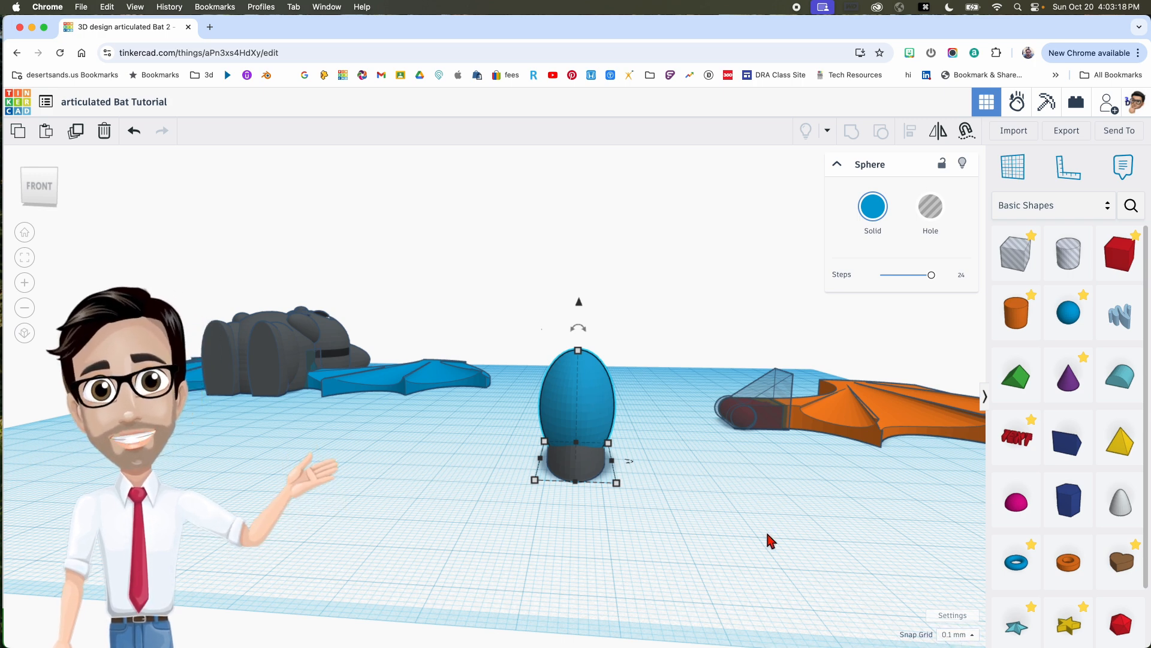
pyautogui.press('Left')
pyautogui.press('Left')
pyautogui.press('Left')
pyautogui.press('Left')
pyautogui.press('Left')
pyautogui.press('Left')
pyautogui.press('Left')
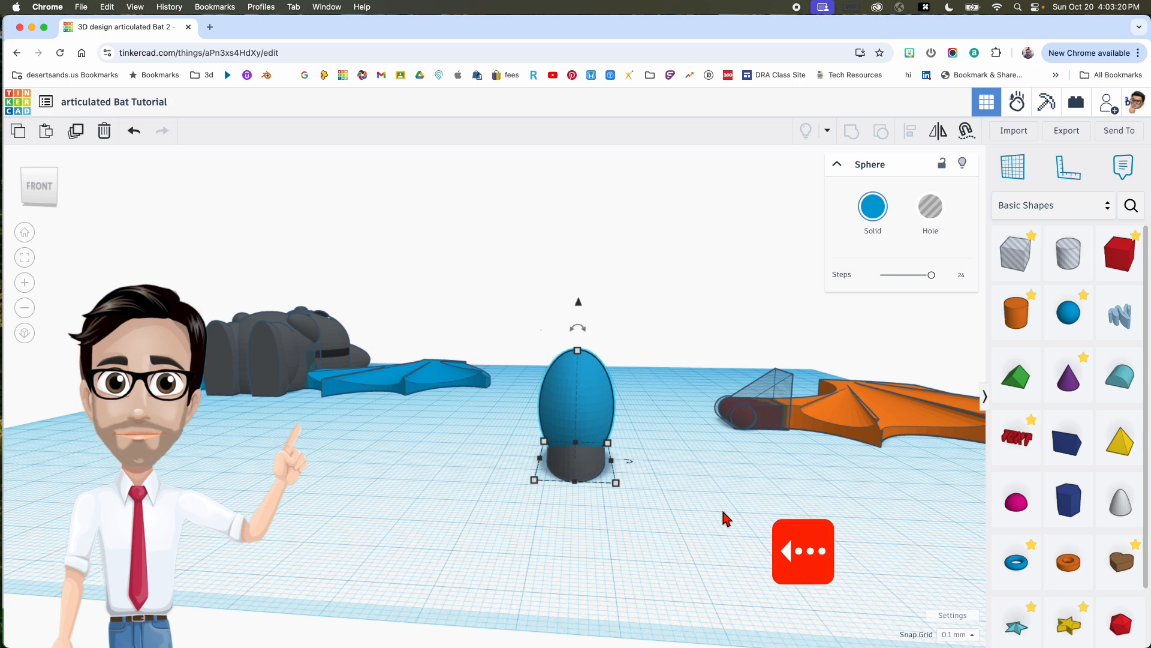
pyautogui.press('Left')
pyautogui.press('Left')
pyautogui.press('Left')
pyautogui.press('Left')
pyautogui.press('Left')
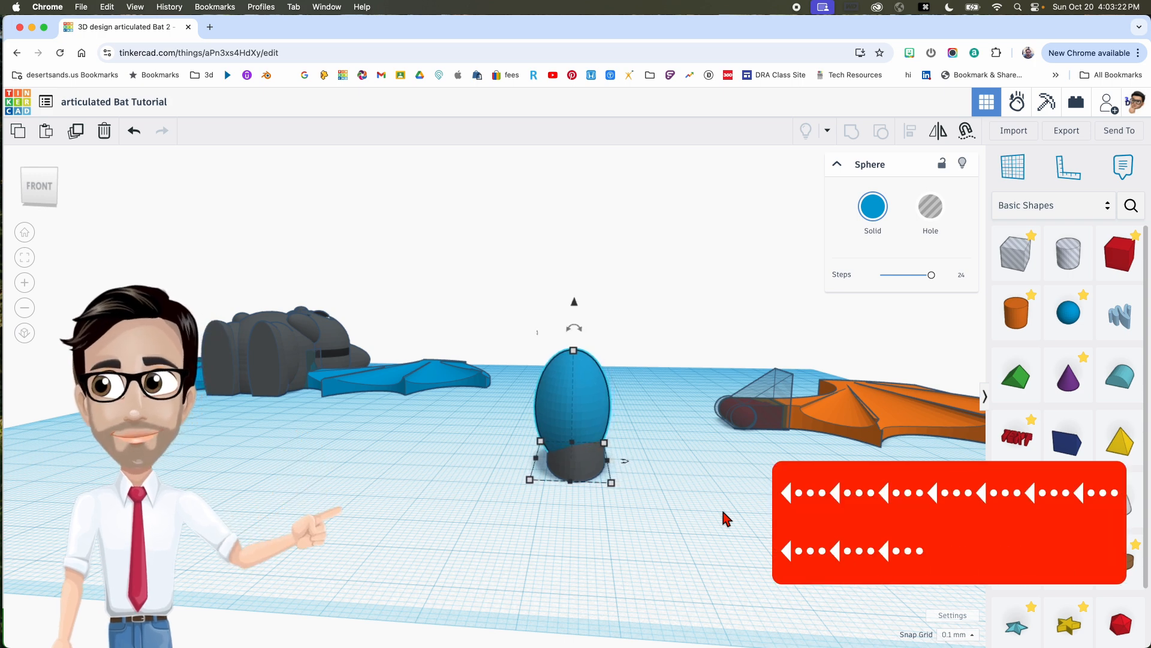
pyautogui.moveTo(634, 498)
pyautogui.mouseDown(button='right')
pyautogui.moveTo(631, 484)
pyautogui.moveTo(635, 495)
pyautogui.mouseUp(button='right')
pyautogui.click(633, 493)
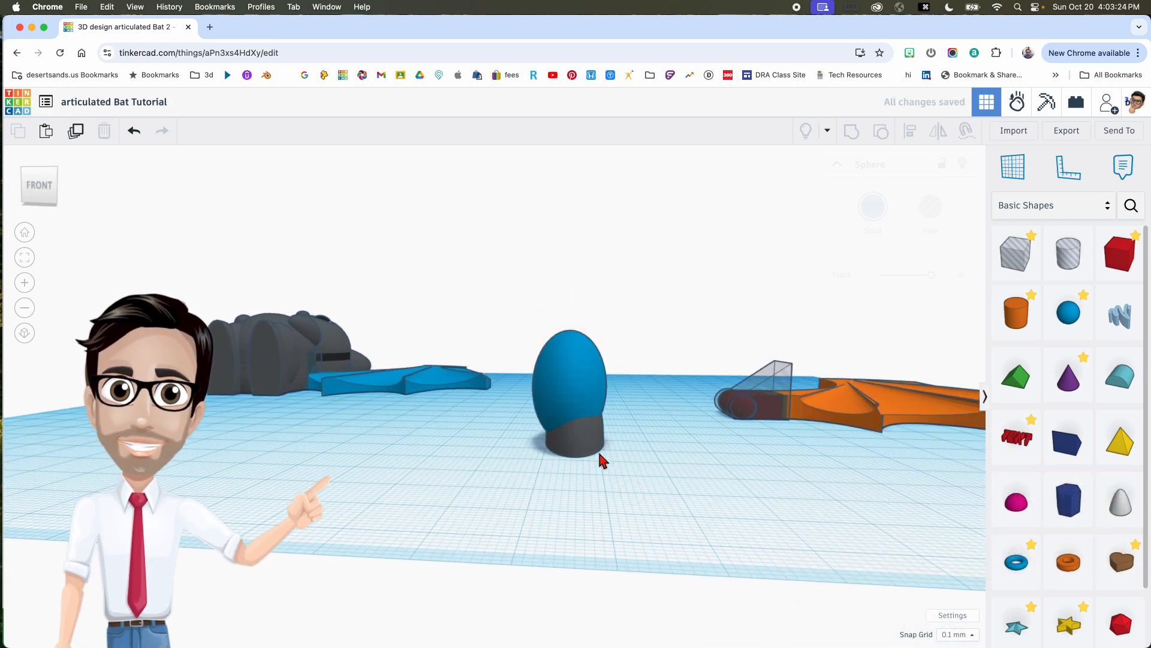
# Step: Recolour the blue sphere solid dark grey to match the half sphere
pyautogui.click(582, 379)
pyautogui.click(860, 227)
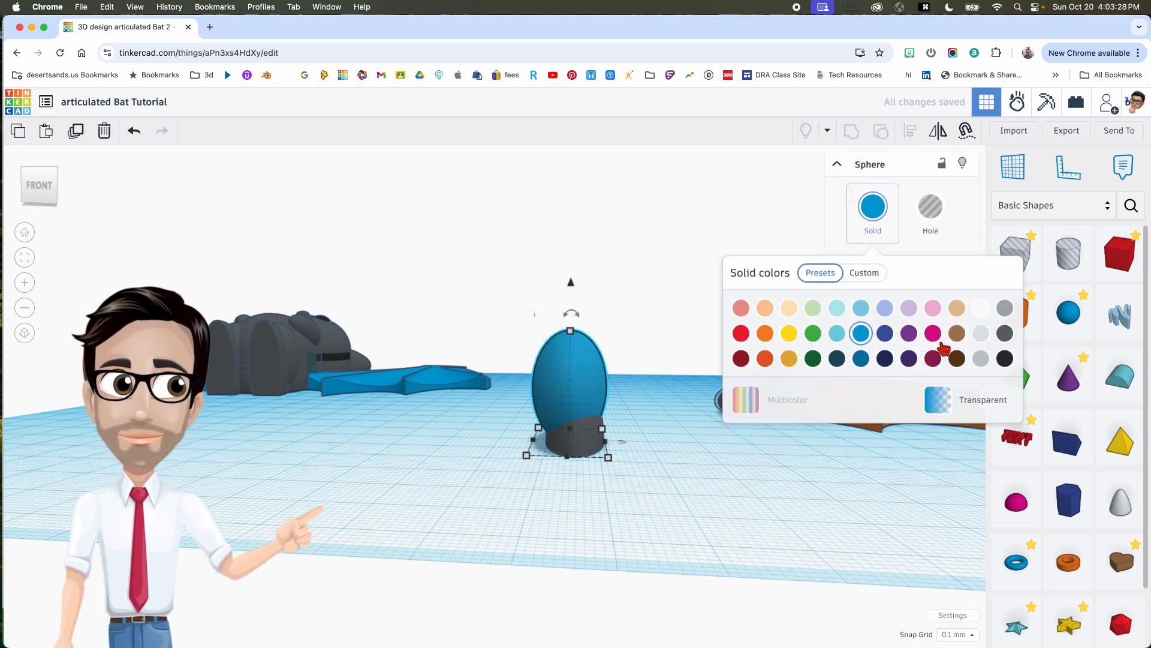
pyautogui.click(1005, 359)
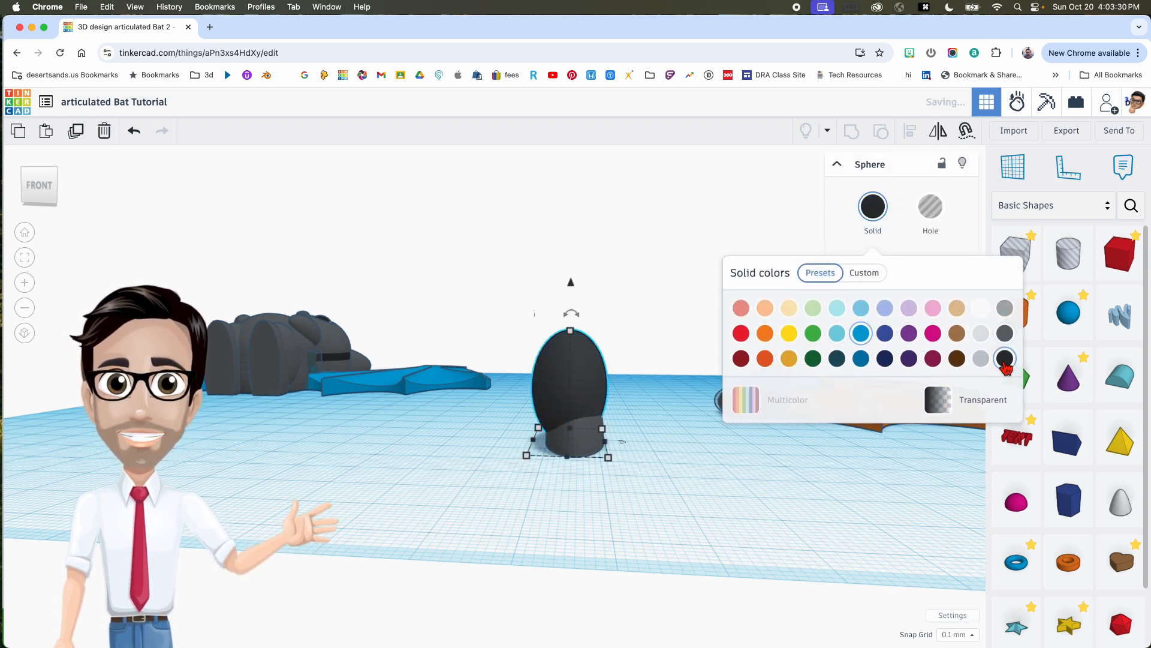
pyautogui.click(1006, 334)
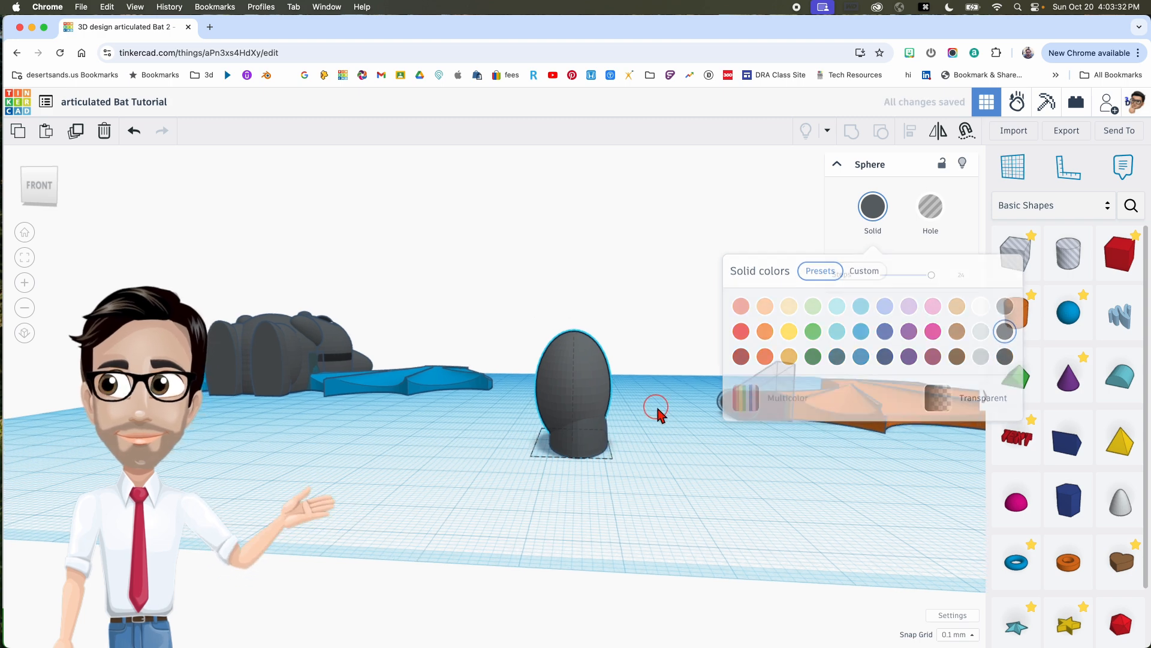
# Step: Select the sphere and half sphere together and duplicate them in place
pyautogui.scroll(1, 620, 418)
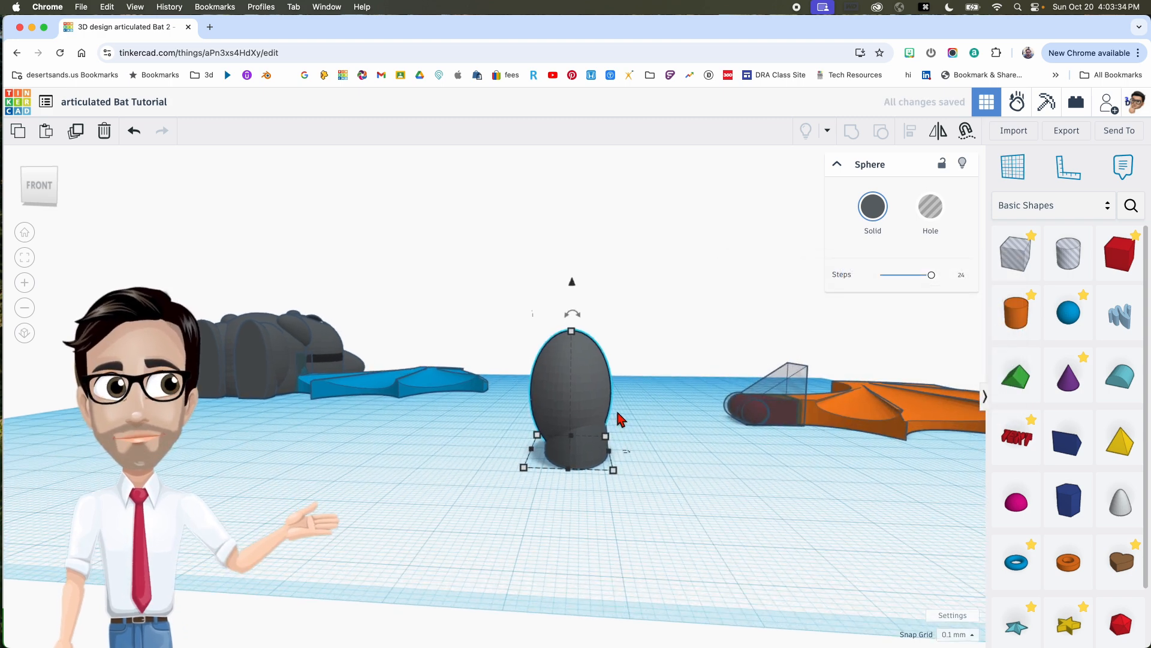
pyautogui.scroll(2, 640, 421)
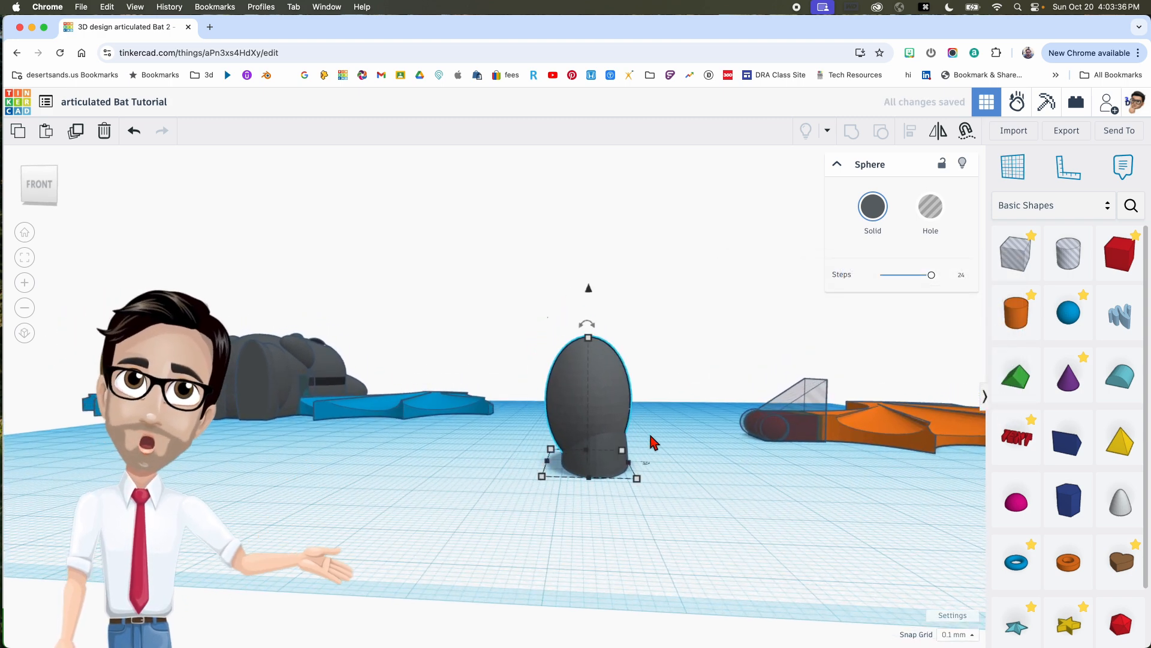
pyautogui.moveTo(663, 437); pyautogui.dragTo(607, 449, button='right')
pyautogui.moveTo(401, 444); pyautogui.dragTo(461, 472, button='right')
pyautogui.click(346, 421)
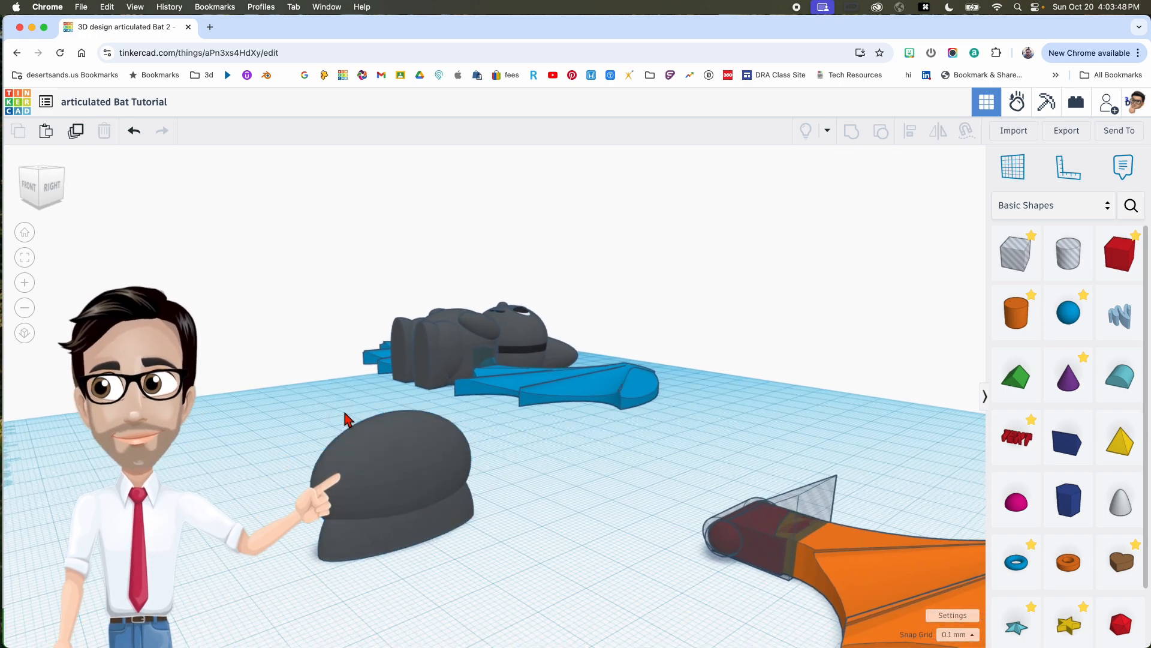
pyautogui.moveTo(403, 542); pyautogui.dragTo(404, 543)
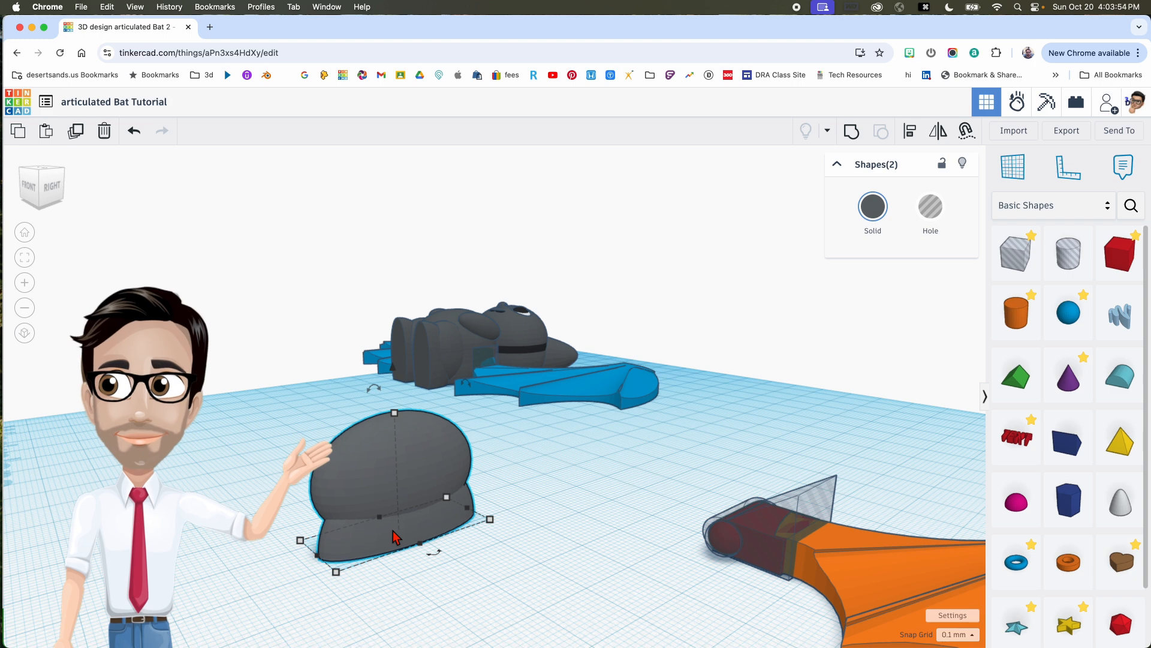
pyautogui.press('super+d')
pyautogui.moveTo(393, 531); pyautogui.dragTo(360, 536, button='right')
# Step: Set the snap grid to 1.0 mm and shift the duplicated shapes 2 mm lengthwise, to the right as seen from the side
pyautogui.click(972, 636)
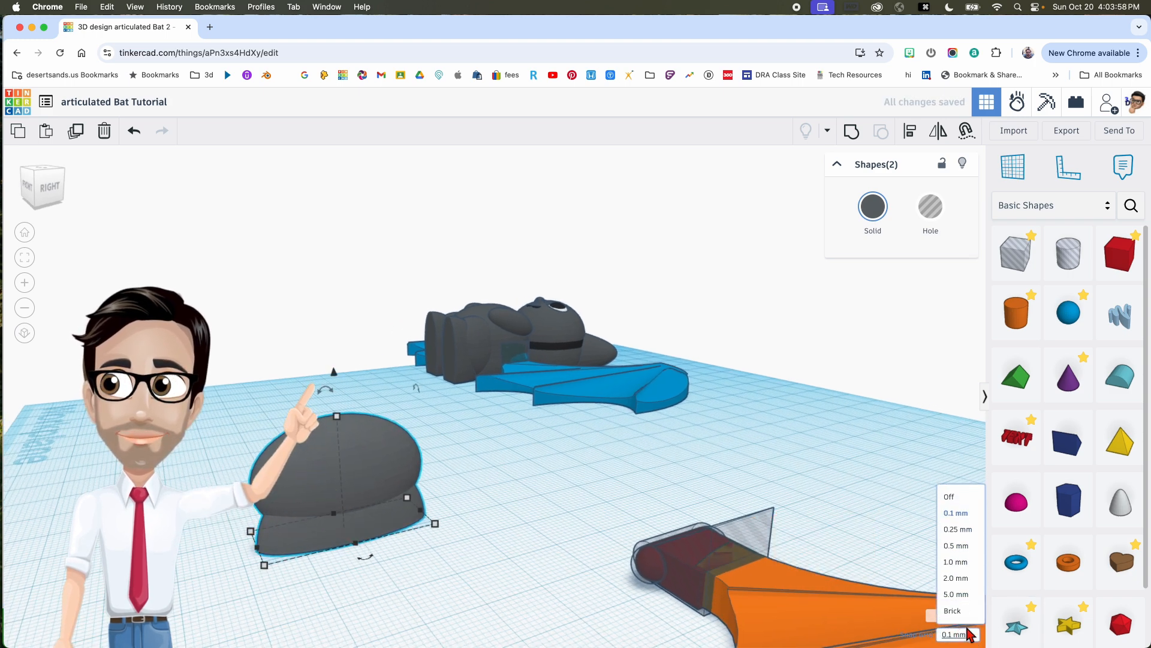
pyautogui.click(960, 578)
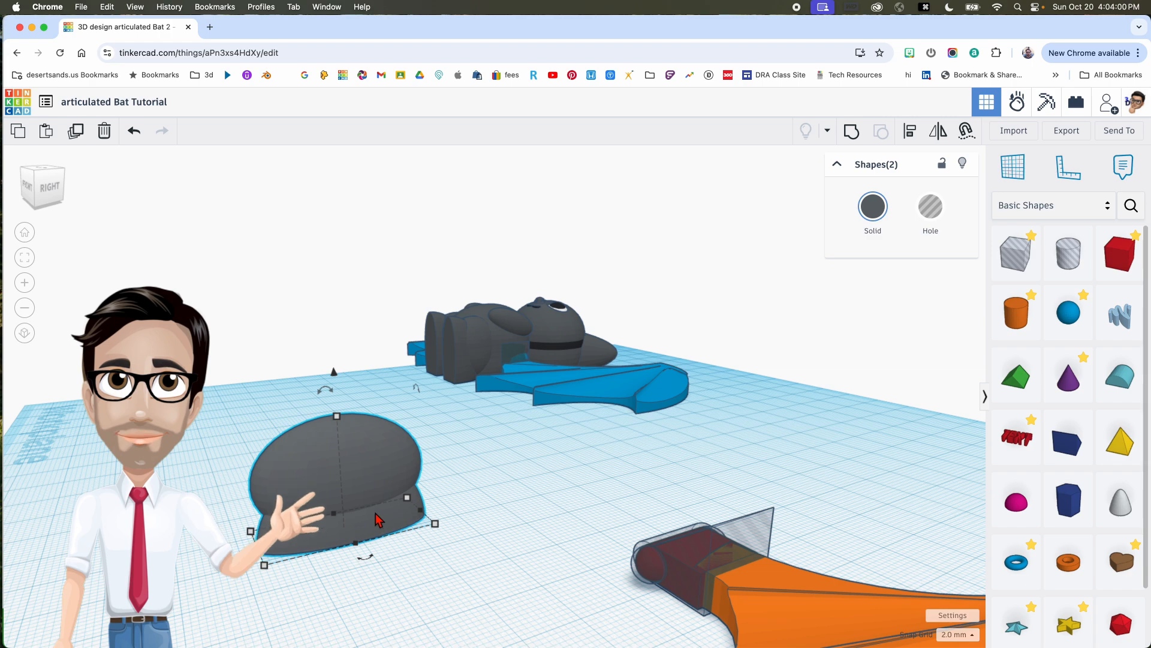
pyautogui.moveTo(377, 518); pyautogui.dragTo(508, 540, button='middle')
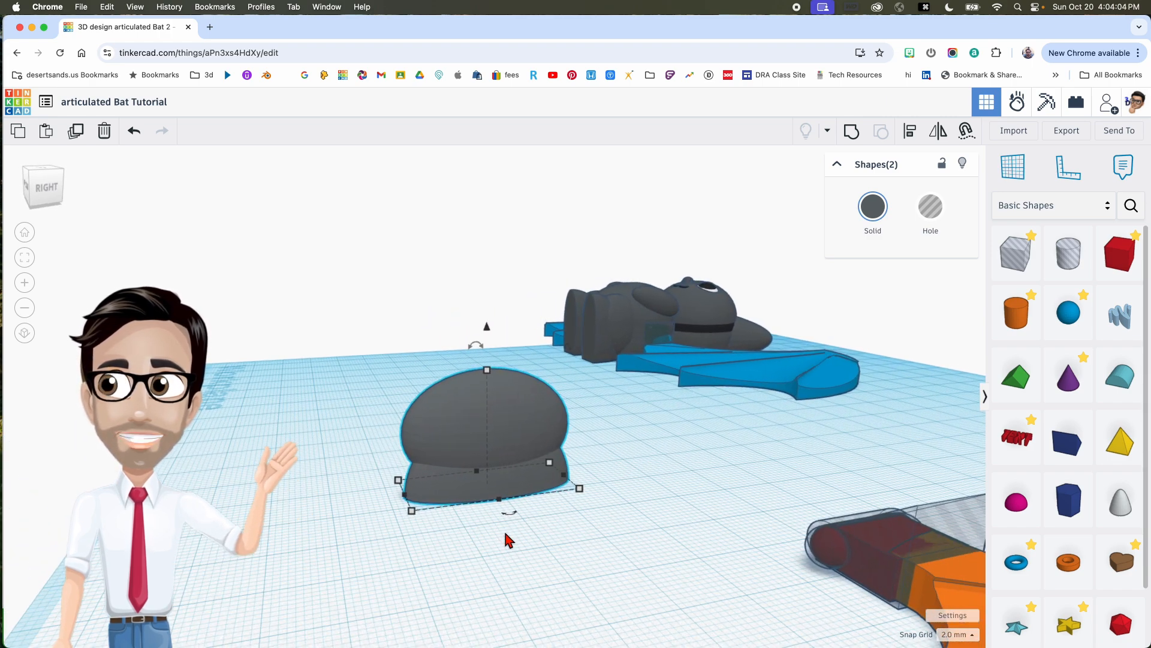
pyautogui.click(957, 636)
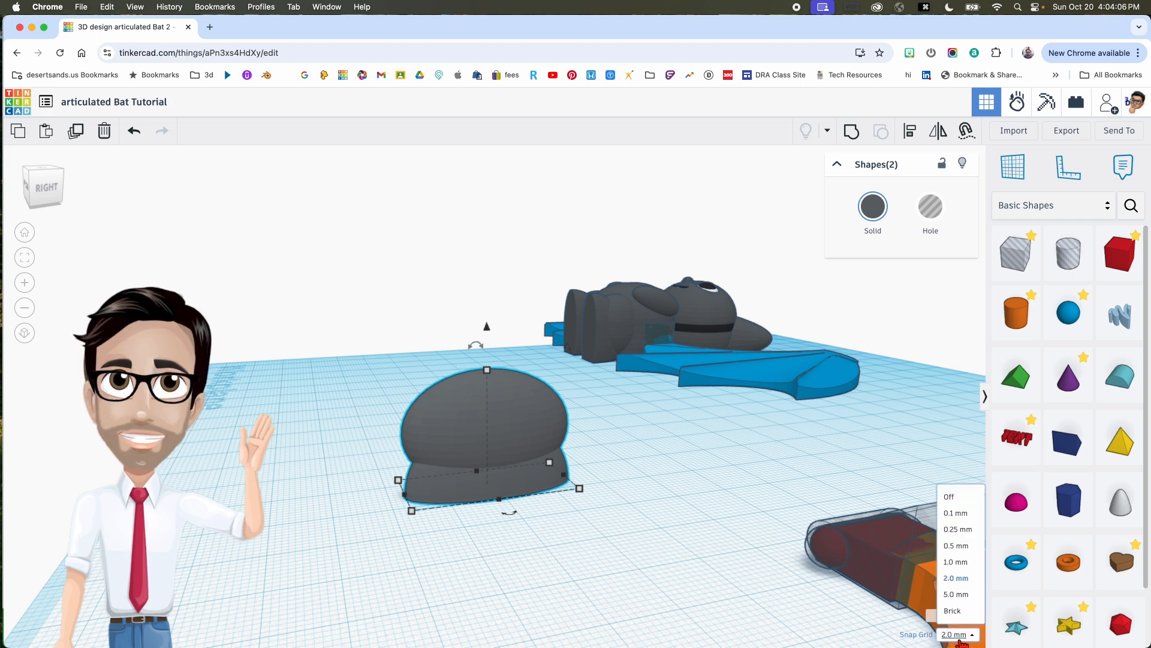
pyautogui.click(976, 564)
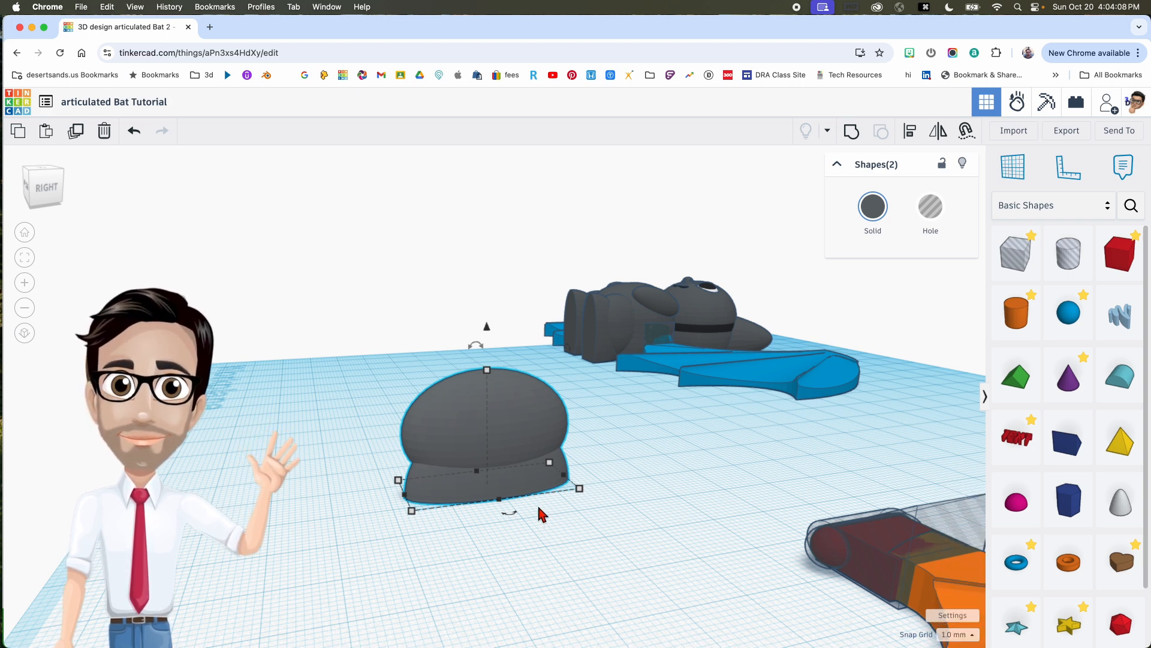
pyautogui.press('Right')
pyautogui.press('Right')
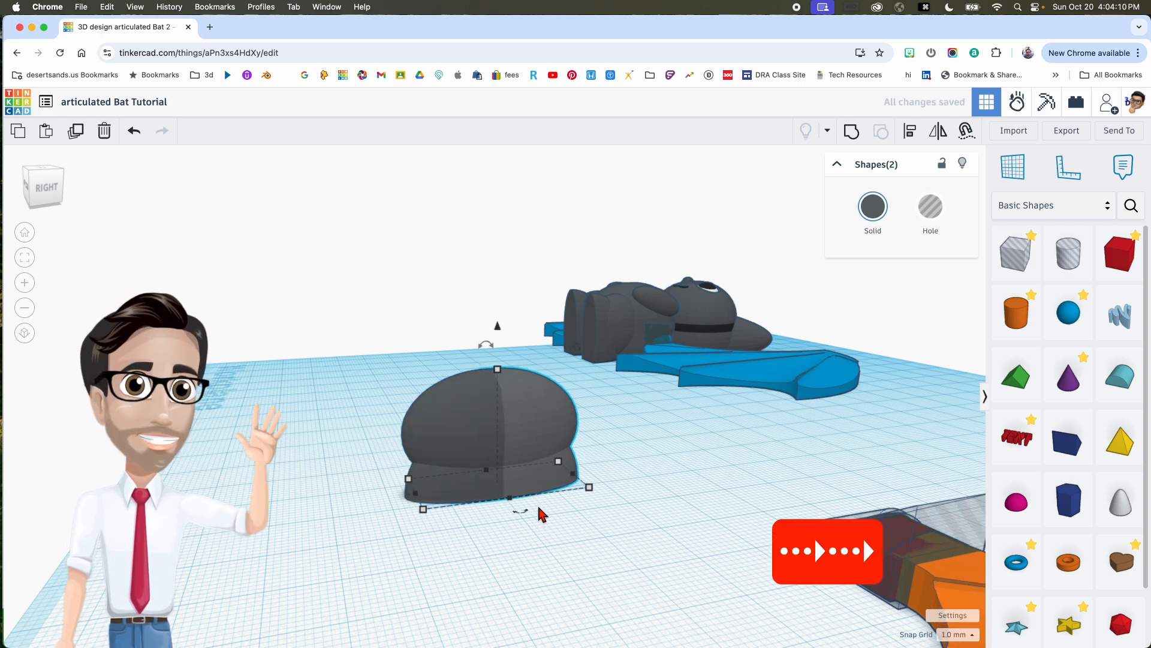
# Step: Repeat the offset duplication of the sphere and half sphere pair, then clear the selection
pyautogui.press('super+d')
pyautogui.moveTo(539, 507); pyautogui.dragTo(405, 449, button='right')
pyautogui.click(533, 519)
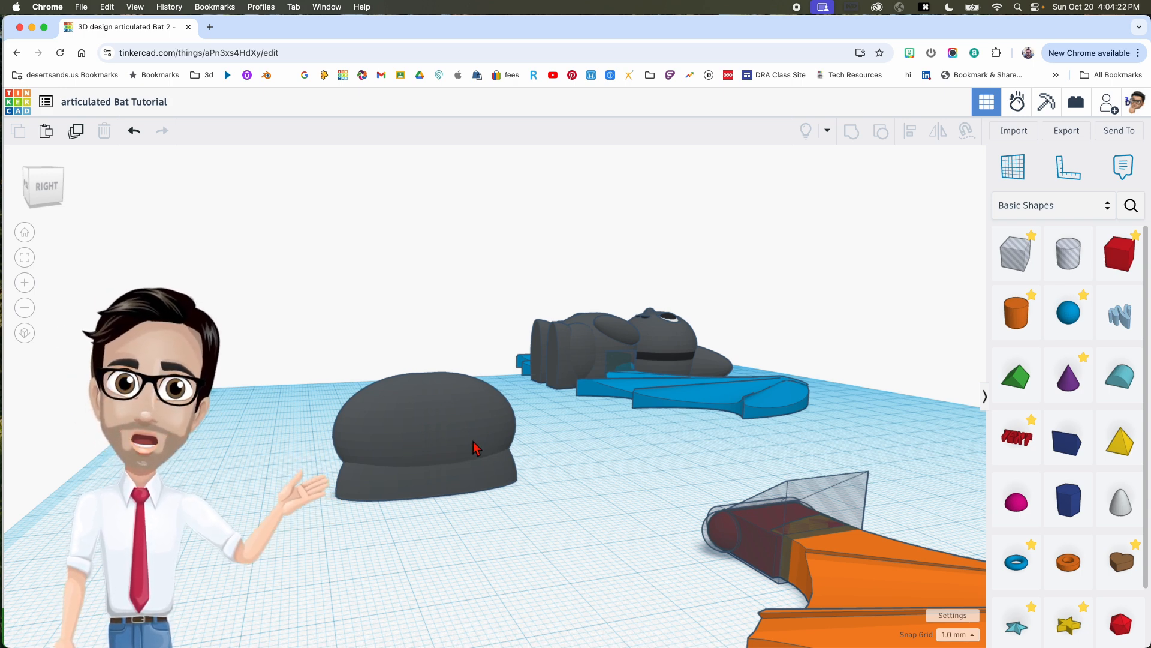
# Step: Duplicate the complete dark grey foot assembly and place the copy about 20.4 mm to its left as seen from the front
pyautogui.moveTo(471, 448); pyautogui.dragTo(656, 411, button='right')
pyautogui.click(716, 474)
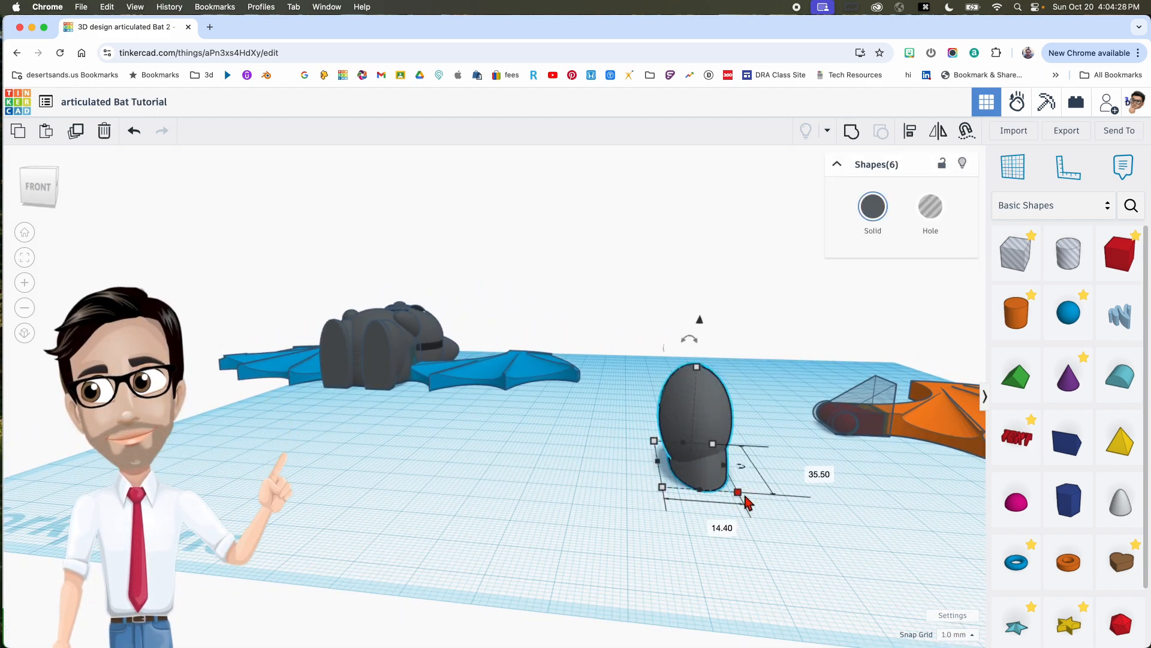
pyautogui.press('super+d')
pyautogui.moveTo(708, 447); pyautogui.dragTo(606, 432)
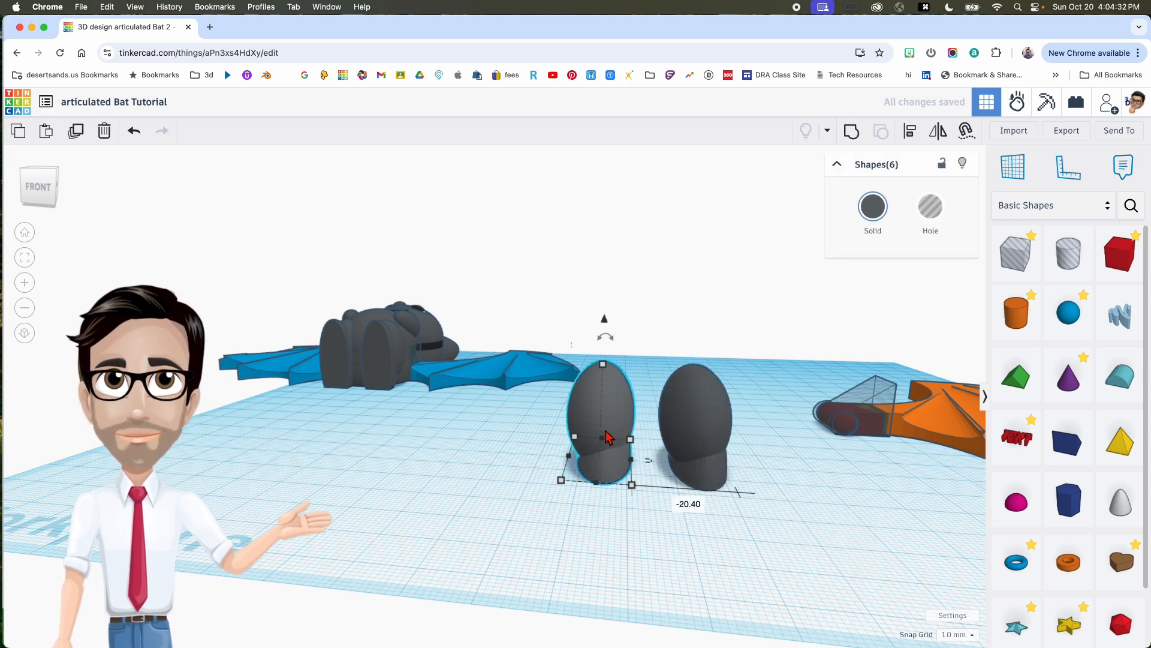
# Step: Mirror the copied foot left to right so it faces opposite the original, then clear the selection
pyautogui.press('m')
pyautogui.click(611, 494)
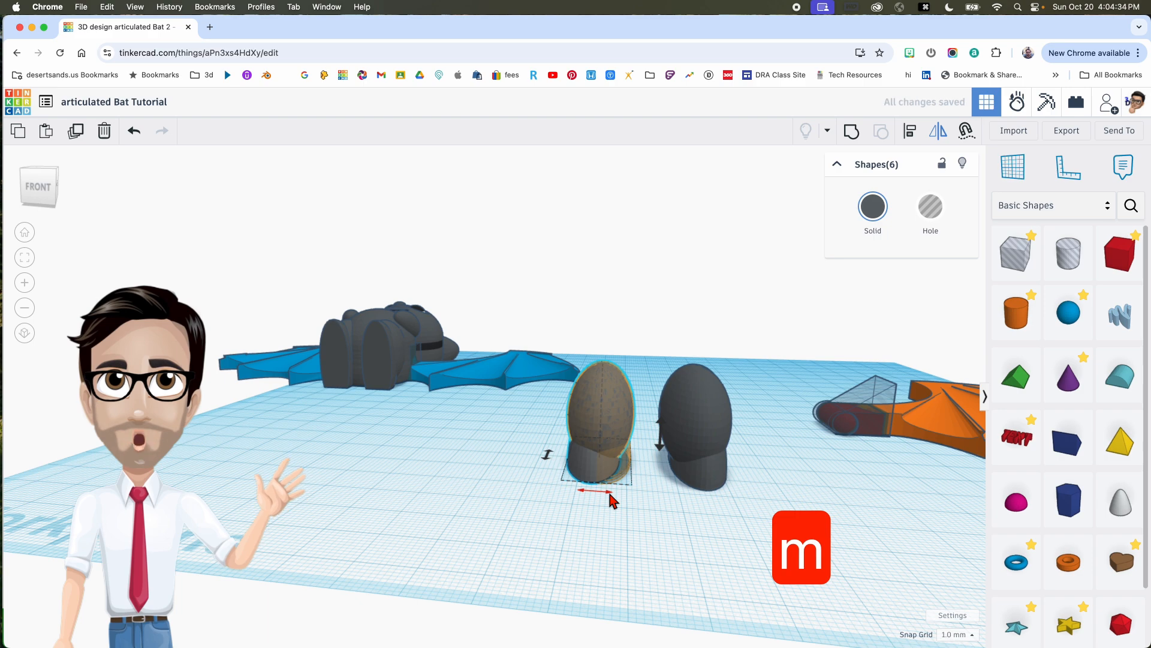
pyautogui.click(638, 485)
pyautogui.moveTo(637, 493); pyautogui.dragTo(650, 471, button='right')
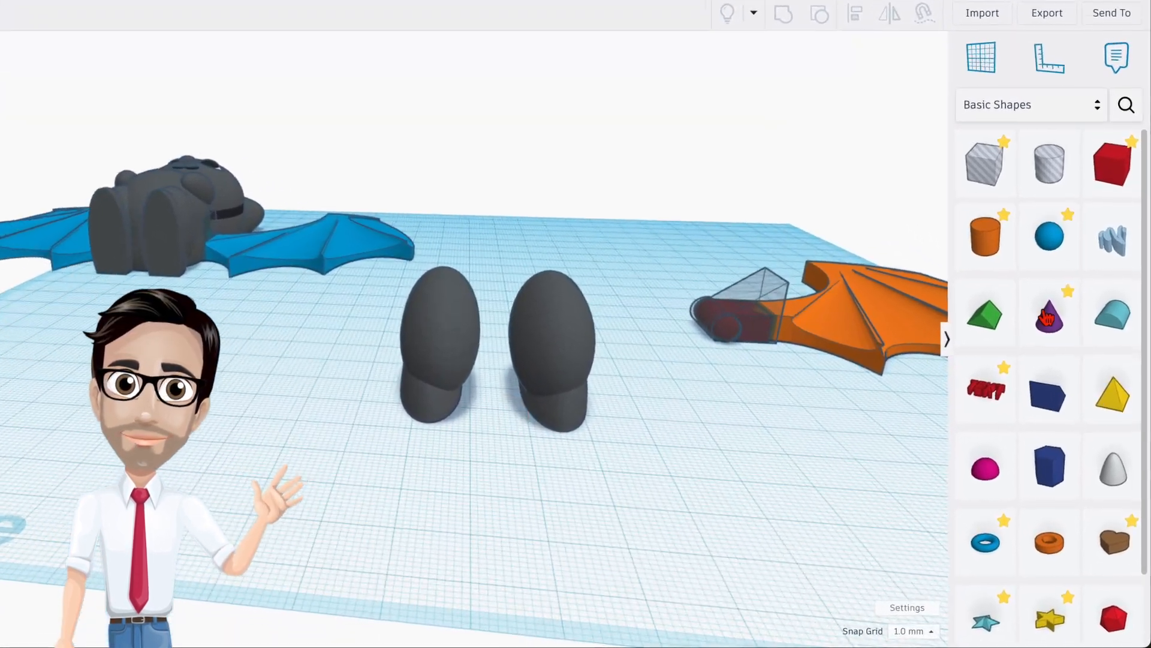
# Step: Add a sphere beside the two feet with 24 steps and a height of 38 mm
pyautogui.moveTo(1050, 236); pyautogui.dragTo(311, 419)
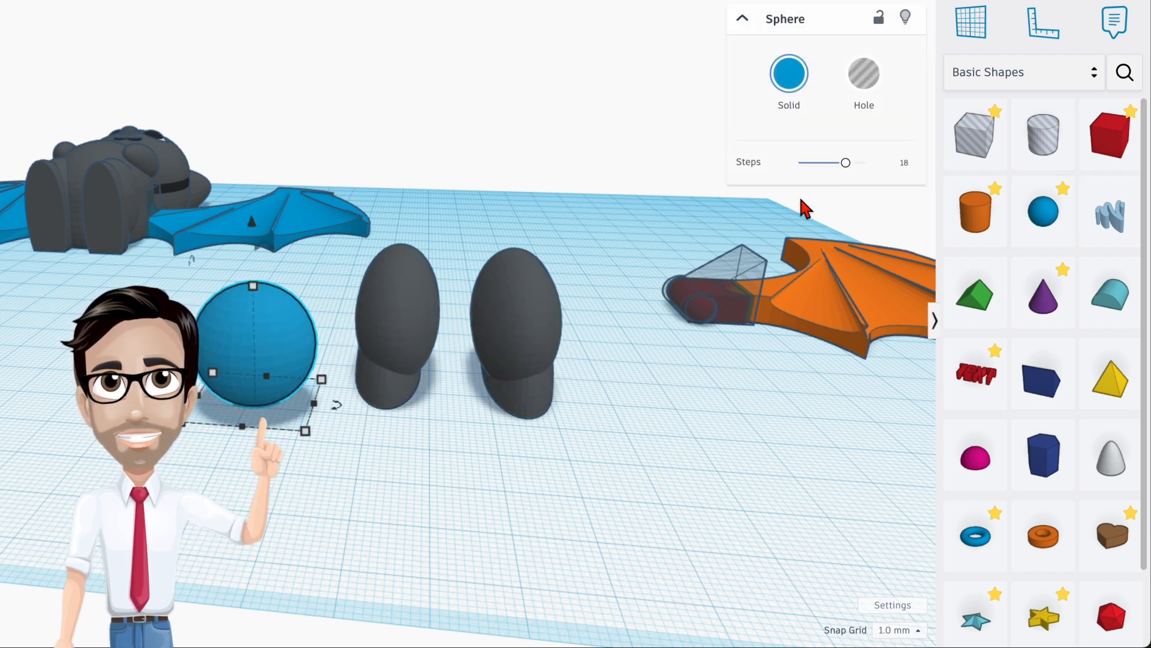
pyautogui.moveTo(845, 162); pyautogui.dragTo(916, 162)
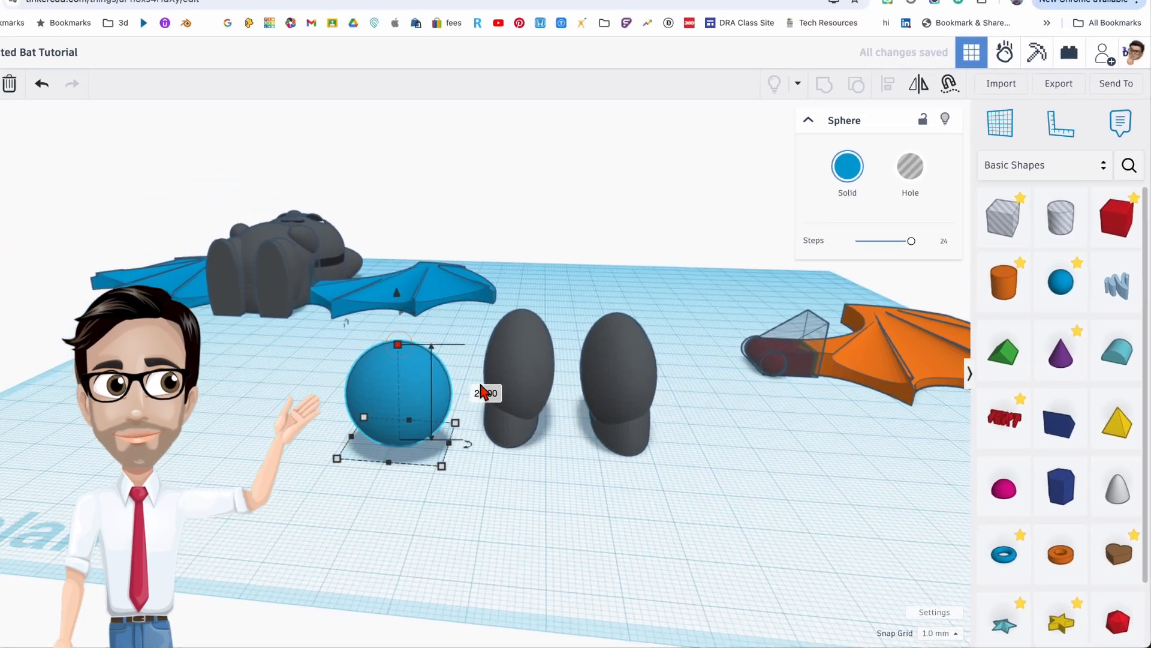
pyautogui.click(359, 344)
pyautogui.write('38')
pyautogui.press('Return')
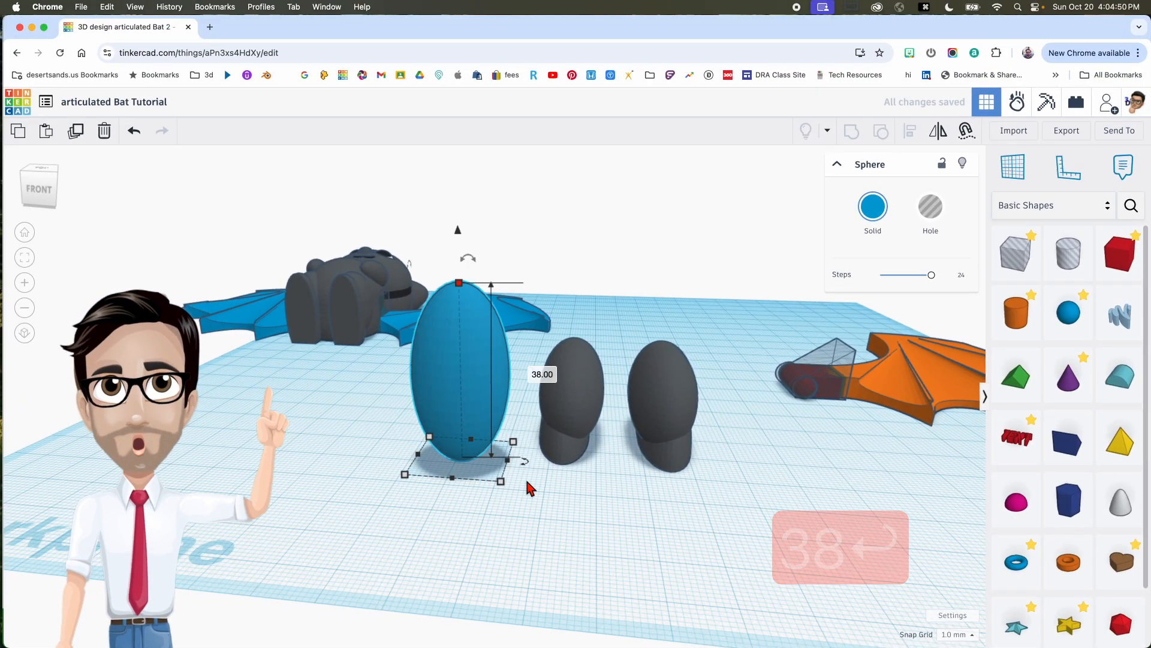
# Step: Set the sphere's width to 30 mm and its depth to 37 mm
pyautogui.click(501, 482)
pyautogui.click(433, 521)
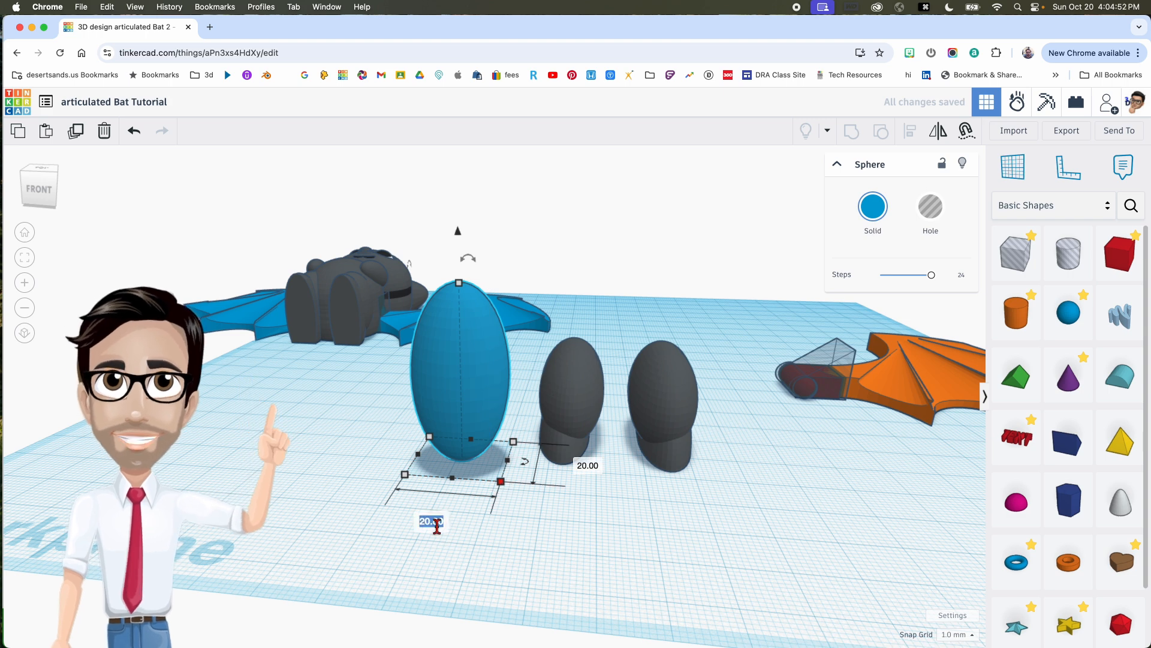
pyautogui.write('30')
pyautogui.press('Return')
pyautogui.moveTo(489, 412); pyautogui.dragTo(443, 414)
pyautogui.moveTo(513, 450)
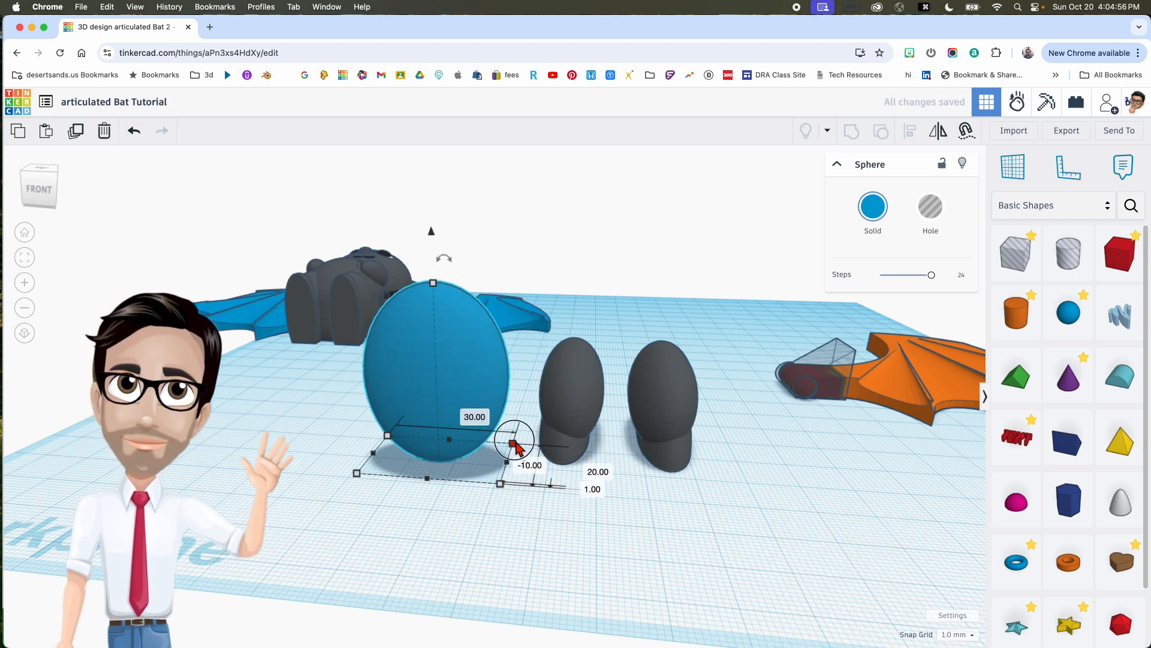
pyautogui.click(586, 468)
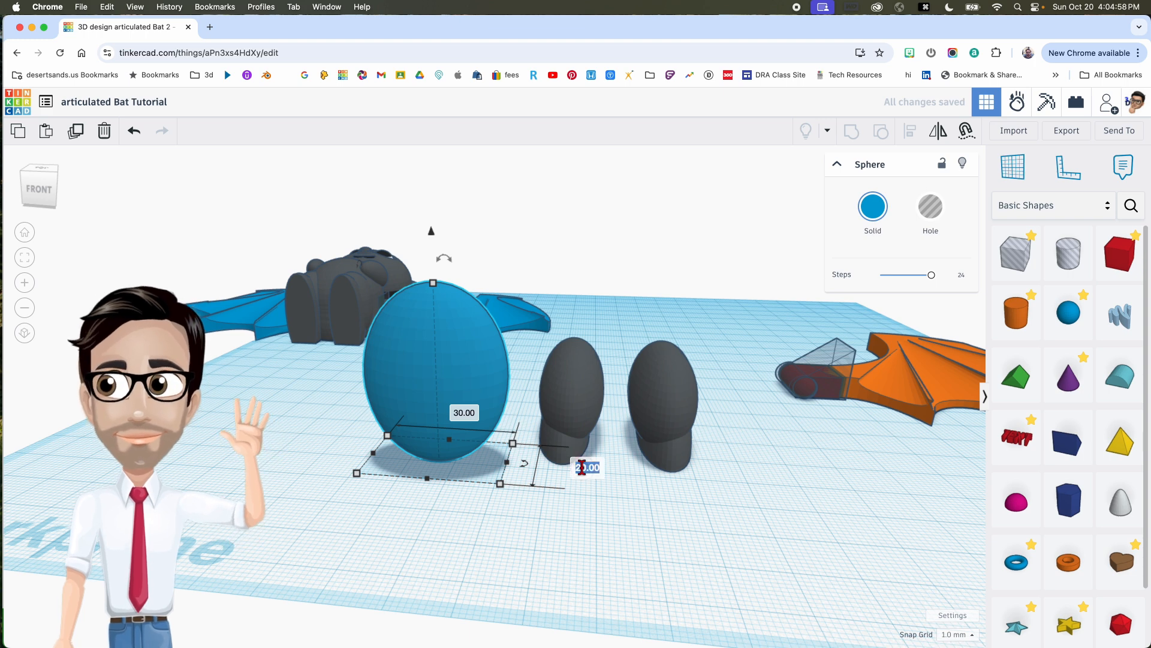
pyautogui.write('37')
pyautogui.press('Return')
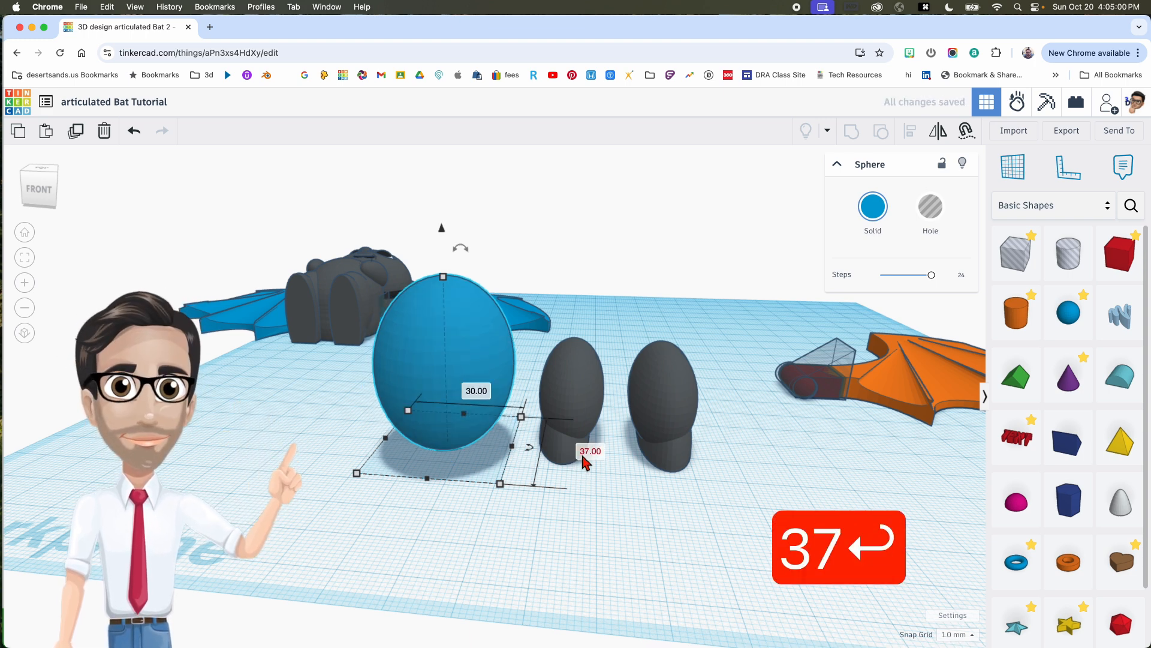
# Step: Raise the blue sphere by one 1.0 mm snap increment
pyautogui.moveTo(583, 457); pyautogui.dragTo(586, 460, button='right')
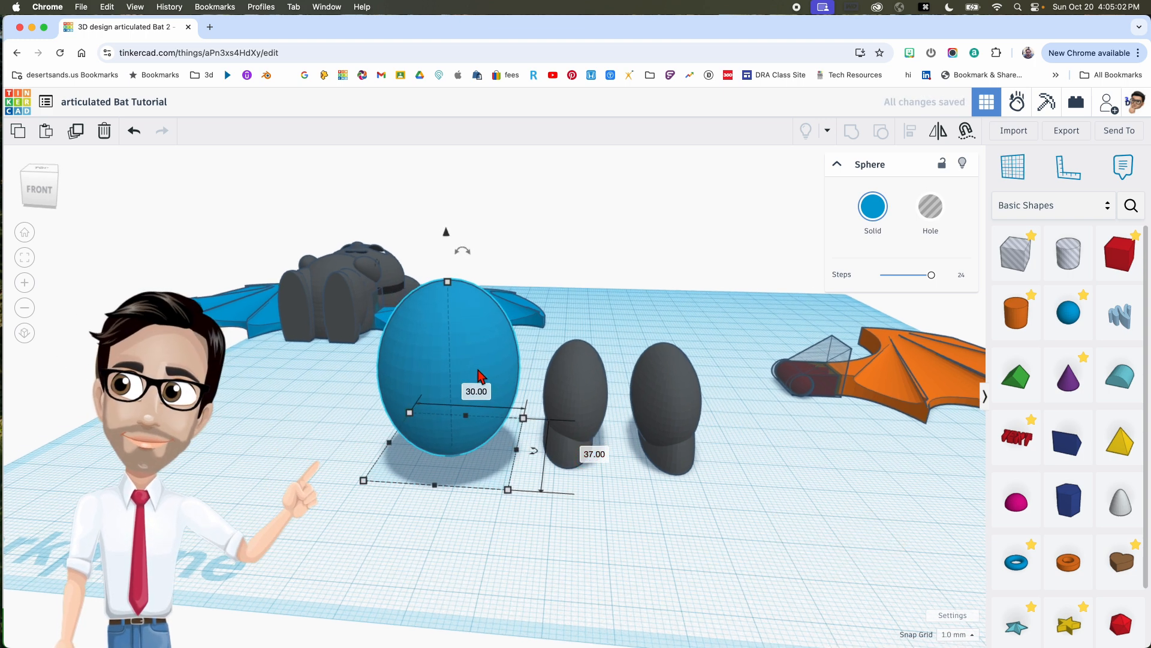
pyautogui.moveTo(478, 369); pyautogui.dragTo(483, 369, button='right')
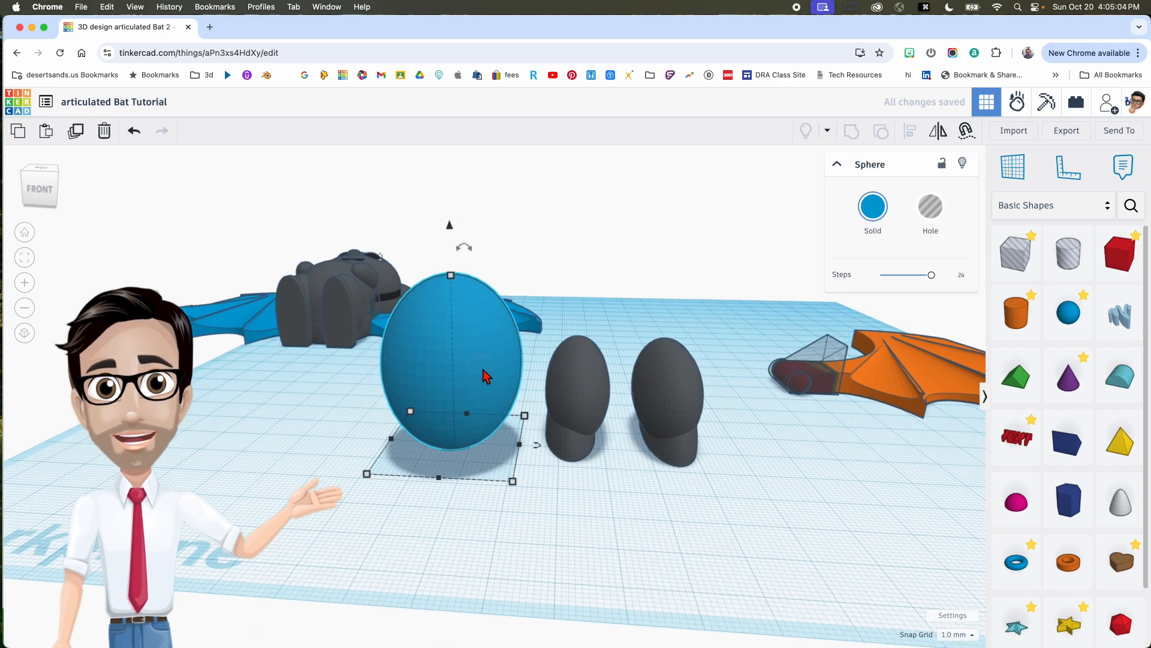
pyautogui.moveTo(482, 369); pyautogui.dragTo(485, 387, button='middle')
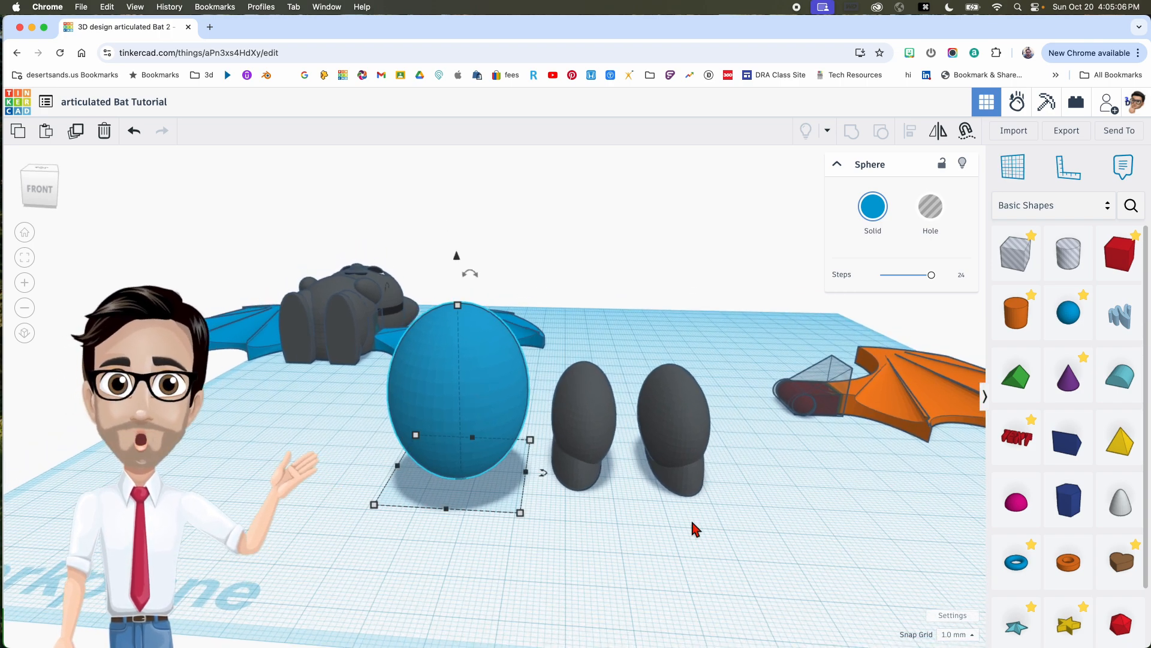
pyautogui.moveTo(859, 593); pyautogui.dragTo(851, 571, button='right')
pyautogui.moveTo(695, 522); pyautogui.dragTo(707, 549, button='middle')
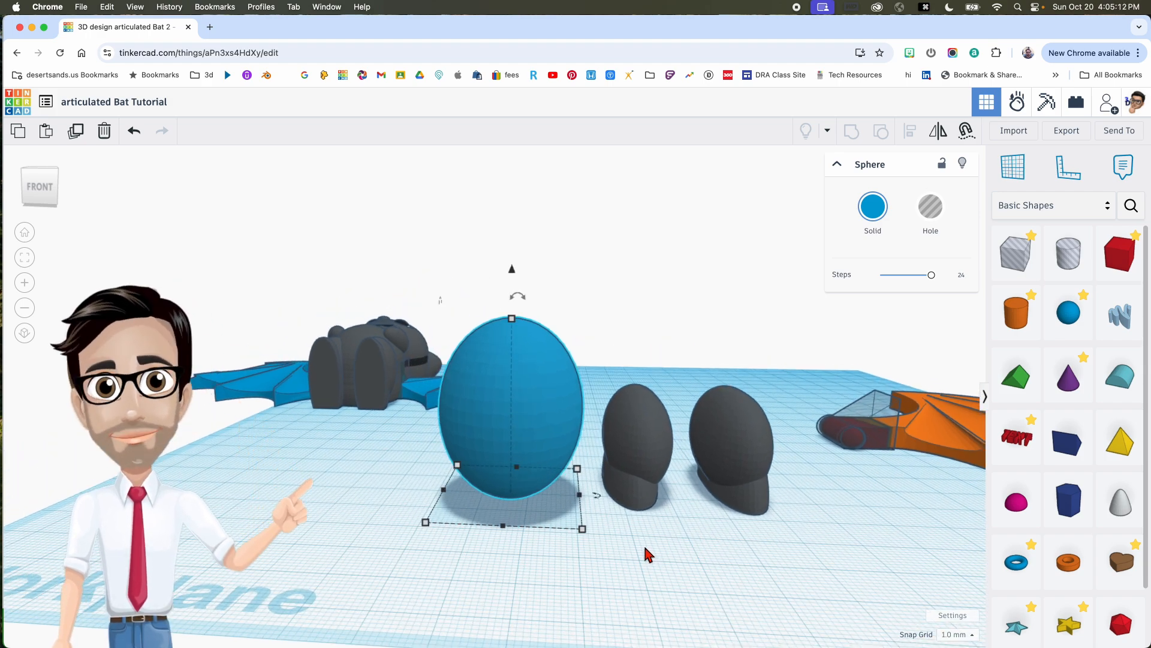
pyautogui.hotkey('ctrl', 'Up')
pyautogui.hotkey('ctrl', 'Up')
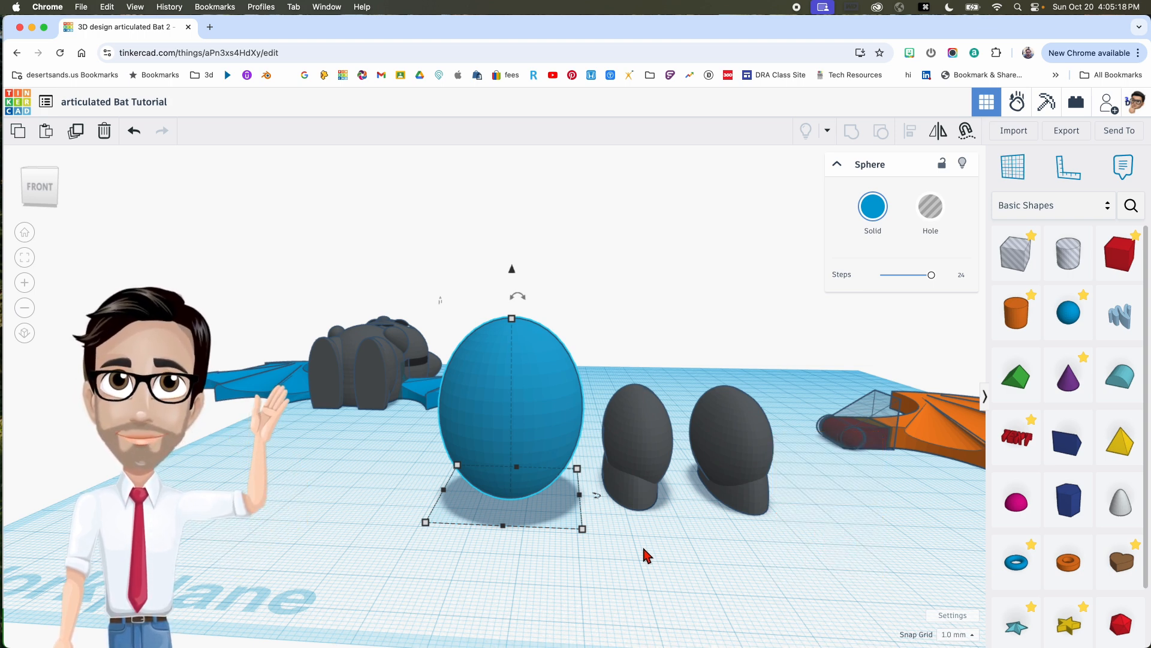
pyautogui.press('super+Up')
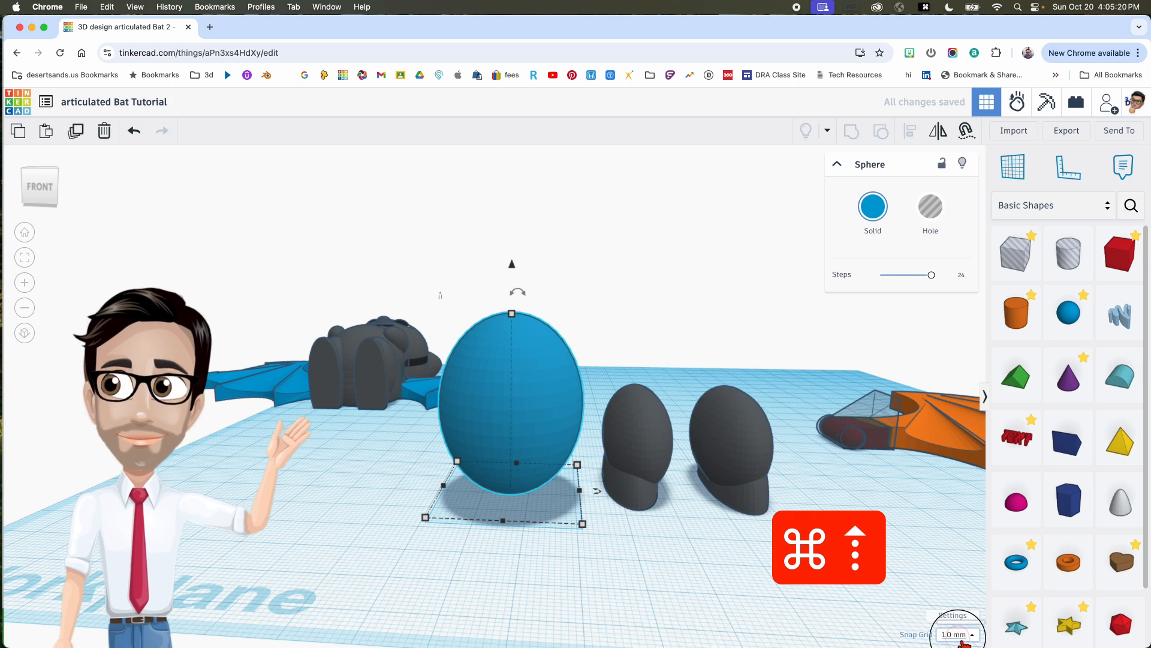
# Step: Set the snap grid to 0.1 mm and fine-tune the sphere's height upward in 0.1 mm increments
pyautogui.click(959, 636)
pyautogui.click(958, 513)
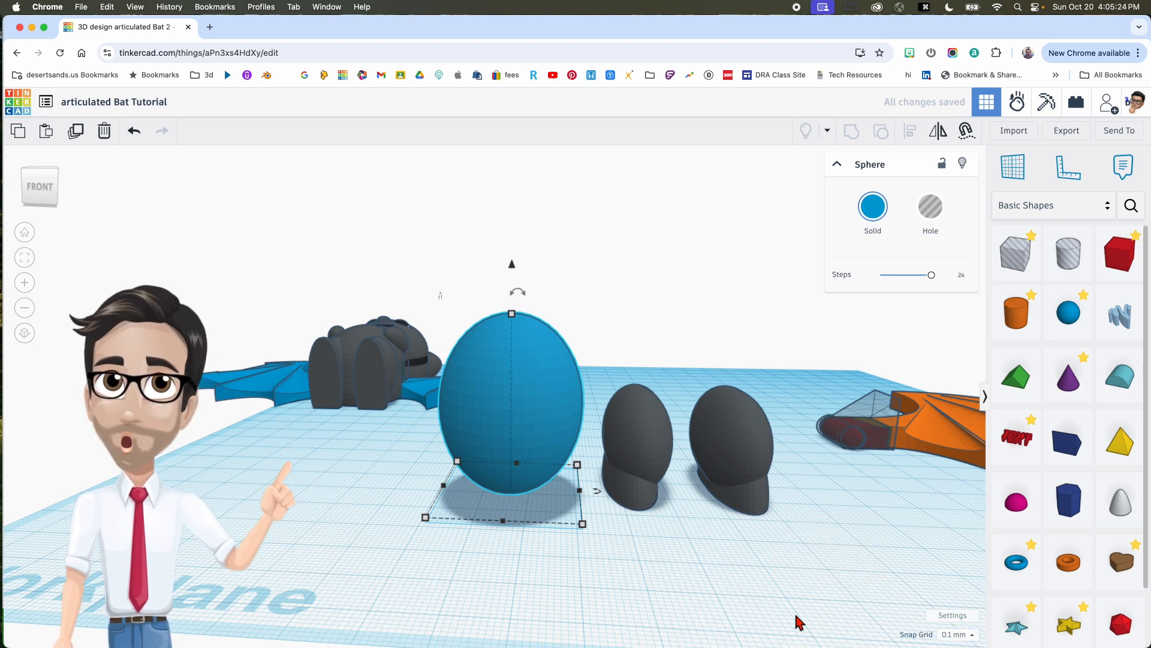
pyautogui.press('super+Up')
pyautogui.press('super+Up')
pyautogui.press('super+Up')
pyautogui.press('super+Up')
pyautogui.press('super+Up')
pyautogui.press('super+Up')
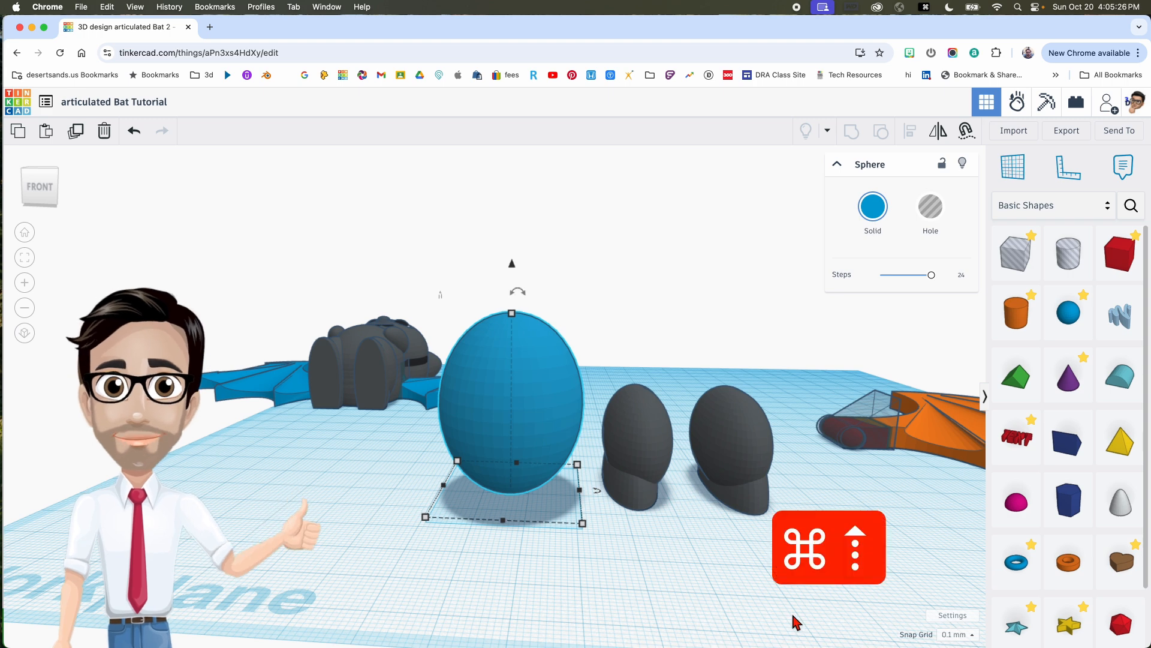
# Step: Move the sphere about 37.5 mm to the right and 17.1 mm in depth so it sits between the two feet
pyautogui.moveTo(766, 596); pyautogui.dragTo(754, 584, button='right')
pyautogui.click(509, 387)
pyautogui.moveTo(510, 387); pyautogui.dragTo(706, 389)
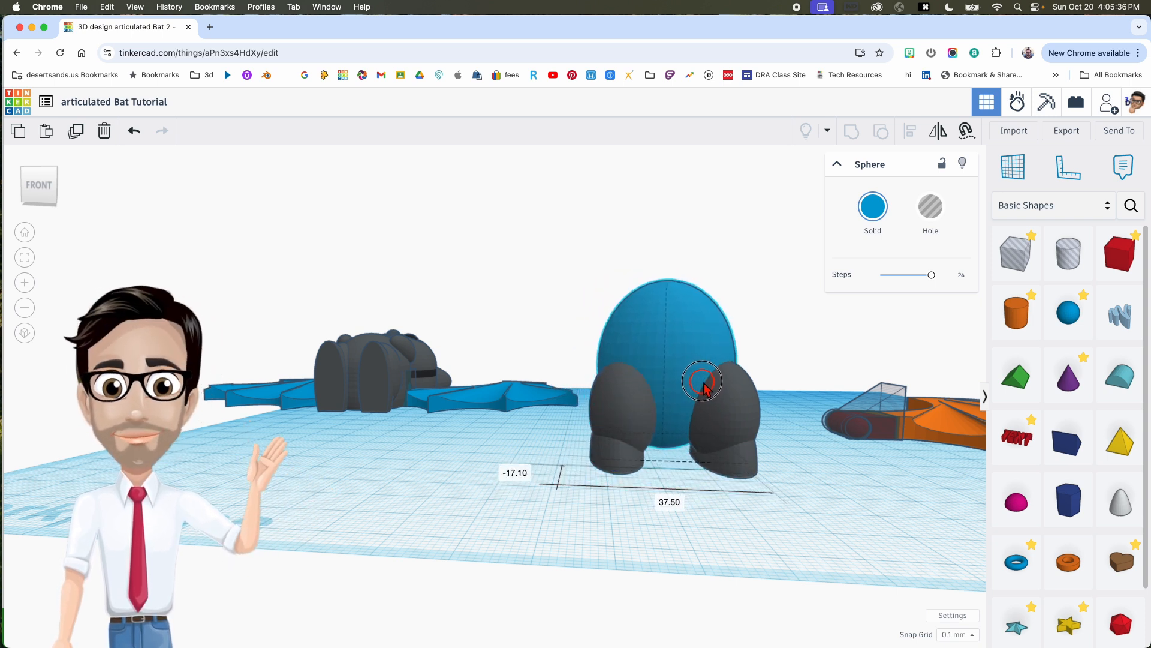
# Step: Nudge the sphere about 4 mm toward the front of the feet in 0.1 mm increments, checking from the side
pyautogui.moveTo(721, 420); pyautogui.dragTo(519, 457, button='right')
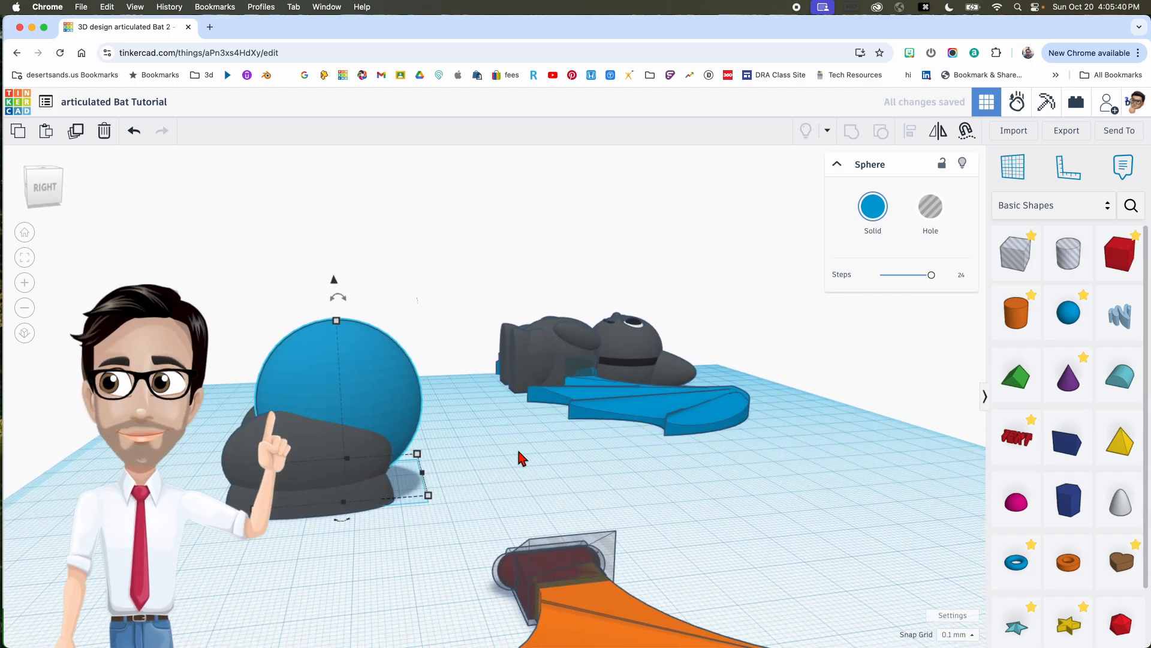
pyautogui.press('Left')
pyautogui.press('Left')
pyautogui.press('Left')
pyautogui.press('Left')
pyautogui.press('Left')
pyautogui.press('Left')
pyautogui.press('Left')
pyautogui.press('Left')
pyautogui.press('Left')
pyautogui.press('Left')
pyautogui.press('Left')
pyautogui.press('Left')
pyautogui.press('Left')
pyautogui.press('Left')
pyautogui.press('Left')
pyautogui.press('Left')
pyautogui.press('Left')
pyautogui.press('Left')
pyautogui.press('Left')
pyautogui.press('Left')
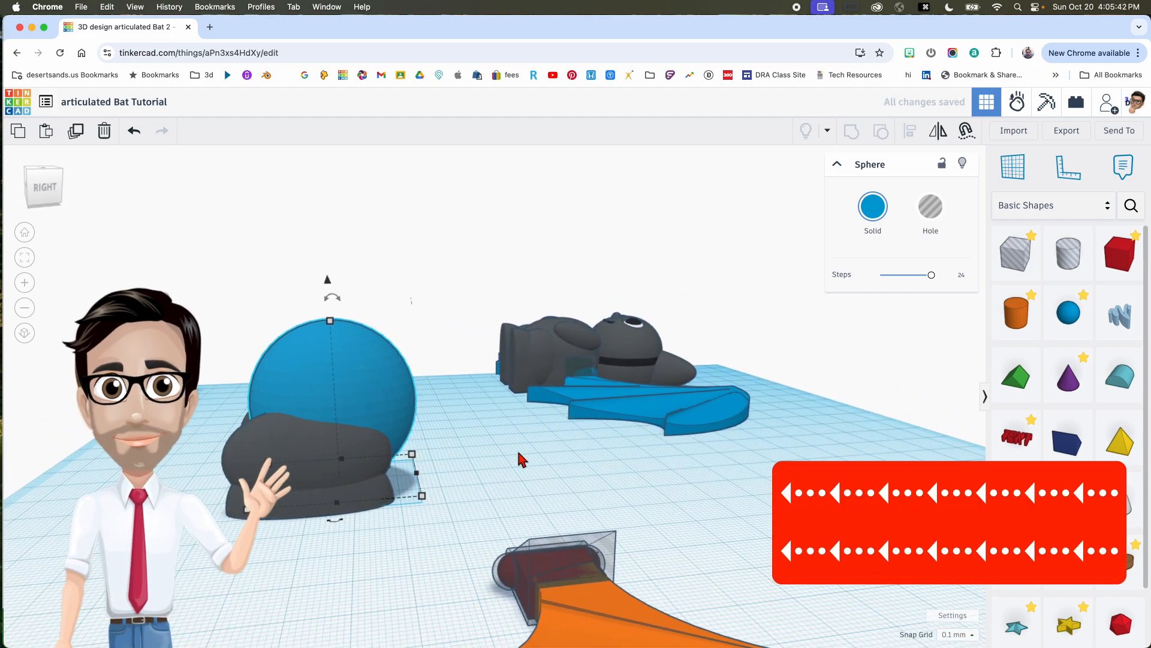
pyautogui.press('Left')
pyautogui.press('Left')
pyautogui.press('Left')
pyautogui.press('Left')
pyautogui.press('Left')
pyautogui.press('Left')
pyautogui.press('Left')
pyautogui.press('Left')
pyautogui.press('Left')
pyautogui.press('Left')
pyautogui.press('Left')
pyautogui.press('Left')
pyautogui.press('Left')
pyautogui.press('Left')
pyautogui.press('Left')
pyautogui.press('Left')
pyautogui.press('Left')
pyautogui.press('Left')
pyautogui.press('Left')
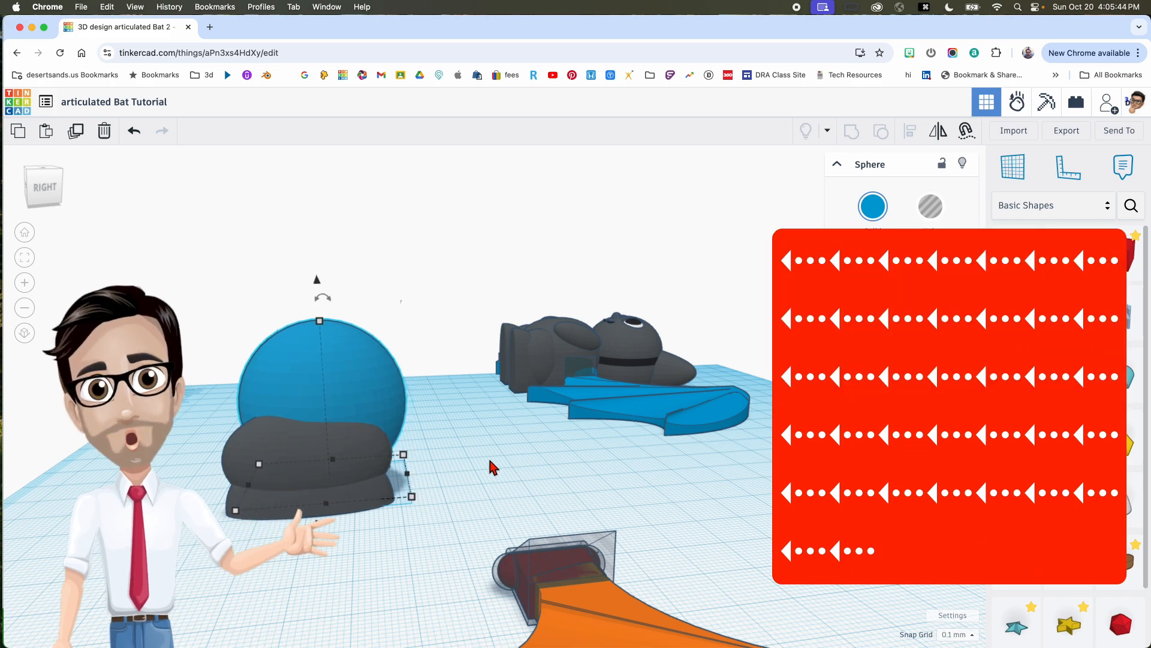
# Step: Nudge the sphere left in 0.1 mm increments to centre it between the feet as seen from the front
pyautogui.moveTo(515, 456); pyautogui.dragTo(636, 465, button='right')
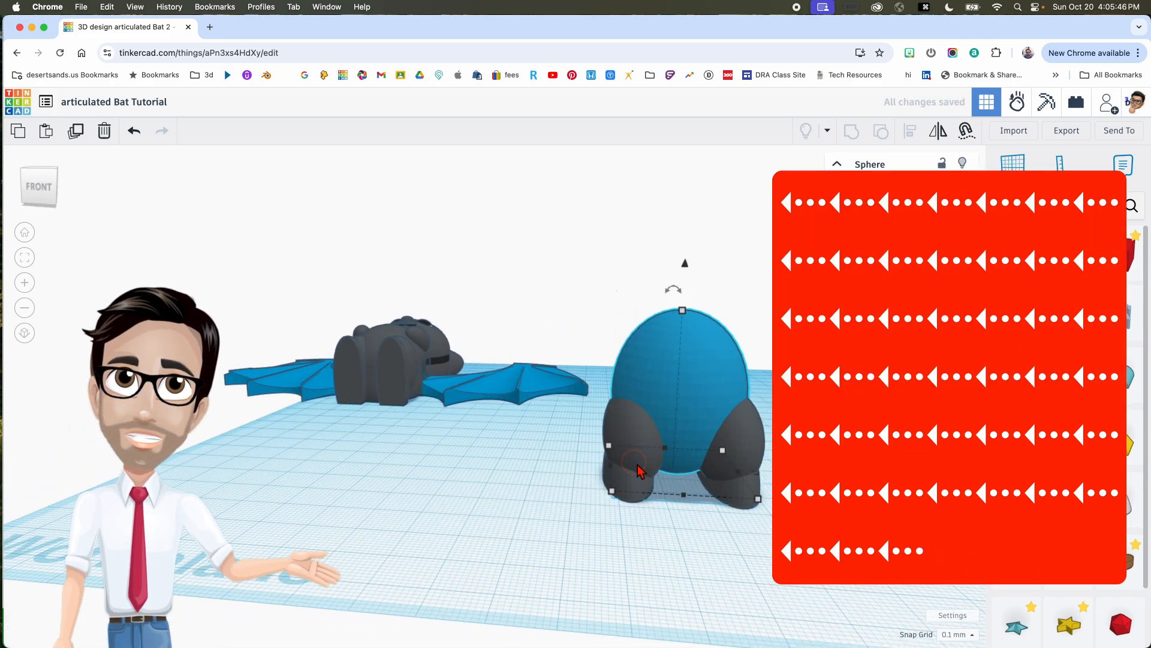
pyautogui.moveTo(635, 465); pyautogui.dragTo(562, 476, button='middle')
pyautogui.moveTo(563, 476); pyautogui.dragTo(580, 523, button='right')
pyautogui.press('Left')
pyautogui.press('Left')
pyautogui.press('Left')
pyautogui.press('Left')
pyautogui.press('Left')
pyautogui.press('Left')
pyautogui.press('Left')
pyautogui.press('Left')
pyautogui.press('Left')
pyautogui.press('Left')
pyautogui.press('Left')
# Step: Duplicate the sphere in place, set the snap grid to 1.0 mm and raise the copy 2 mm
pyautogui.moveTo(602, 521); pyautogui.dragTo(567, 511, button='middle')
pyautogui.moveTo(539, 521); pyautogui.dragTo(546, 498, button='right')
pyautogui.click(583, 345)
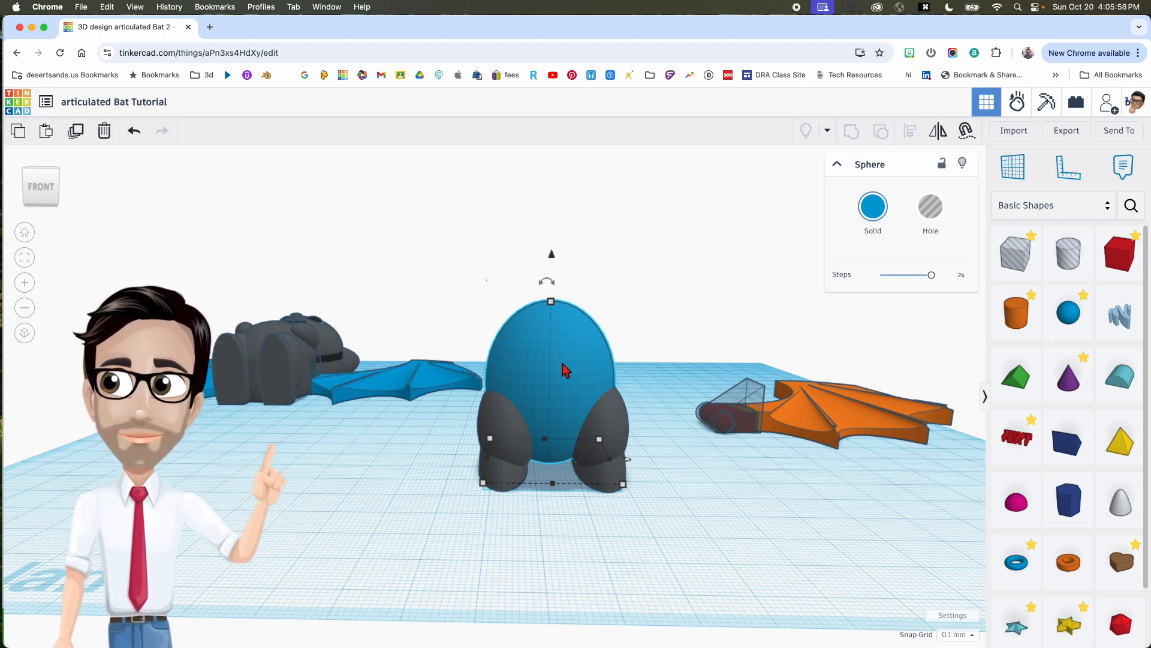
pyautogui.press('super+d')
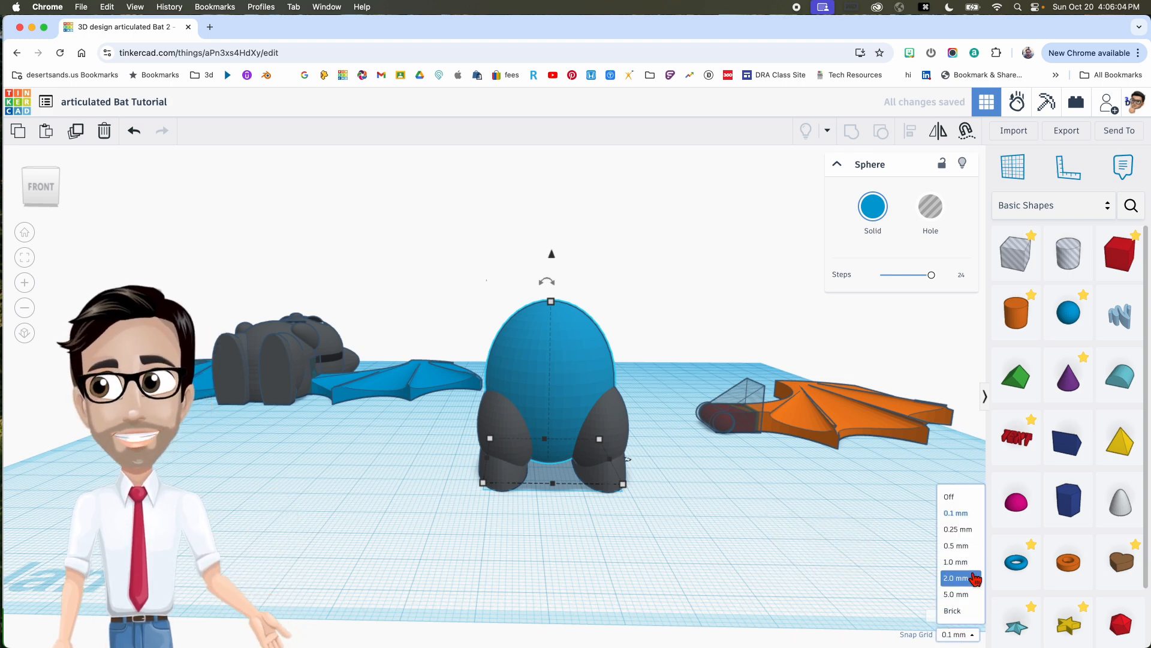
pyautogui.click(953, 575)
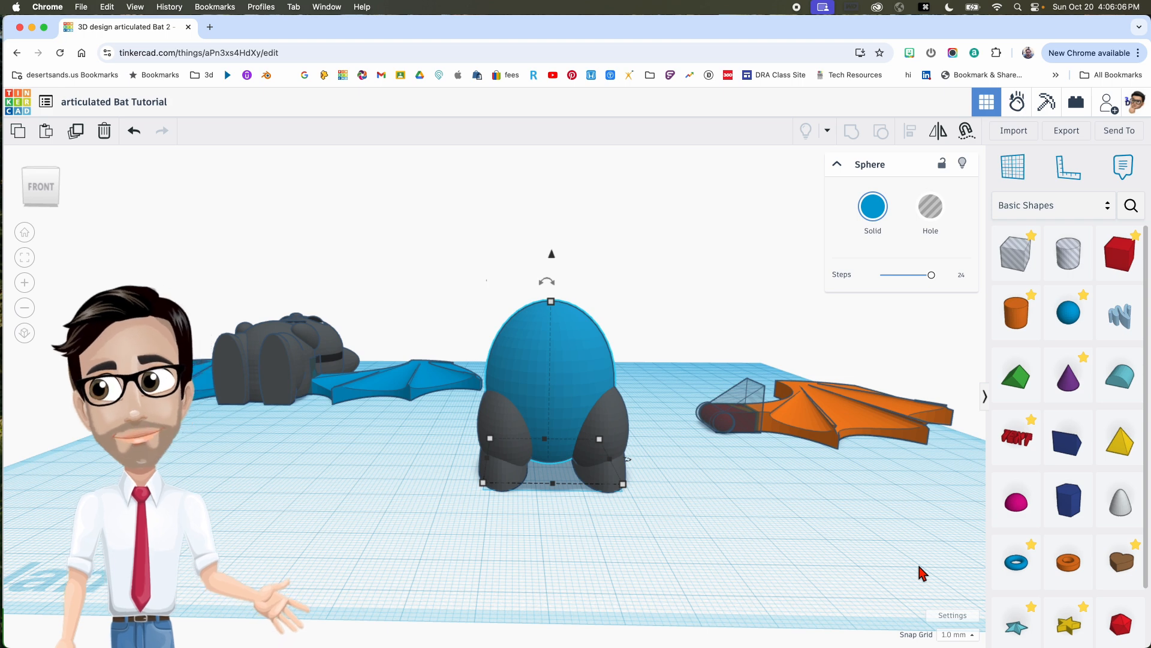
pyautogui.press('super+Up')
pyautogui.press('super+Up')
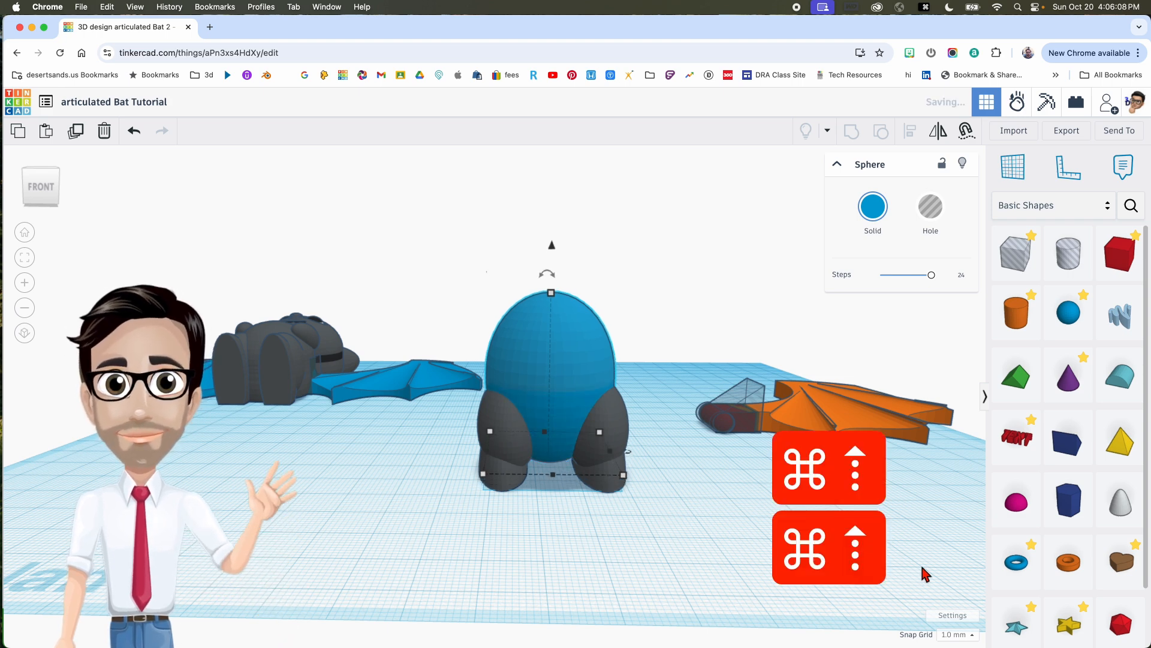
# Step: Set the snap grid to 0.1 mm and raise the copied sphere another 0.6 mm, then clear the selection
pyautogui.click(957, 635)
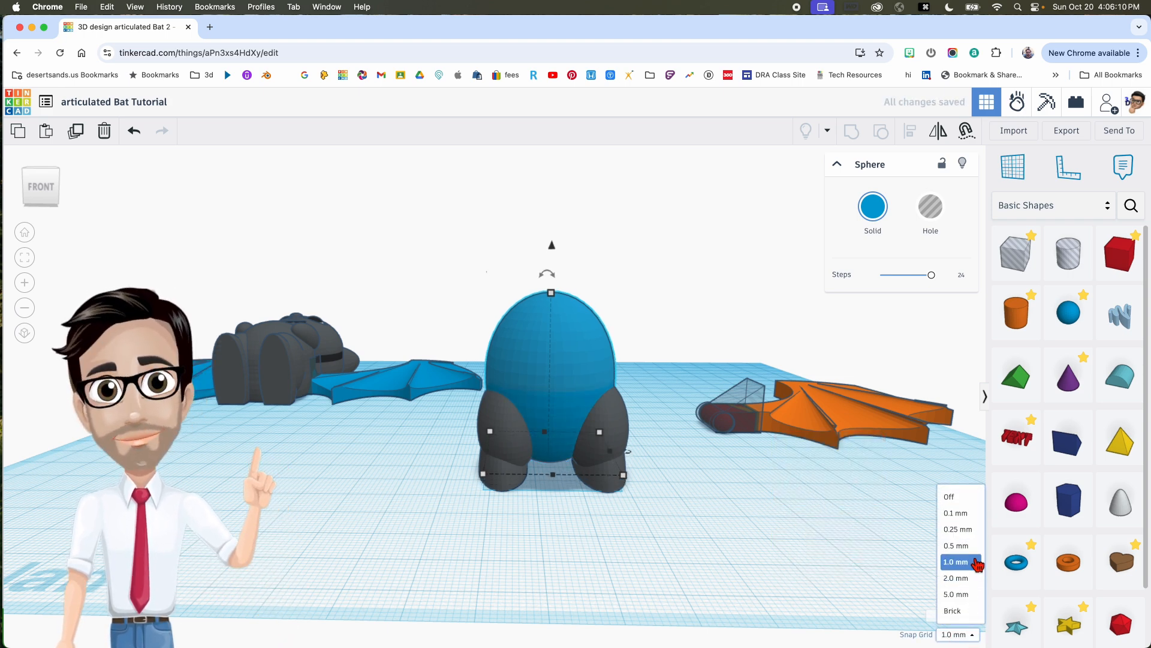
pyautogui.click(967, 513)
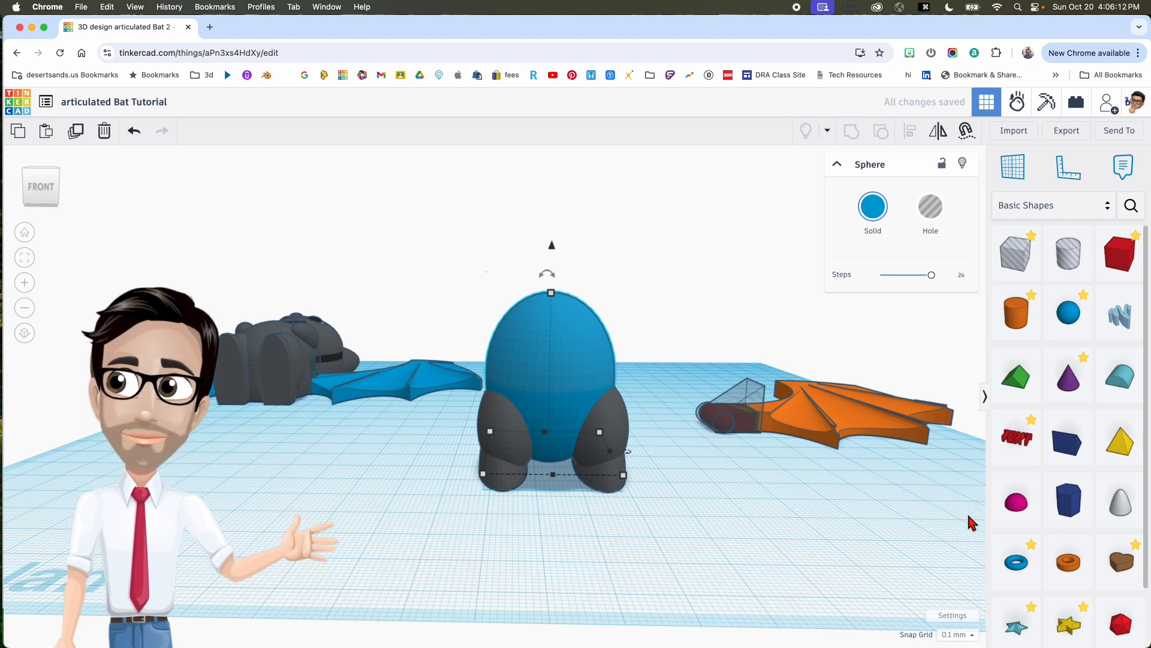
pyautogui.press('super+Up')
pyautogui.press('super+Up')
pyautogui.press('super+Up')
pyautogui.press('super+Up')
pyautogui.press('super+Up')
pyautogui.press('super+Up')
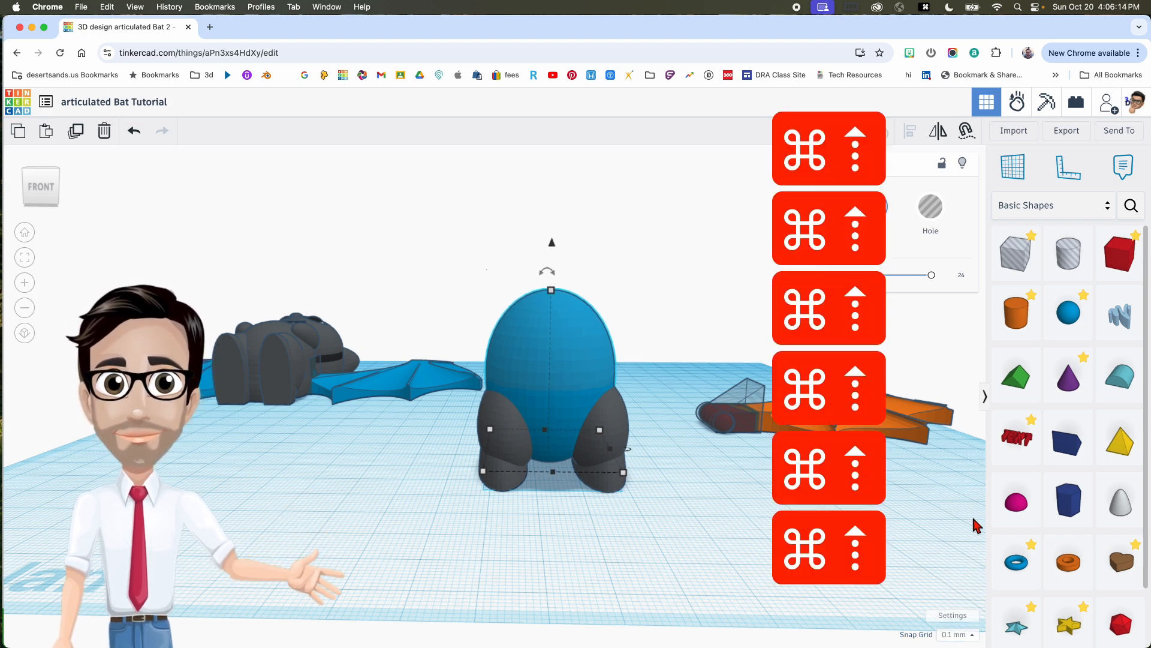
pyautogui.moveTo(681, 566); pyautogui.dragTo(643, 538, button='right')
pyautogui.moveTo(642, 535); pyautogui.dragTo(707, 551, button='middle')
pyautogui.moveTo(708, 550); pyautogui.dragTo(710, 555, button='right')
pyautogui.moveTo(649, 527); pyautogui.dragTo(581, 526, button='right')
pyautogui.click(581, 526)
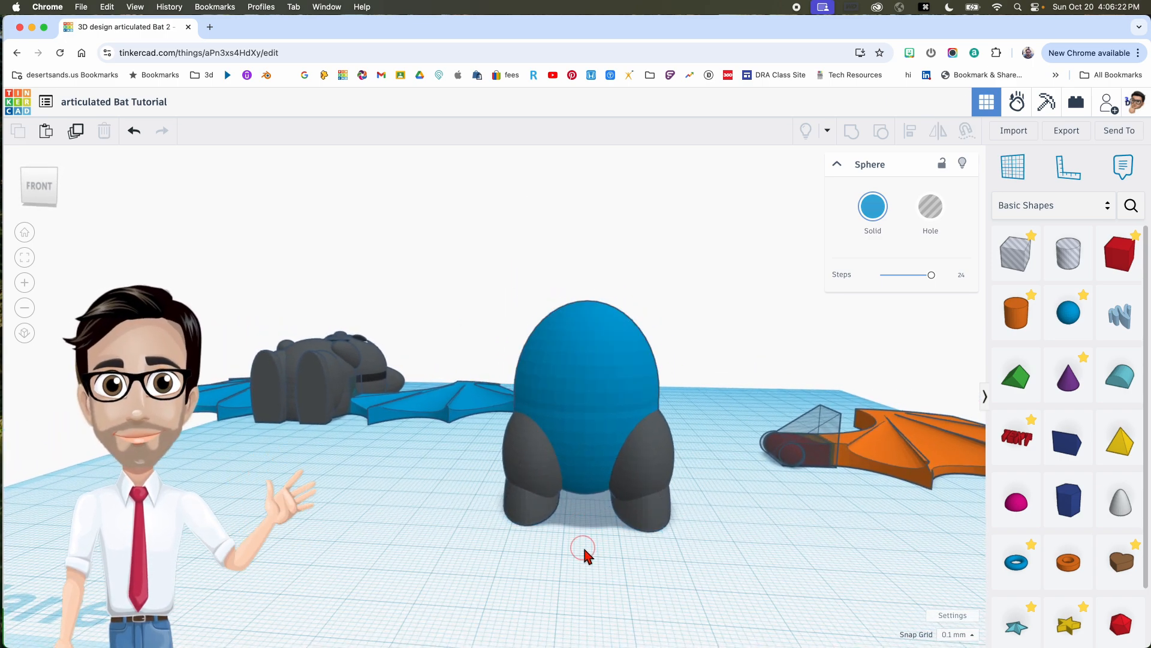
# Step: Select both overlapping blue spheres, duplicate them together and set the snap grid to 1.0 mm
pyautogui.click(590, 376)
pyautogui.moveTo(606, 399); pyautogui.dragTo(489, 450, button='right')
pyautogui.press('super+d')
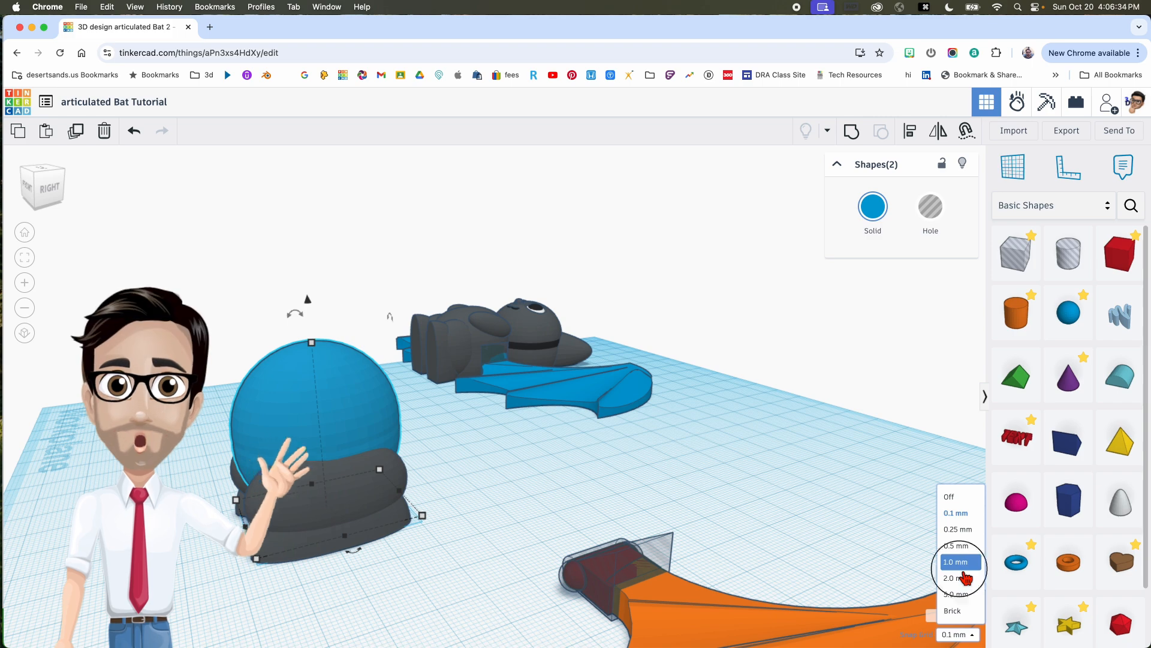
pyautogui.moveTo(559, 558); pyautogui.dragTo(358, 336, button='right')
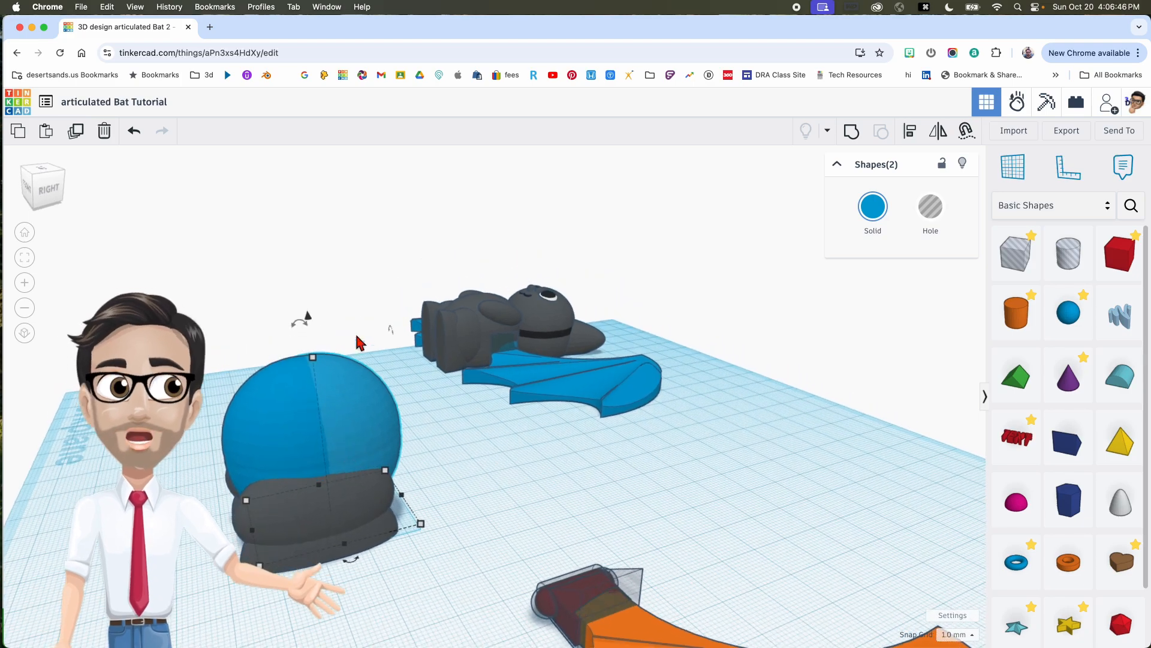
pyautogui.moveTo(348, 435); pyautogui.dragTo(668, 360, button='right')
pyautogui.click(675, 388)
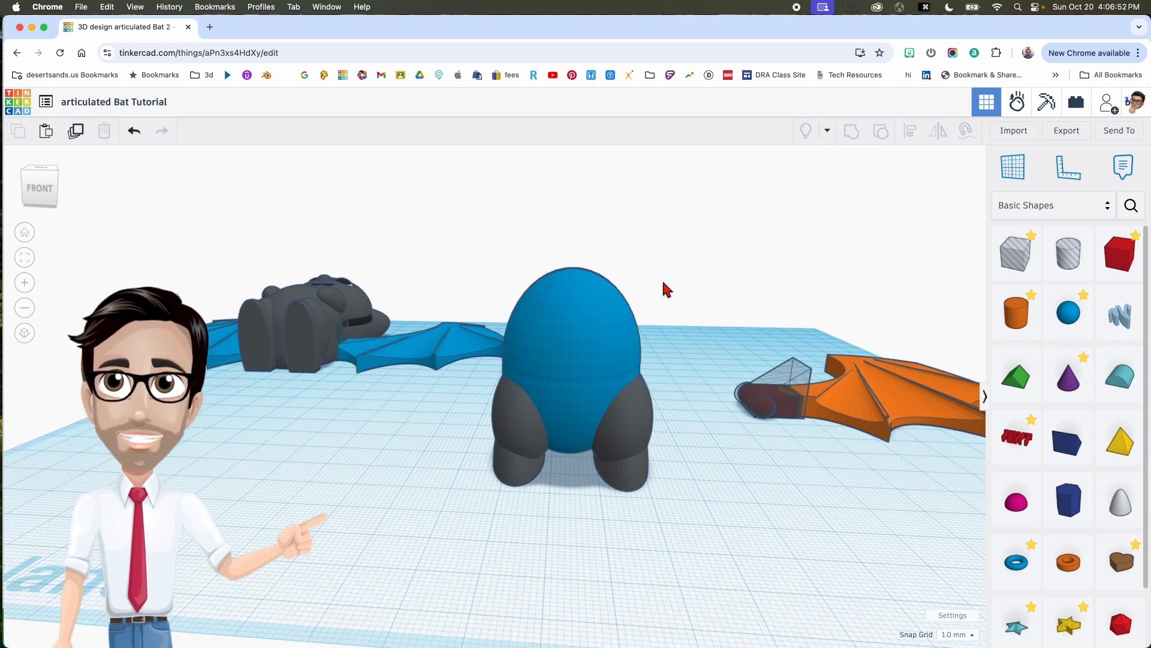
pyautogui.moveTo(662, 280); pyautogui.dragTo(535, 422)
pyautogui.click(873, 206)
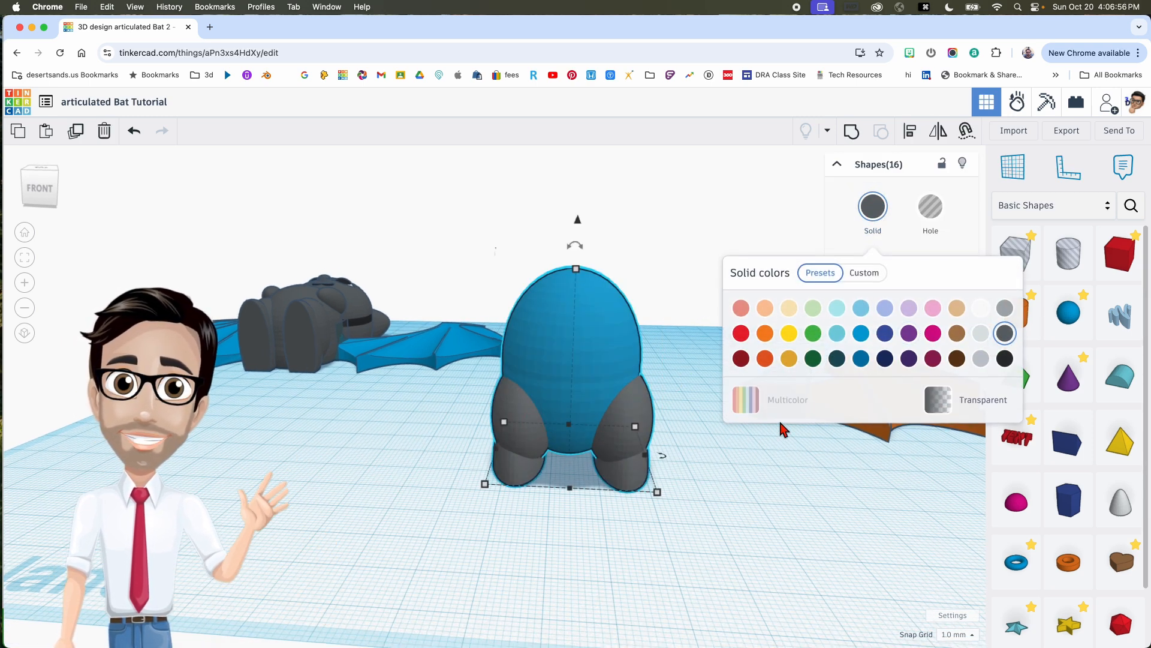
pyautogui.moveTo(938, 462); pyautogui.dragTo(923, 506, button='right')
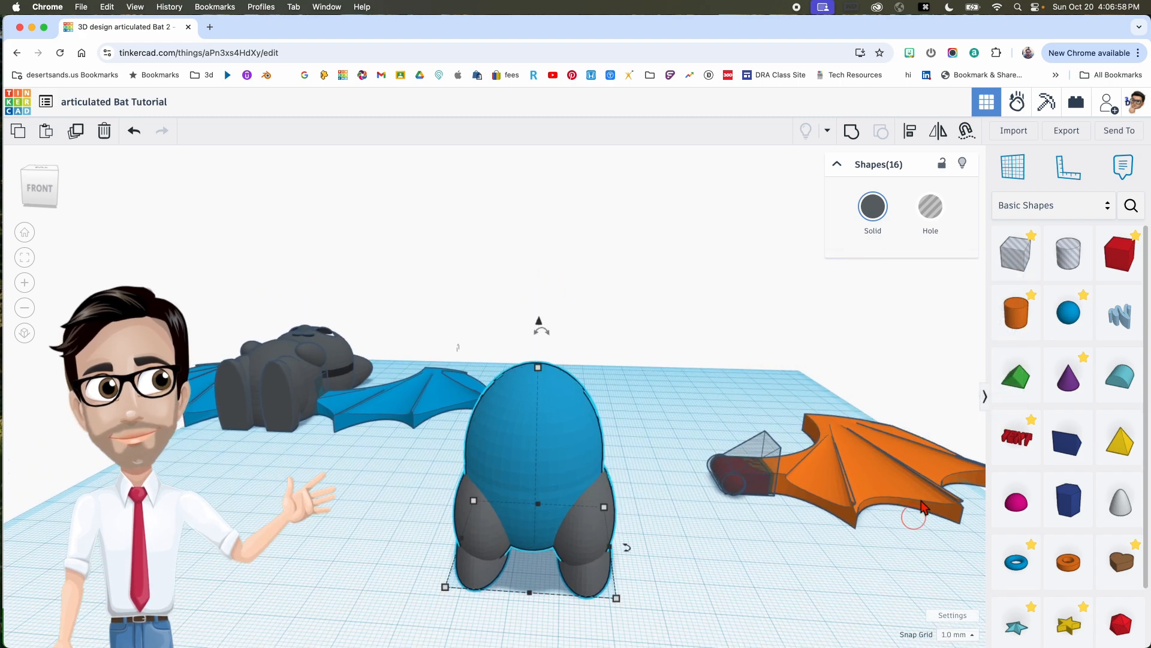
pyautogui.click(608, 426)
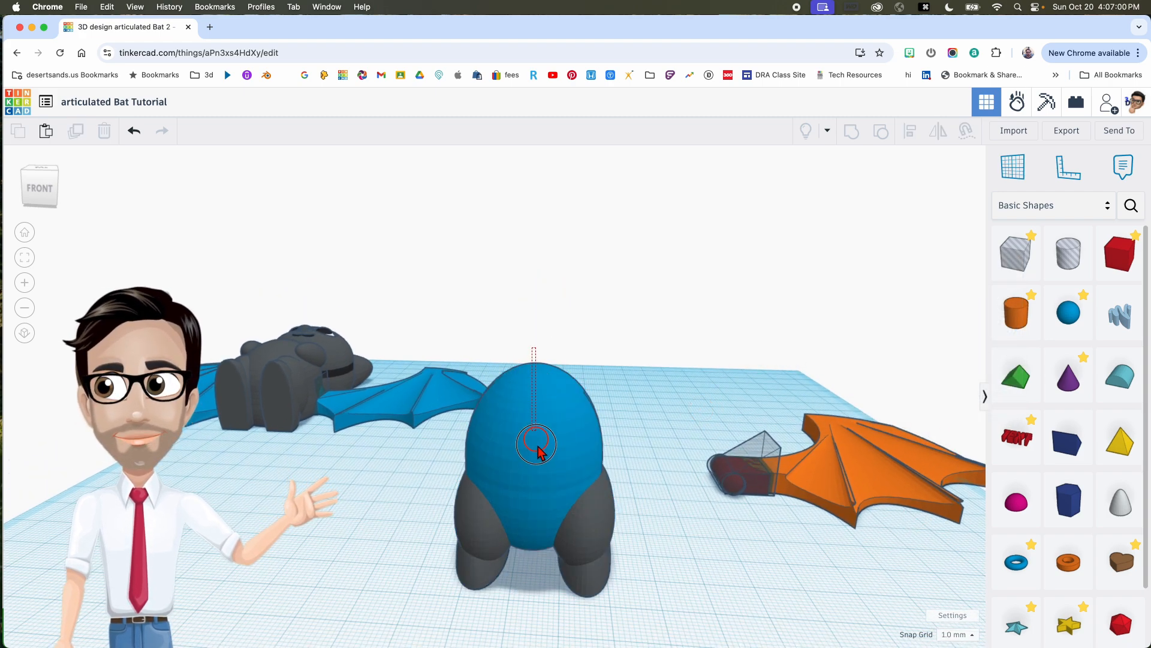
# Step: Select only the blue body spheres between the feet and recolour them the same dark grey as the feet
pyautogui.click(538, 492)
pyautogui.click(885, 211)
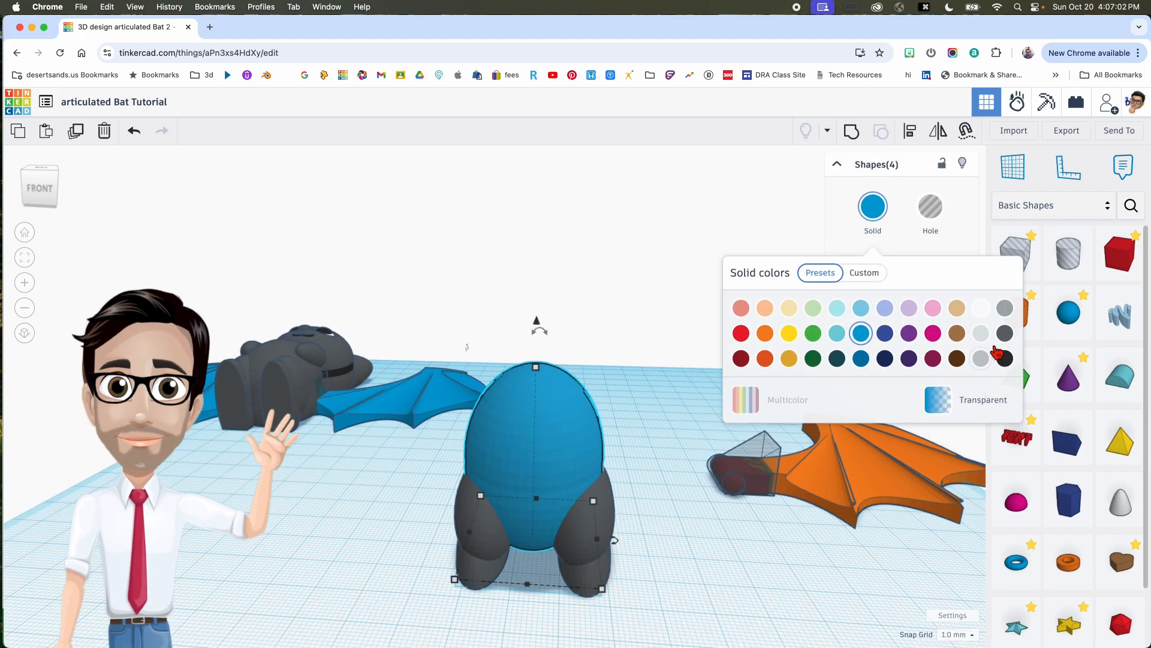
pyautogui.click(1004, 333)
# Step: Search the community shapes for "bezier bean" and place the purple bean on the workplane beside the body's foot
pyautogui.moveTo(664, 373); pyautogui.dragTo(687, 283, button='right')
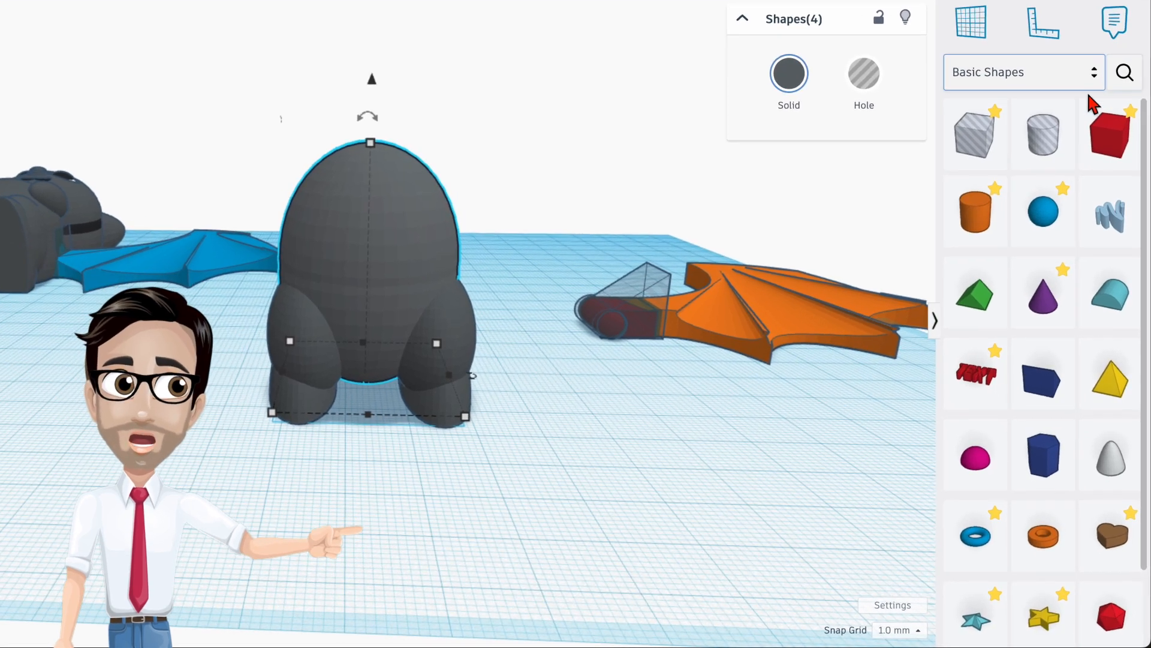
pyautogui.click(1125, 73)
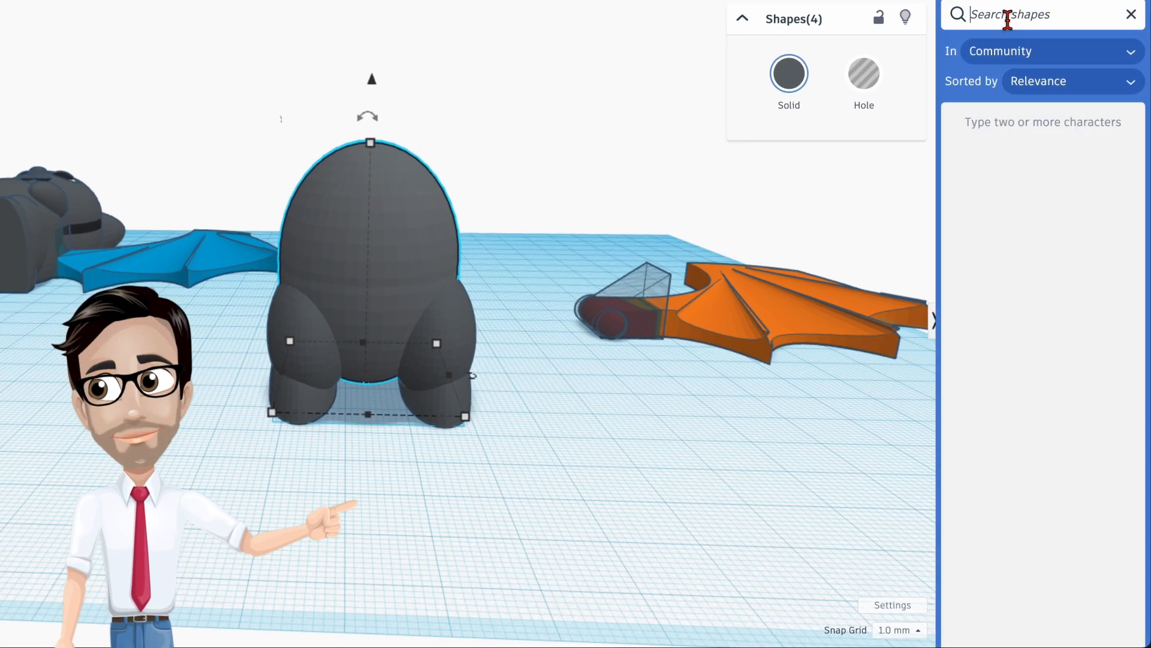
pyautogui.write('bez')
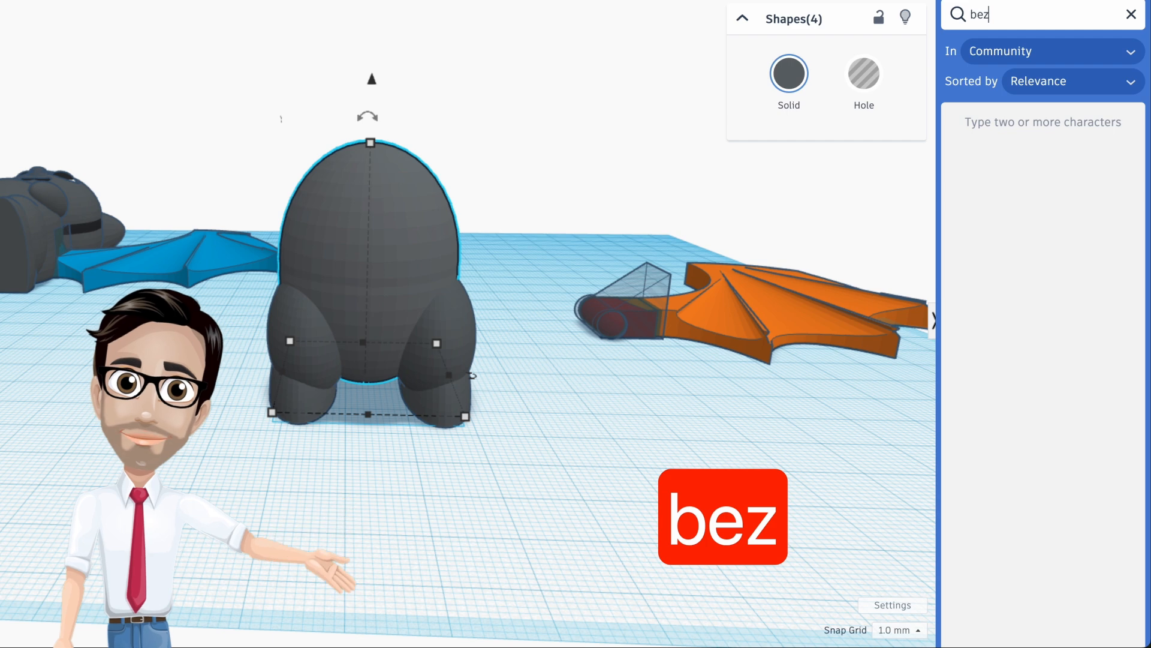
pyautogui.write('ier bean')
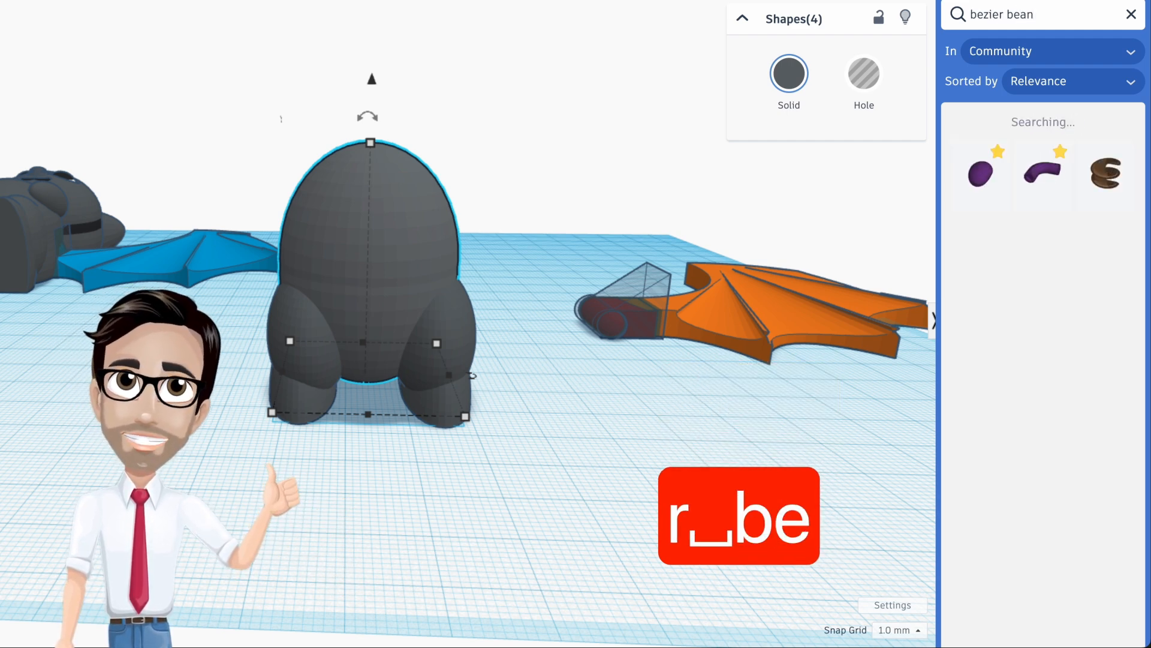
pyautogui.click(983, 174)
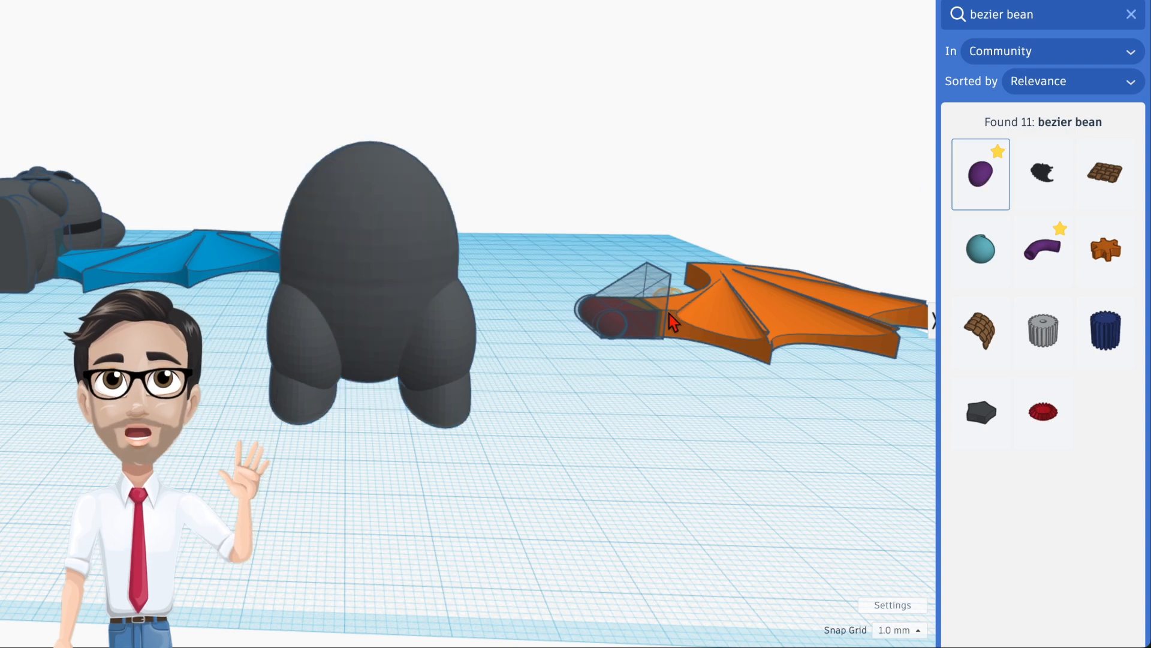
pyautogui.click(516, 412)
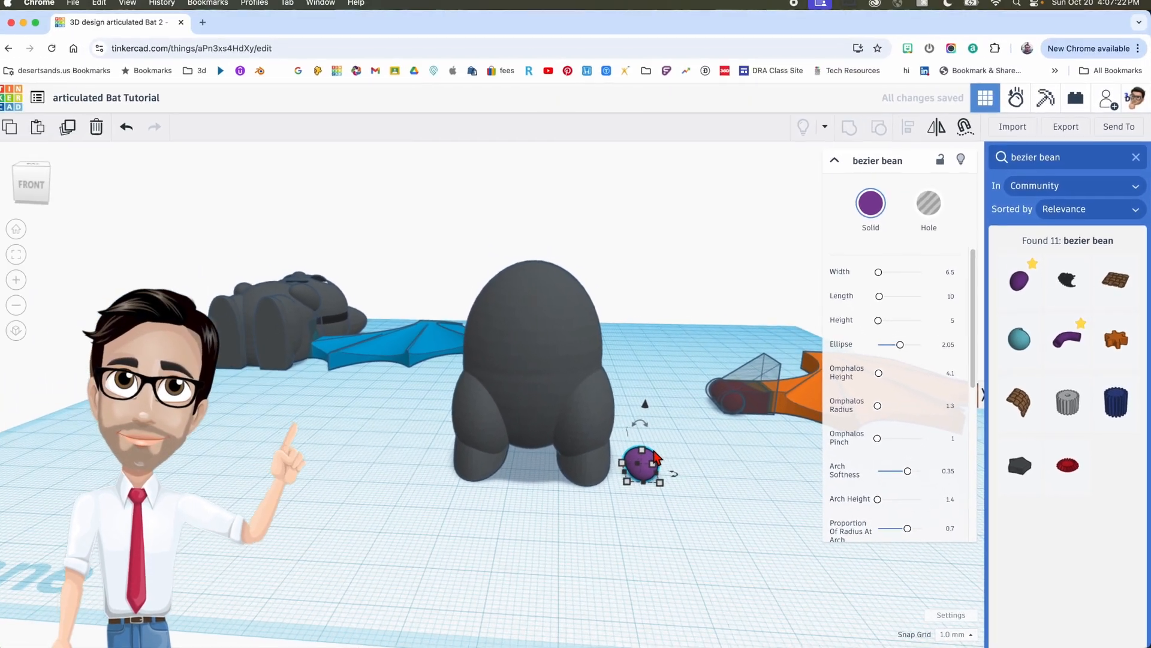
# Step: Stand the bezier bean upright and turn it about its vertical axis so its concave side faces the body
pyautogui.scroll(1, 658, 457)
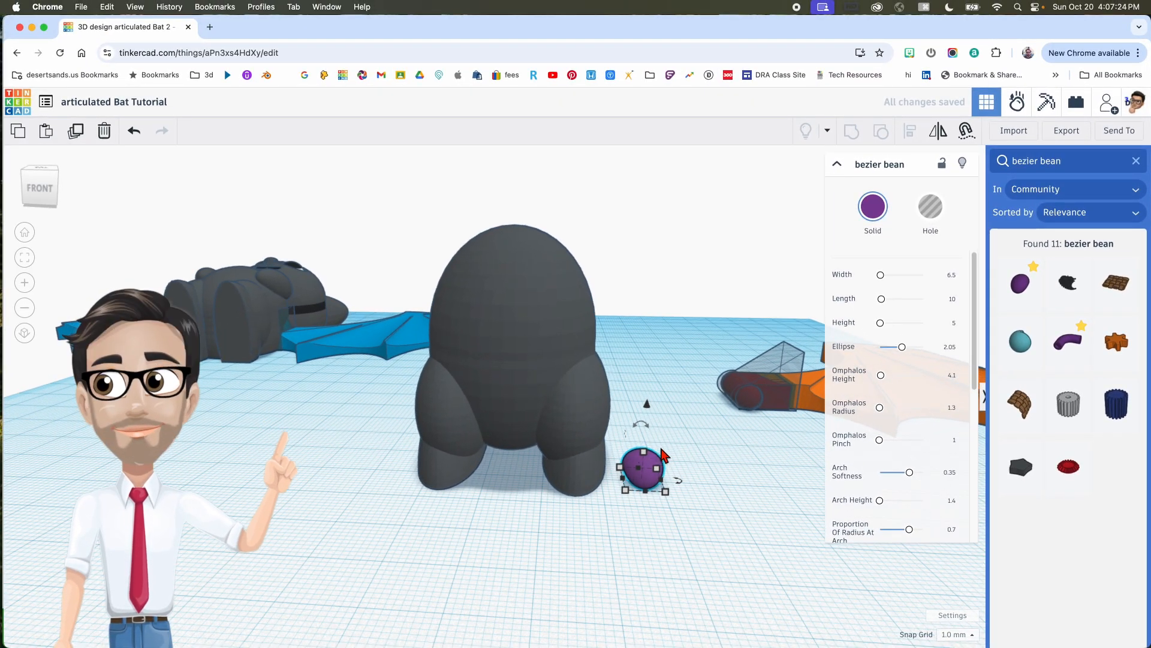
pyautogui.moveTo(662, 450); pyautogui.dragTo(674, 412, button='middle')
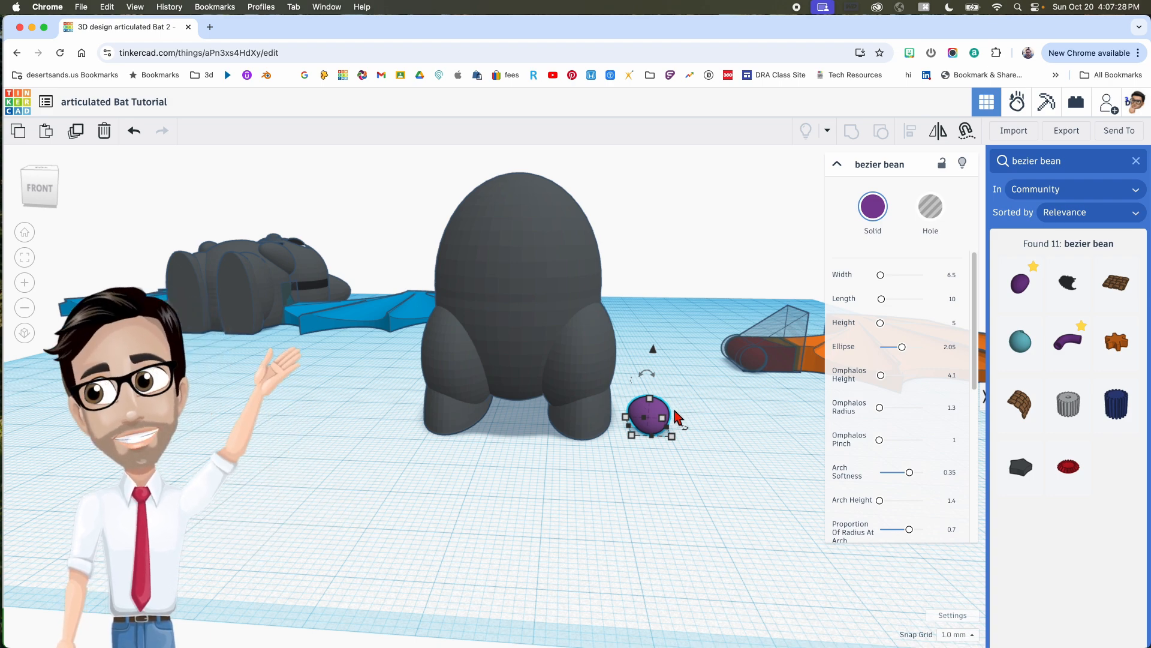
pyautogui.moveTo(679, 415); pyautogui.dragTo(637, 416, button='right')
pyautogui.moveTo(637, 417); pyautogui.dragTo(682, 374, button='middle')
pyautogui.moveTo(682, 375)
pyautogui.mouseDown(button='right')
pyautogui.moveTo(668, 405)
pyautogui.moveTo(647, 413)
pyautogui.moveTo(664, 408)
pyautogui.moveTo(658, 398)
pyautogui.moveTo(617, 391)
pyautogui.moveTo(732, 393)
pyautogui.moveTo(682, 385)
pyautogui.mouseUp(button='right')
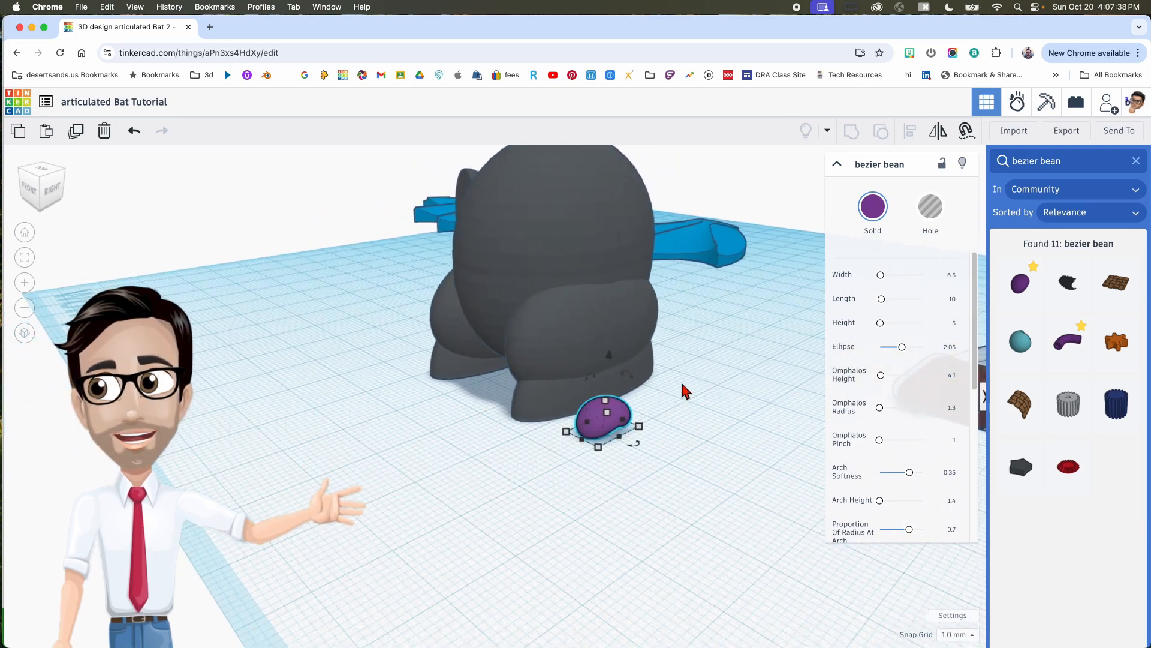
pyautogui.moveTo(595, 378); pyautogui.dragTo(563, 420)
pyautogui.moveTo(567, 421); pyautogui.dragTo(693, 436, button='right')
pyautogui.moveTo(730, 442); pyautogui.dragTo(743, 429)
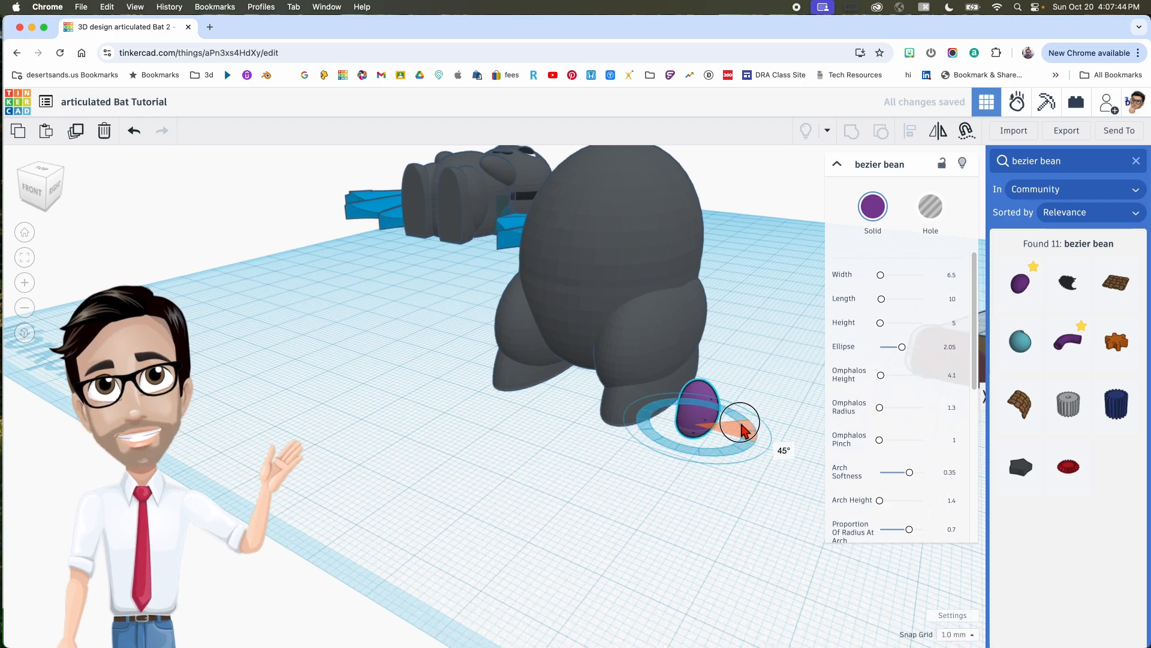
pyautogui.moveTo(732, 419); pyautogui.dragTo(729, 414)
# Step: Drop the upright bean onto the workplane, stretch it taller, set its width to 7 mm and increase its depth
pyautogui.moveTo(729, 414); pyautogui.dragTo(738, 415, button='right')
pyautogui.scroll(2, 737, 416)
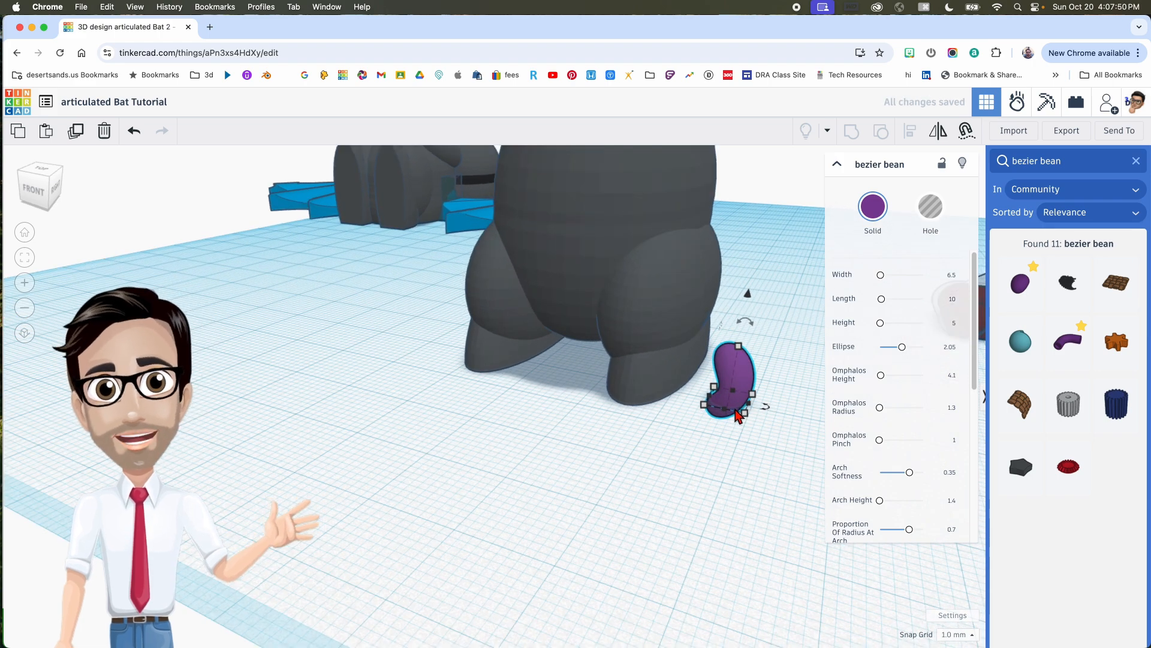
pyautogui.press('d')
pyautogui.moveTo(776, 373); pyautogui.dragTo(744, 382, button='middle')
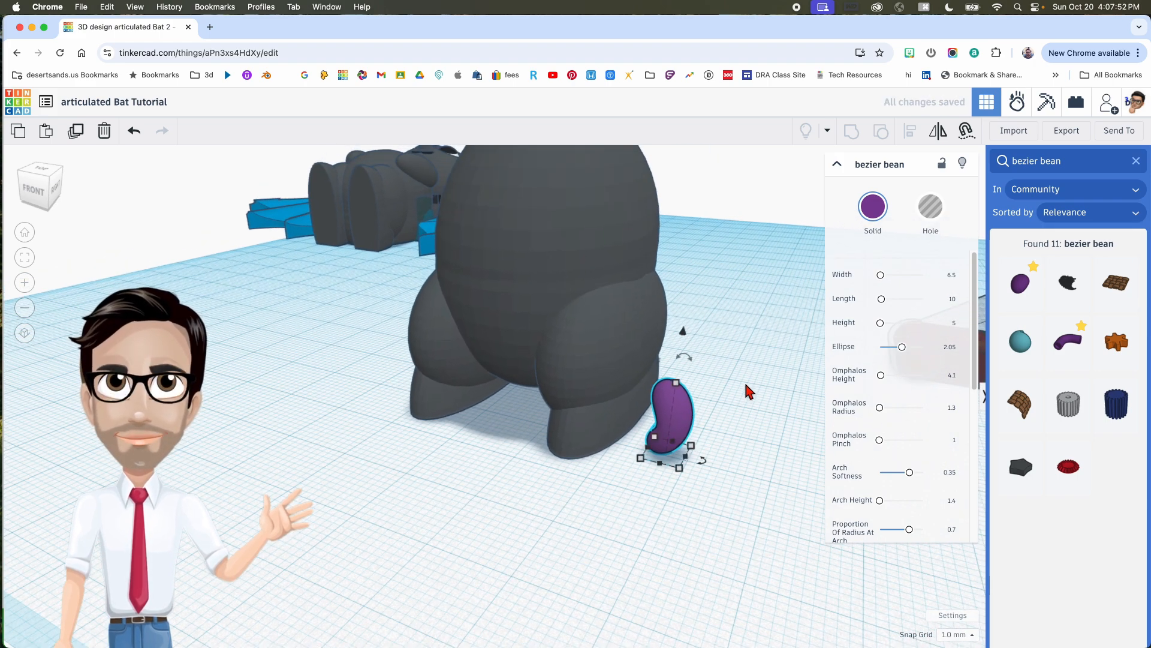
pyautogui.moveTo(744, 383); pyautogui.dragTo(751, 376, button='right')
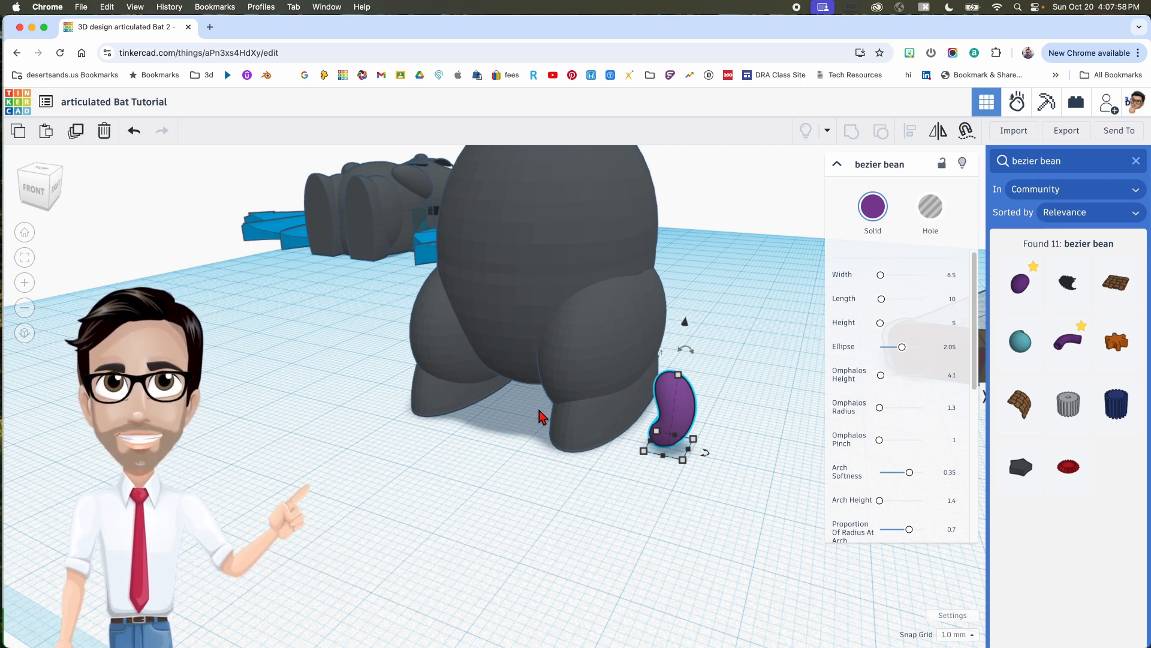
pyautogui.moveTo(539, 410); pyautogui.dragTo(547, 408, button='right')
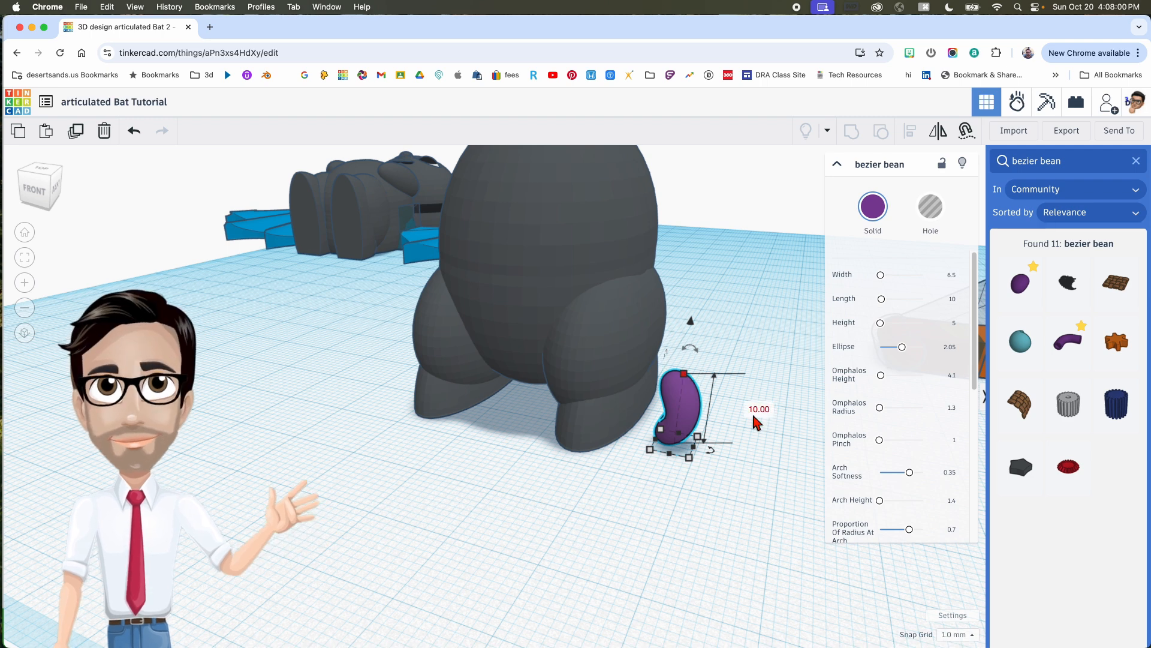
pyautogui.press('Return')
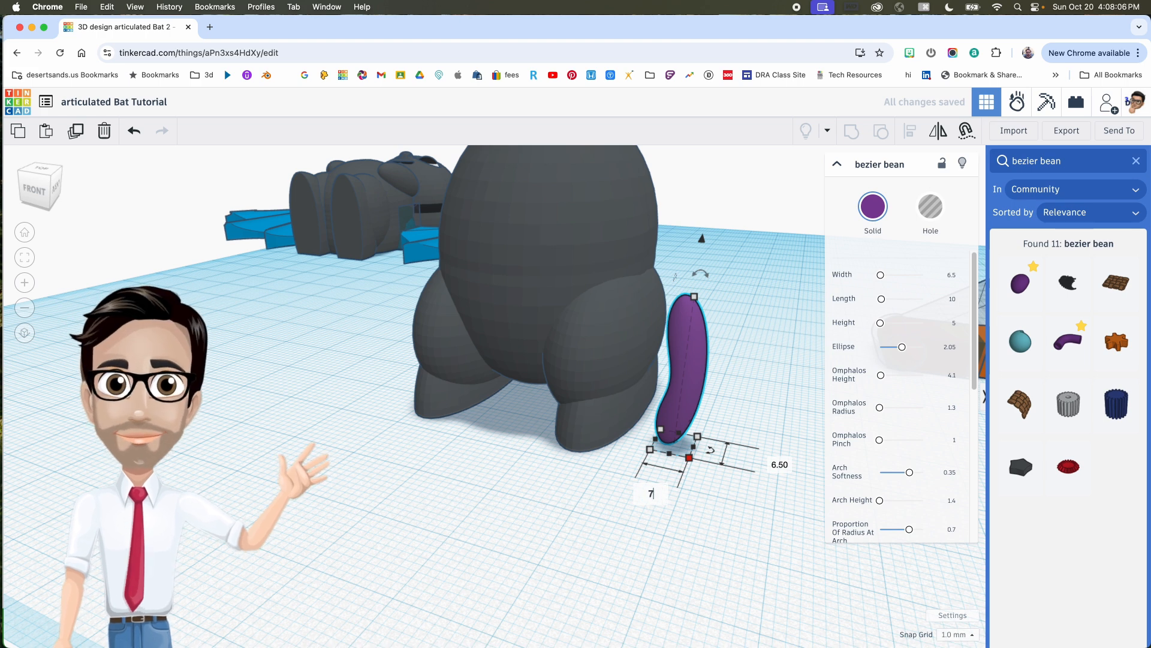
pyautogui.press('Return')
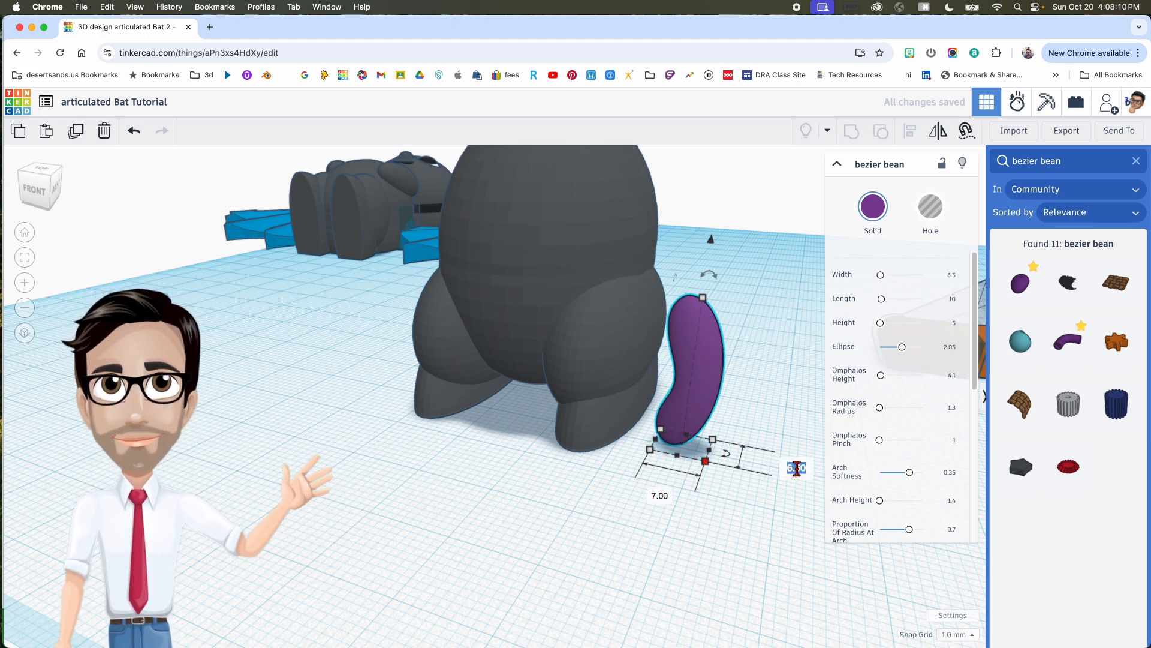
pyautogui.press('Return')
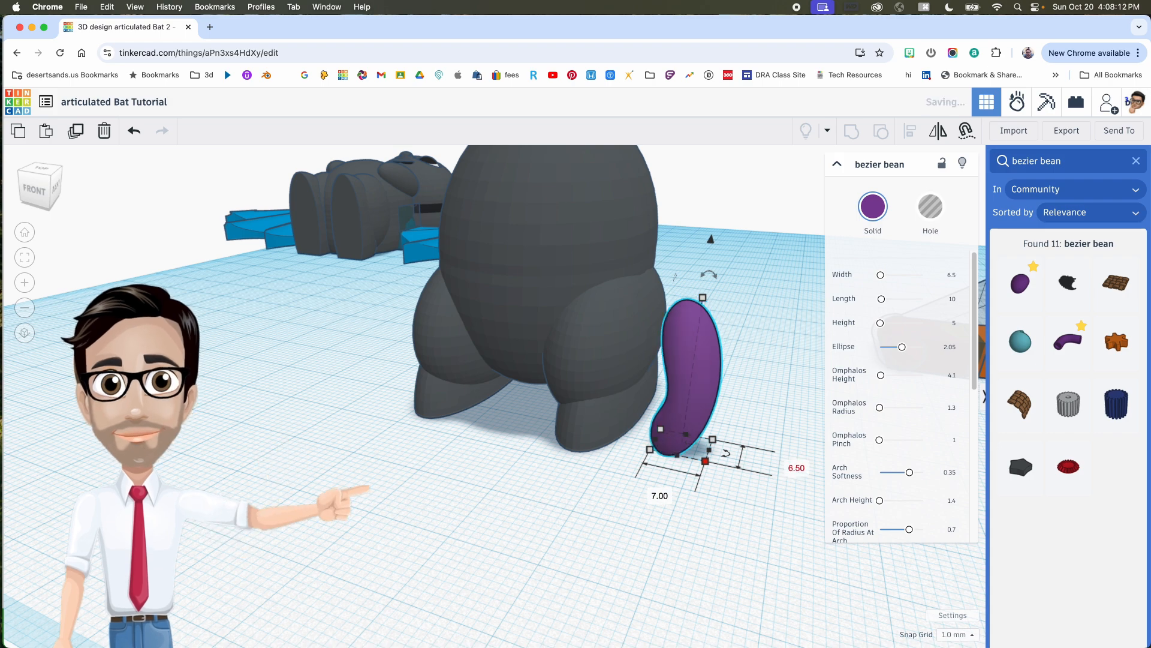
# Step: Raise the bean 17 mm and move it against the side of the body as an arm
pyautogui.moveTo(778, 412); pyautogui.dragTo(764, 431, button='right')
pyautogui.moveTo(725, 362); pyautogui.dragTo(732, 200)
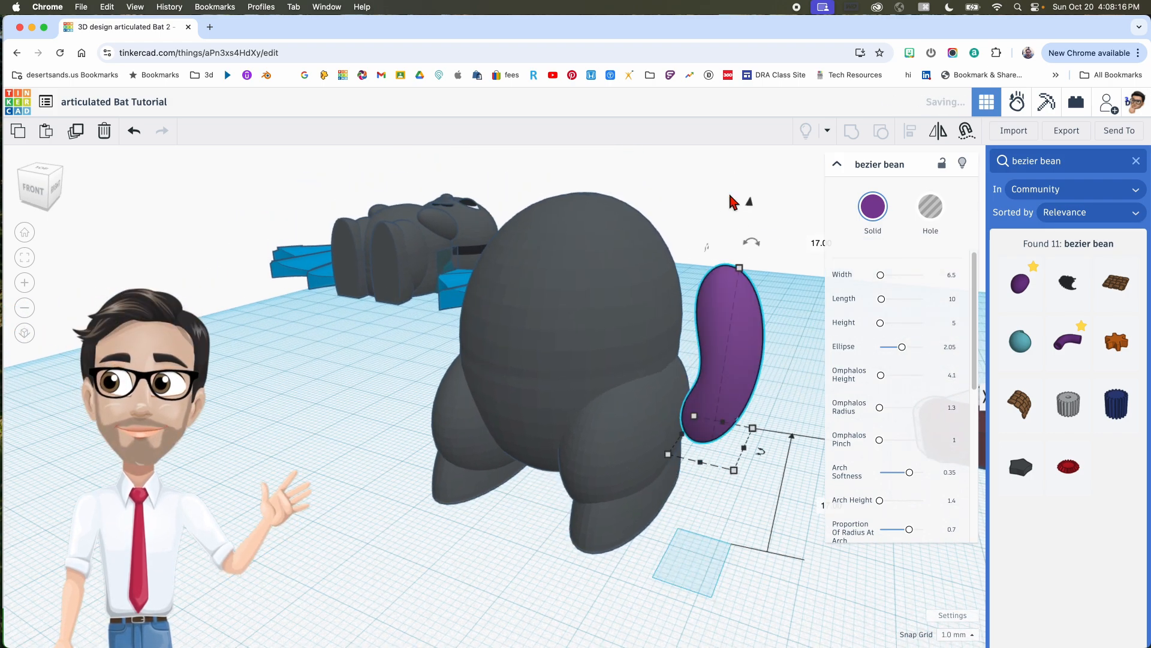
pyautogui.moveTo(745, 347); pyautogui.dragTo(655, 329)
pyautogui.moveTo(655, 329); pyautogui.dragTo(637, 402, button='right')
# Step: Recolour the bean arm to the same dark grey as the body
pyautogui.click(873, 210)
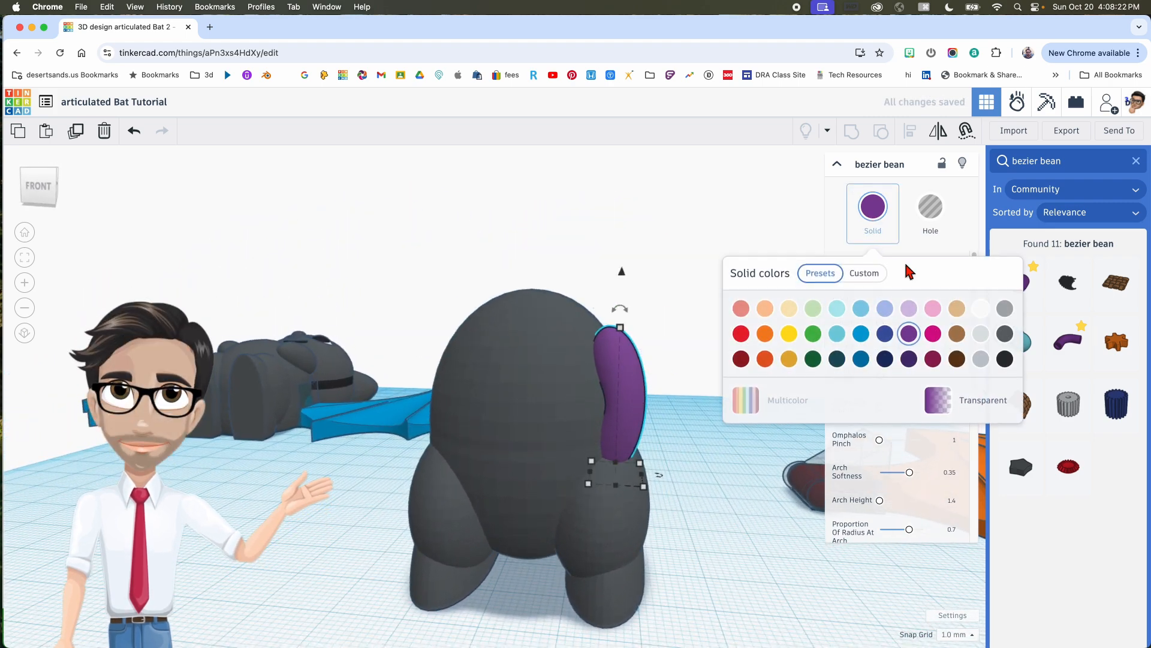
pyautogui.click(1007, 334)
# Step: Raise the bean arm a little and adjust its rotation against the side of the body
pyautogui.moveTo(714, 334); pyautogui.dragTo(571, 337, button='right')
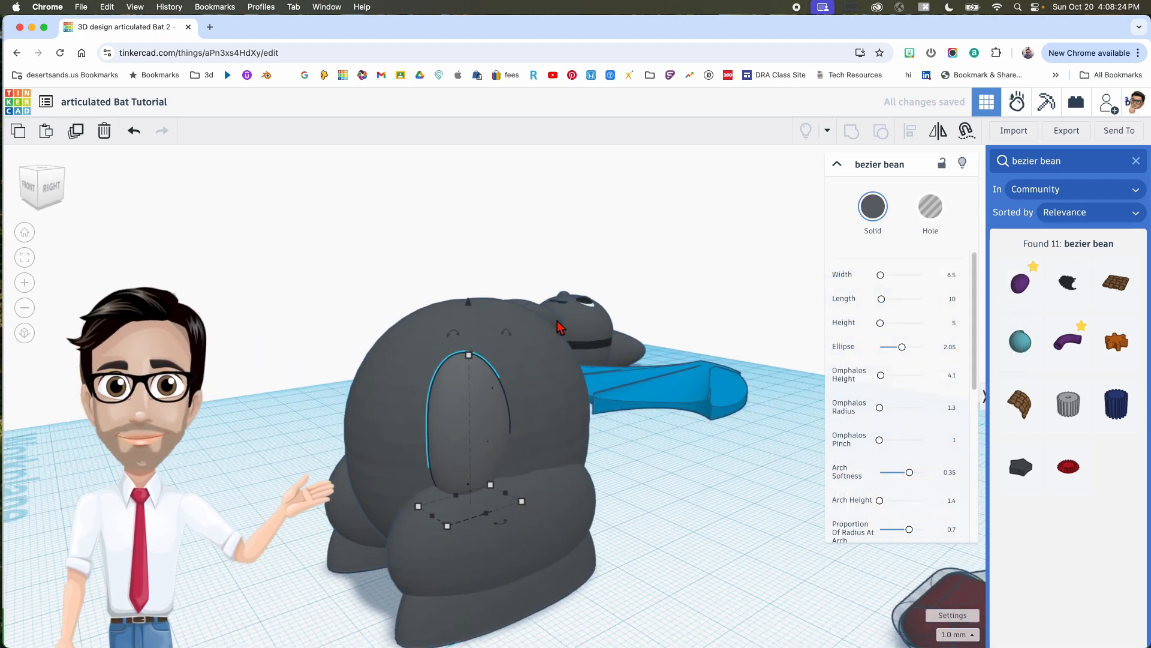
pyautogui.moveTo(468, 304); pyautogui.dragTo(467, 276)
pyautogui.moveTo(470, 275); pyautogui.dragTo(658, 283, button='right')
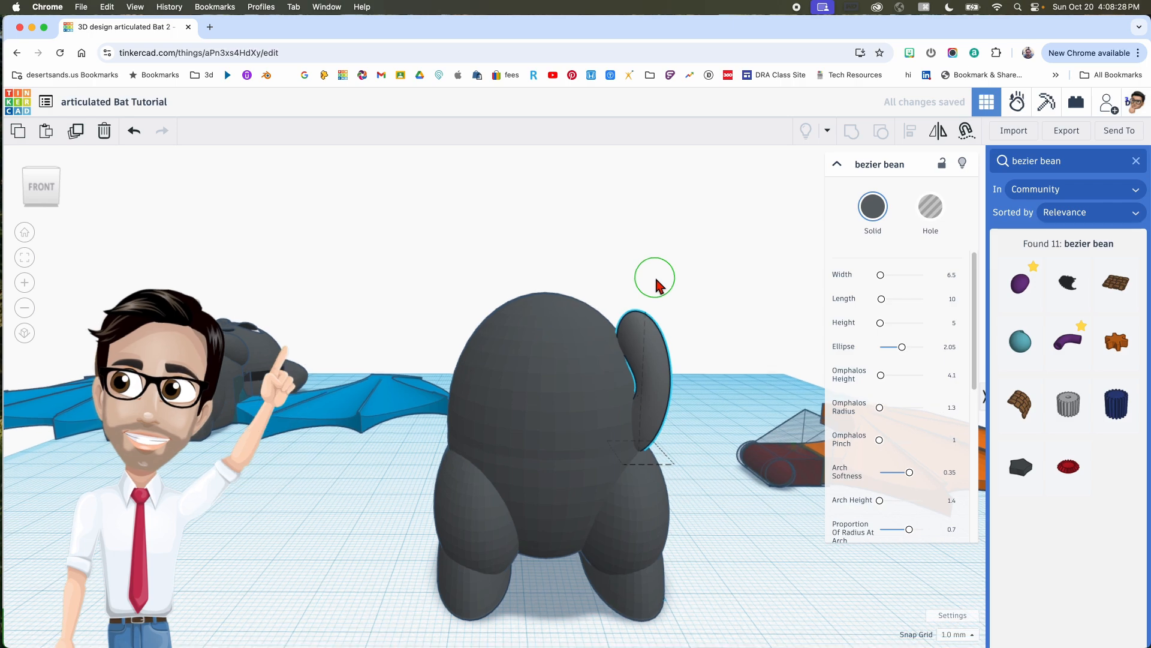
pyautogui.moveTo(685, 460); pyautogui.dragTo(737, 463)
pyautogui.moveTo(617, 462); pyautogui.dragTo(438, 382, button='right')
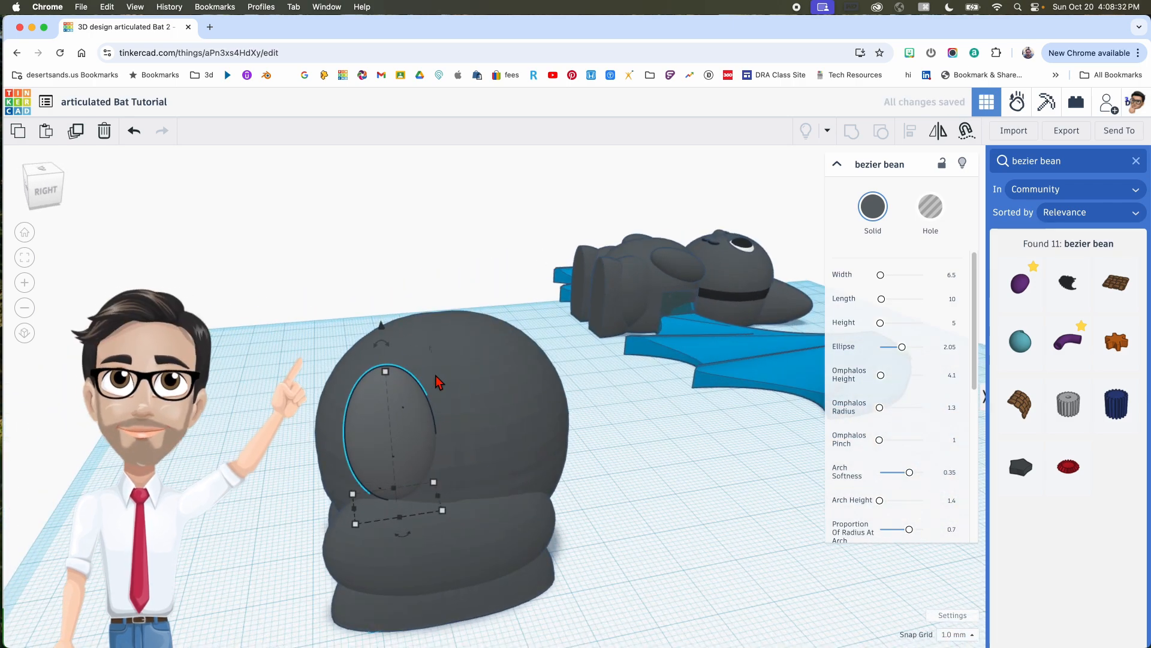
pyautogui.moveTo(382, 341); pyautogui.dragTo(409, 291)
# Step: Fine-tune the height of the tilted arm on the body, raising it and then lowering it slightly
pyautogui.moveTo(502, 304); pyautogui.dragTo(624, 372, button='right')
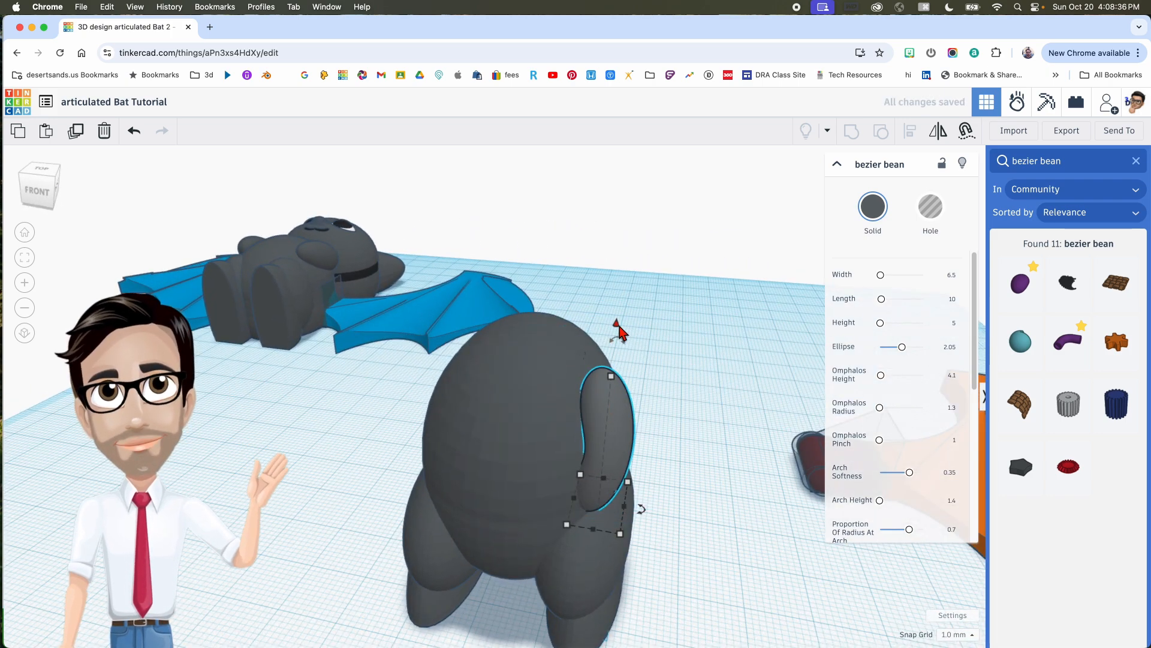
pyautogui.moveTo(619, 326); pyautogui.dragTo(620, 291)
pyautogui.moveTo(610, 350); pyautogui.dragTo(449, 389, button='right')
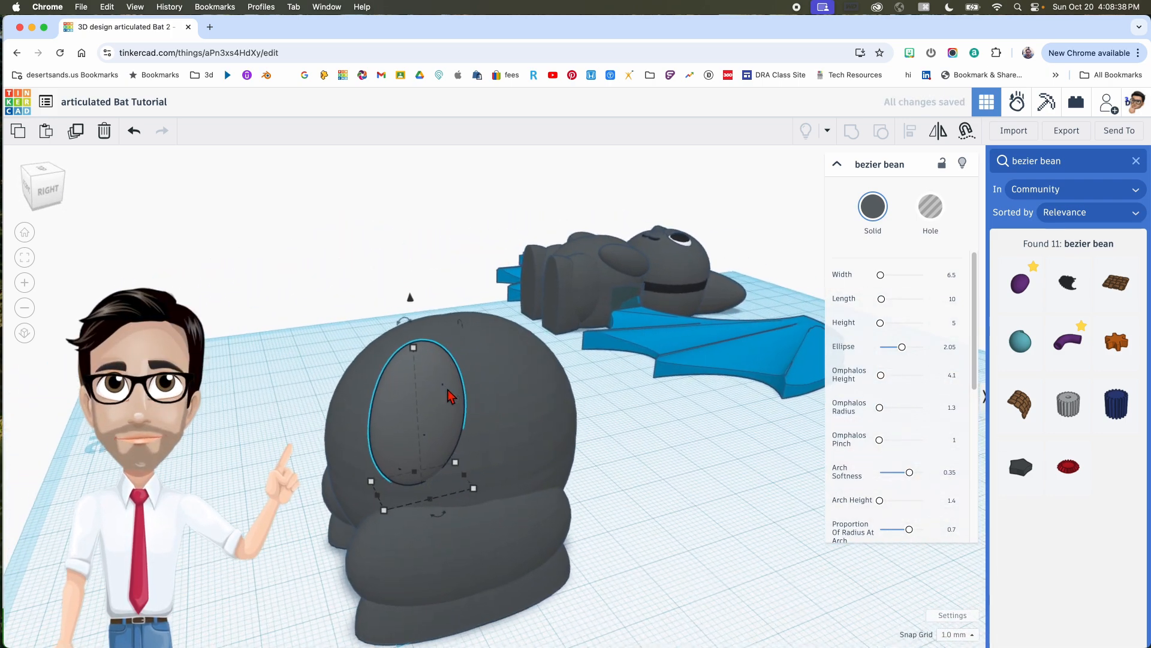
pyautogui.moveTo(410, 298); pyautogui.dragTo(412, 308)
# Step: Tilt the arm's upper end 12° toward the body as seen from the front, then refine its tilt
pyautogui.moveTo(432, 324); pyautogui.dragTo(636, 354, button='right')
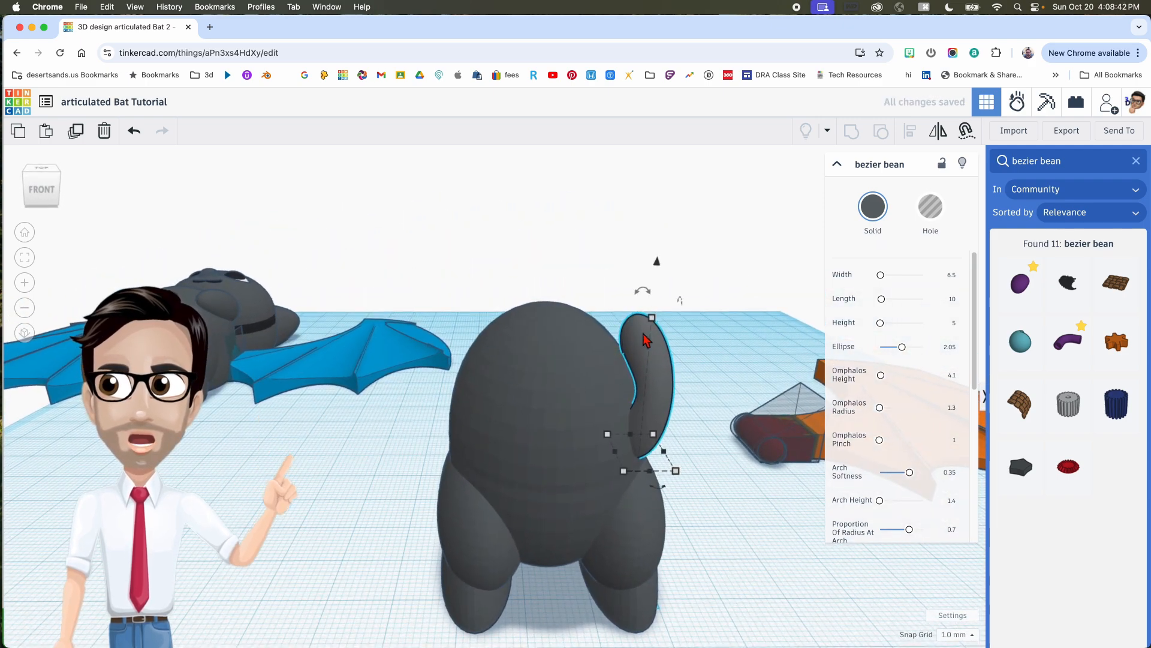
pyautogui.moveTo(642, 285); pyautogui.dragTo(634, 262)
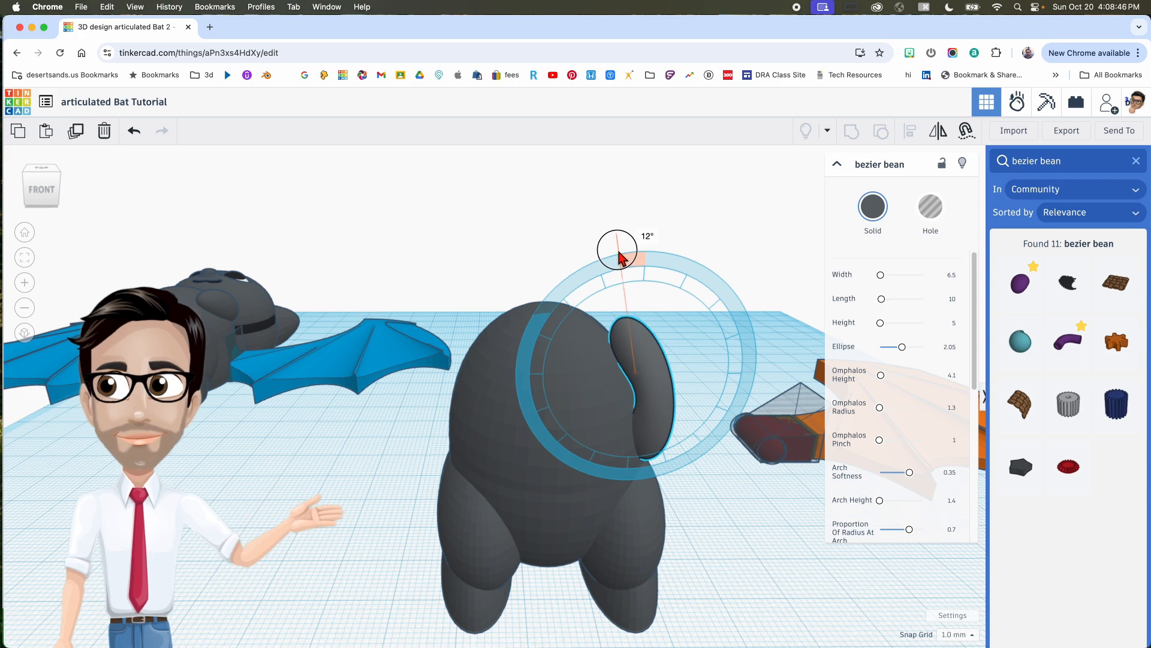
pyautogui.moveTo(621, 259); pyautogui.dragTo(623, 263)
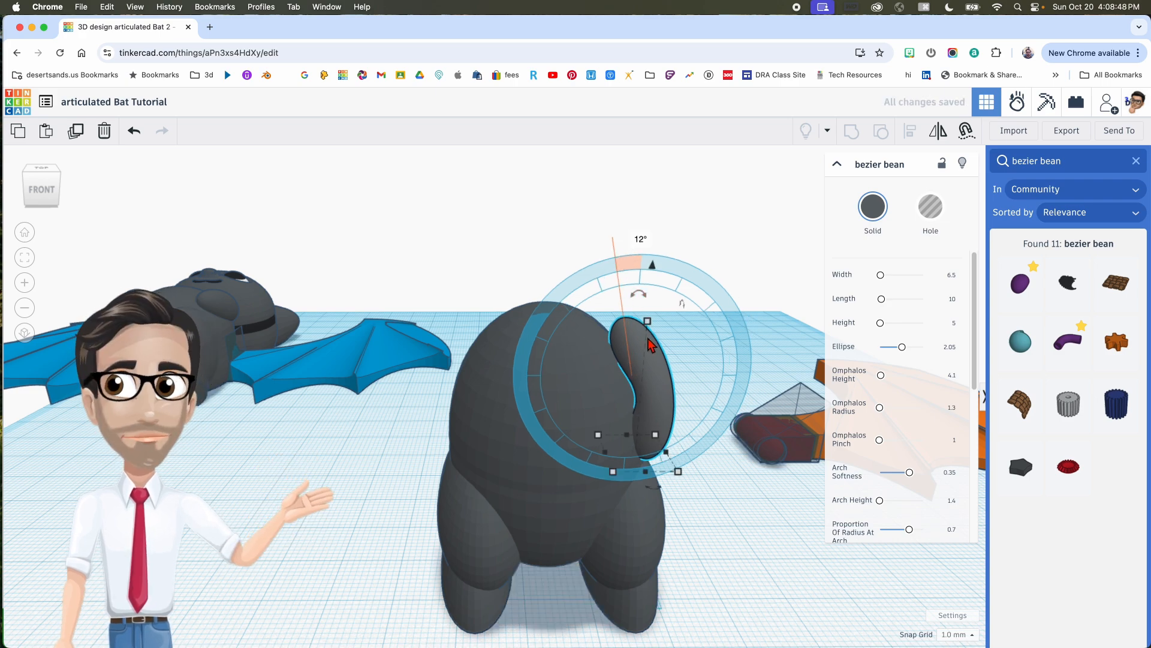
pyautogui.moveTo(650, 379); pyautogui.dragTo(635, 300, button='right')
pyautogui.moveTo(633, 295); pyautogui.dragTo(619, 235)
pyautogui.moveTo(617, 316); pyautogui.dragTo(638, 402, button='right')
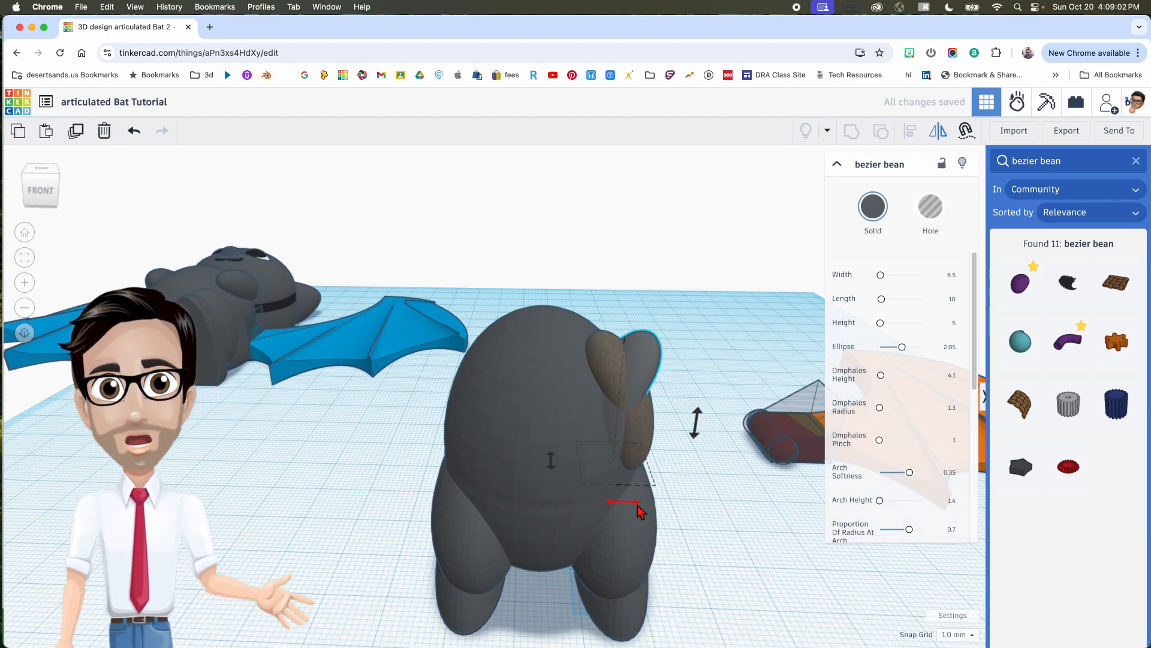
# Step: Mirror a duplicate of the arm left to right and shift it to the opposite side of the body
pyautogui.hotkey('shift', 'Left')
pyautogui.hotkey('shift', 'Left')
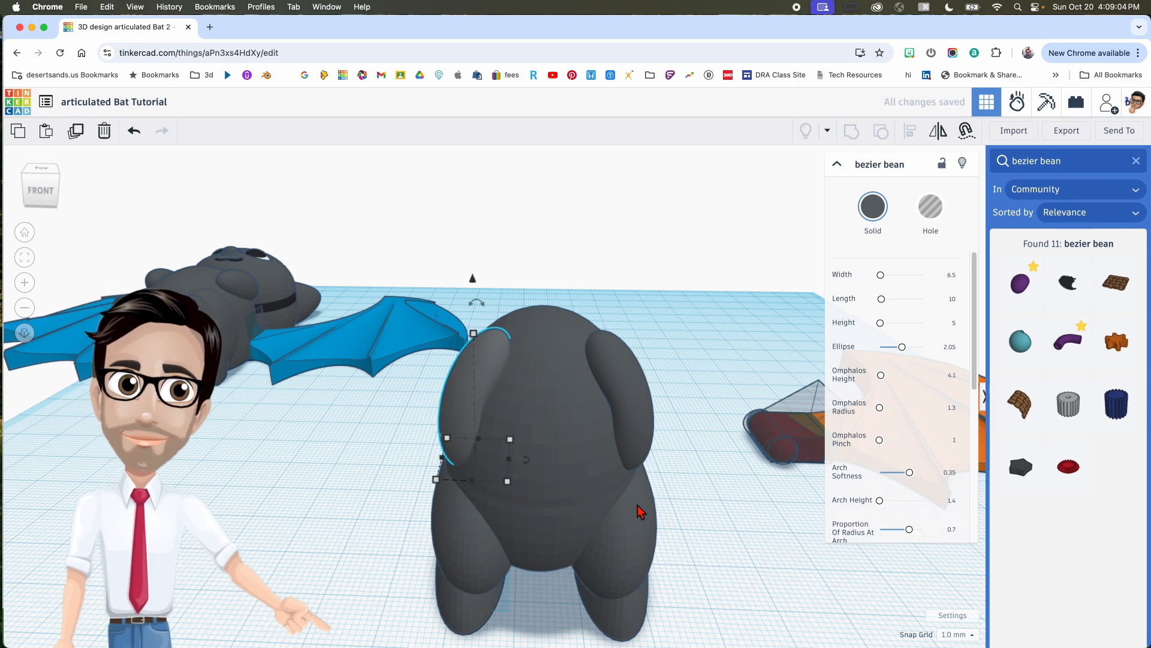
pyautogui.press('Left')
pyautogui.moveTo(567, 450)
pyautogui.mouseDown(button='right')
pyautogui.moveTo(580, 442)
pyautogui.moveTo(531, 432)
pyautogui.moveTo(641, 428)
pyautogui.moveTo(534, 431)
pyautogui.moveTo(596, 429)
pyautogui.moveTo(571, 449)
pyautogui.moveTo(586, 444)
pyautogui.moveTo(549, 442)
pyautogui.mouseUp(button='right')
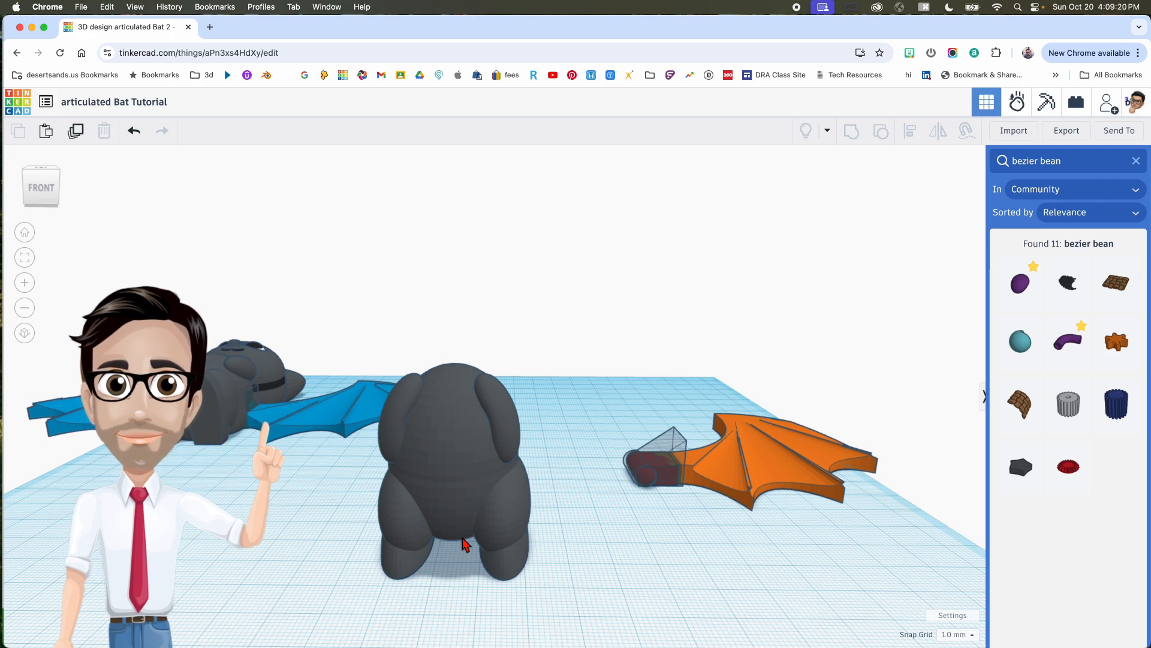
# Step: Examine the finished reference bat from above, including its head, arms and wings
pyautogui.moveTo(460, 554); pyautogui.dragTo(545, 551, button='right')
pyautogui.moveTo(206, 483); pyautogui.dragTo(389, 367, button='right')
pyautogui.moveTo(391, 367); pyautogui.dragTo(508, 612, button='middle')
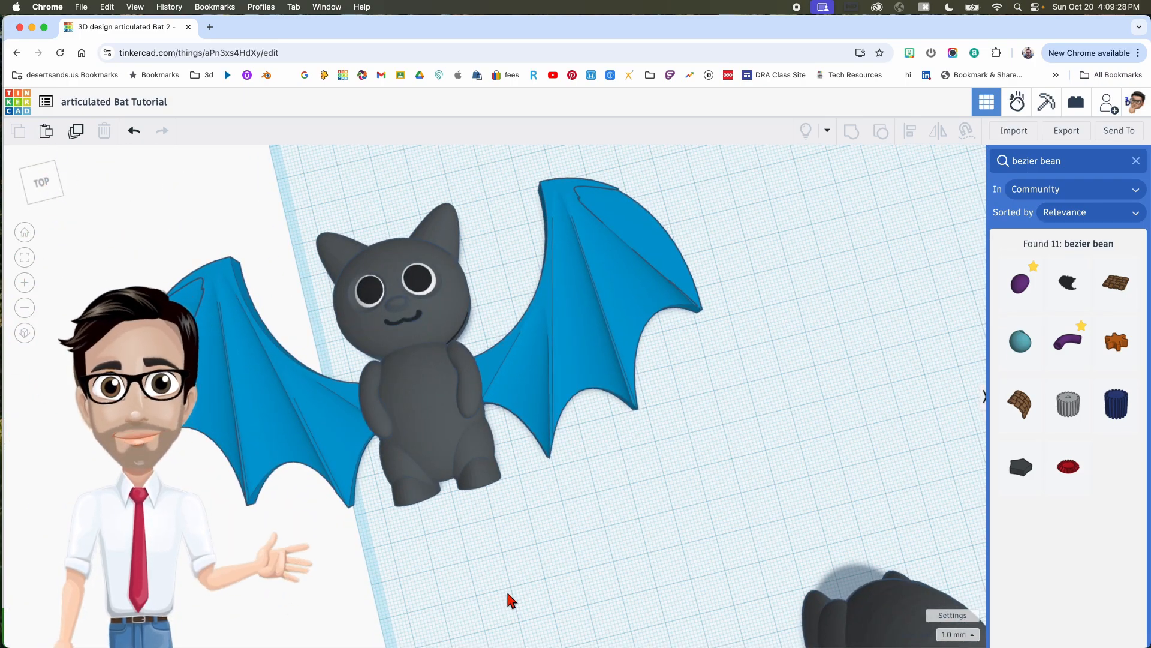
# Step: Add a sphere to the workplane beside the dark grey body and set its height to 29 mm
pyautogui.moveTo(508, 593); pyautogui.dragTo(515, 564, button='right')
pyautogui.moveTo(515, 565); pyautogui.dragTo(378, 466, button='middle')
pyautogui.moveTo(378, 466); pyautogui.dragTo(400, 506, button='right')
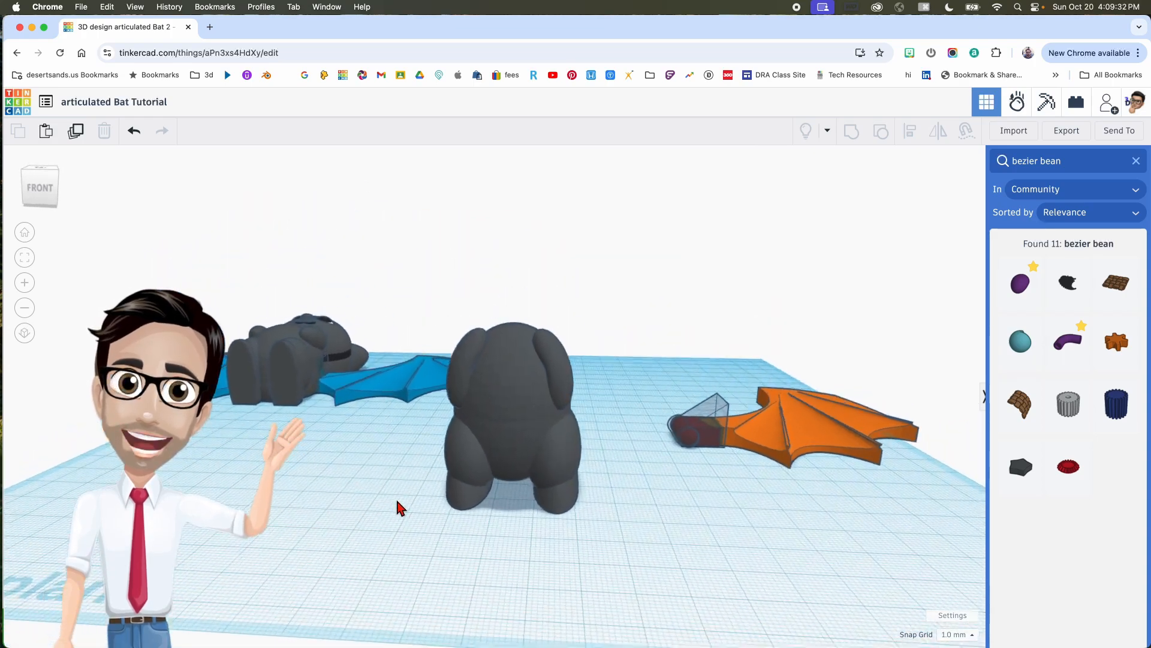
pyautogui.click(1136, 160)
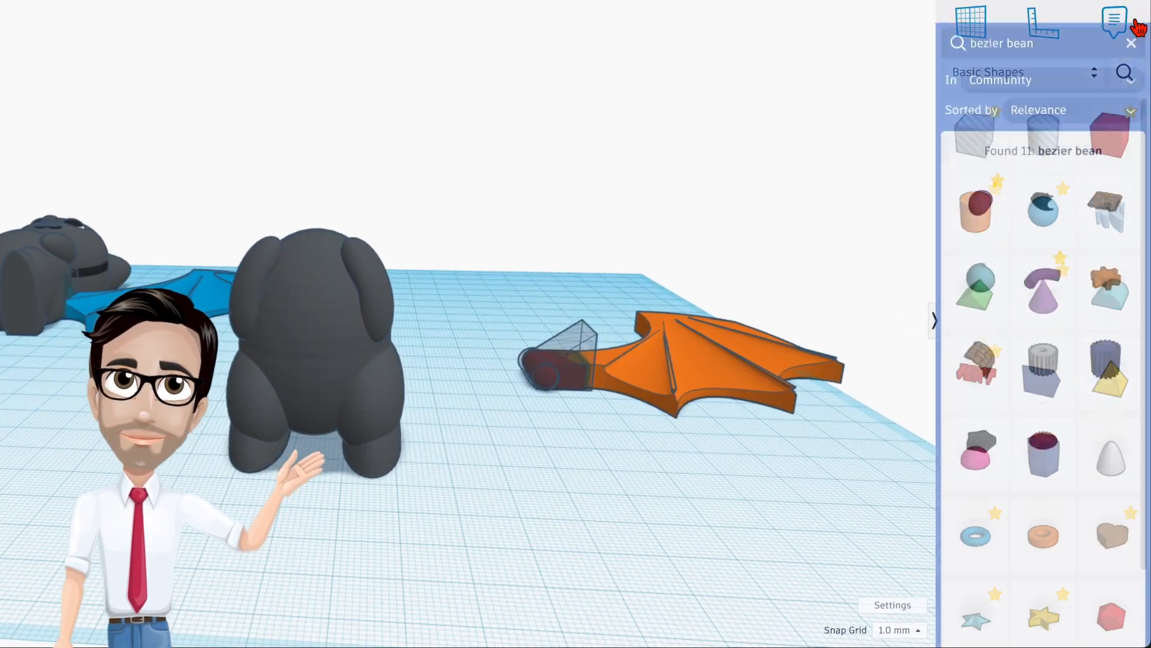
pyautogui.moveTo(1048, 219); pyautogui.dragTo(465, 534)
pyautogui.moveTo(847, 174); pyautogui.dragTo(908, 175)
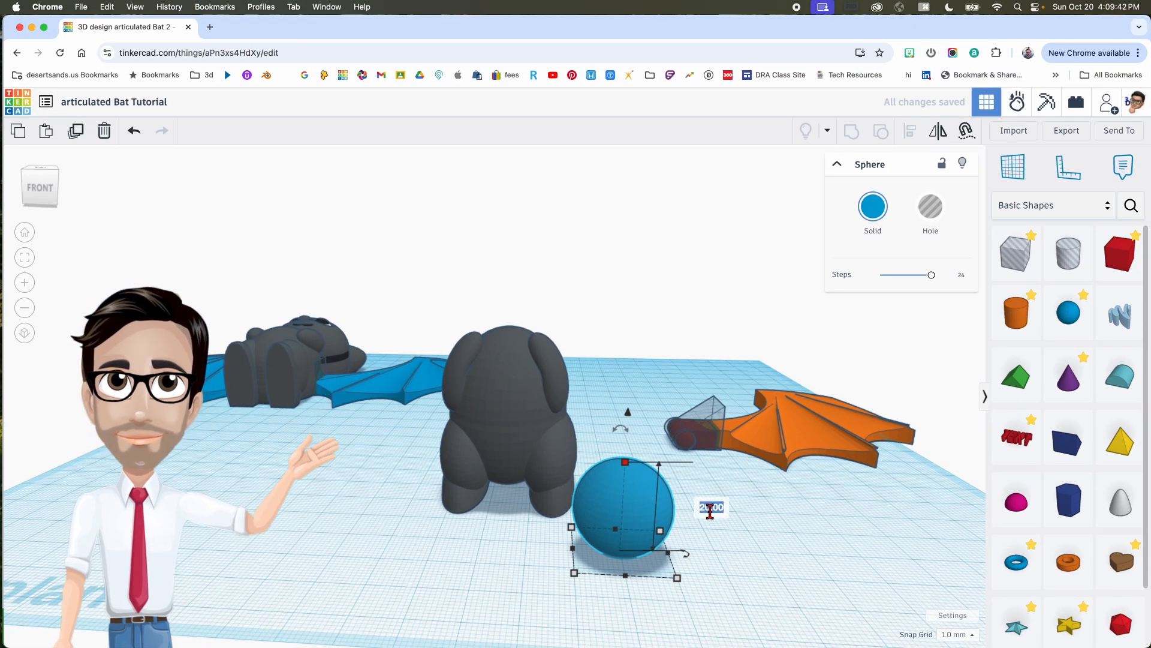
pyautogui.press('Return')
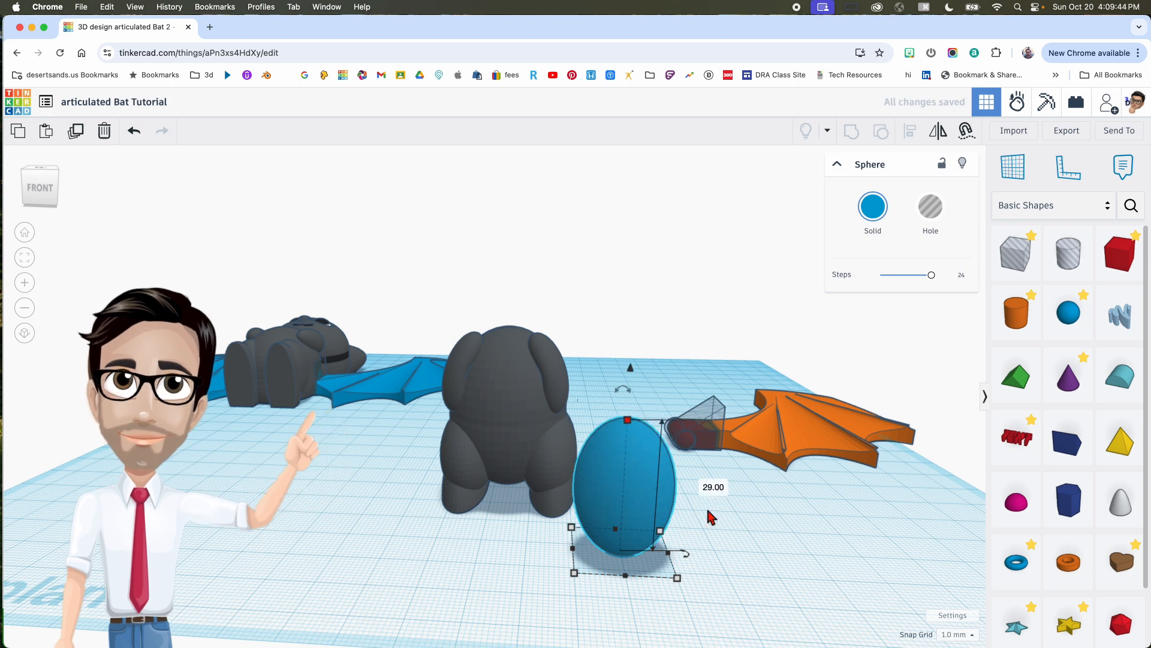
# Step: Set the sphere's width to 35.26 mm and its depth to 28.21 mm
pyautogui.moveTo(677, 580)
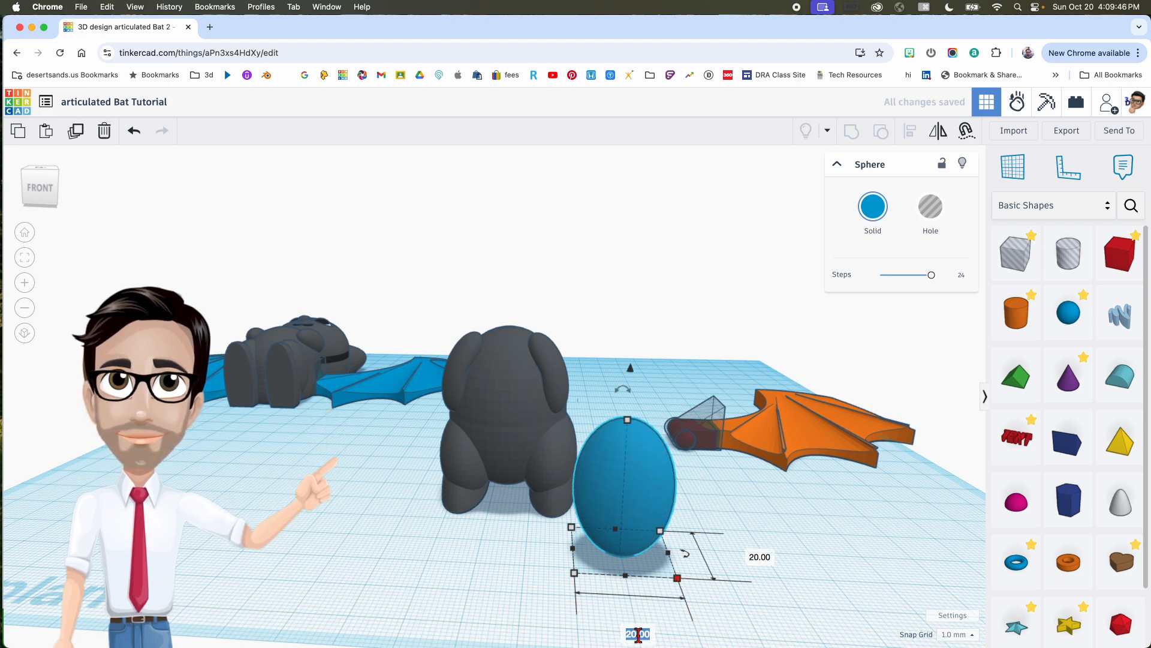
pyautogui.write('35.26')
pyautogui.press('Return')
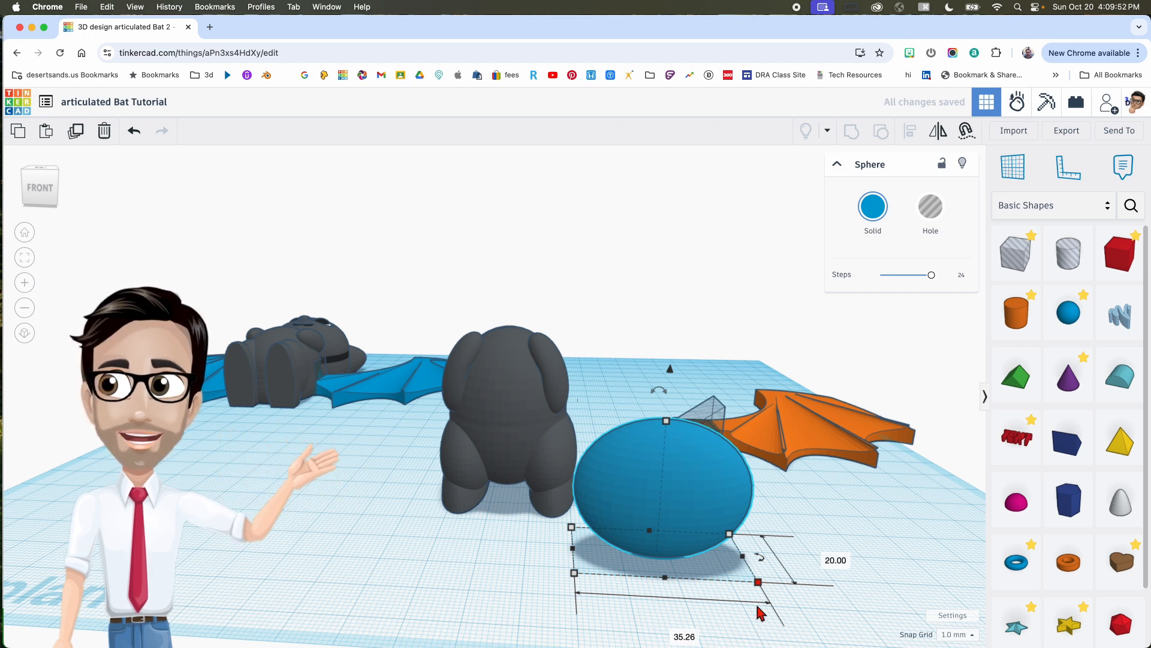
pyautogui.click(834, 560)
pyautogui.write('28.21')
pyautogui.press('Return')
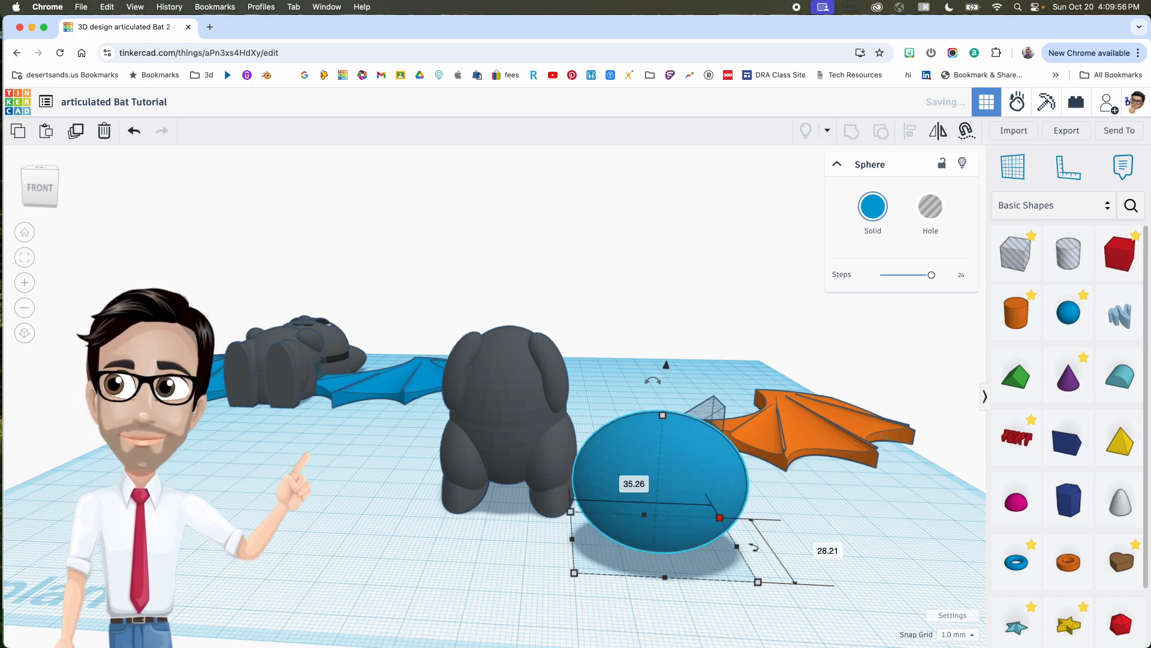
# Step: Duplicate the sphere in place and nudge the copy about 2 mm backward, switching the snap grid to 0.1 mm for the last nudge
pyautogui.moveTo(807, 563); pyautogui.dragTo(842, 634, button='right')
pyautogui.click(291, 262)
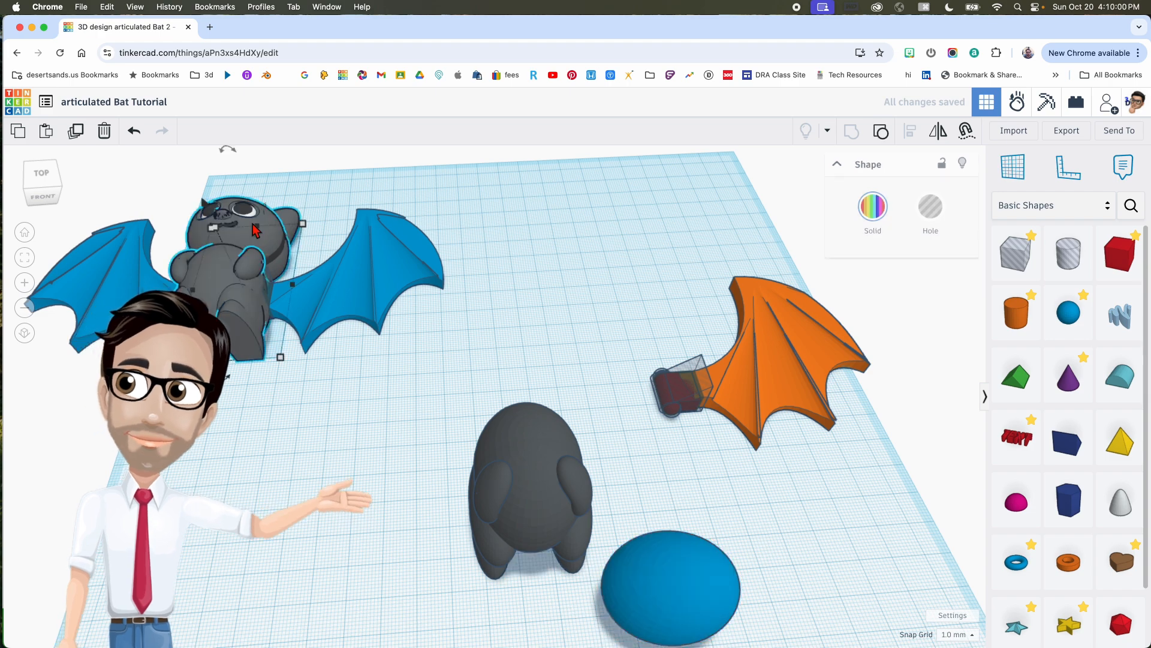
pyautogui.moveTo(496, 420); pyautogui.dragTo(600, 427, button='right')
pyautogui.click(623, 450)
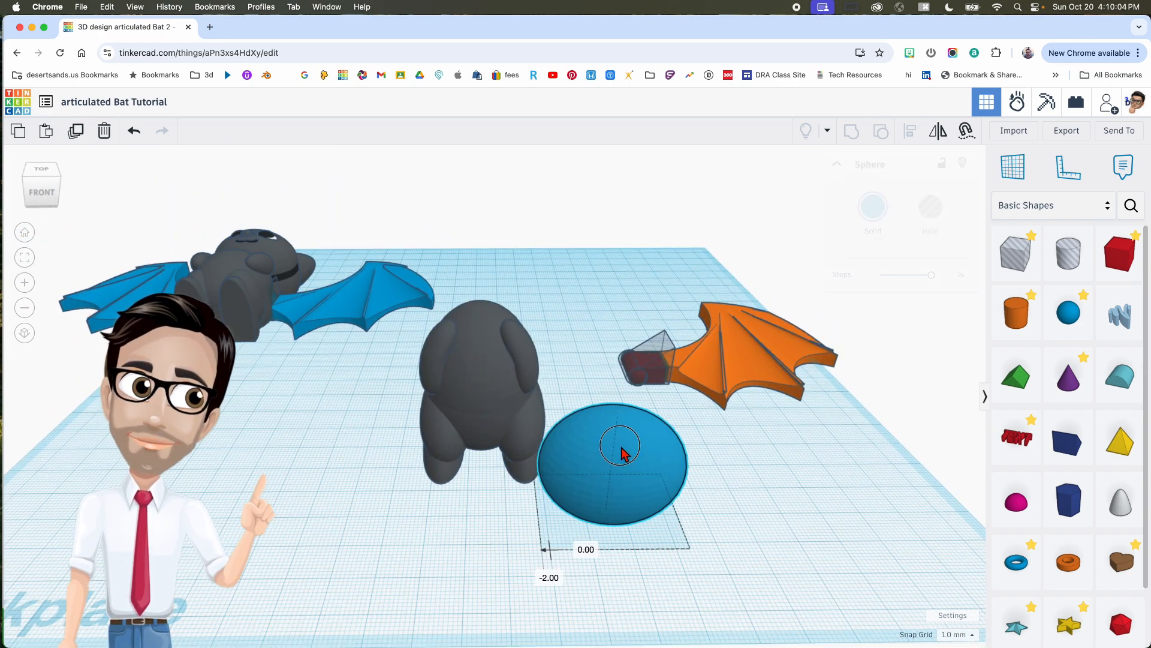
pyautogui.moveTo(627, 445); pyautogui.dragTo(612, 448, button='middle')
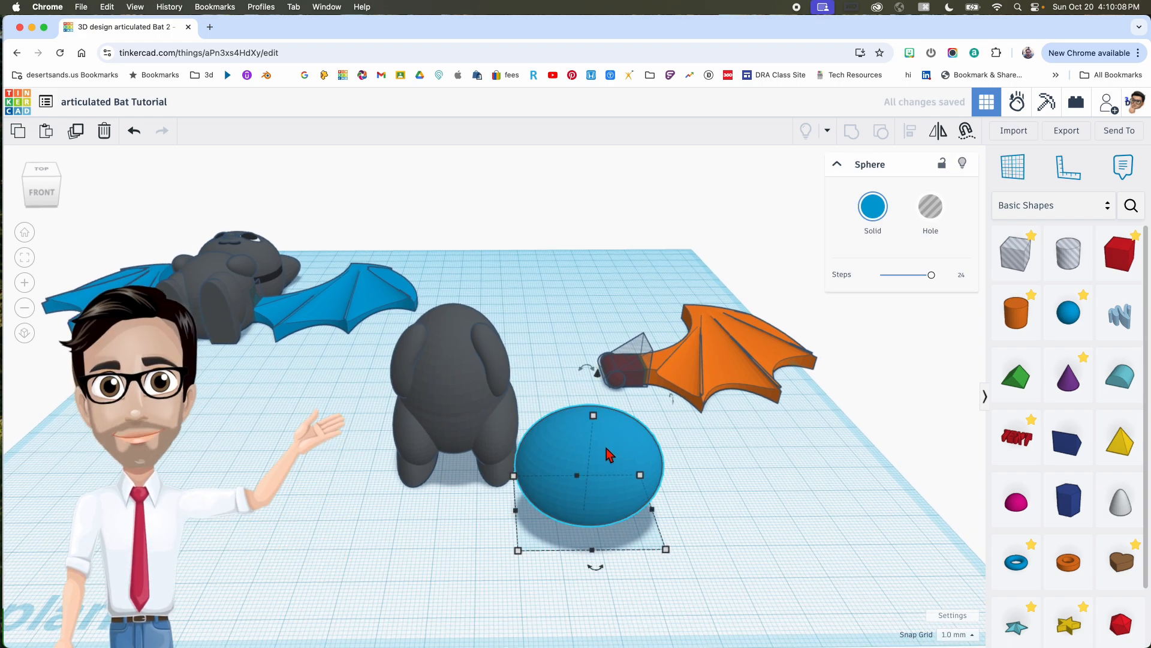
pyautogui.moveTo(607, 454); pyautogui.dragTo(378, 454, button='right')
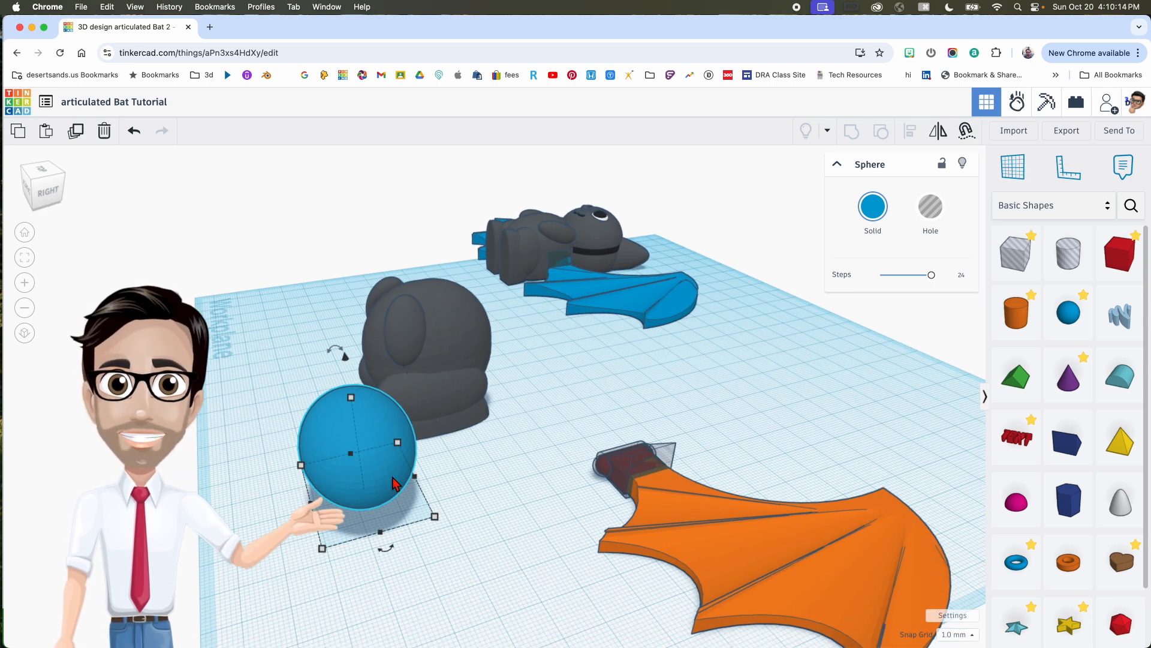
pyautogui.press('Right')
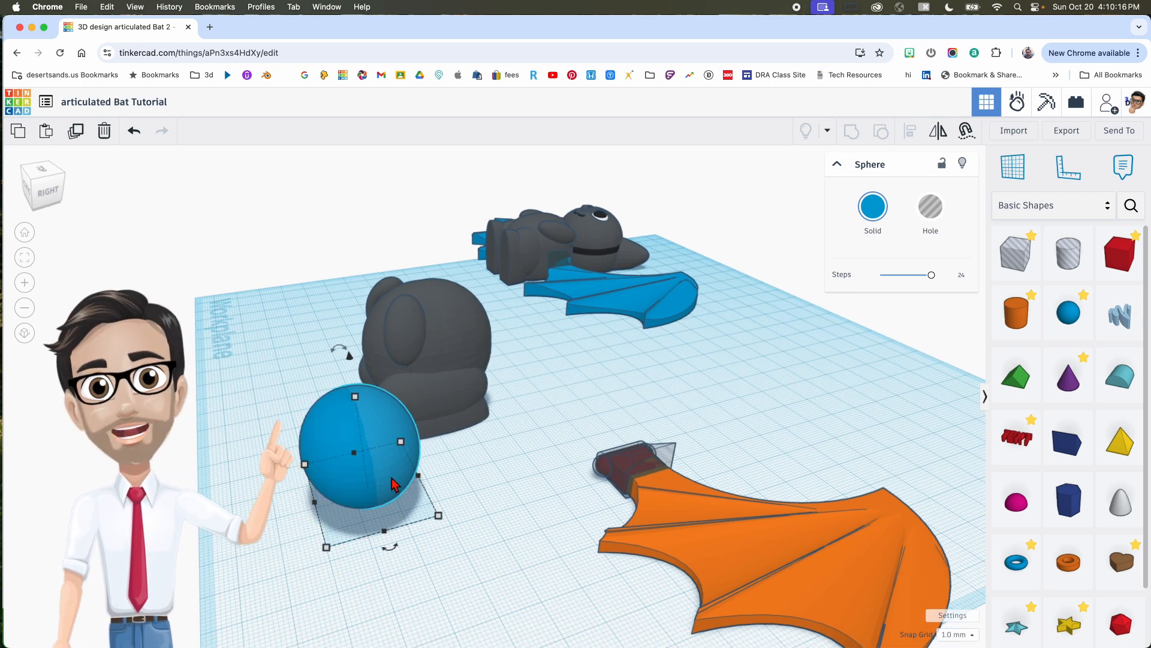
pyautogui.press('Right')
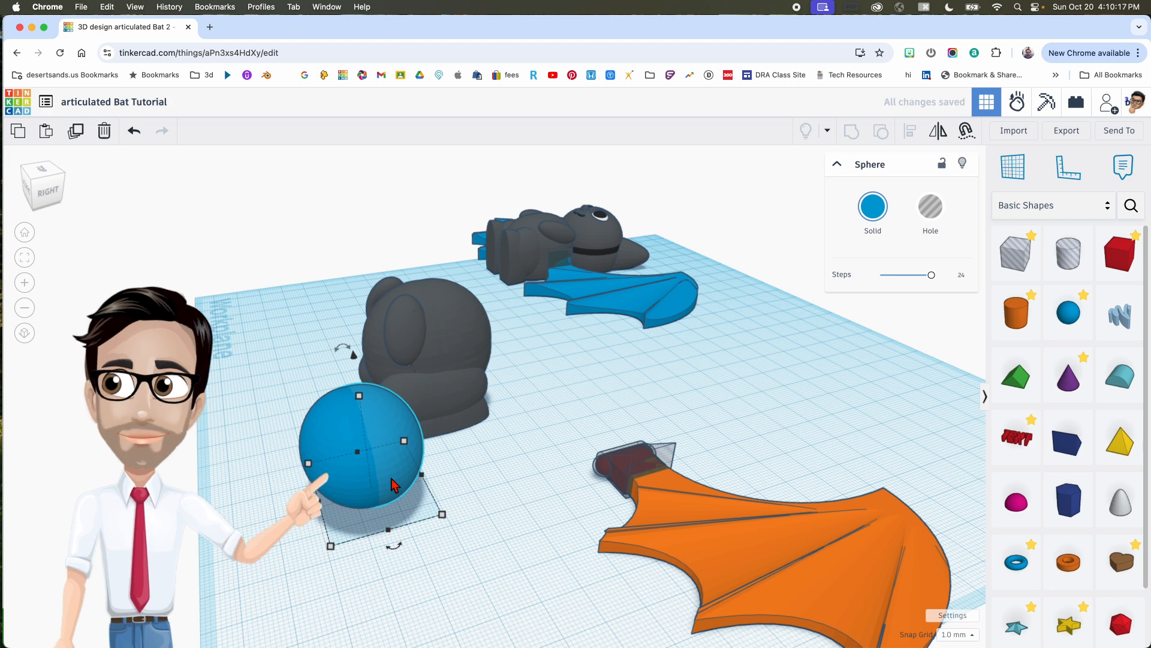
pyautogui.click(970, 636)
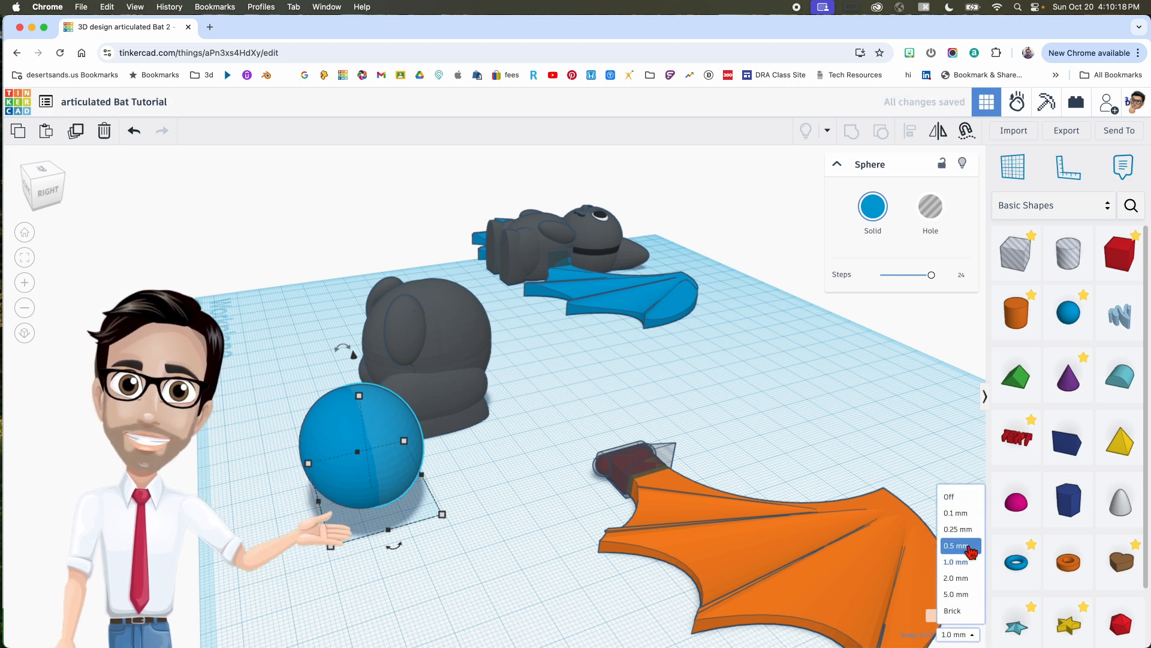
pyautogui.click(957, 515)
pyautogui.press('Right')
# Step: Select both overlapping spheres, color them the same dark grey as the body, and group them
pyautogui.moveTo(418, 533); pyautogui.dragTo(643, 521, button='right')
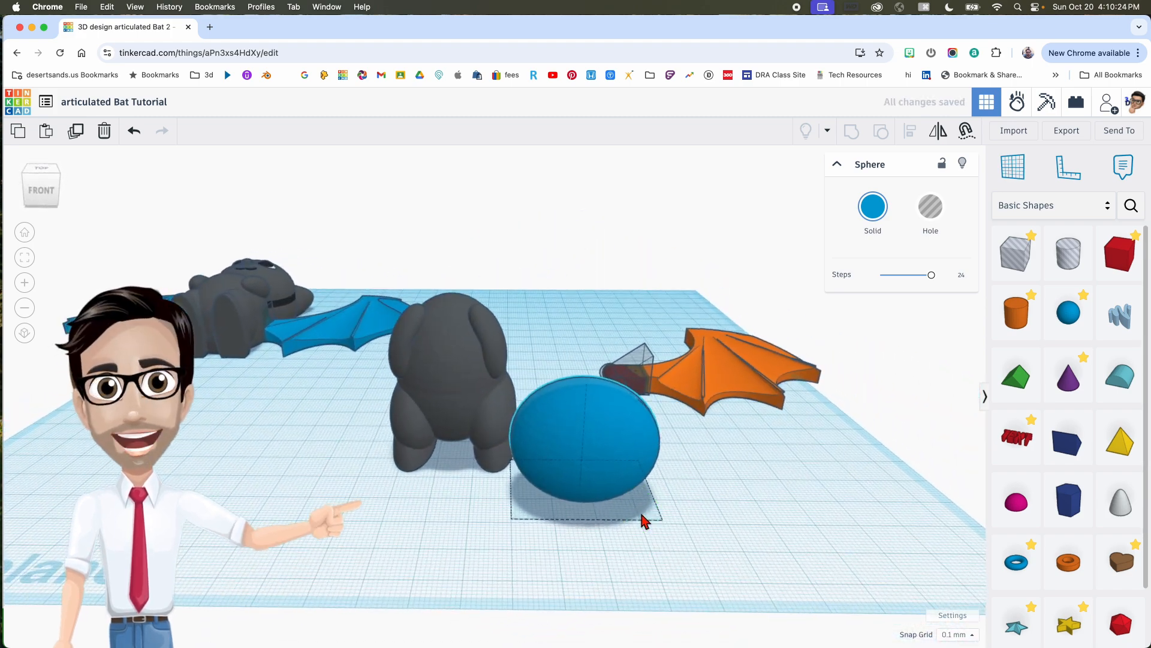
pyautogui.moveTo(647, 488); pyautogui.dragTo(654, 532, button='middle')
pyautogui.moveTo(654, 533); pyautogui.dragTo(629, 491, button='right')
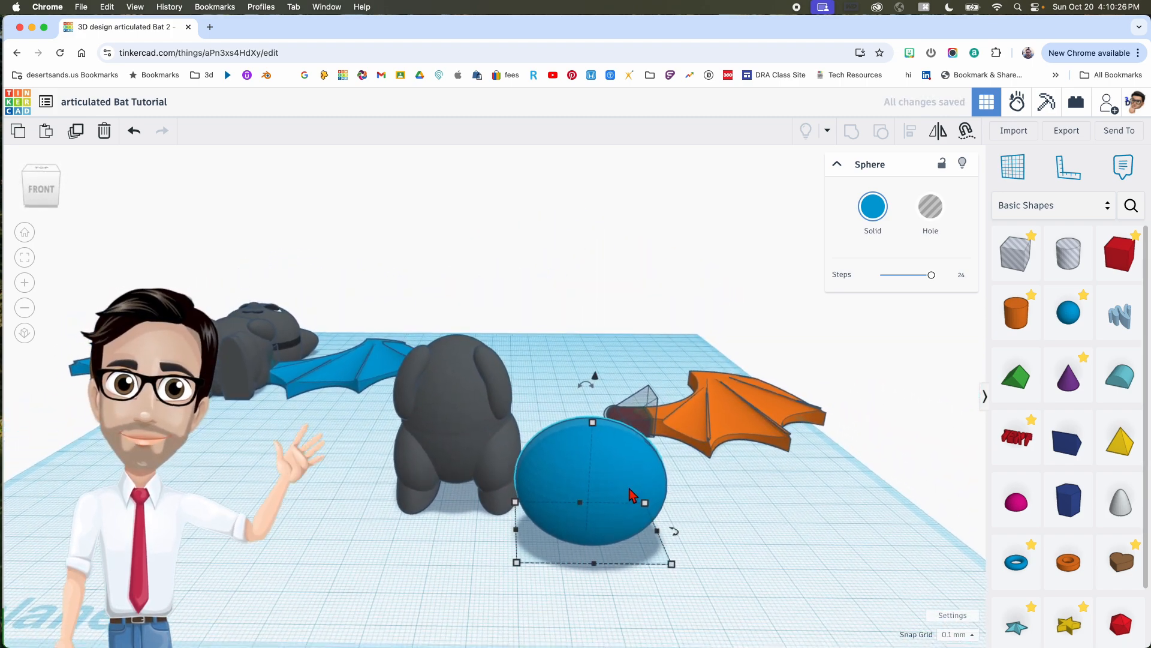
pyautogui.moveTo(629, 498); pyautogui.dragTo(673, 537, button='right')
pyautogui.click(686, 518)
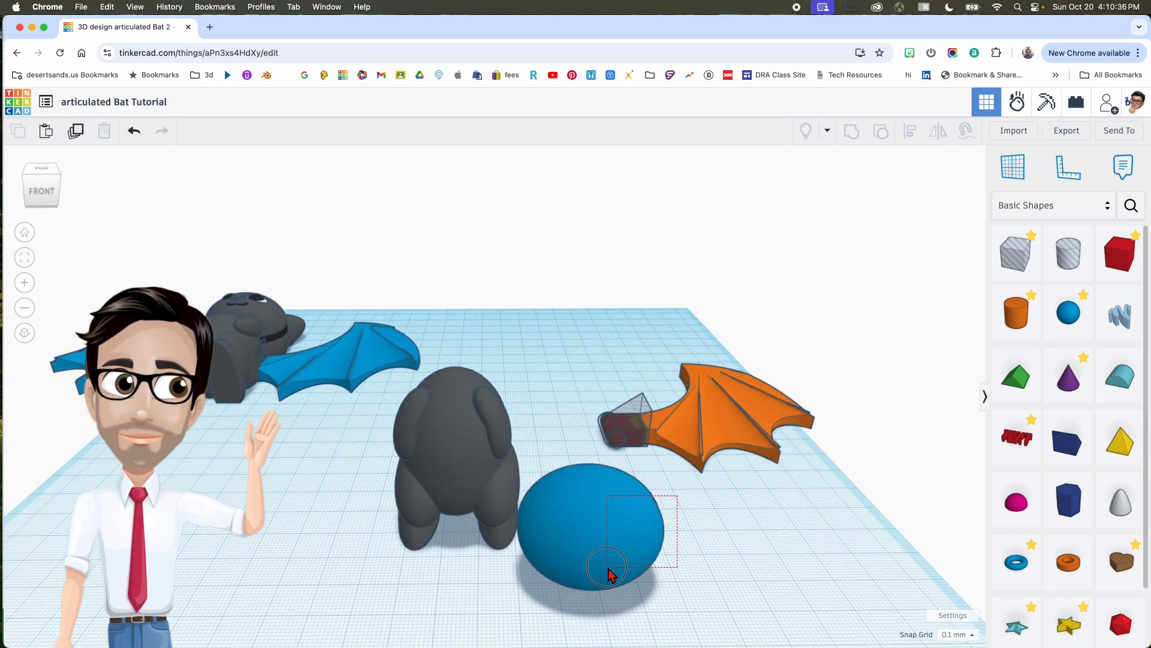
pyautogui.moveTo(608, 569); pyautogui.dragTo(608, 570)
pyautogui.click(876, 210)
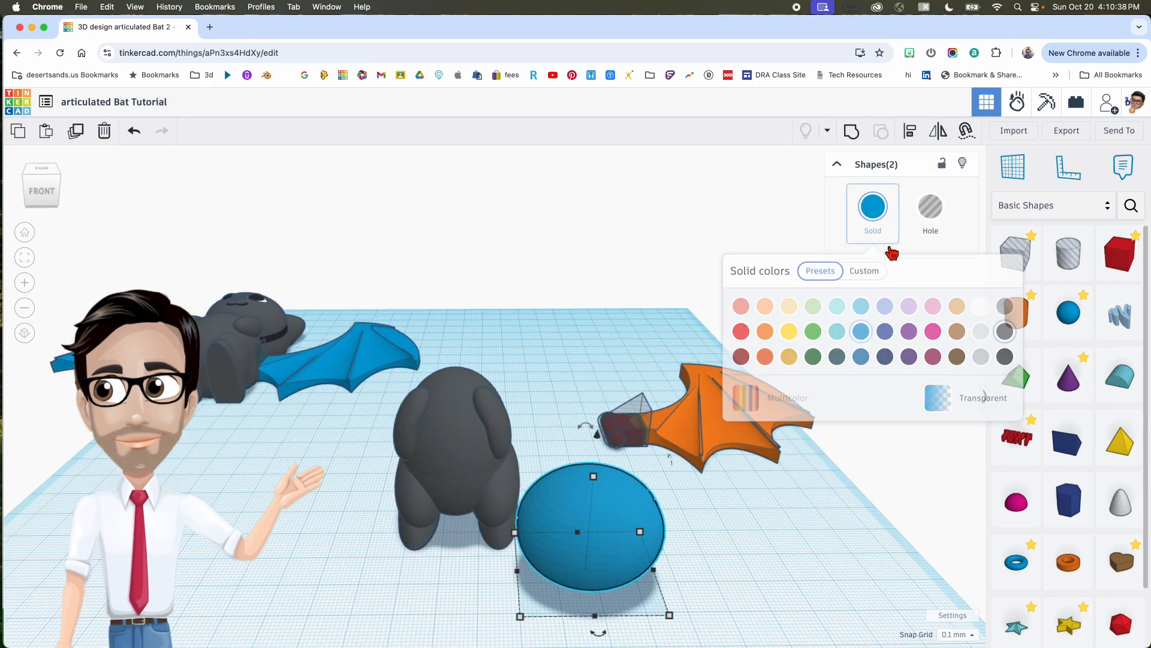
pyautogui.click(1005, 332)
pyautogui.click(851, 131)
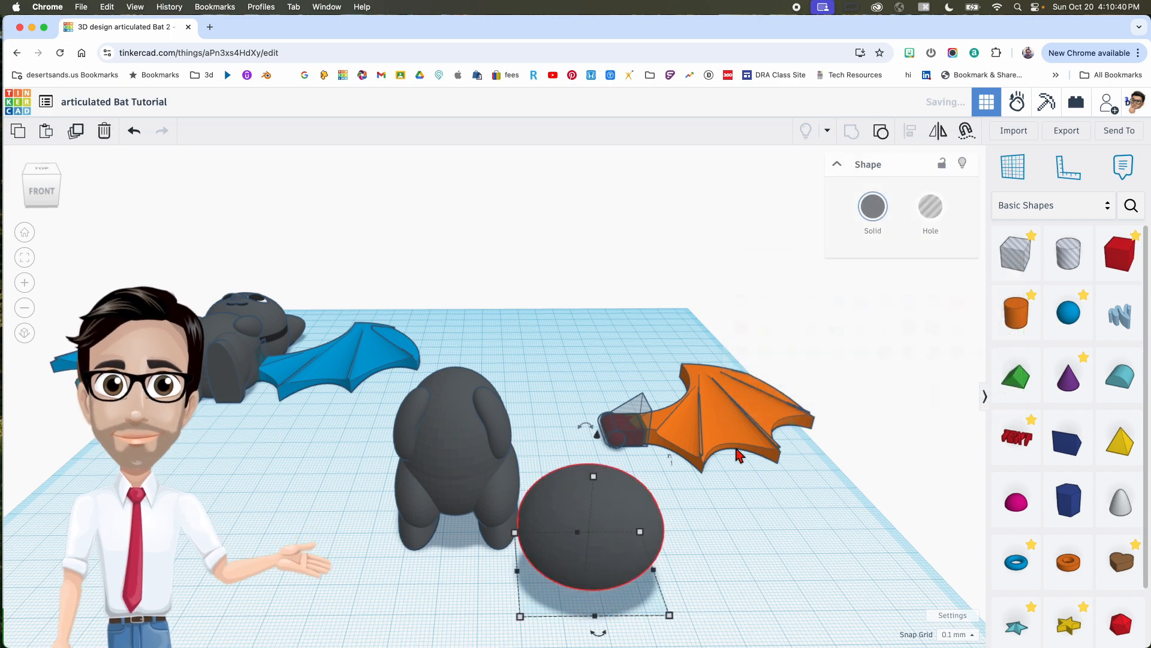
# Step: Duplicate the grouped head shape and shift the copy several millimetres backward in 1.0 mm snap grid steps to deepen the head
pyautogui.moveTo(597, 525); pyautogui.dragTo(346, 477, button='right')
pyautogui.click(346, 477)
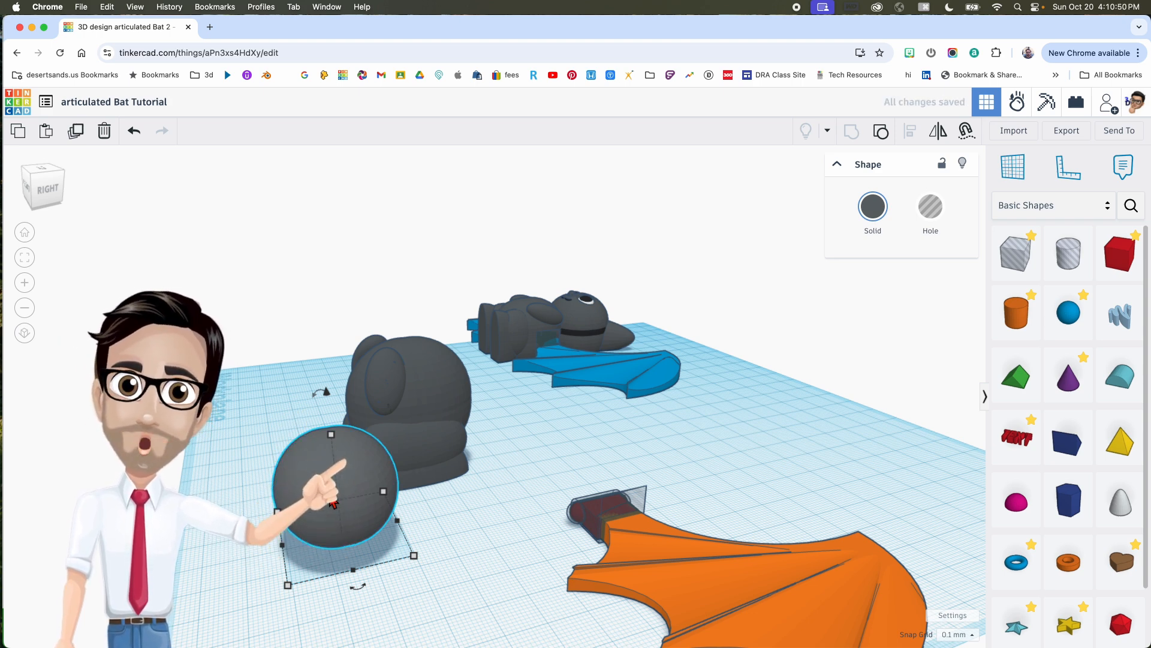
pyautogui.click(958, 634)
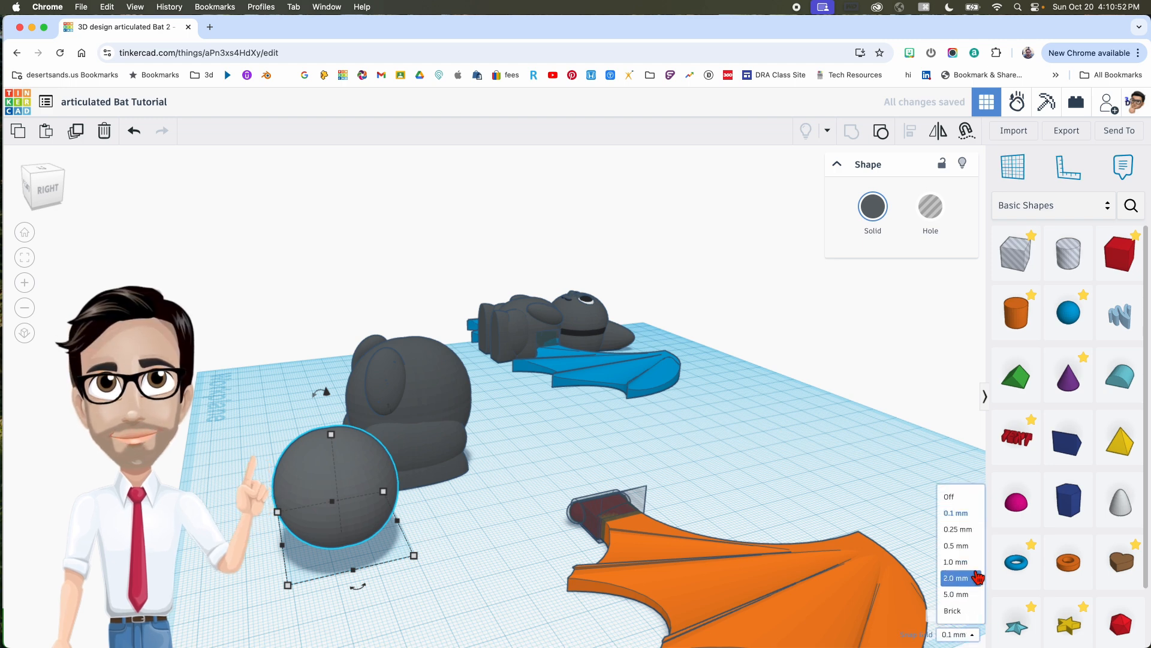
pyautogui.click(960, 562)
pyautogui.press('Right')
pyautogui.press('Right')
pyautogui.press('Right')
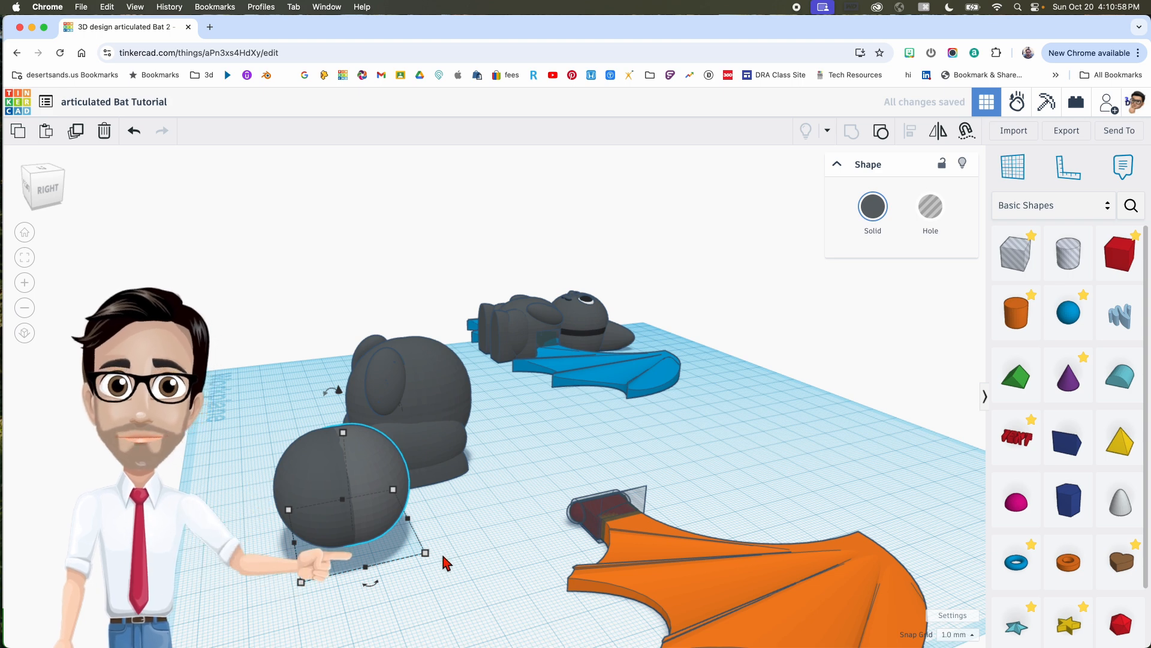
pyautogui.press('Right')
pyautogui.press('Right')
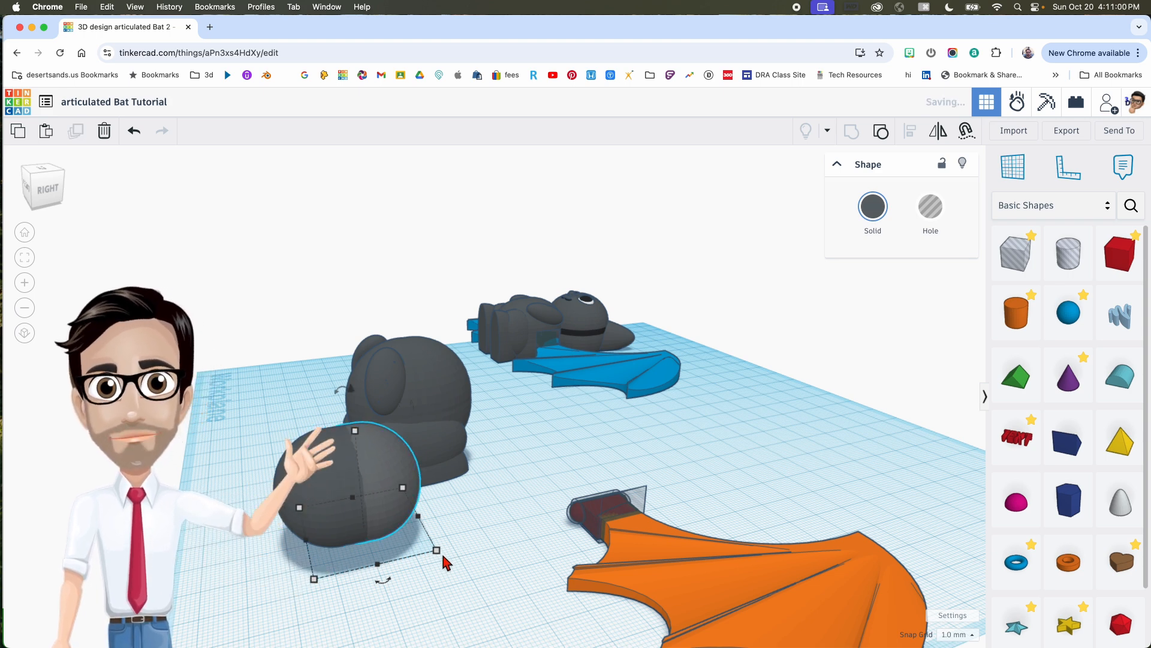
pyautogui.press('Right')
pyautogui.press('Right')
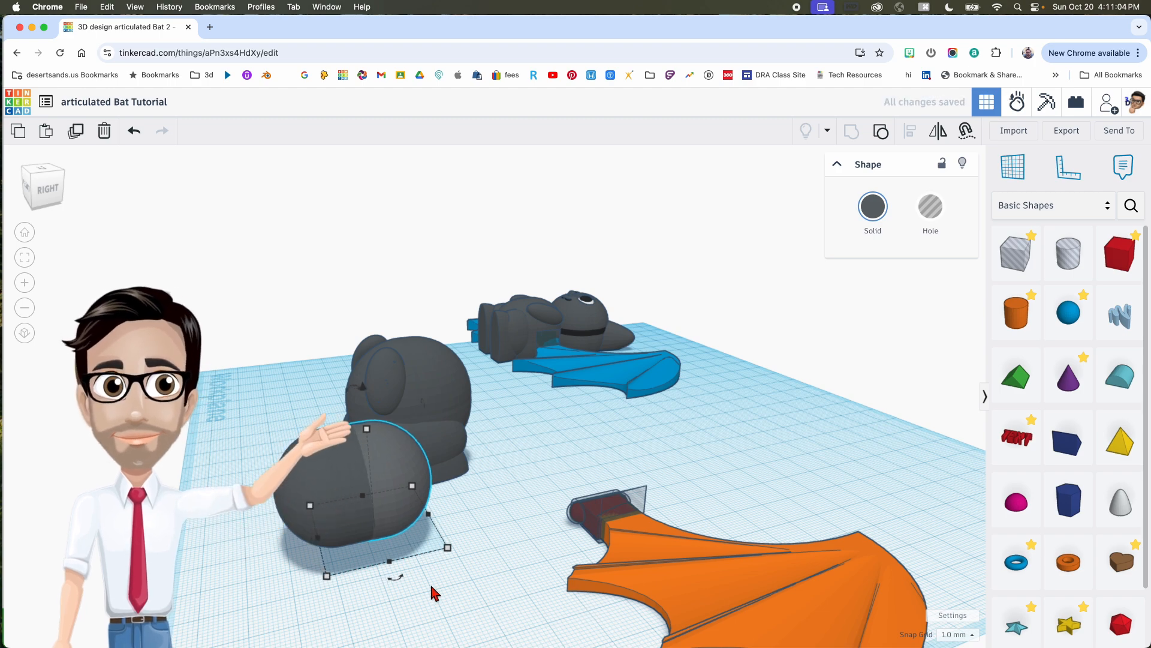
# Step: Select the two overlapping head shapes and group them into one head
pyautogui.moveTo(390, 570); pyautogui.dragTo(578, 495, button='right')
pyautogui.moveTo(575, 470); pyautogui.dragTo(593, 610)
pyautogui.click(594, 611)
pyautogui.moveTo(594, 610); pyautogui.dragTo(604, 538, button='right')
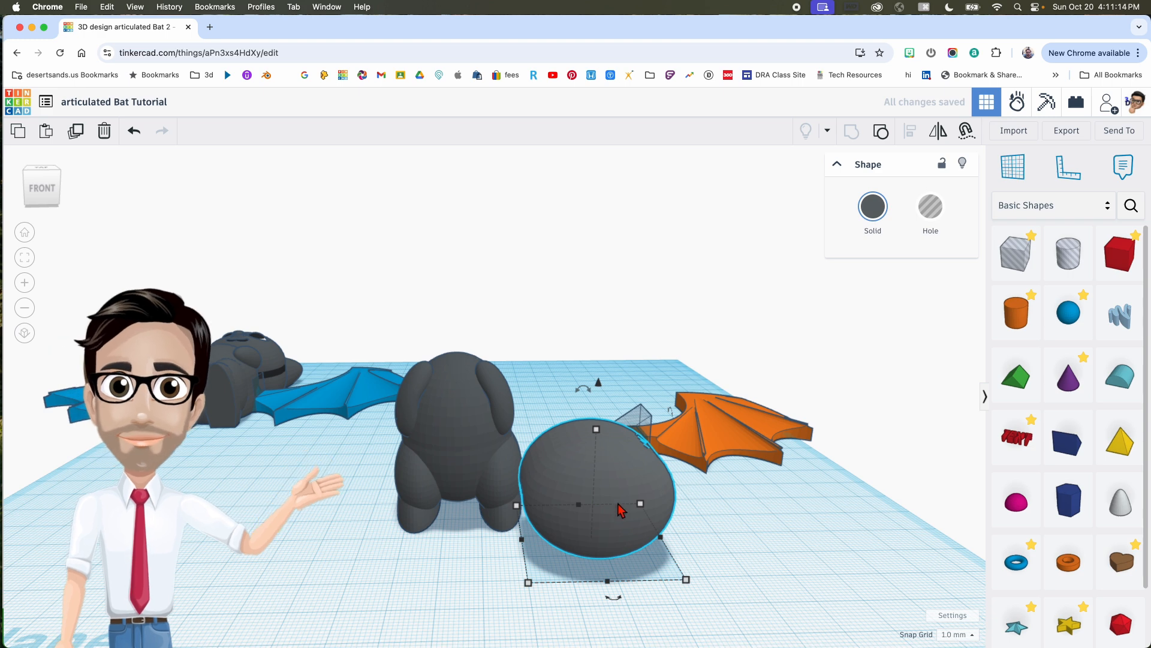
# Step: Move the head over to the body, raise it above the arms, and fine-tune its horizontal placement
pyautogui.moveTo(634, 501); pyautogui.dragTo(481, 480)
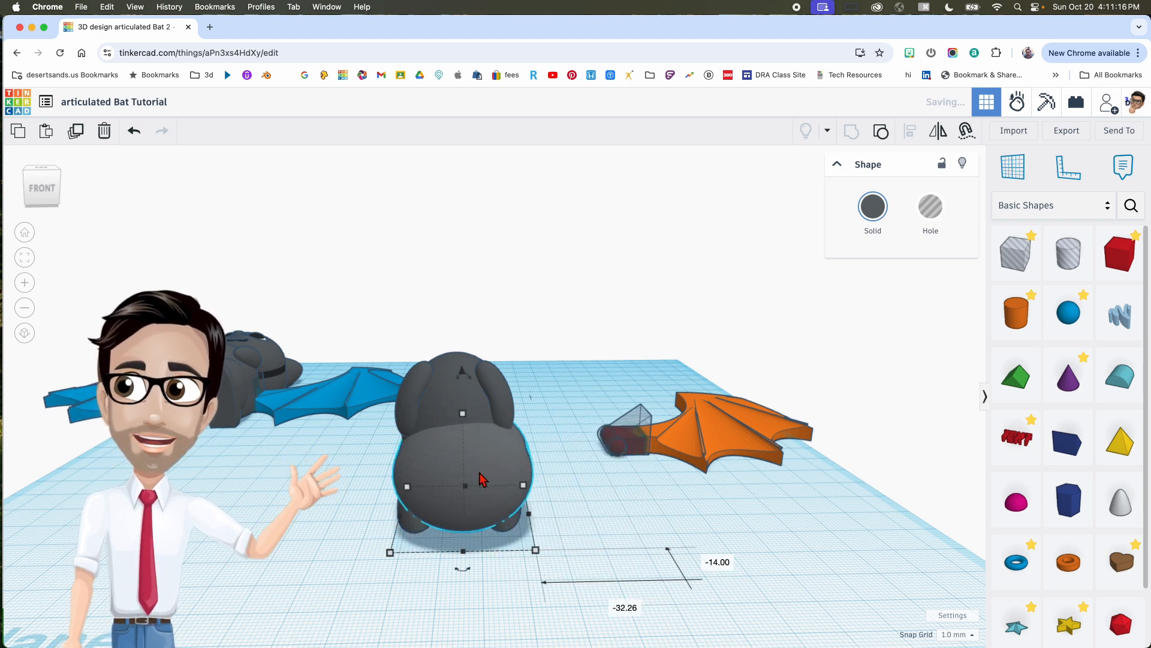
pyautogui.moveTo(461, 370); pyautogui.dragTo(461, 214)
pyautogui.moveTo(464, 324)
pyautogui.mouseDown(button='right')
pyautogui.moveTo(466, 302)
pyautogui.moveTo(484, 315)
pyautogui.mouseUp(button='right')
pyautogui.moveTo(487, 315); pyautogui.dragTo(482, 314)
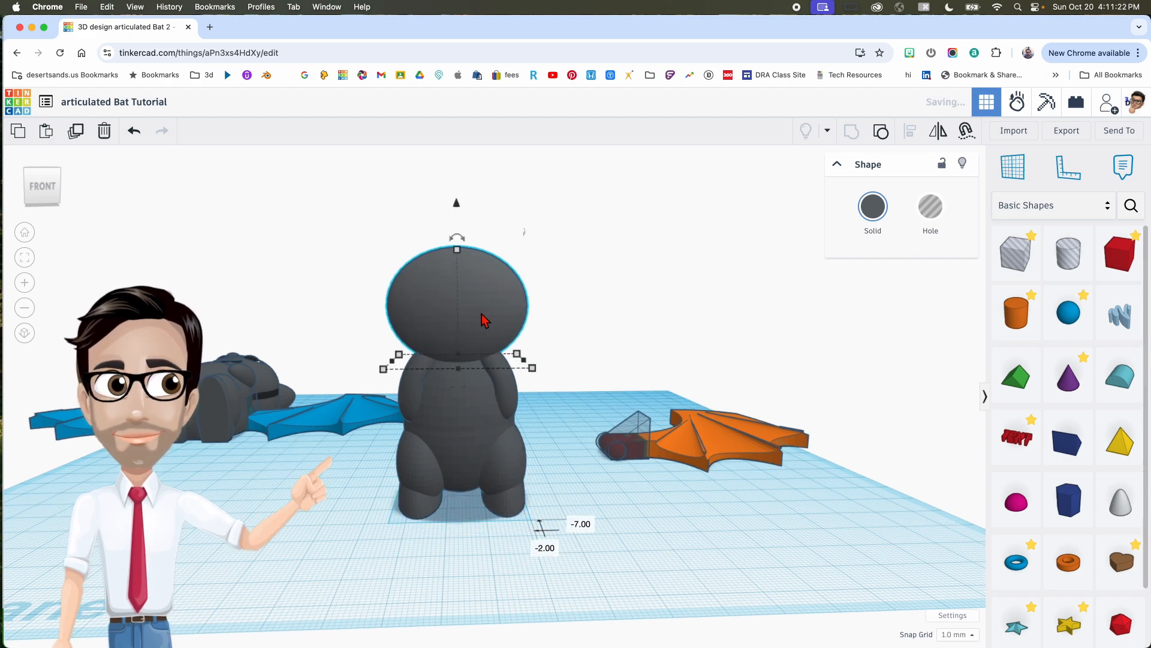
# Step: Compare the head with the reference bat and narrow it, trying a width of 30 mm and settling on 32 mm
pyautogui.moveTo(514, 357); pyautogui.dragTo(602, 413, button='right')
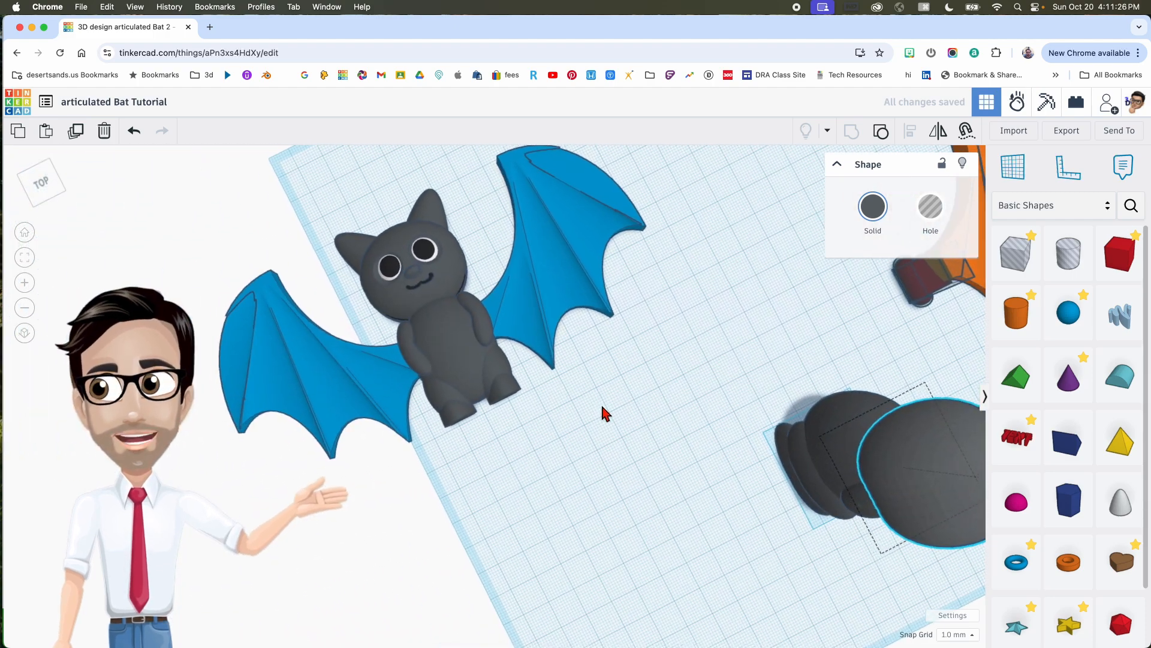
pyautogui.moveTo(652, 459); pyautogui.dragTo(675, 439, button='right')
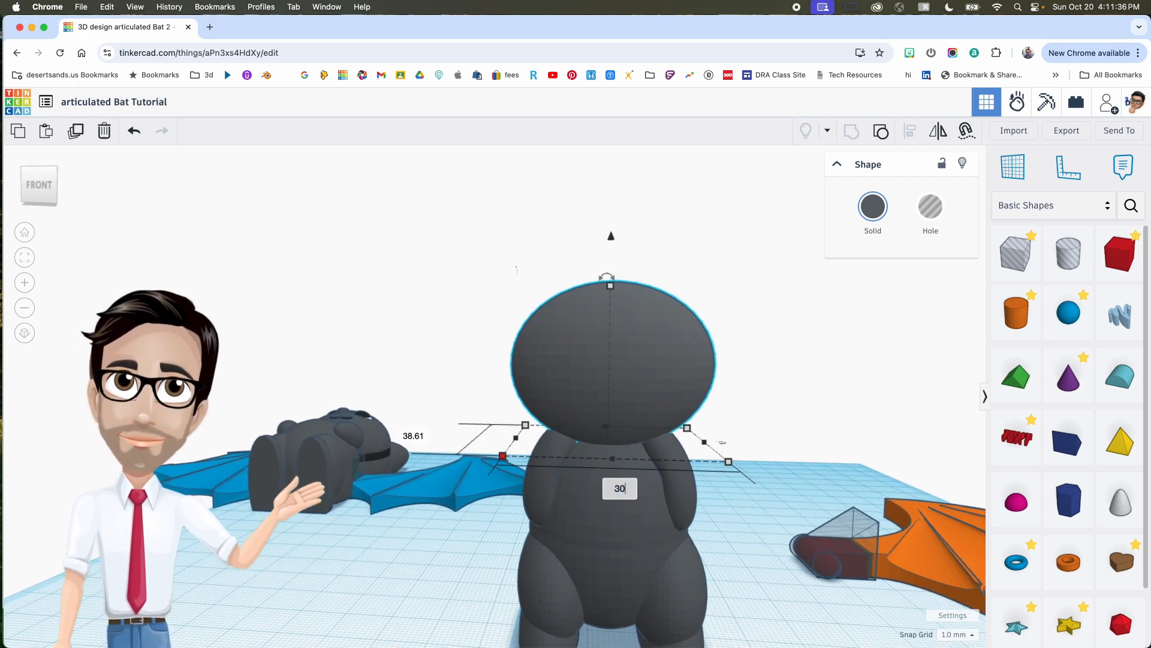
pyautogui.press('Return')
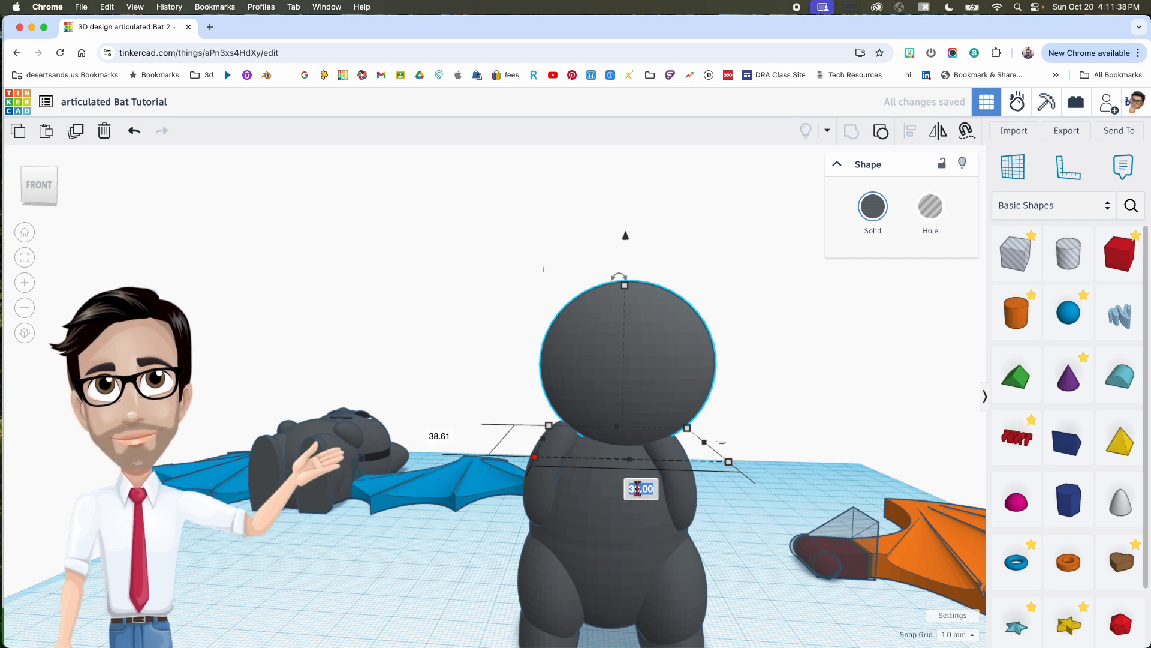
pyautogui.press('Return')
pyautogui.moveTo(599, 503); pyautogui.dragTo(635, 509, button='right')
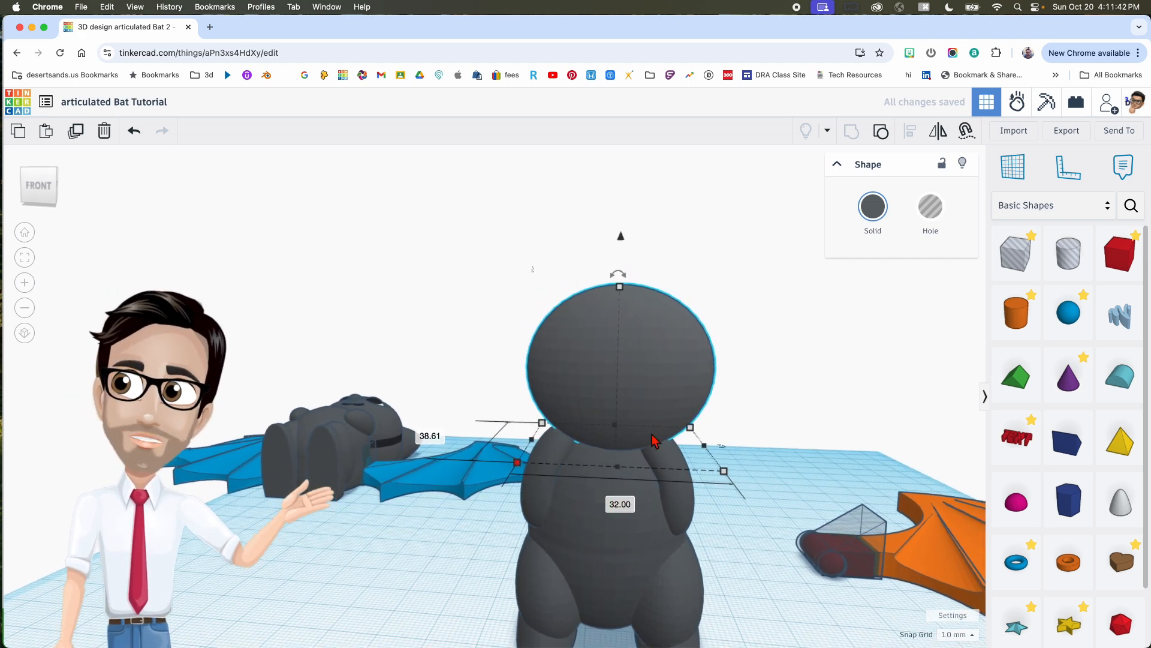
pyautogui.moveTo(661, 376); pyautogui.dragTo(658, 374, button='right')
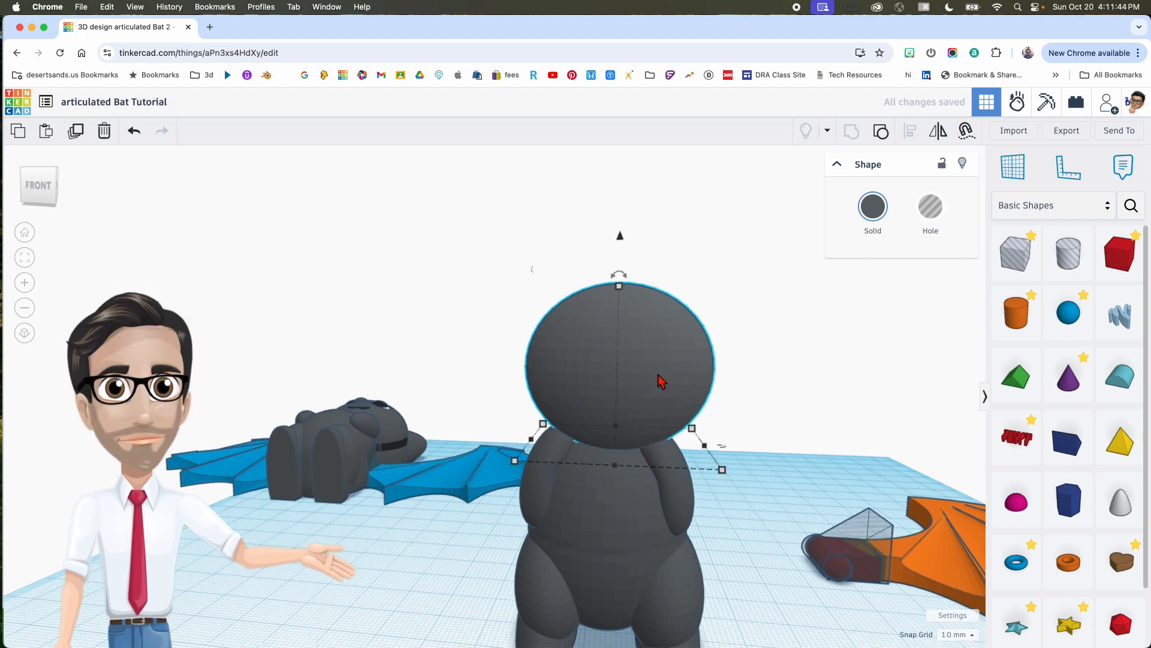
# Step: Select the torso, arms and feet without the head and group them into one body
pyautogui.scroll(-4, 620, 564)
pyautogui.moveTo(626, 561); pyautogui.dragTo(630, 591, button='right')
pyautogui.click(523, 469)
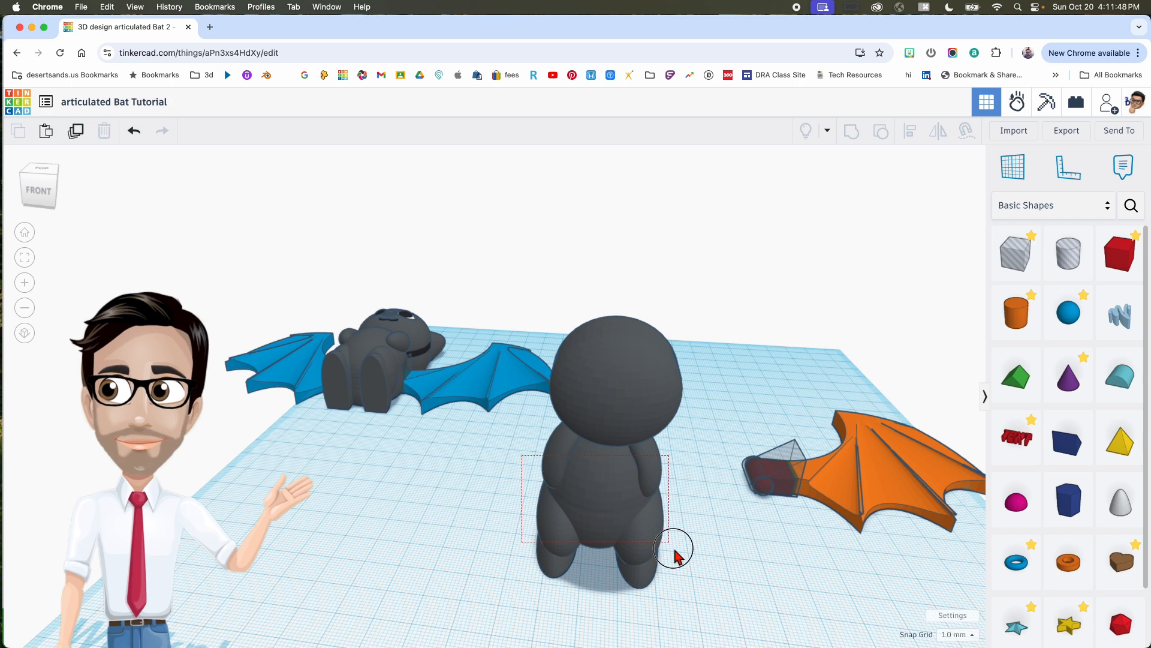
pyautogui.moveTo(672, 546); pyautogui.dragTo(675, 559)
pyautogui.moveTo(679, 567); pyautogui.dragTo(606, 522, button='right')
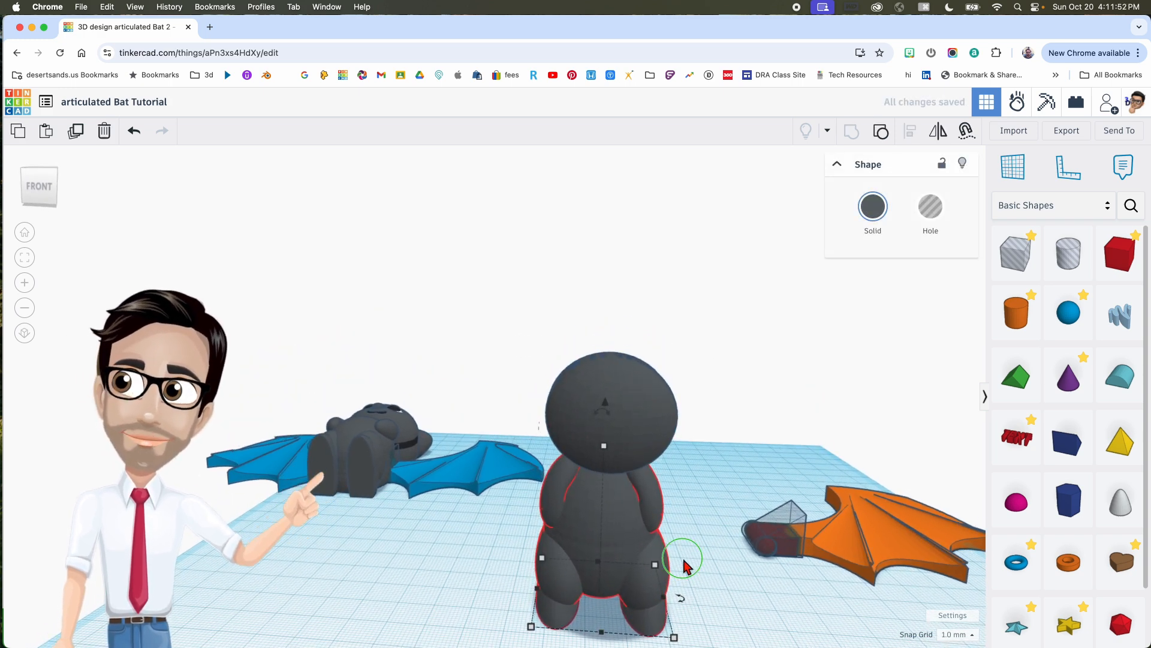
# Step: Examine how the head sits on the grouped body from the front and from slightly different heights
pyautogui.moveTo(686, 566); pyautogui.dragTo(621, 483, button='right')
pyautogui.click(619, 466)
pyautogui.moveTo(640, 541); pyautogui.dragTo(592, 509, button='middle')
pyautogui.moveTo(550, 305); pyautogui.dragTo(545, 459)
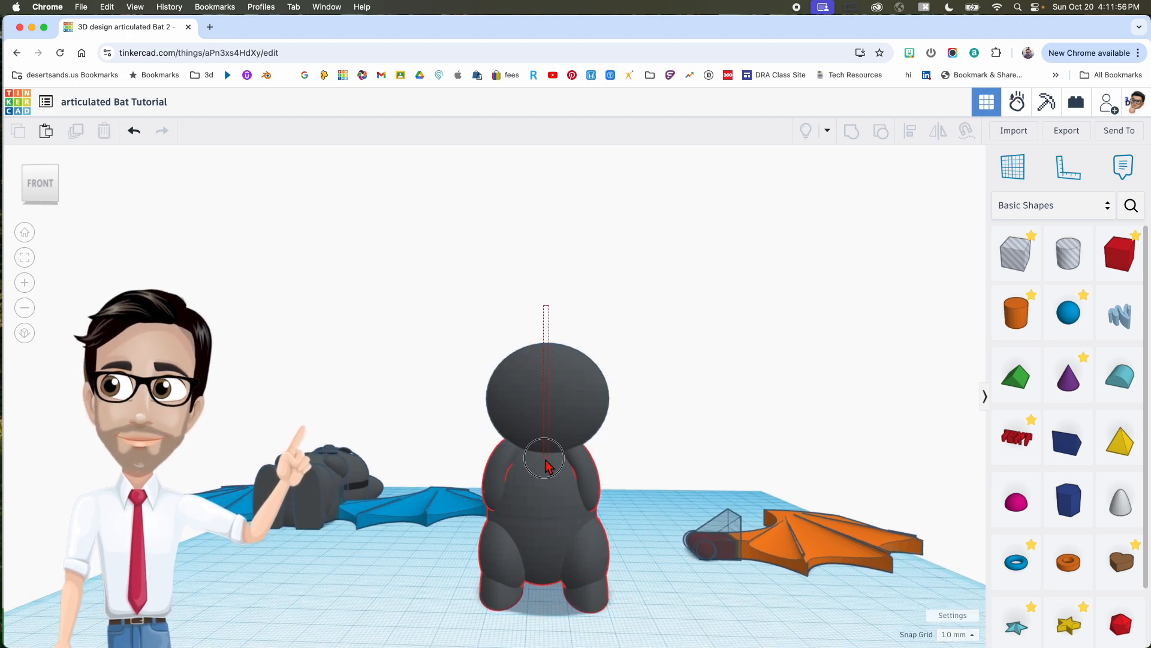
pyautogui.moveTo(542, 578); pyautogui.dragTo(545, 570)
pyautogui.moveTo(548, 566); pyautogui.dragTo(548, 594, button='right')
pyautogui.moveTo(581, 550); pyautogui.dragTo(576, 457, button='right')
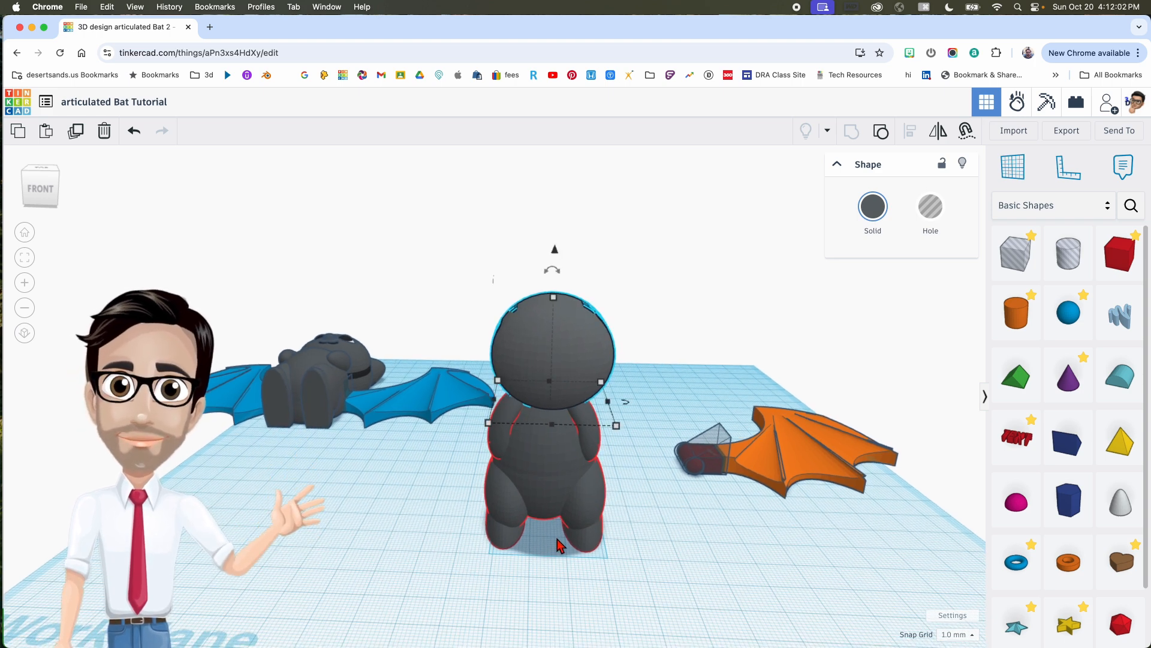
pyautogui.scroll(3, 547, 508)
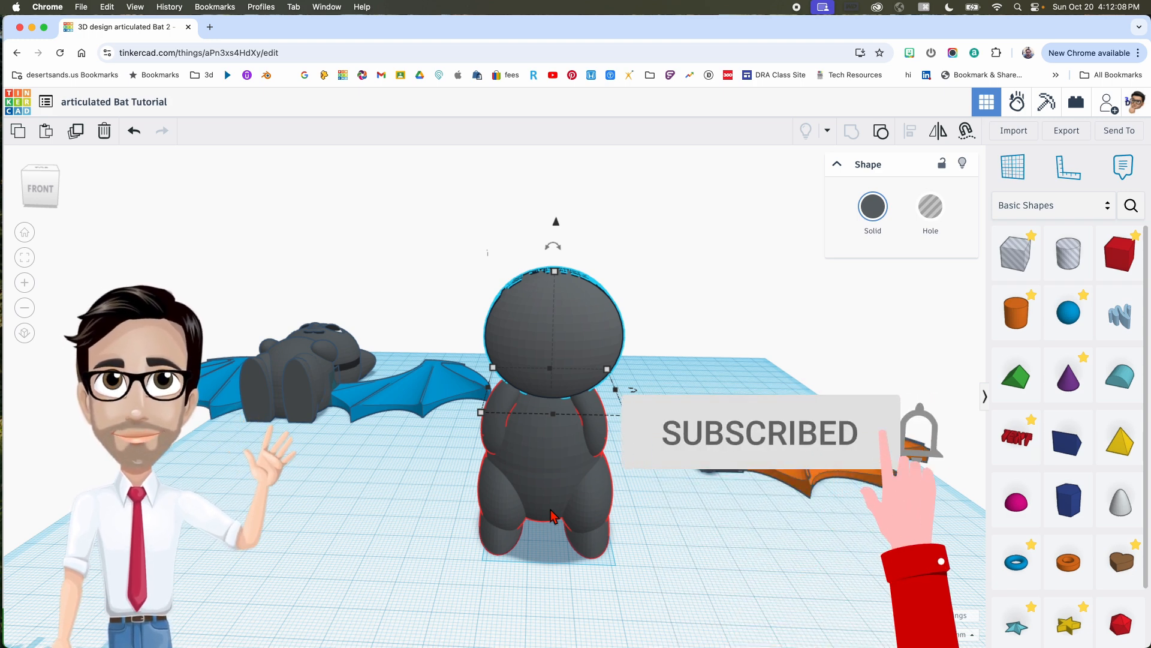
pyautogui.moveTo(566, 500)
pyautogui.mouseDown(button='right')
pyautogui.moveTo(570, 476)
pyautogui.moveTo(575, 496)
pyautogui.mouseUp(button='right')
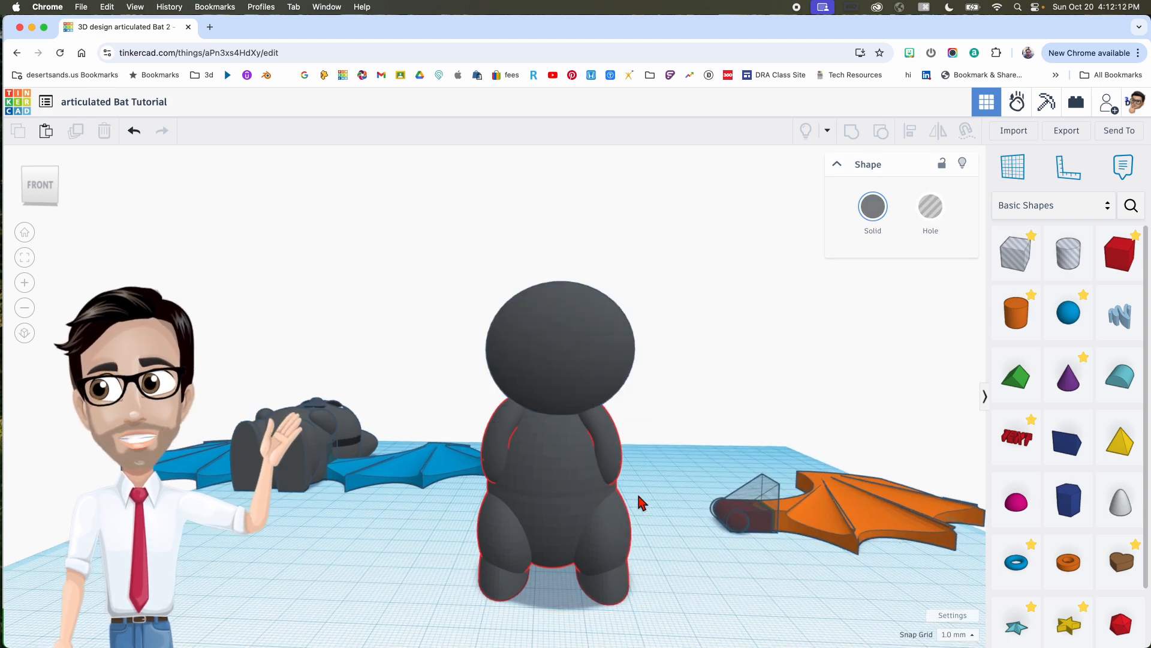
pyautogui.click(577, 378)
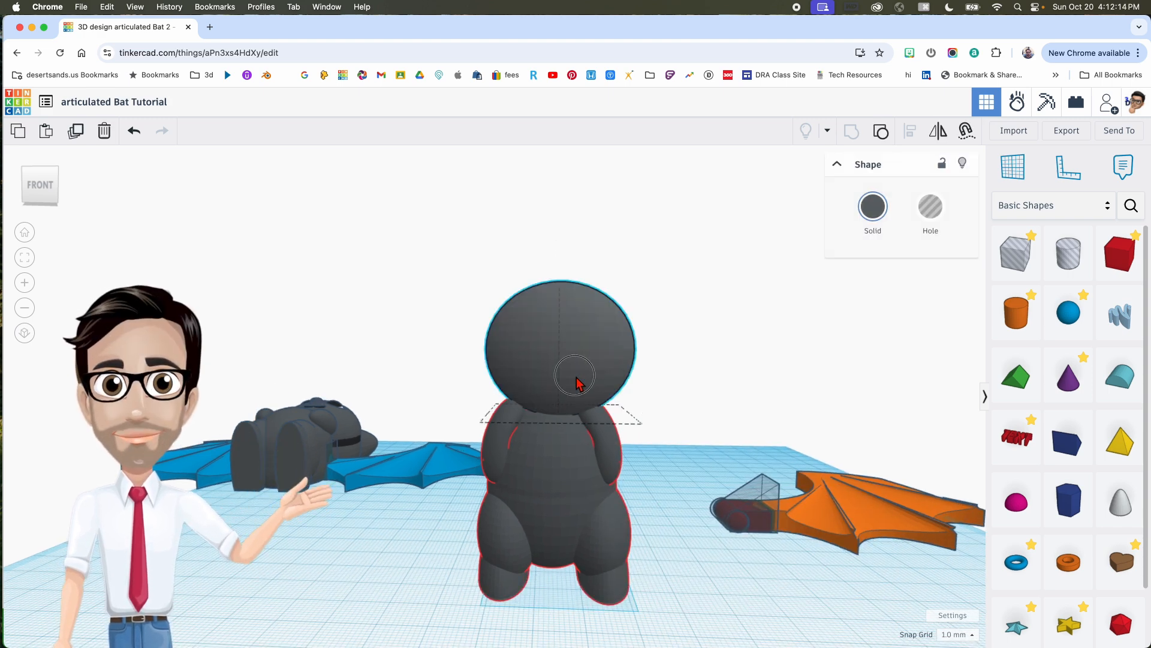
pyautogui.moveTo(572, 383); pyautogui.dragTo(560, 378)
pyautogui.moveTo(560, 378); pyautogui.dragTo(614, 433, button='right')
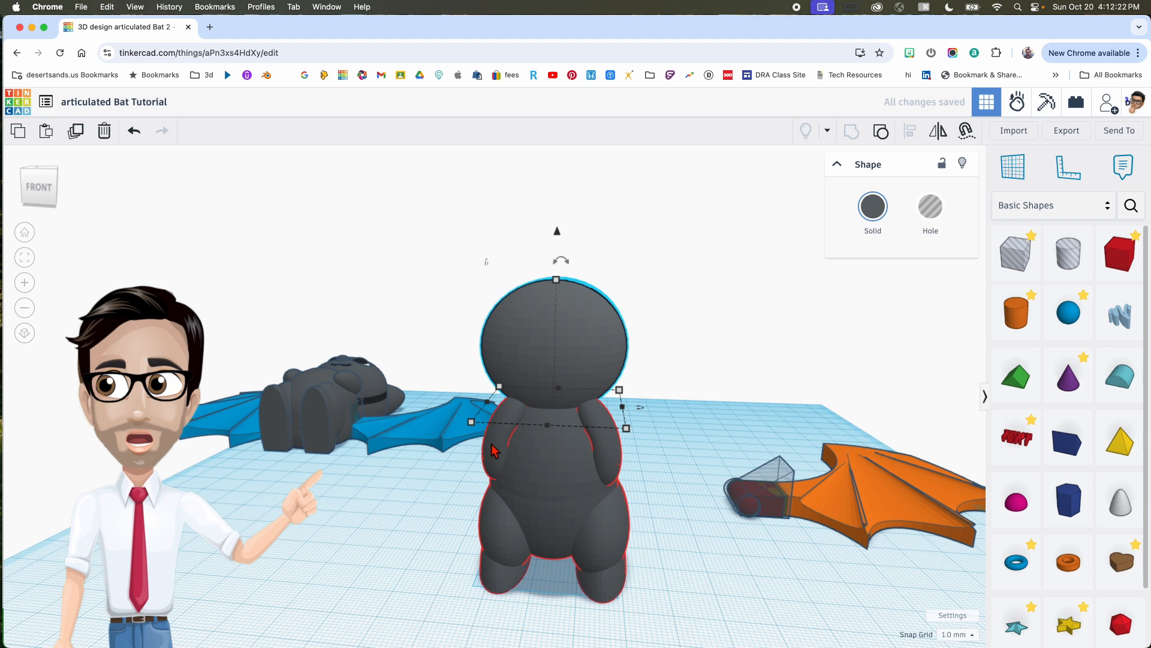
pyautogui.moveTo(585, 473)
pyautogui.mouseDown(button='right')
pyautogui.moveTo(586, 457)
pyautogui.moveTo(604, 465)
pyautogui.mouseUp(button='right')
pyautogui.click(672, 417)
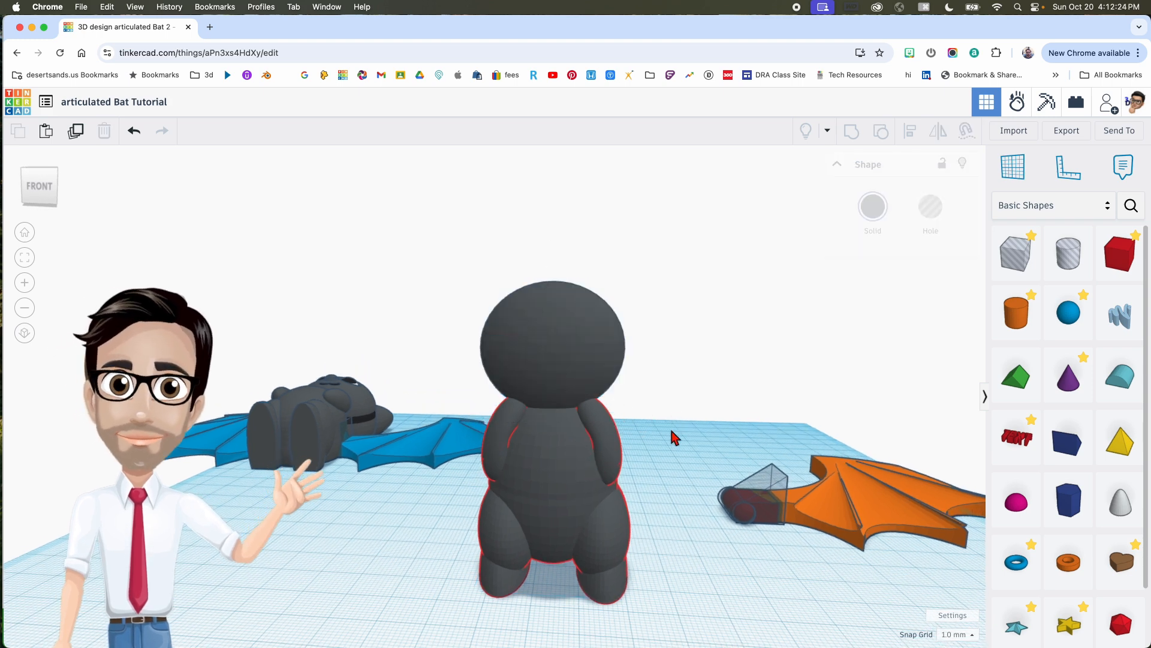
pyautogui.click(569, 367)
pyautogui.moveTo(570, 367); pyautogui.dragTo(741, 531, button='right')
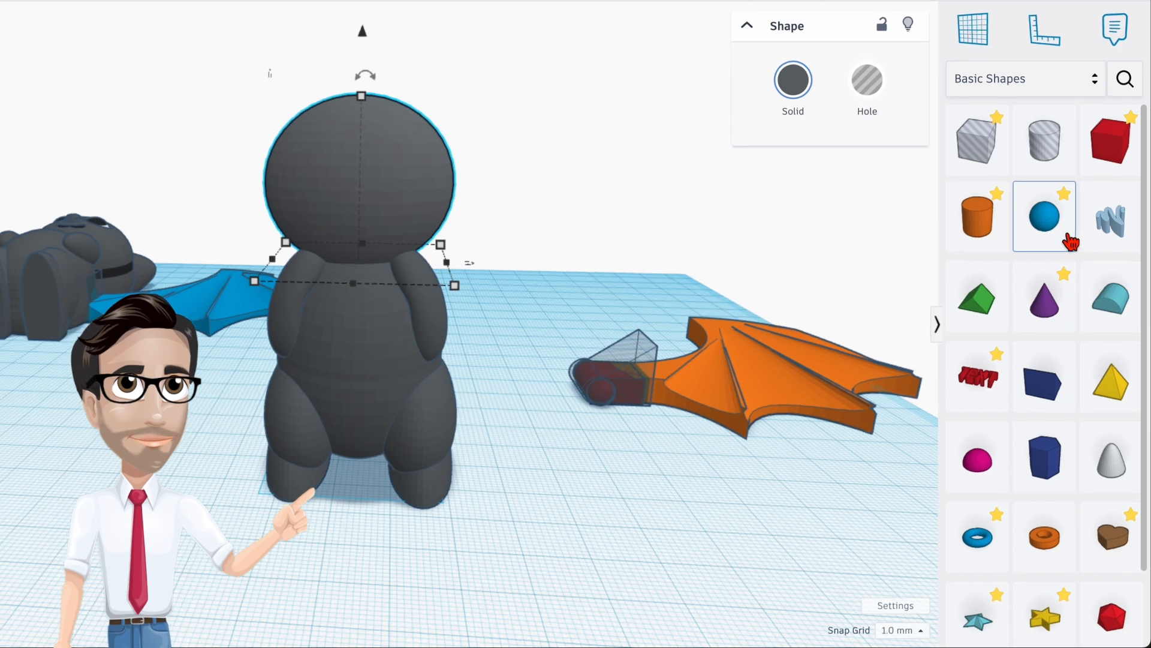
# Step: Place a new sphere on the workplane beside the bat's body, in front of the orange wing
pyautogui.click(1079, 319)
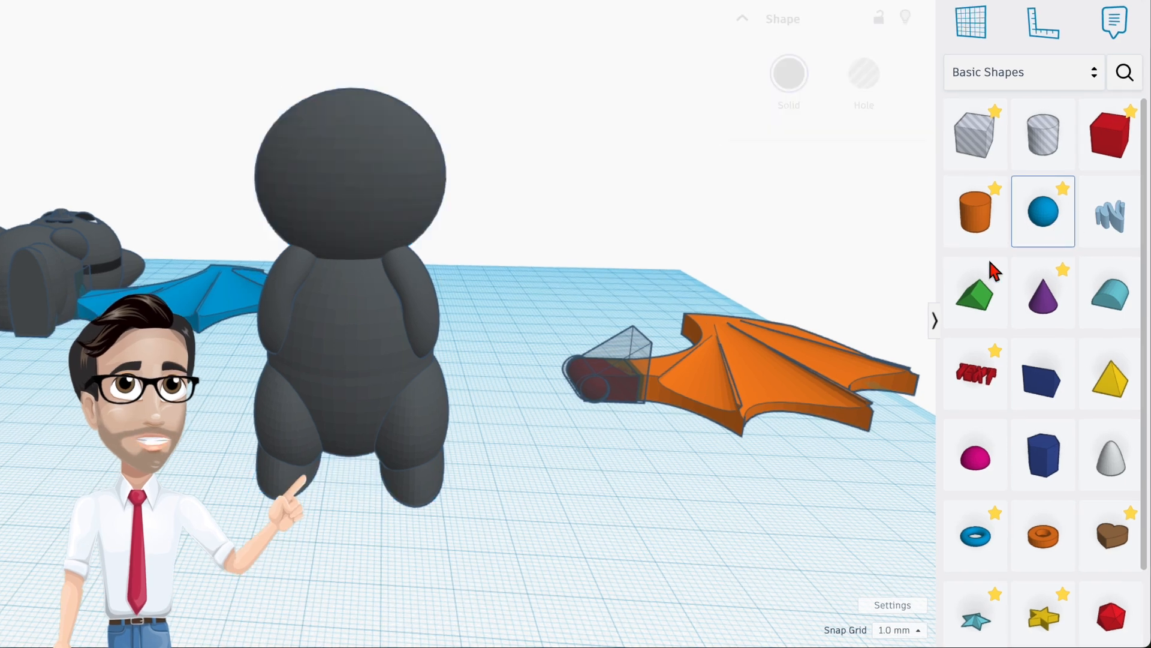
pyautogui.click(560, 522)
pyautogui.moveTo(560, 523); pyautogui.dragTo(399, 298, button='right')
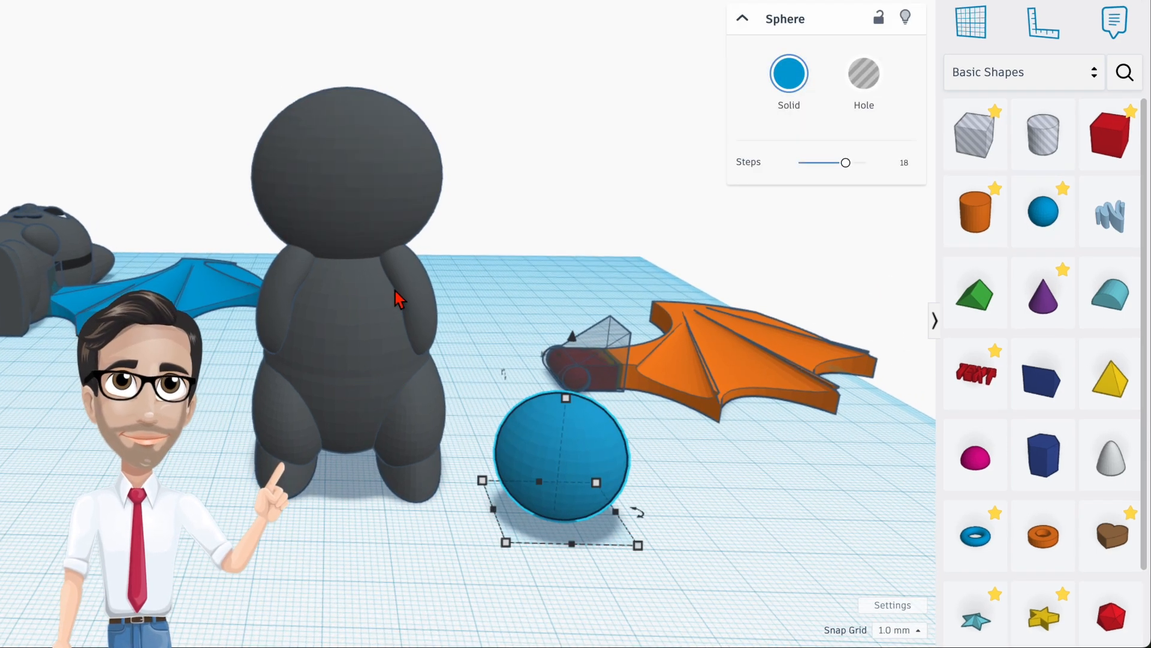
# Step: Ungroup the bat's body, select its parts together with the head, and align them on their left-right centre
pyautogui.click(374, 254)
pyautogui.click(380, 321)
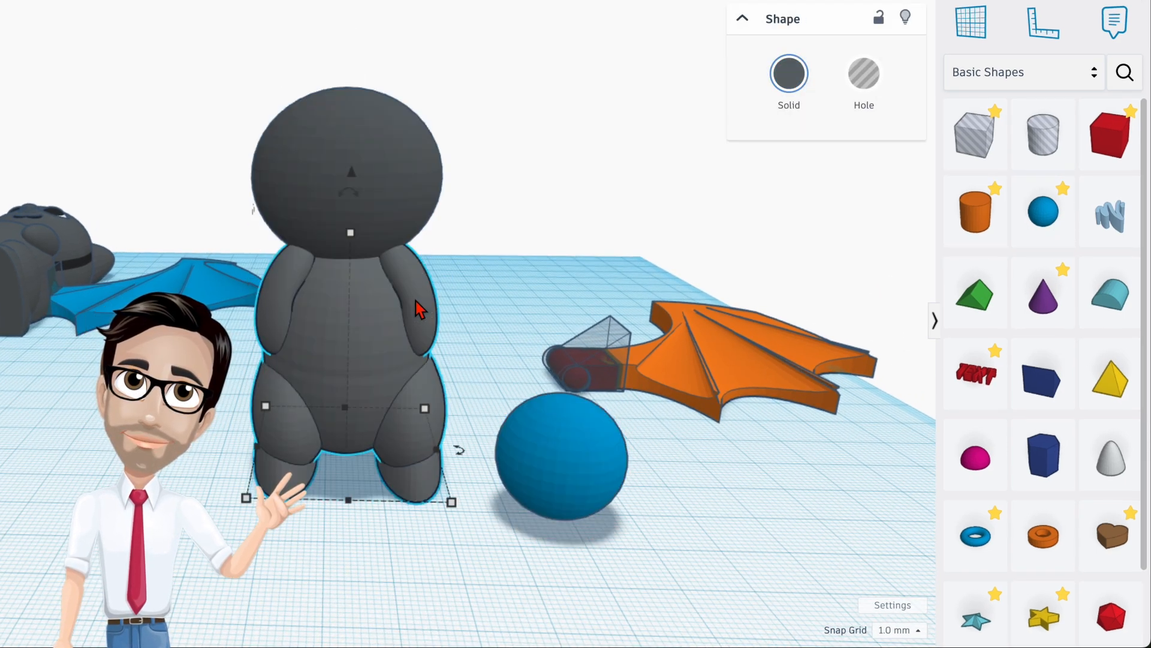
pyautogui.click(809, 0)
pyautogui.click(548, 234)
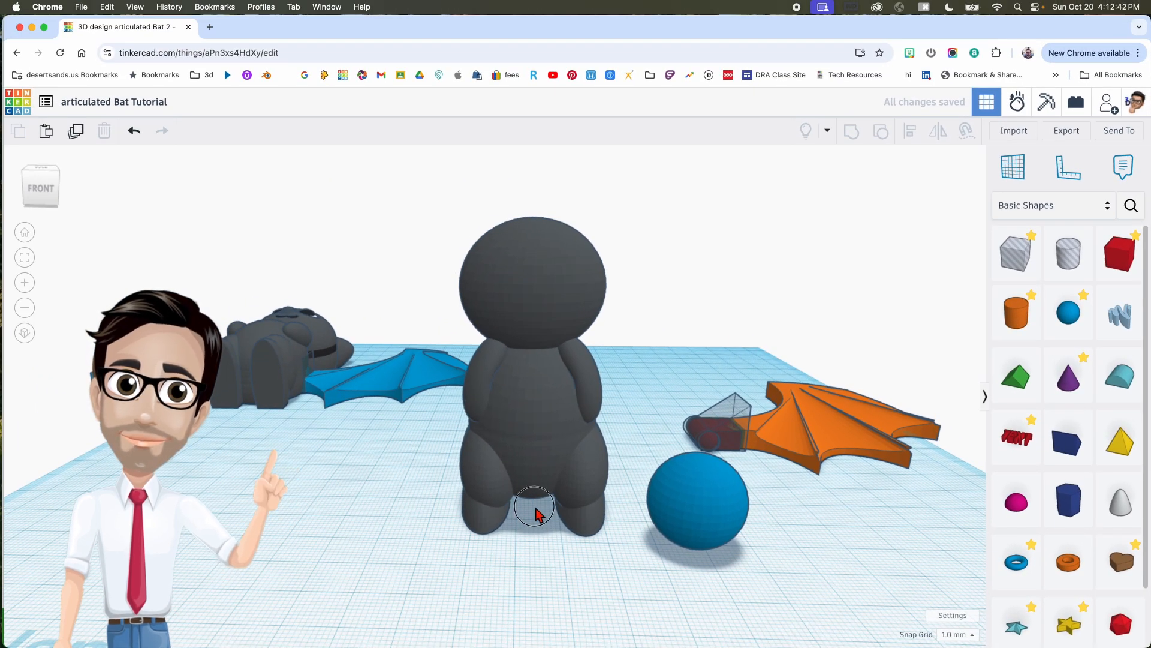
pyautogui.click(547, 310)
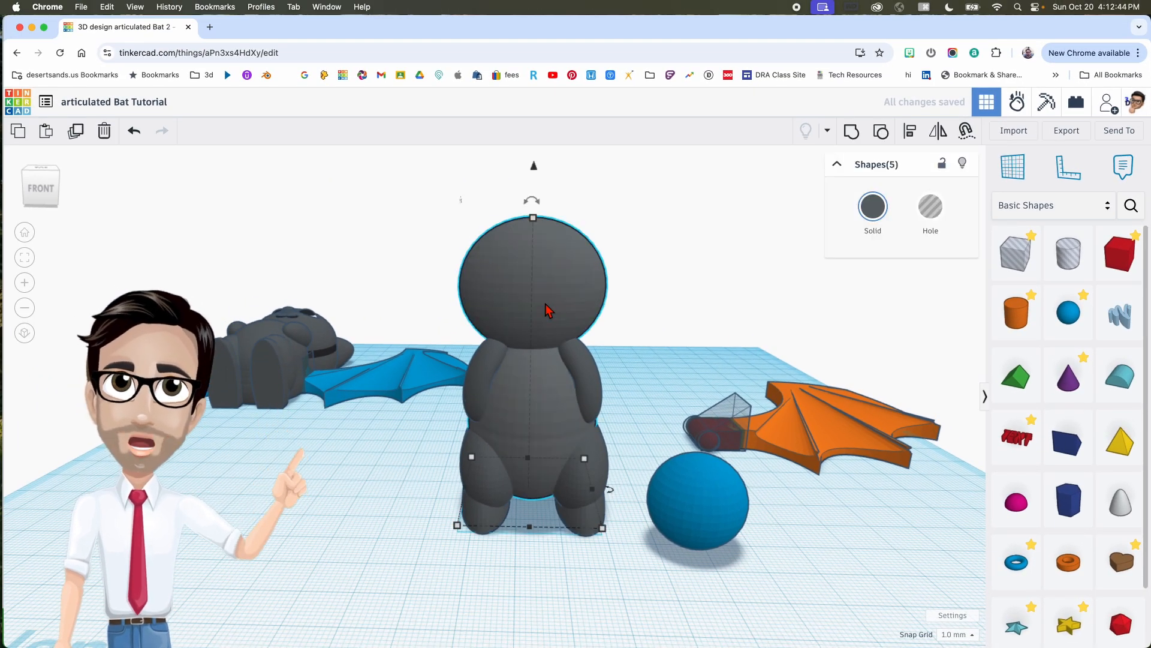
pyautogui.press('l')
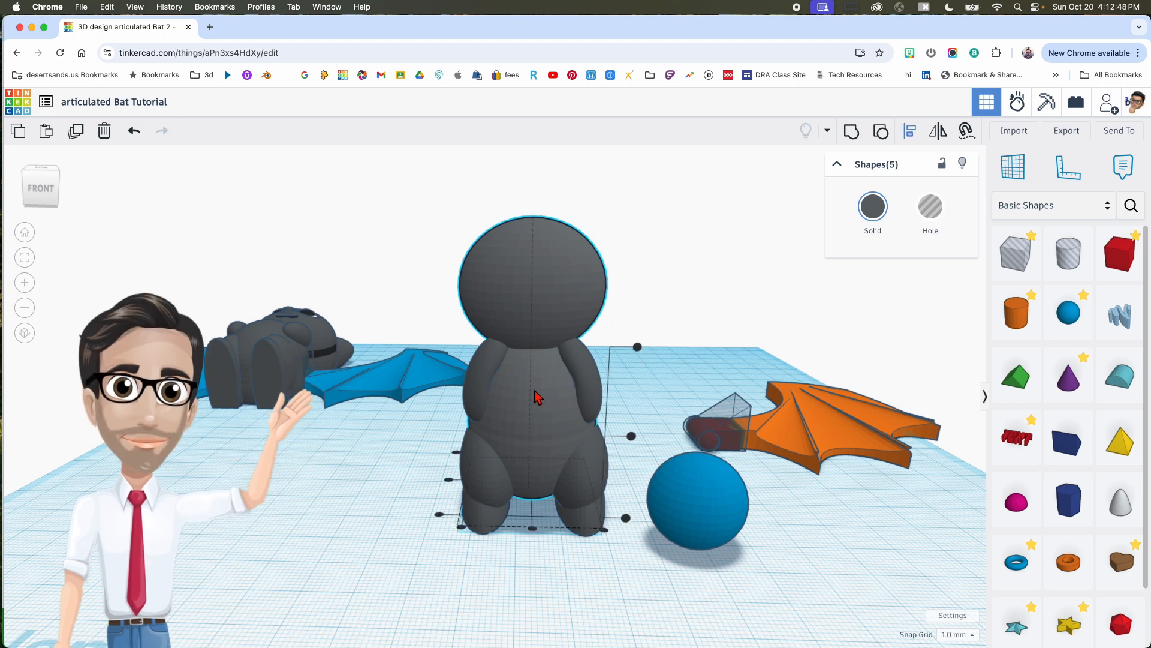
pyautogui.click(533, 528)
pyautogui.click(536, 531)
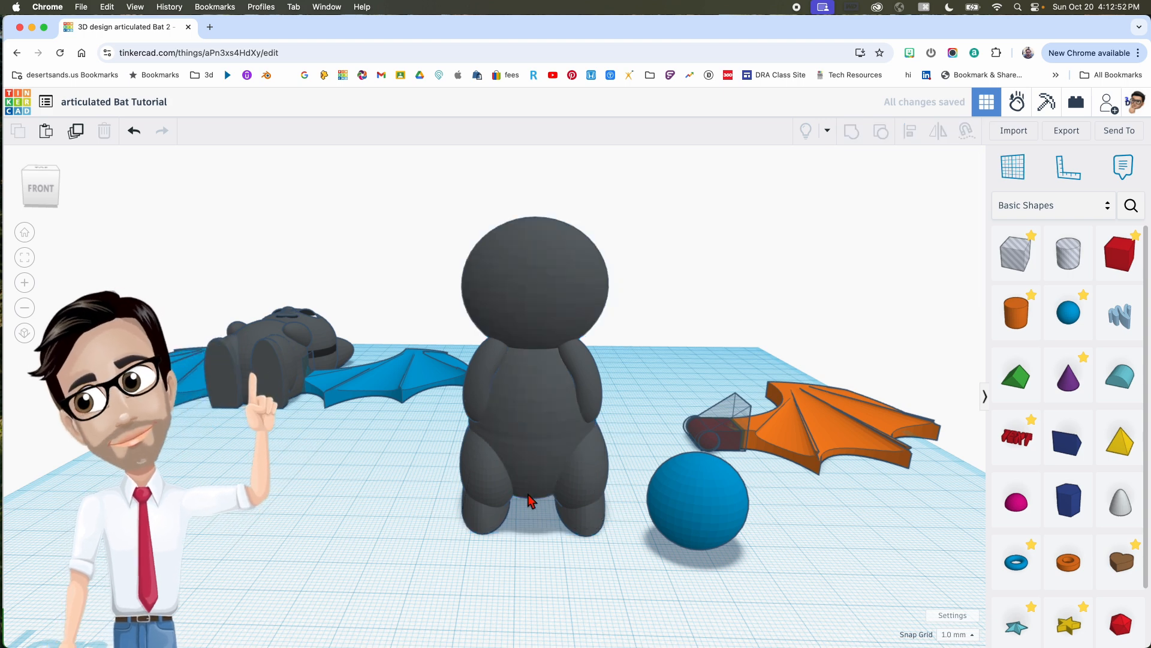
# Step: Select both arms and make a small adjustment to their height on the body
pyautogui.click(590, 387)
pyautogui.keyDown('shift'); pyautogui.click(484, 424); pyautogui.keyUp('shift')
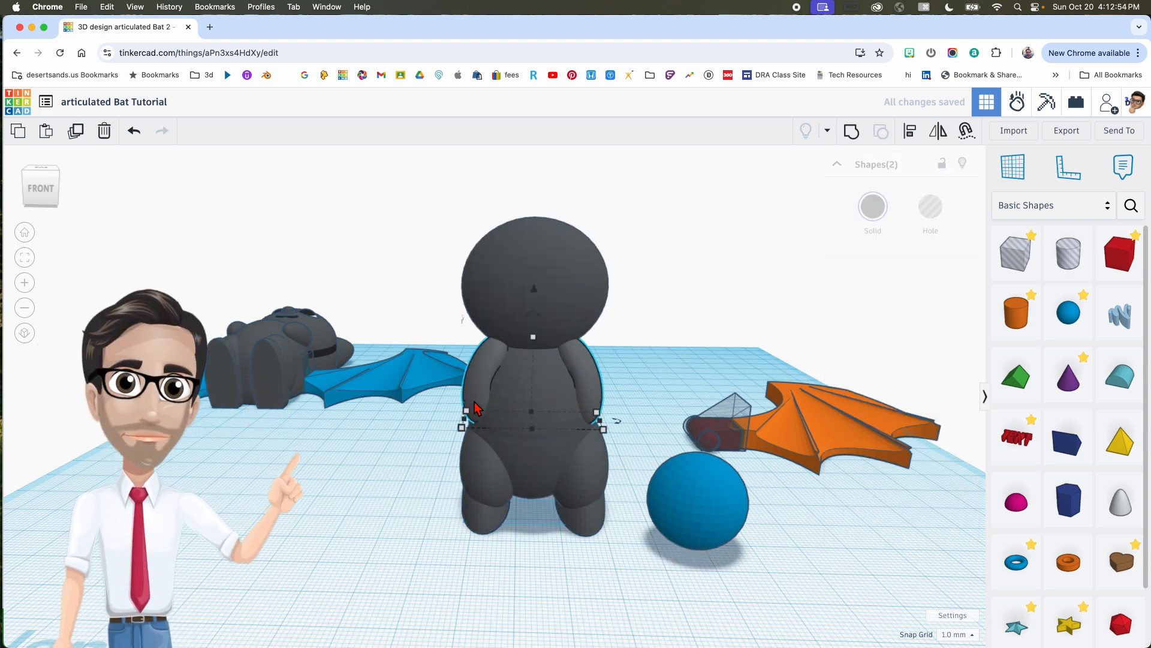
pyautogui.moveTo(536, 294); pyautogui.dragTo(537, 298)
pyautogui.click(643, 404)
pyautogui.moveTo(642, 401)
pyautogui.mouseDown(button='right')
pyautogui.moveTo(638, 391)
pyautogui.moveTo(645, 406)
pyautogui.mouseUp(button='right')
# Step: Set the blue sphere's steps to 24 and its height to 14.1 mm
pyautogui.click(690, 503)
pyautogui.moveTo(916, 280); pyautogui.dragTo(972, 277)
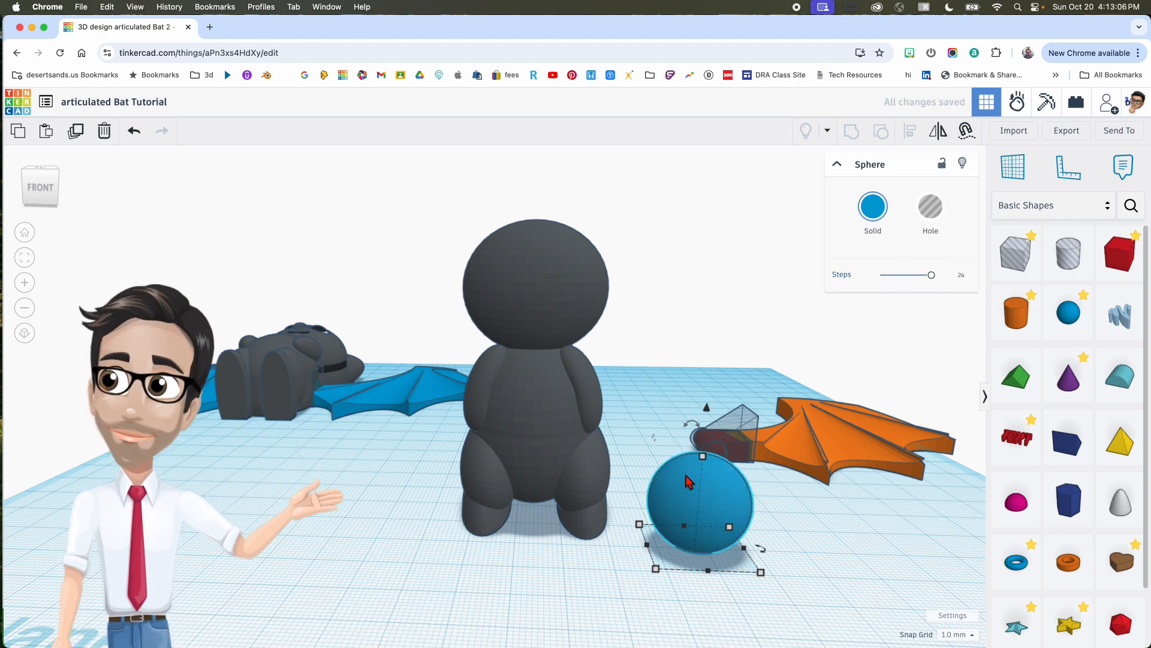
pyautogui.click(790, 505)
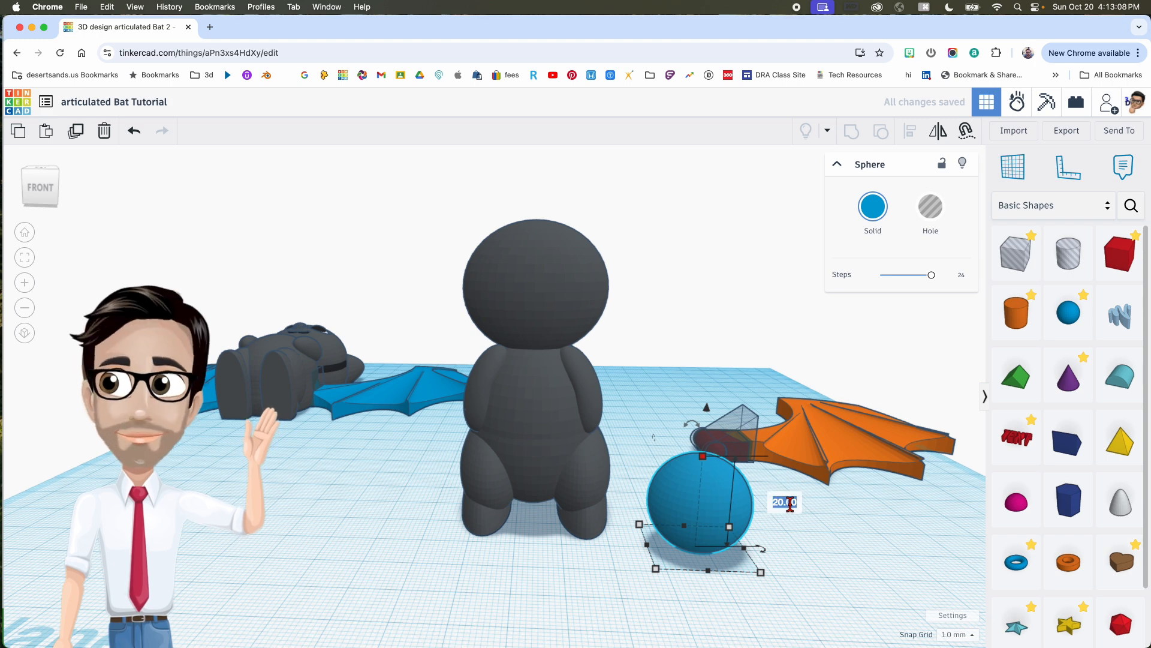
pyautogui.write('14.')
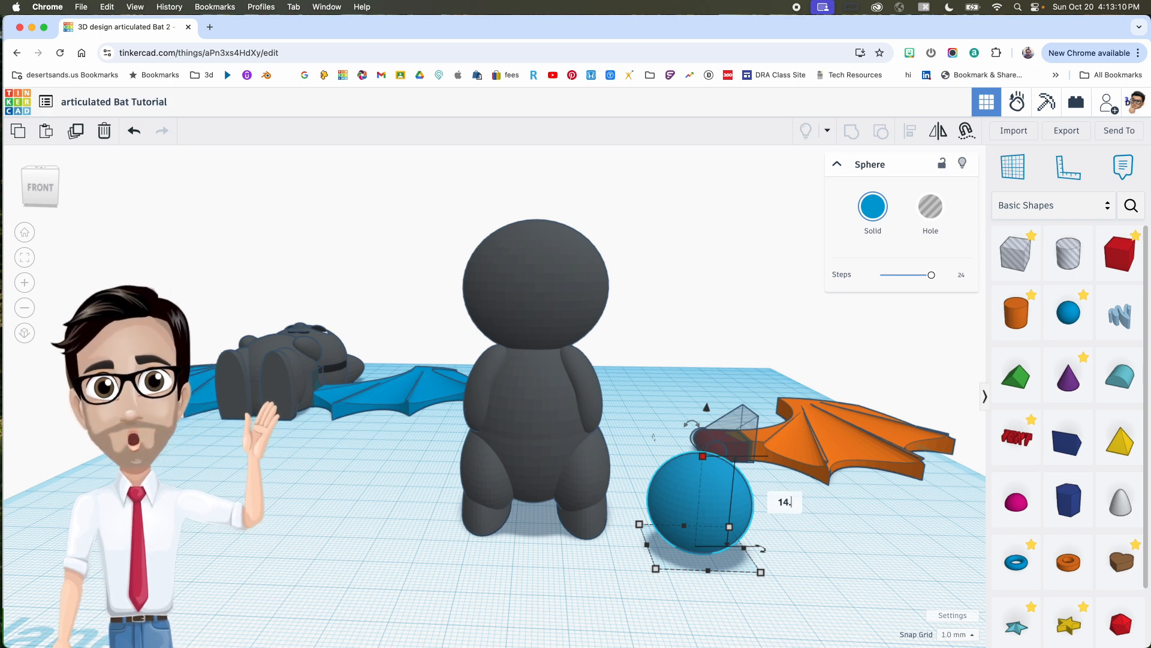
pyautogui.write('1')
pyautogui.press('Return')
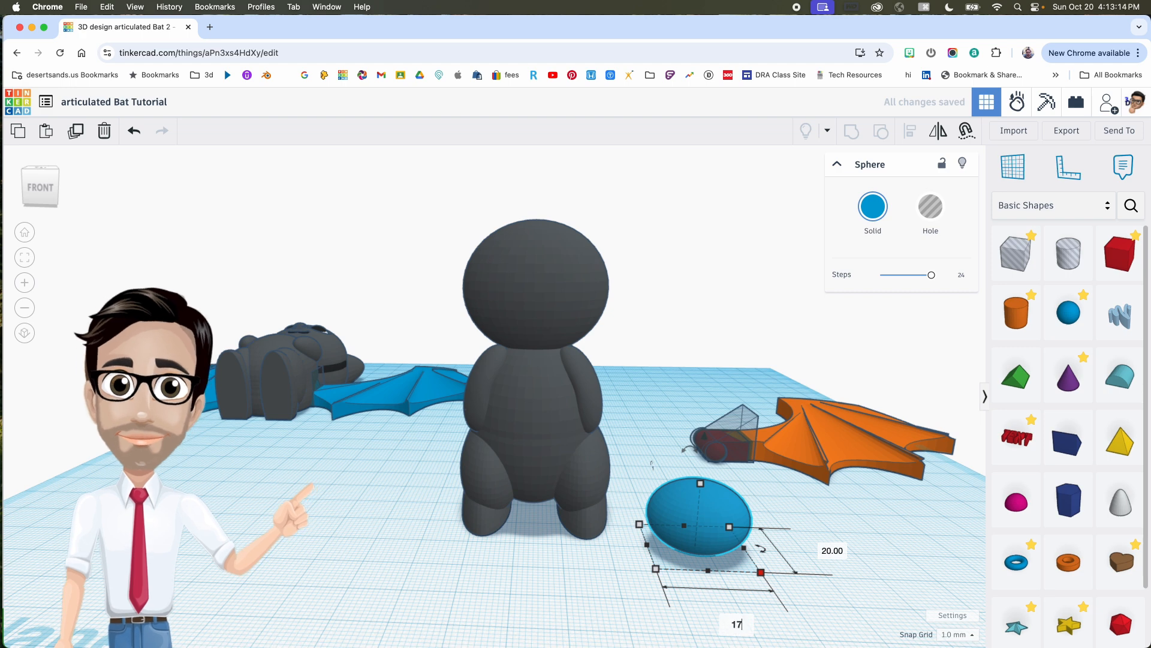
# Step: Set the blue sphere's width to 17 mm and its depth to 14 mm
pyautogui.press('Return')
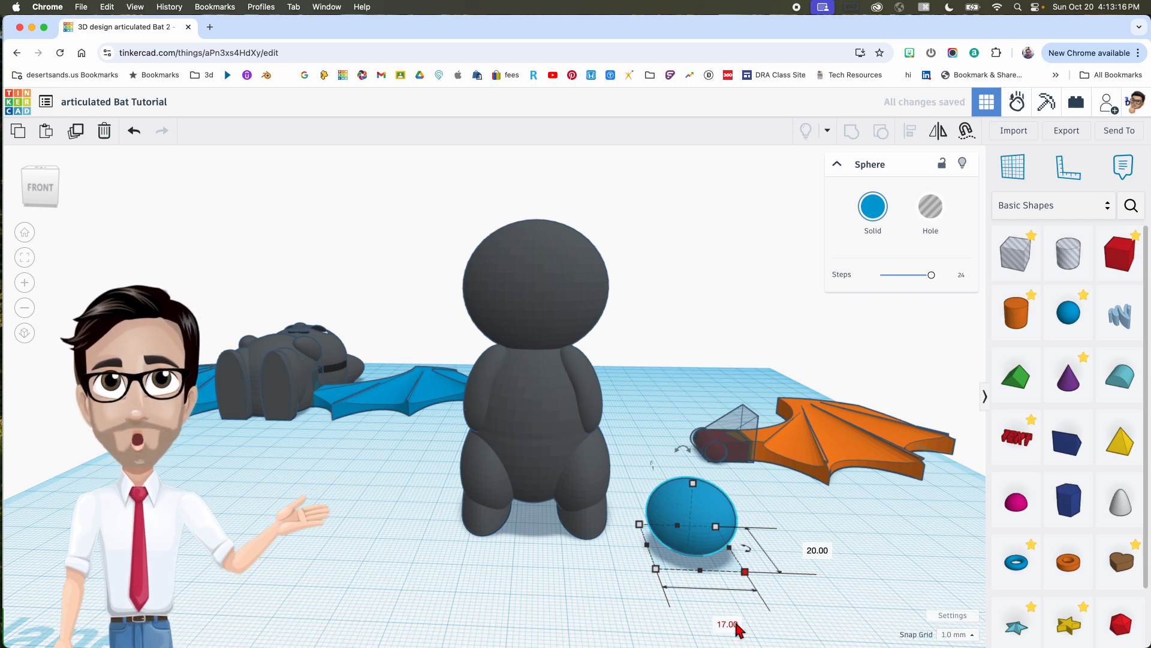
pyautogui.click(817, 552)
pyautogui.write('14')
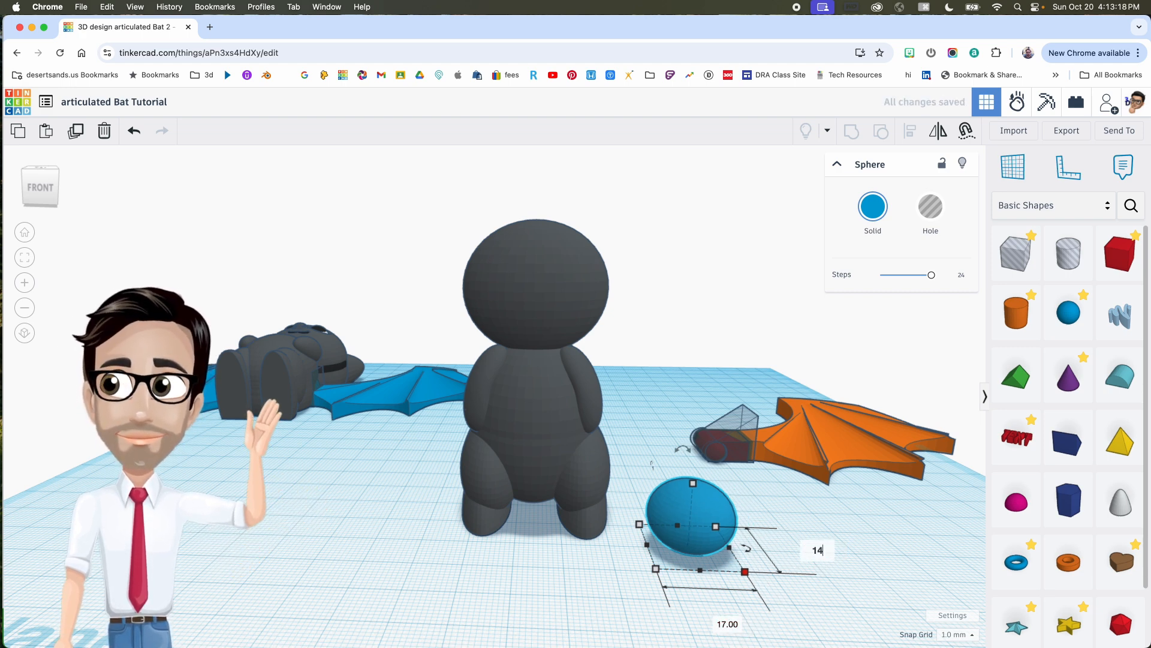
pyautogui.press('Return')
# Step: Duplicate the blue sphere and offset the copy by -17 mm so the two sit side by side as eyes
pyautogui.moveTo(713, 537); pyautogui.dragTo(738, 529, button='right')
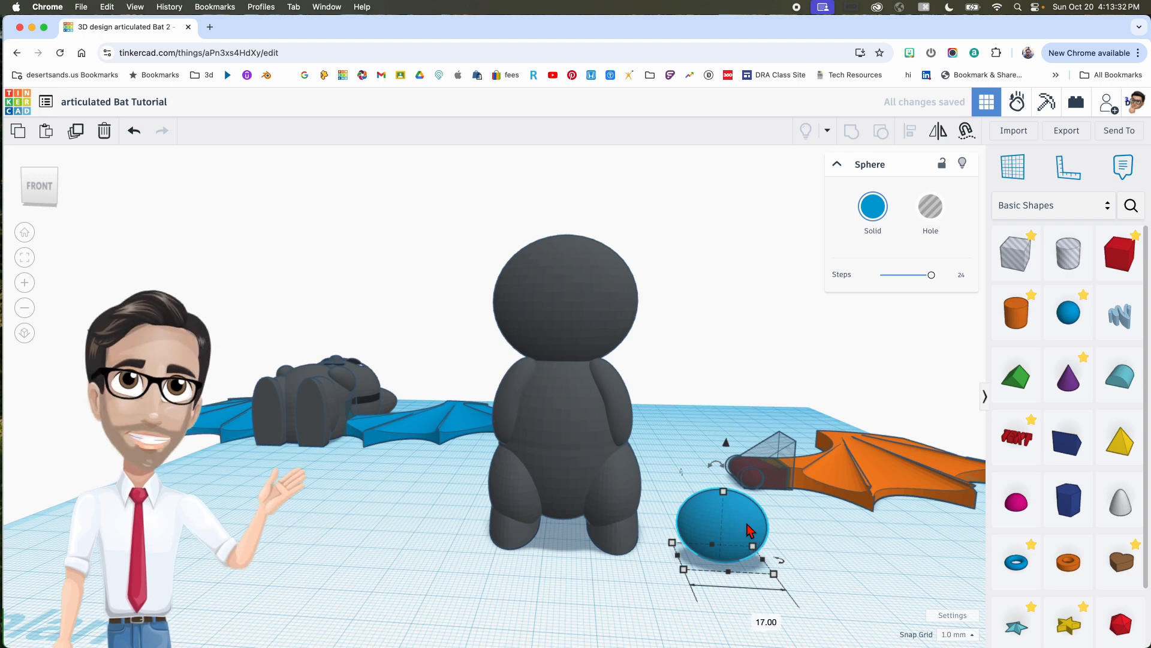
pyautogui.moveTo(742, 521); pyautogui.dragTo(722, 530)
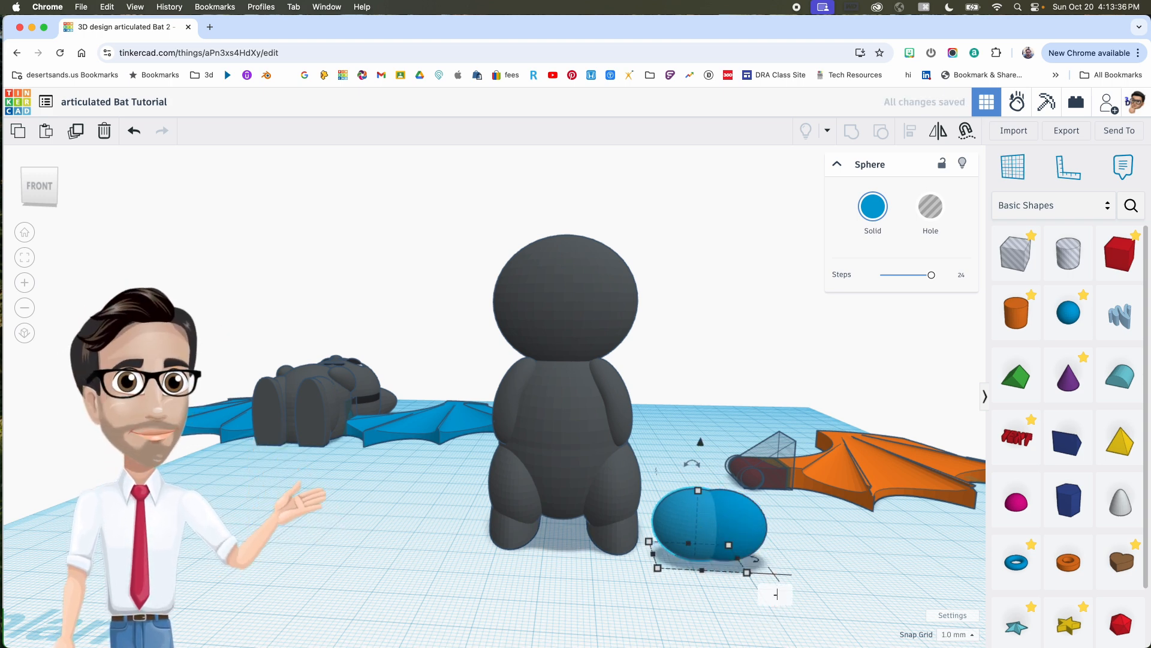
pyautogui.write('-17')
pyautogui.press('Return')
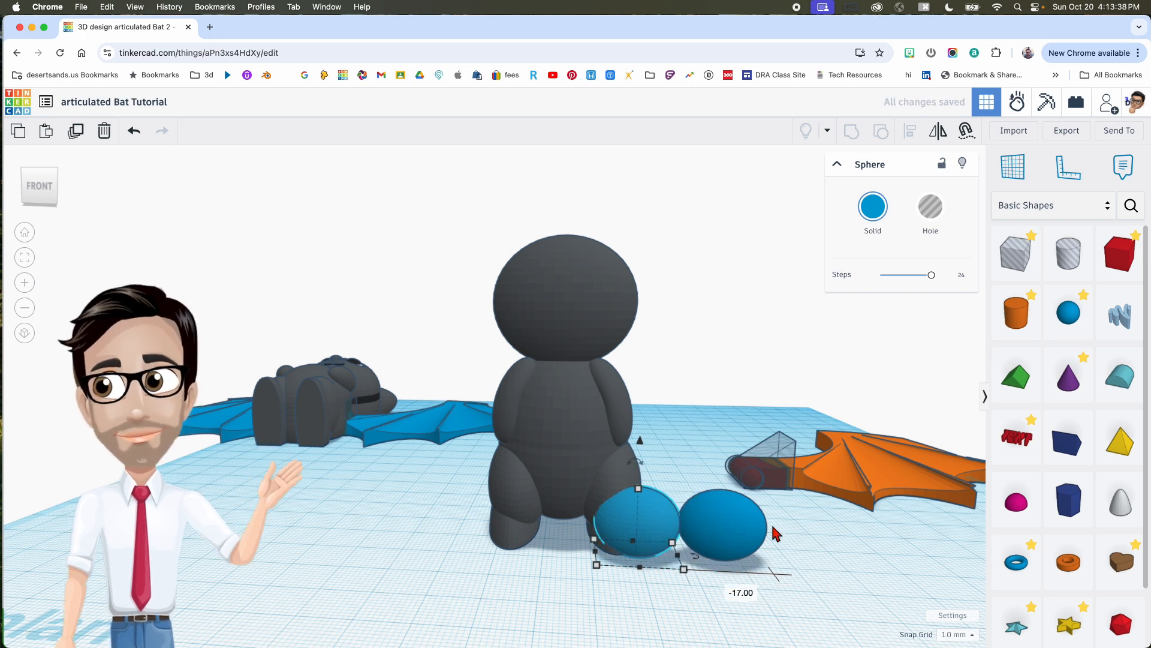
# Step: Turn both eye spheres into holes and raise them together 46 mm to the level of the head
pyautogui.moveTo(739, 538); pyautogui.dragTo(739, 542, button='right')
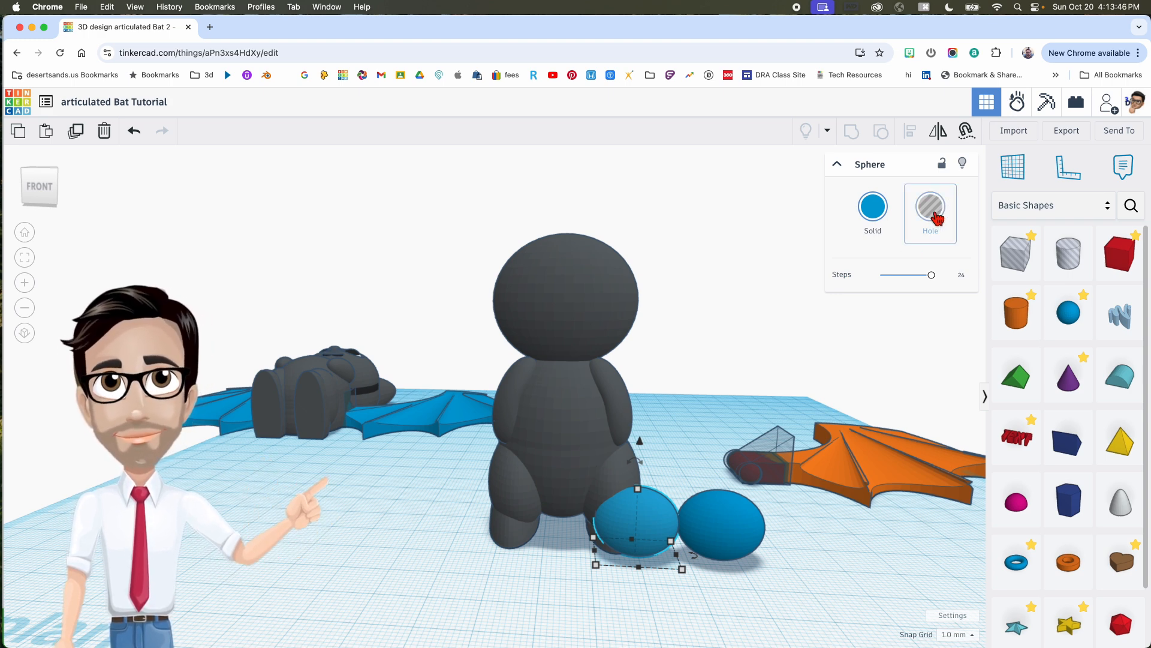
pyautogui.click(937, 219)
pyautogui.keyDown('shift'); pyautogui.click(722, 523); pyautogui.keyUp('shift')
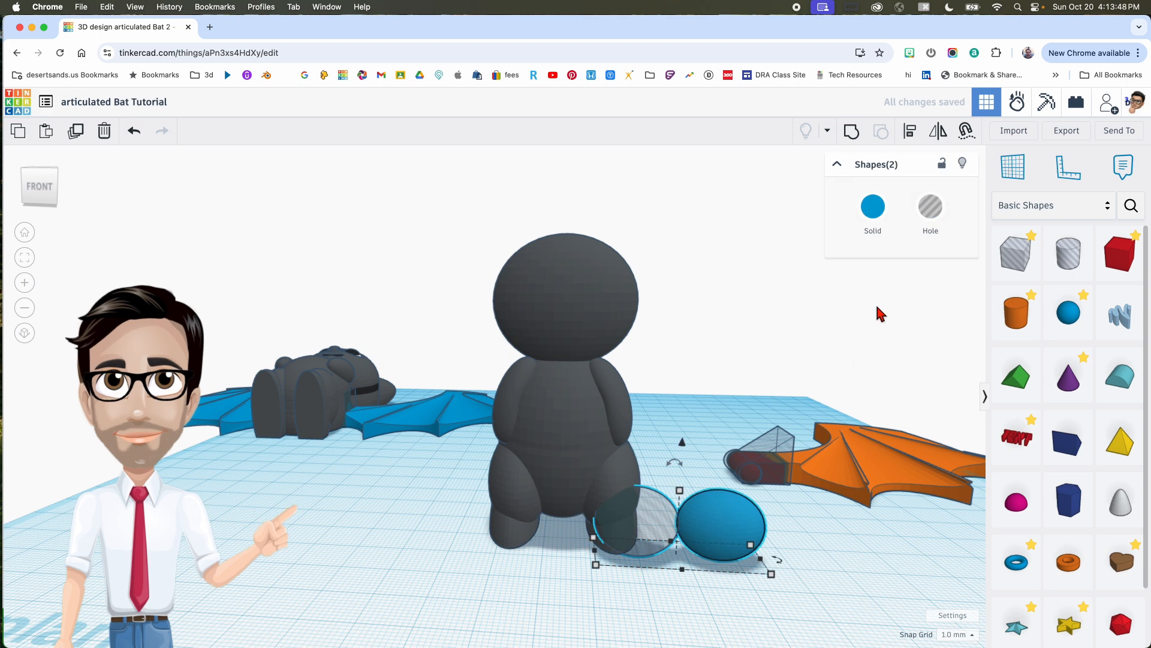
pyautogui.click(928, 208)
pyautogui.moveTo(683, 447); pyautogui.dragTo(689, 211)
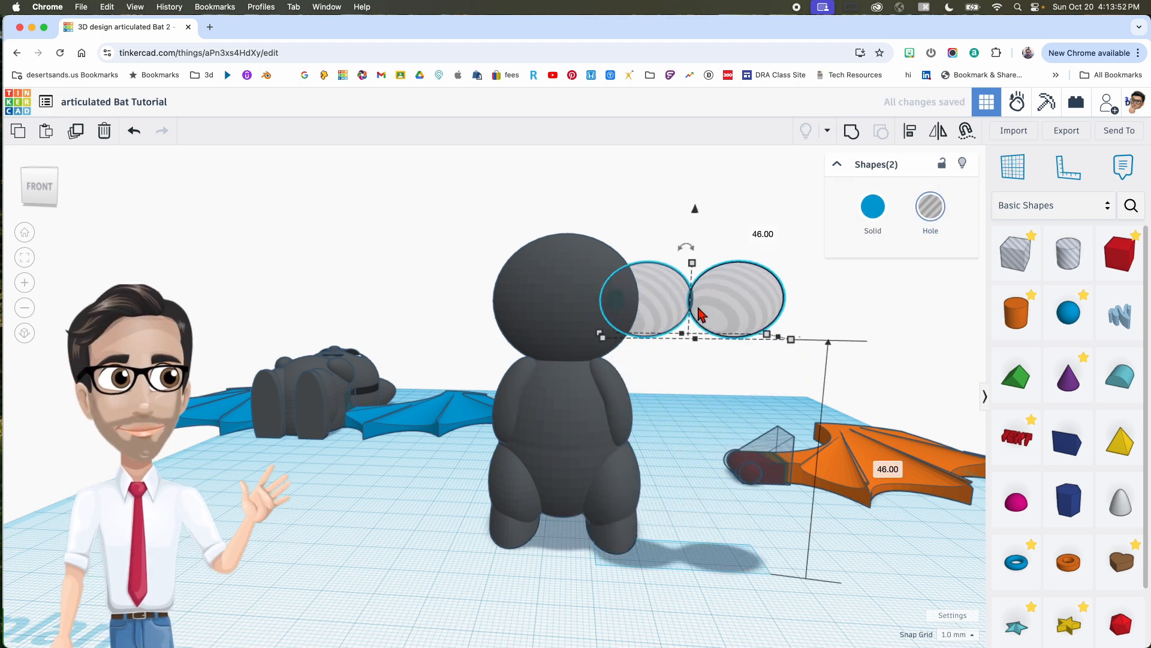
# Step: Shift the pair of eye holes sideways until it is centred across the front of the head
pyautogui.hotkey('shift', 'Left')
pyautogui.hotkey('shift', 'Left')
pyautogui.hotkey('shift', 'Left')
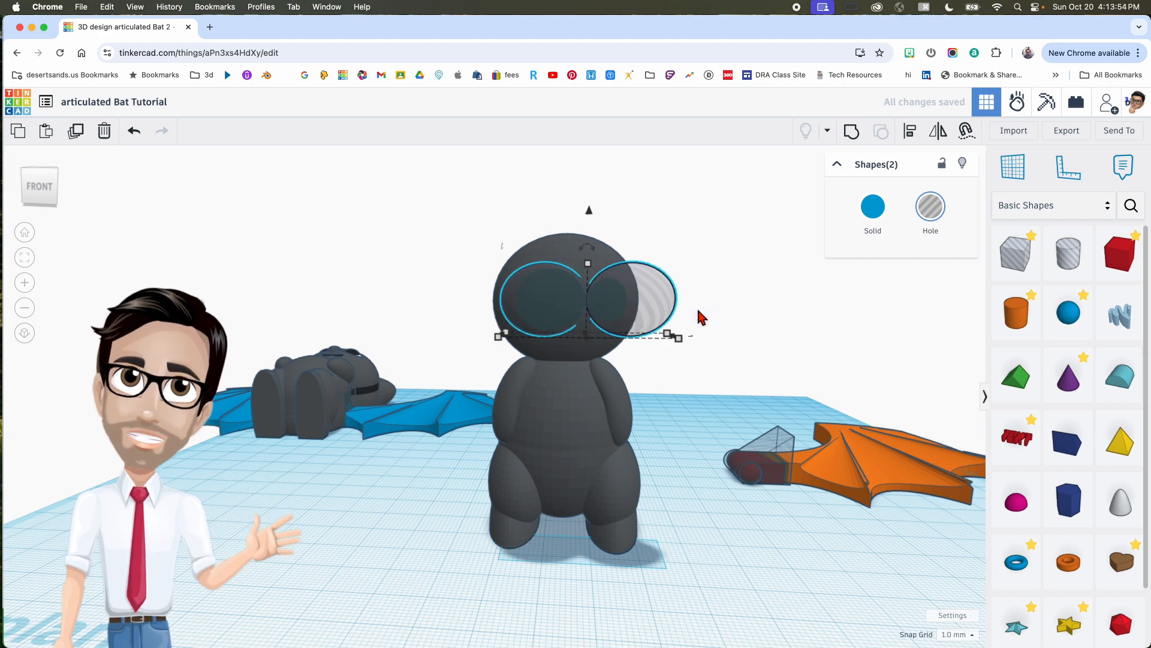
pyautogui.press('Right')
pyautogui.press('Right')
pyautogui.press('Right')
pyautogui.press('Right')
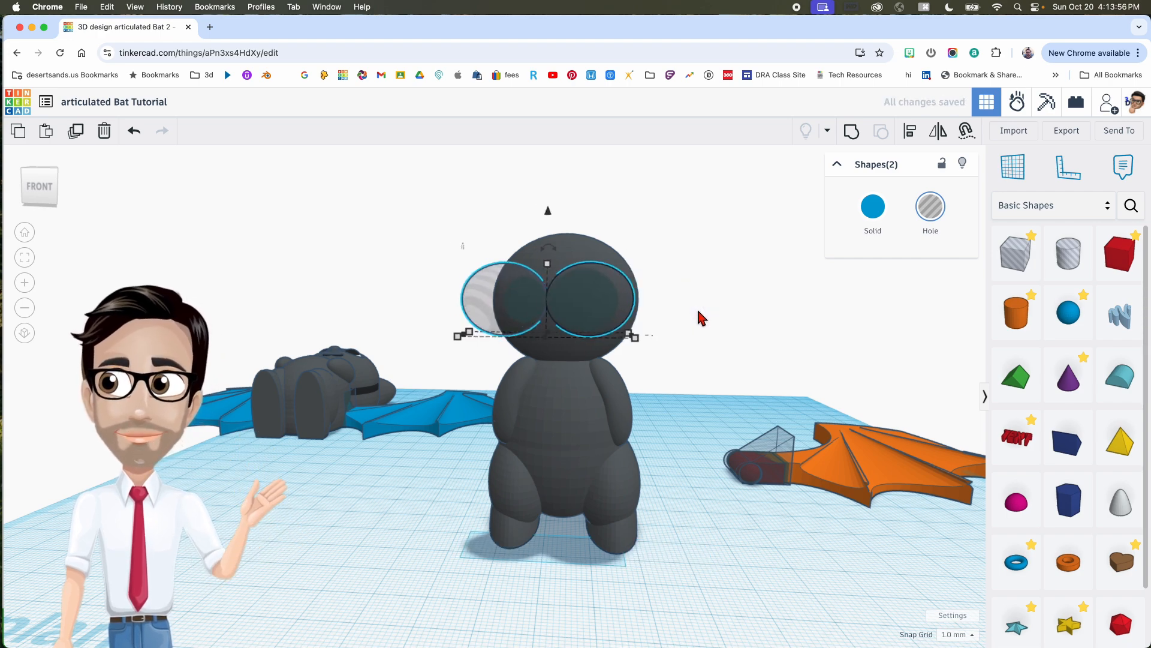
pyautogui.moveTo(702, 318)
pyautogui.mouseDown(button='right')
pyautogui.moveTo(707, 308)
pyautogui.moveTo(635, 356)
pyautogui.moveTo(722, 337)
pyautogui.moveTo(689, 324)
pyautogui.mouseUp(button='right')
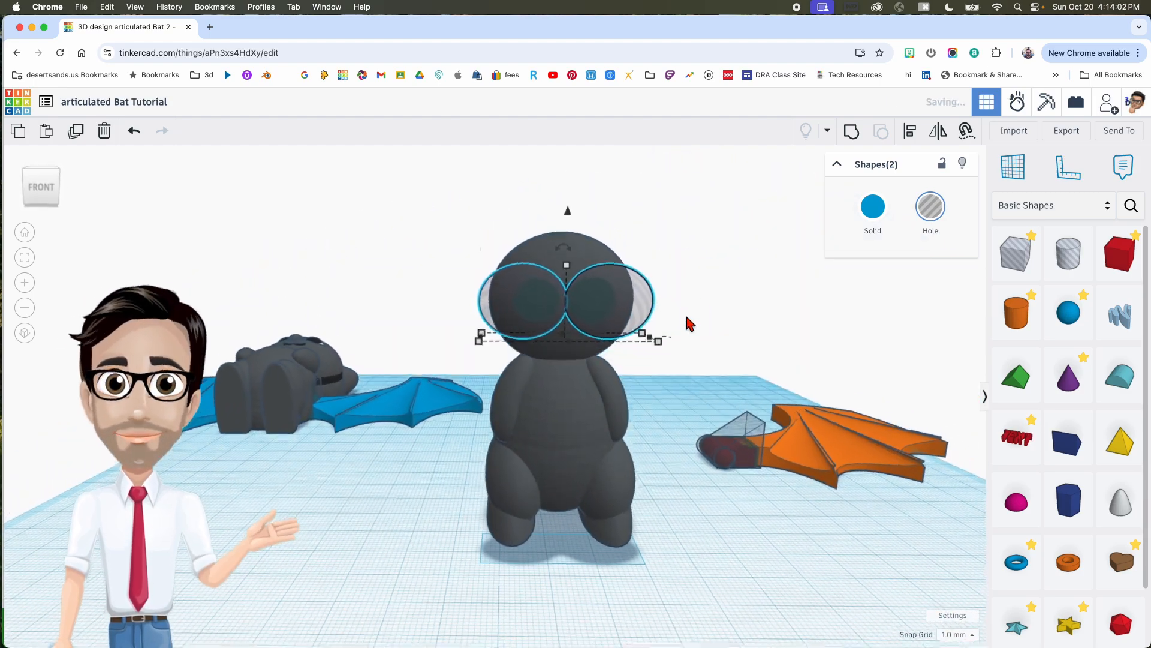
# Step: Raise the pair of eye holes slightly toward the top of the head
pyautogui.moveTo(596, 289); pyautogui.dragTo(599, 320, button='middle')
pyautogui.moveTo(570, 261); pyautogui.dragTo(569, 251)
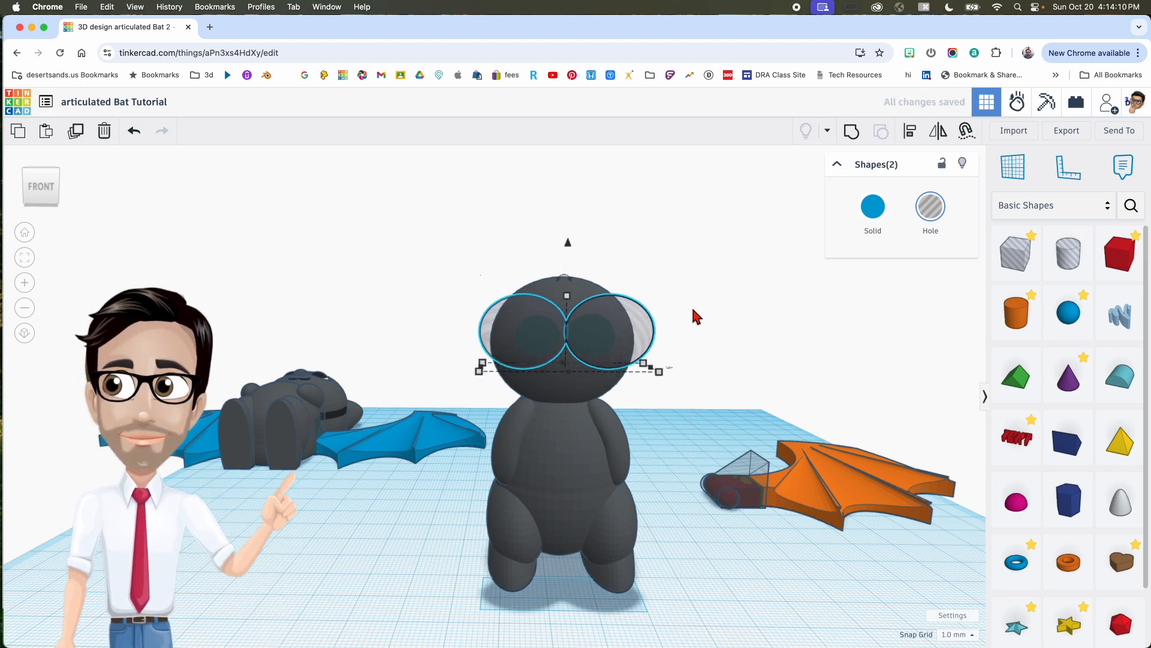
pyautogui.click(686, 419)
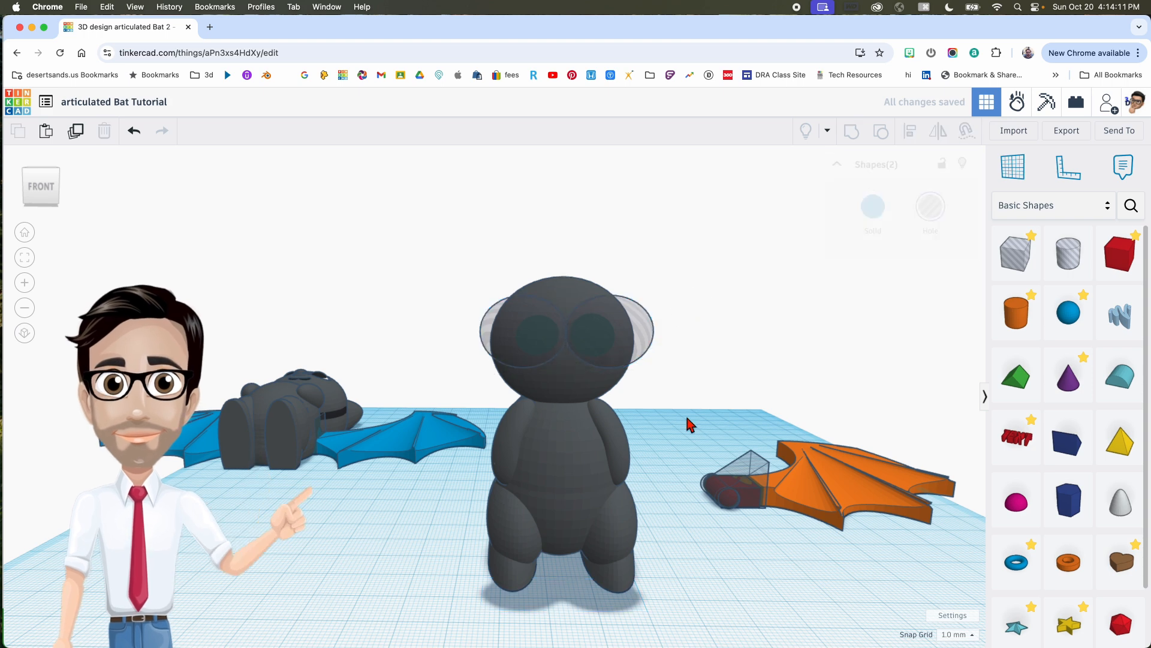
# Step: Spread the two eye holes apart by moving each 1 mm outward, and select both again
pyautogui.click(618, 353)
pyautogui.click(534, 335)
pyautogui.press('Left')
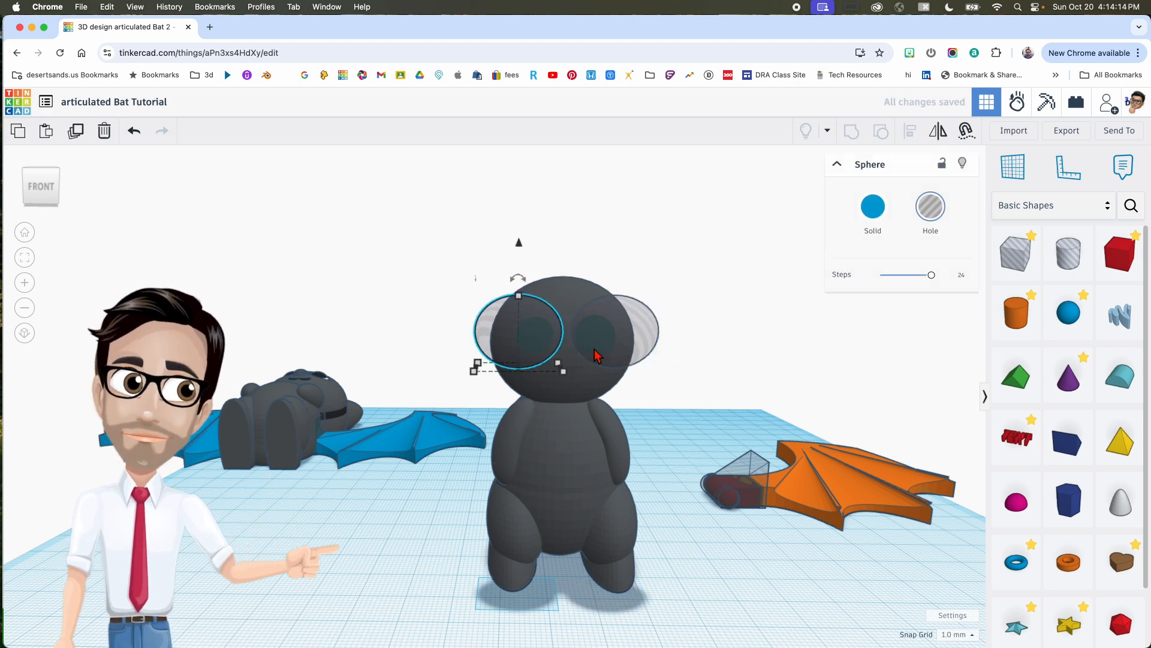
pyautogui.moveTo(595, 349); pyautogui.dragTo(608, 352, button='right')
pyautogui.keyDown('shift'); pyautogui.click(621, 357); pyautogui.keyUp('shift')
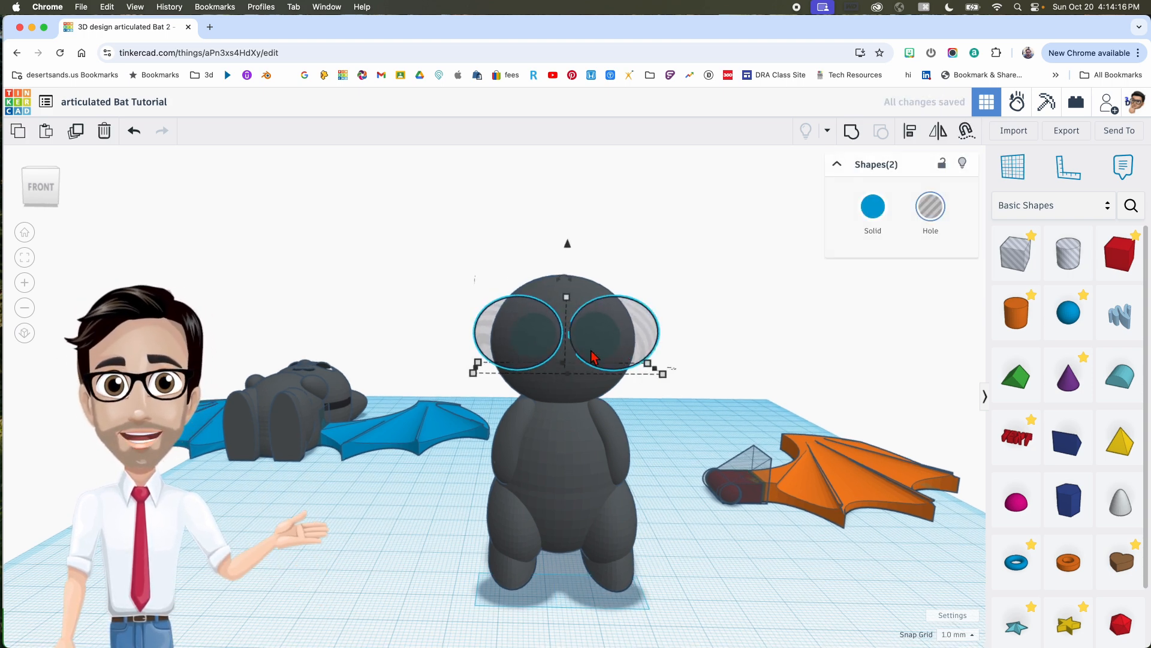
# Step: Add the head to the selected eye holes and group them to cut the two eye sockets
pyautogui.scroll(2, 591, 357)
pyautogui.moveTo(592, 355); pyautogui.dragTo(636, 354, button='right')
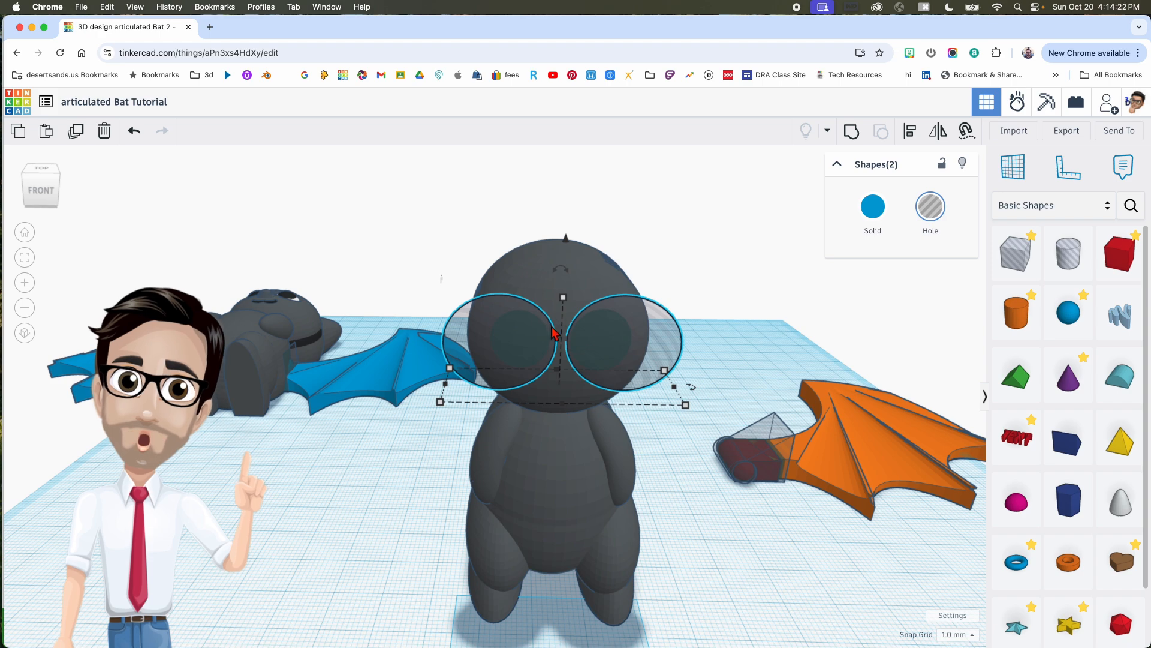
pyautogui.keyDown('shift'); pyautogui.click(579, 284); pyautogui.keyUp('shift')
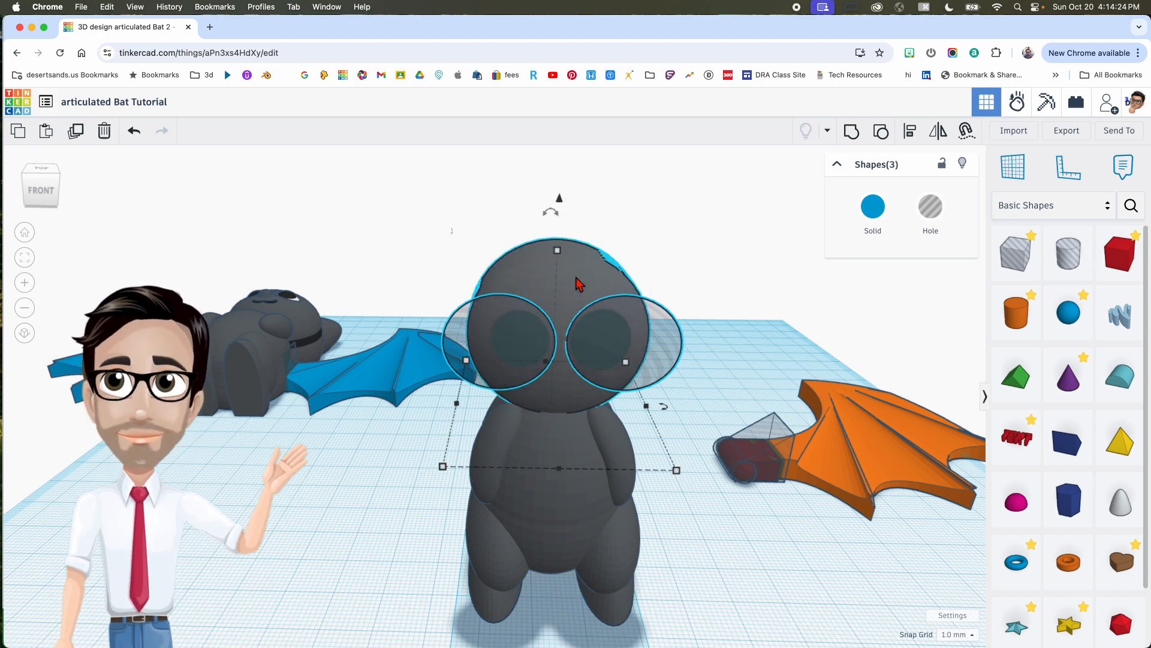
pyautogui.hotkey('ctrl', 'g')
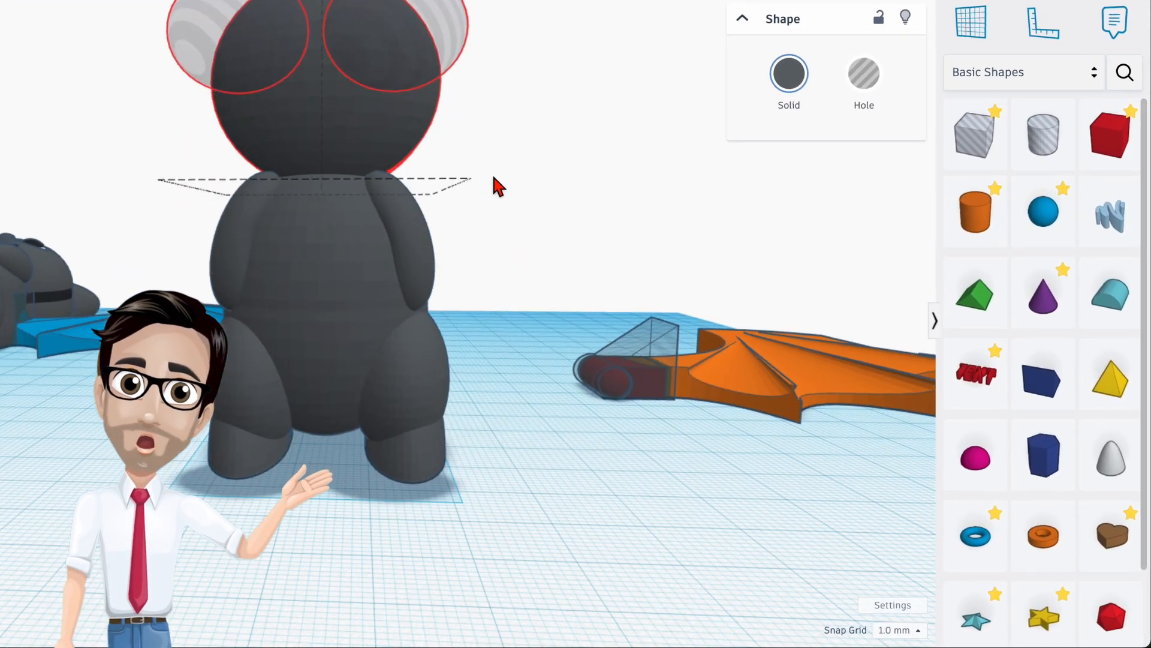
pyautogui.moveTo(494, 176); pyautogui.dragTo(501, 210, button='right')
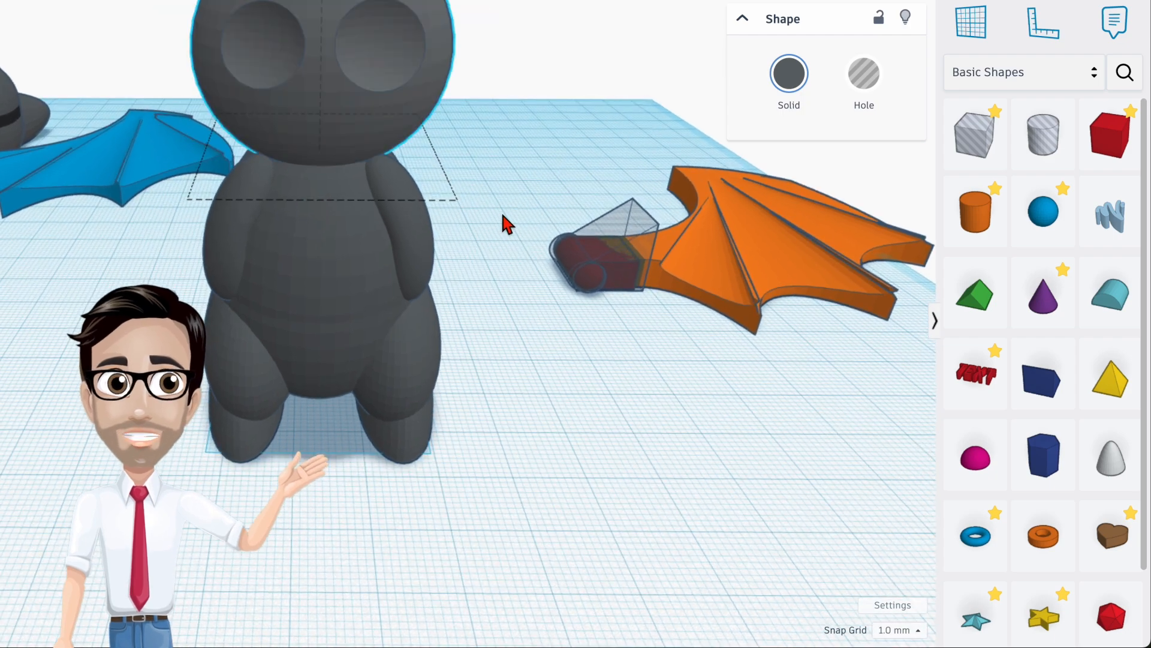
# Step: Add a new sphere beside the body with 24 steps and scale it uniformly to 11.3 mm
pyautogui.moveTo(1044, 225); pyautogui.dragTo(539, 423)
pyautogui.moveTo(846, 163); pyautogui.dragTo(928, 160)
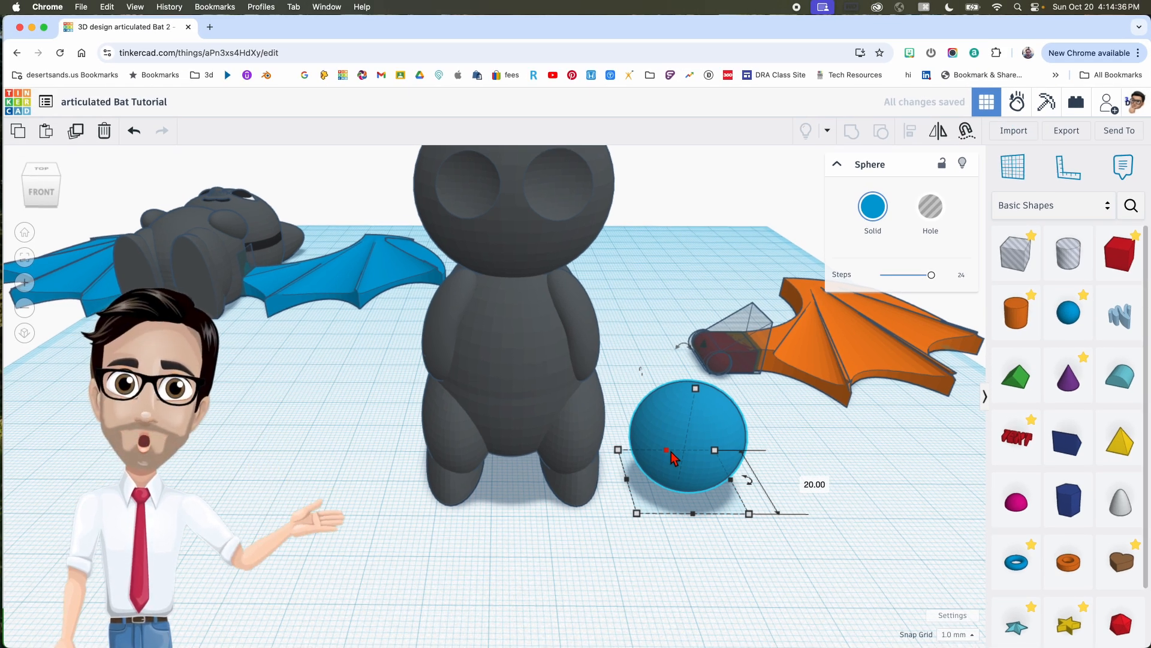
pyautogui.click(696, 390)
pyautogui.moveTo(696, 390); pyautogui.dragTo(695, 405)
pyautogui.click(758, 441)
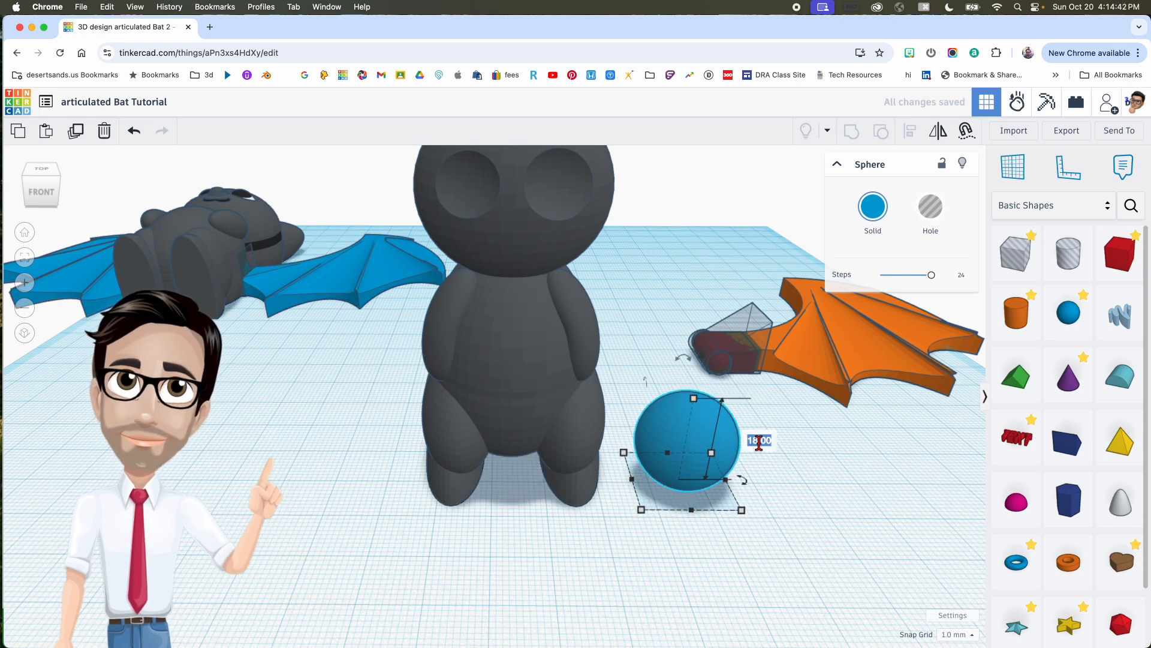
pyautogui.write('11.3')
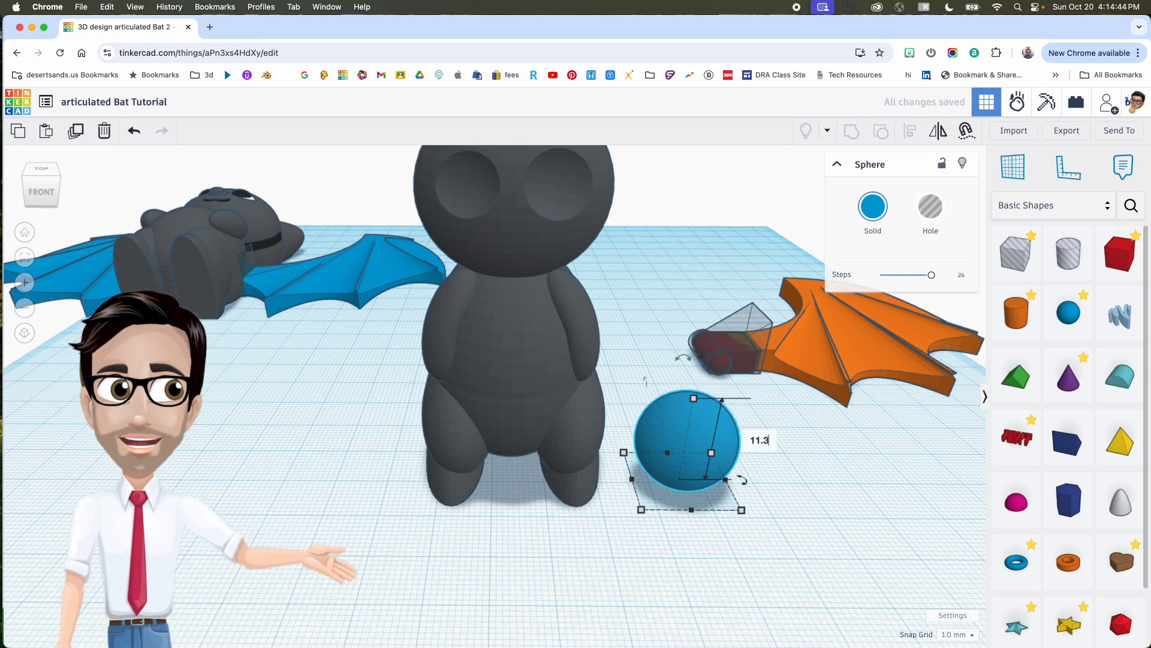
pyautogui.press('Return')
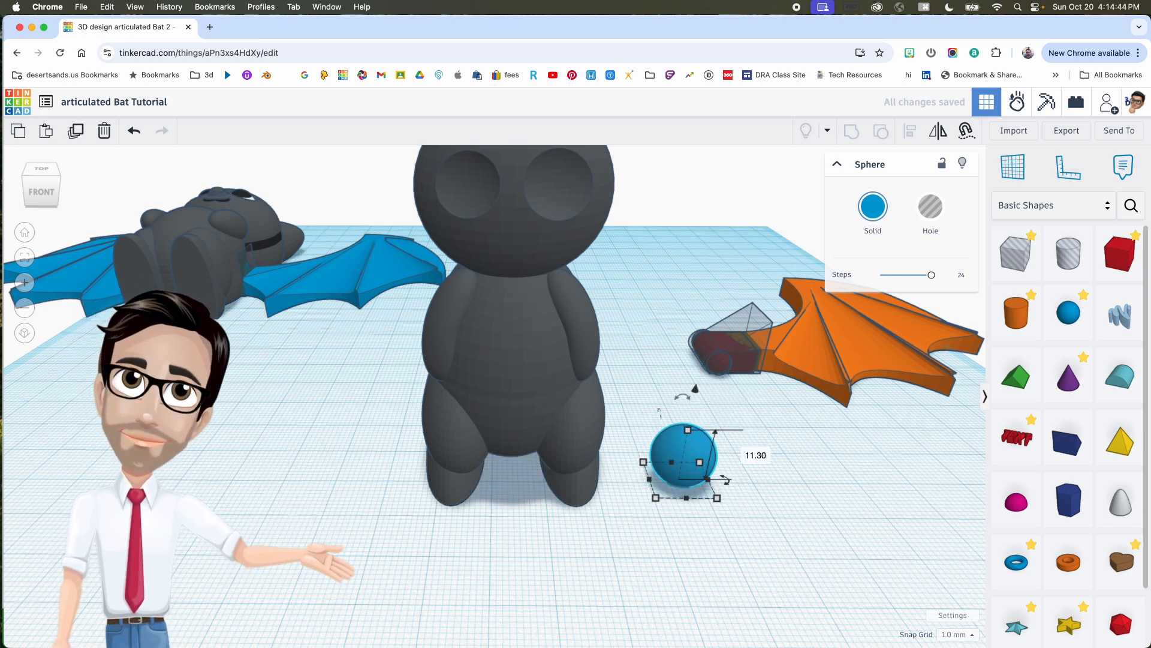
# Step: Colour the new sphere white
pyautogui.click(873, 208)
pyautogui.click(981, 308)
pyautogui.click(723, 523)
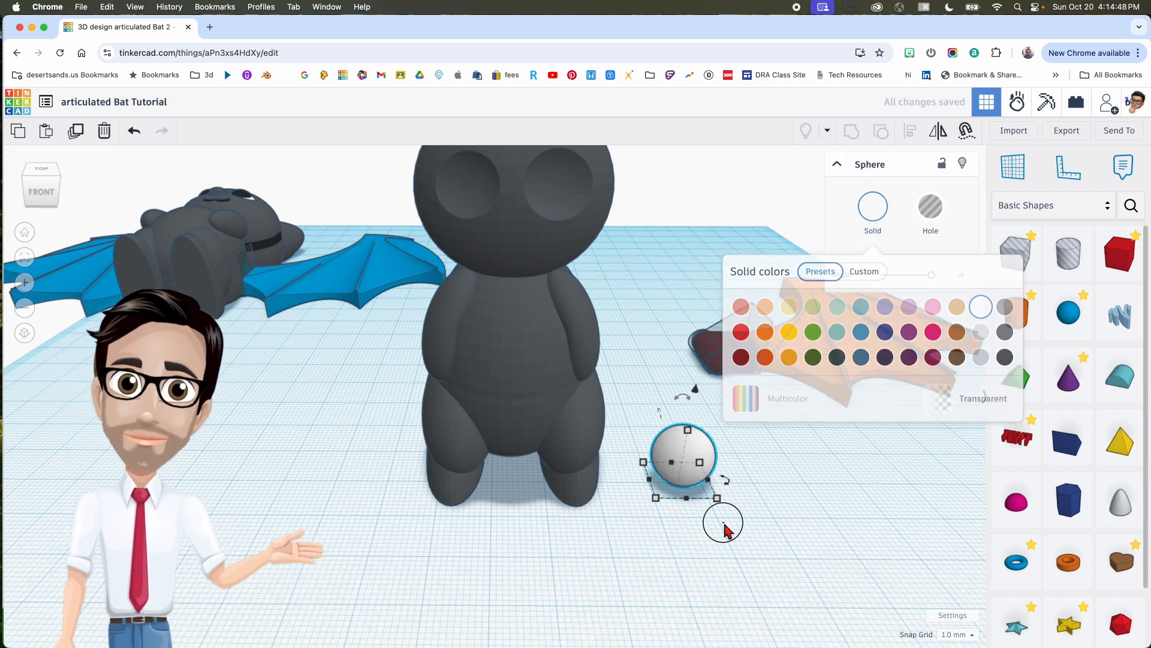
# Step: Duplicate the white sphere, place the copy beside it and scale the copy uniformly to 9.5 mm
pyautogui.click(705, 463)
pyautogui.press('super+d')
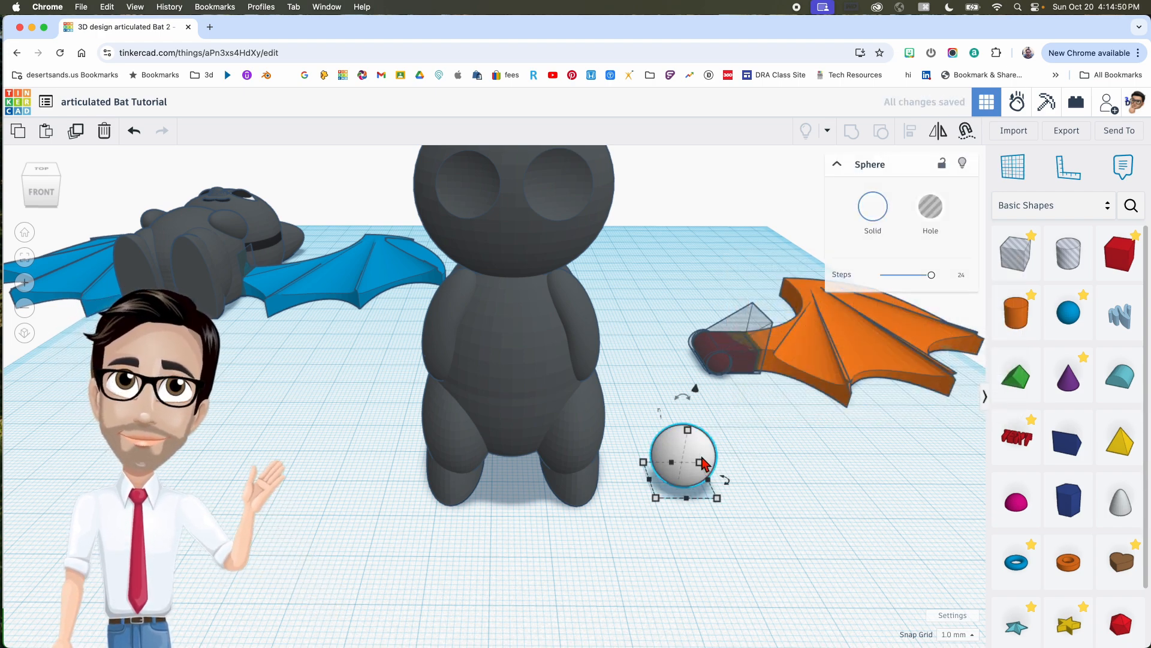
pyautogui.moveTo(698, 454); pyautogui.dragTo(770, 453)
pyautogui.scroll(3, 769, 460)
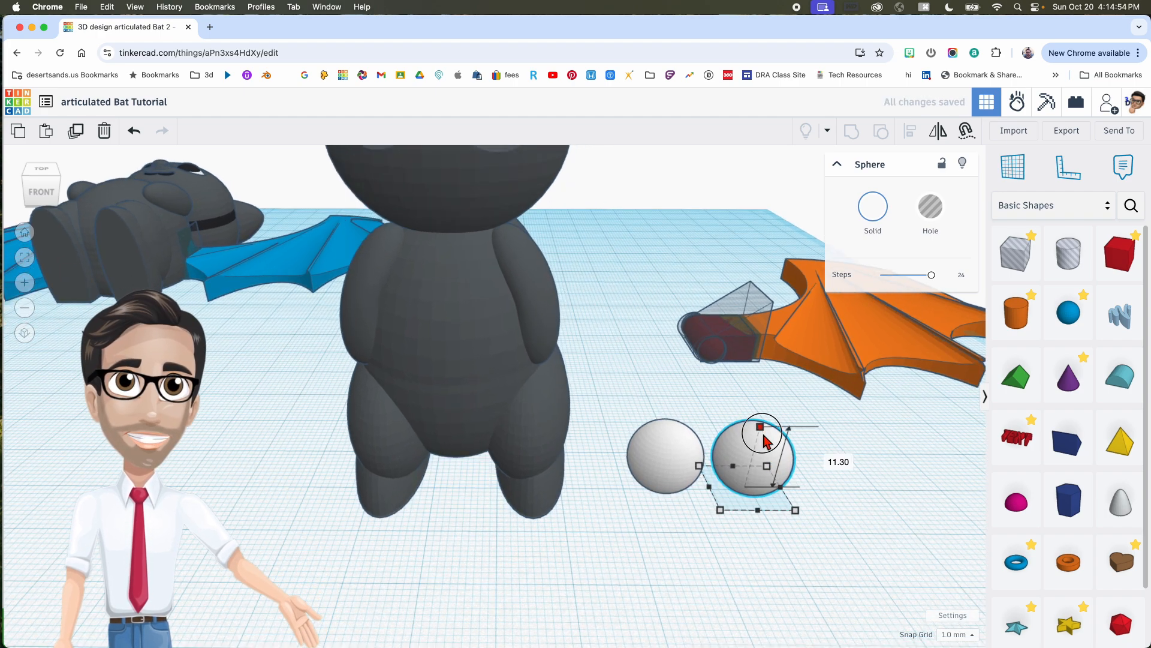
pyautogui.keyDown('shift'); pyautogui.moveTo(762, 432); pyautogui.dragTo(767, 445); pyautogui.keyUp('shift')
pyautogui.click(825, 463)
pyautogui.press('Return')
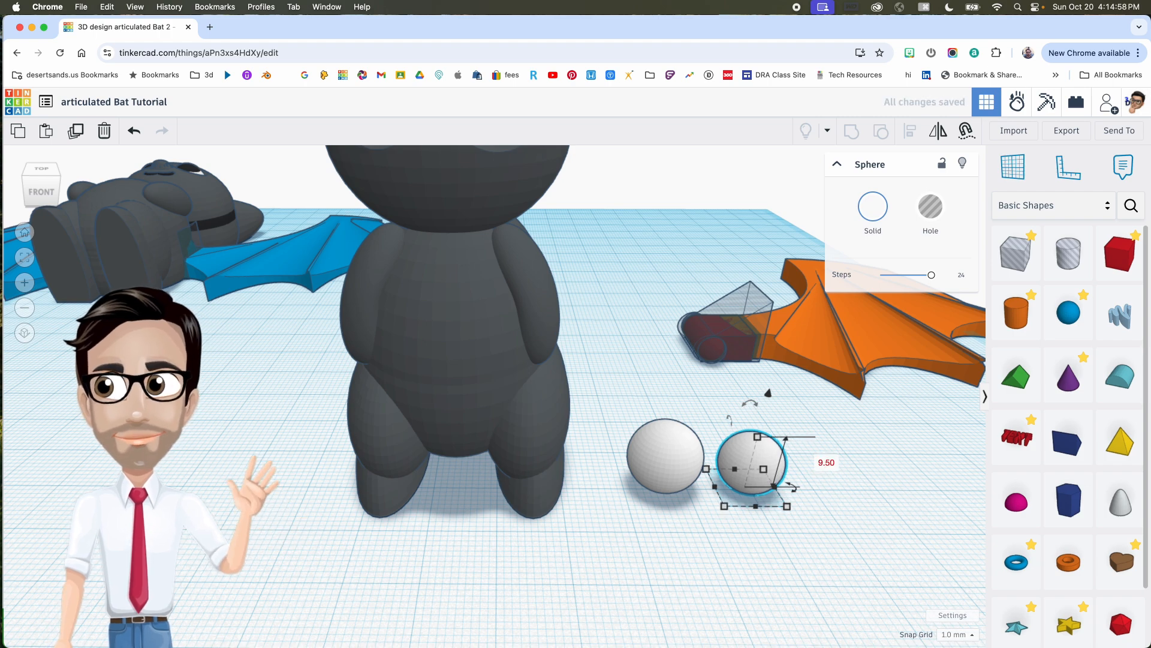
# Step: Colour the smaller sphere black as the pupil
pyautogui.click(872, 207)
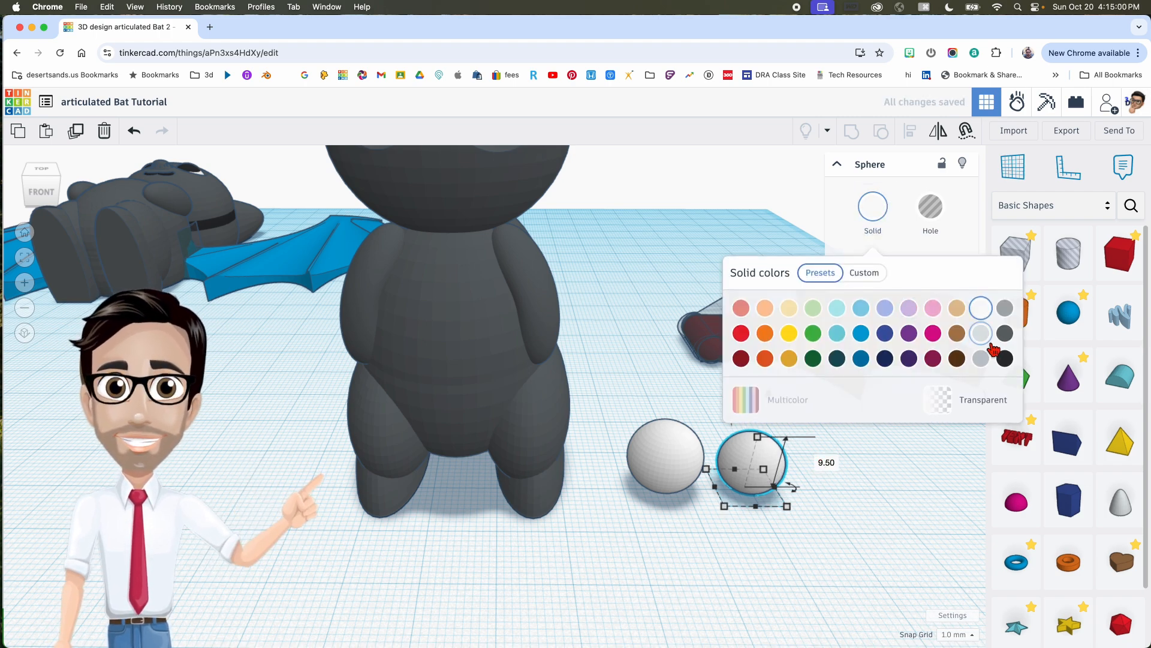
pyautogui.click(1005, 359)
pyautogui.scroll(-3, 853, 489)
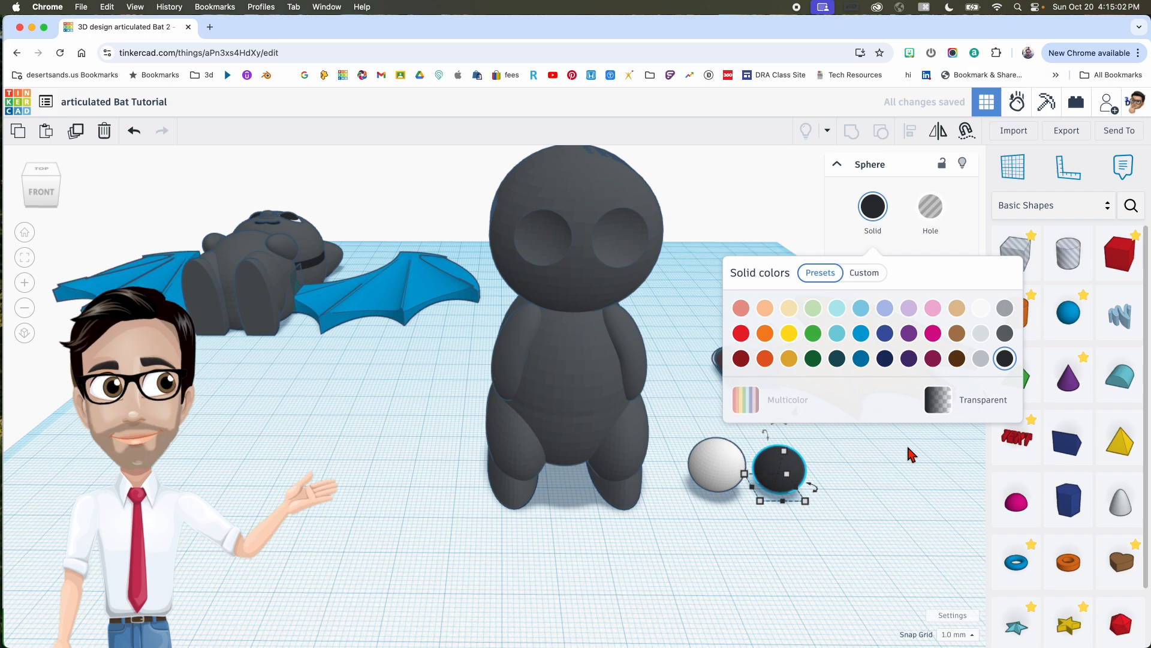
# Step: Move the black sphere into the front of the white one so it protrudes, and select both
pyautogui.moveTo(907, 445); pyautogui.dragTo(821, 433, button='middle')
pyautogui.moveTo(683, 495); pyautogui.dragTo(644, 576, button='right')
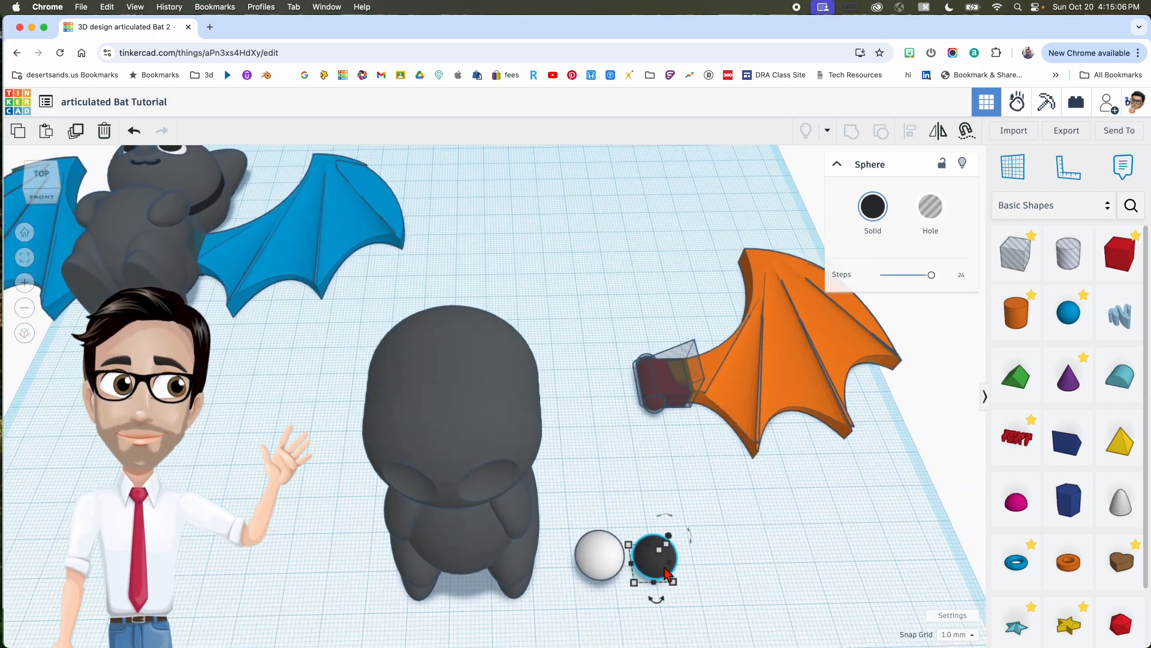
pyautogui.moveTo(641, 577); pyautogui.dragTo(609, 584)
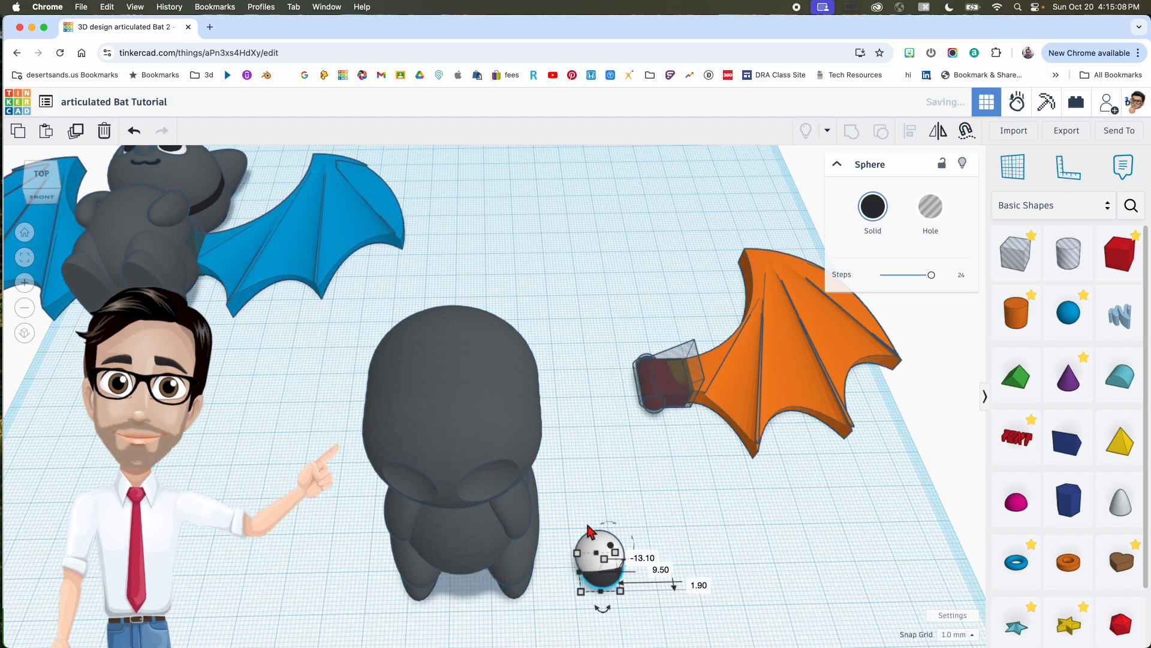
pyautogui.keyDown('shift'); pyautogui.click(592, 543); pyautogui.keyUp('shift')
pyautogui.moveTo(631, 597); pyautogui.dragTo(635, 538, button='right')
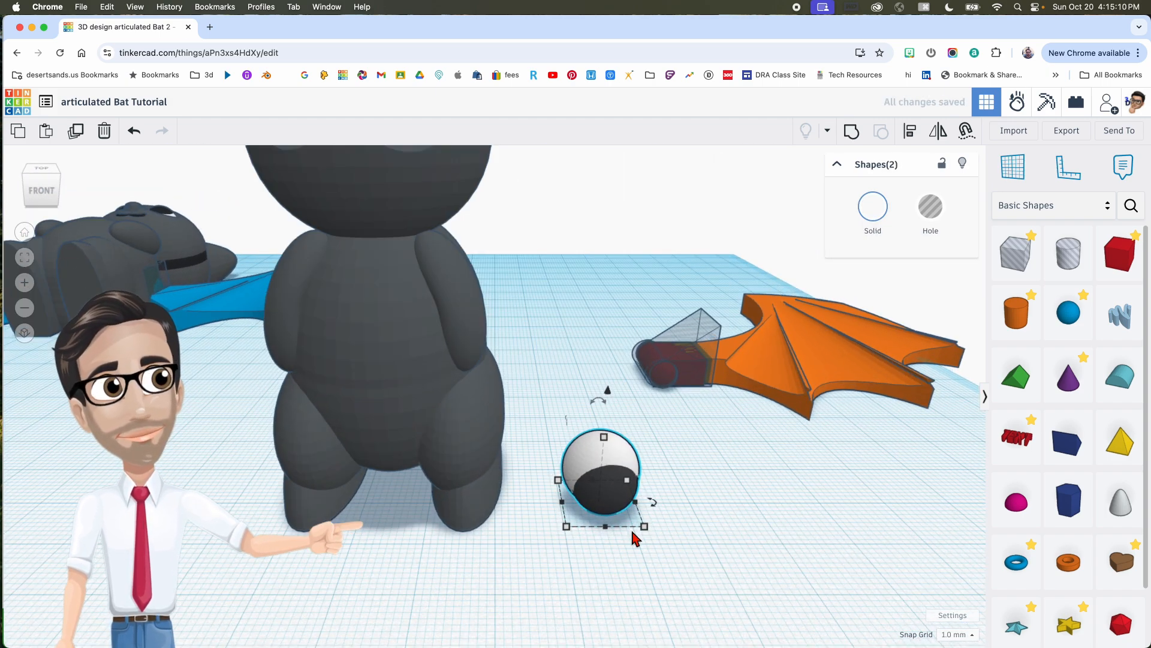
# Step: Align the black sphere with the white one, centred both sideways and in height
pyautogui.press('l')
pyautogui.click(609, 541)
pyautogui.click(672, 495)
pyautogui.moveTo(689, 527)
pyautogui.mouseDown(button='right')
pyautogui.moveTo(684, 511)
pyautogui.moveTo(676, 531)
pyautogui.mouseUp(button='right')
pyautogui.press('l')
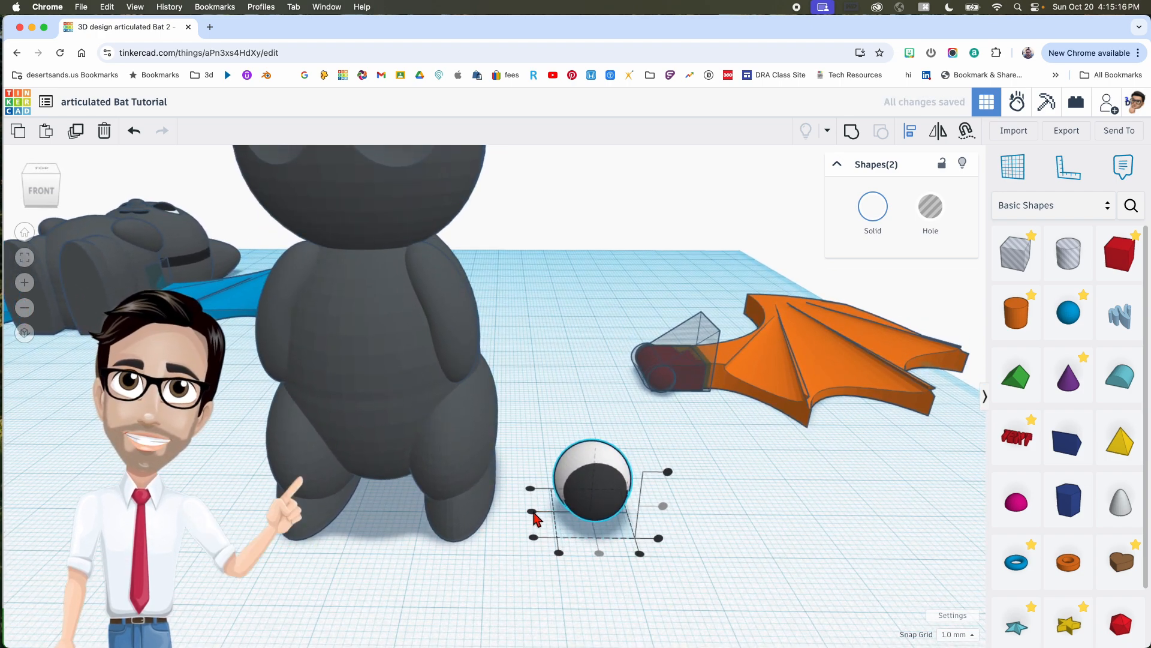
pyautogui.click(532, 512)
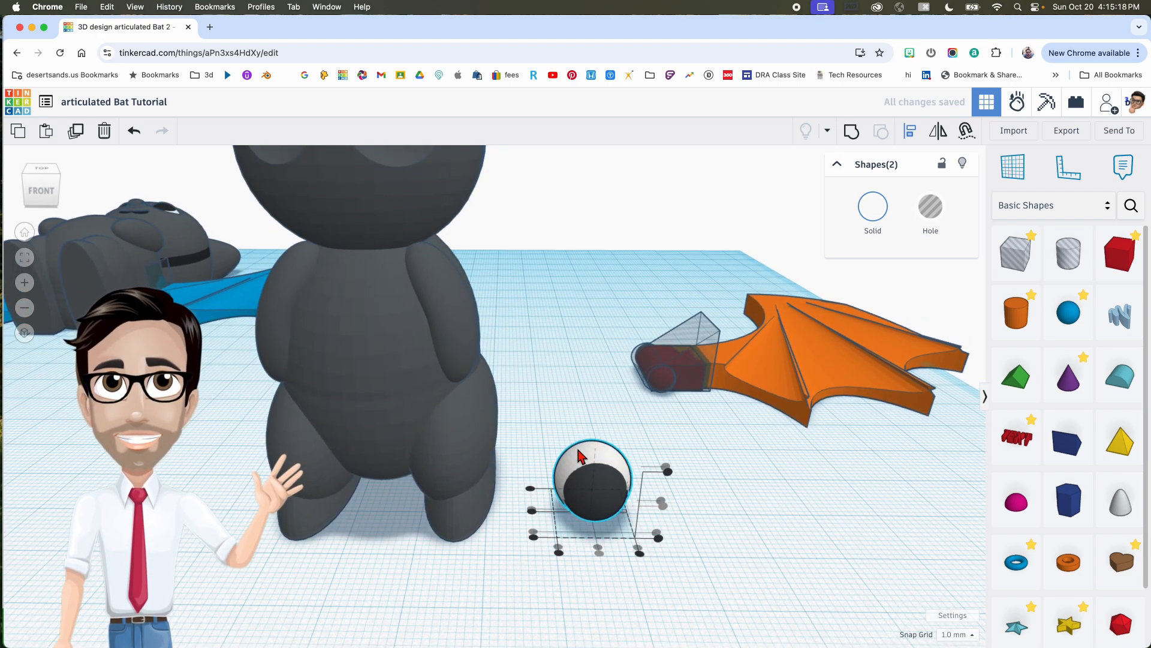
pyautogui.click(589, 432)
# Step: Group the white and black spheres into one eye and make the group multicolour
pyautogui.scroll(5, 588, 444)
pyautogui.scroll(-5, 611, 454)
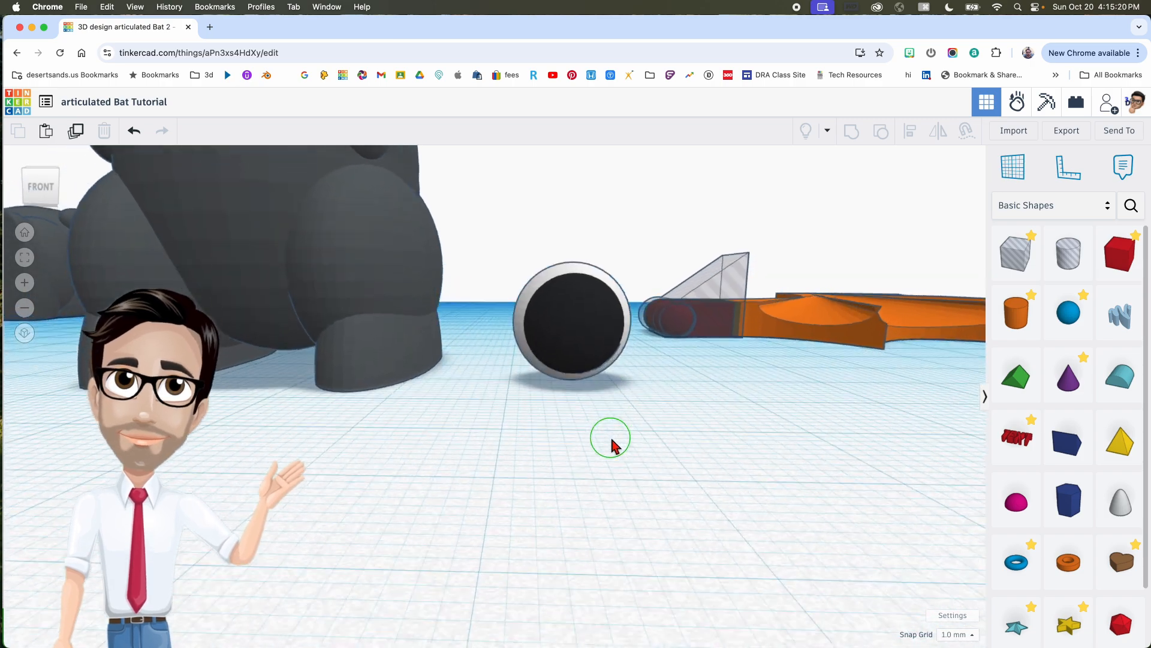
pyautogui.scroll(5, 608, 458)
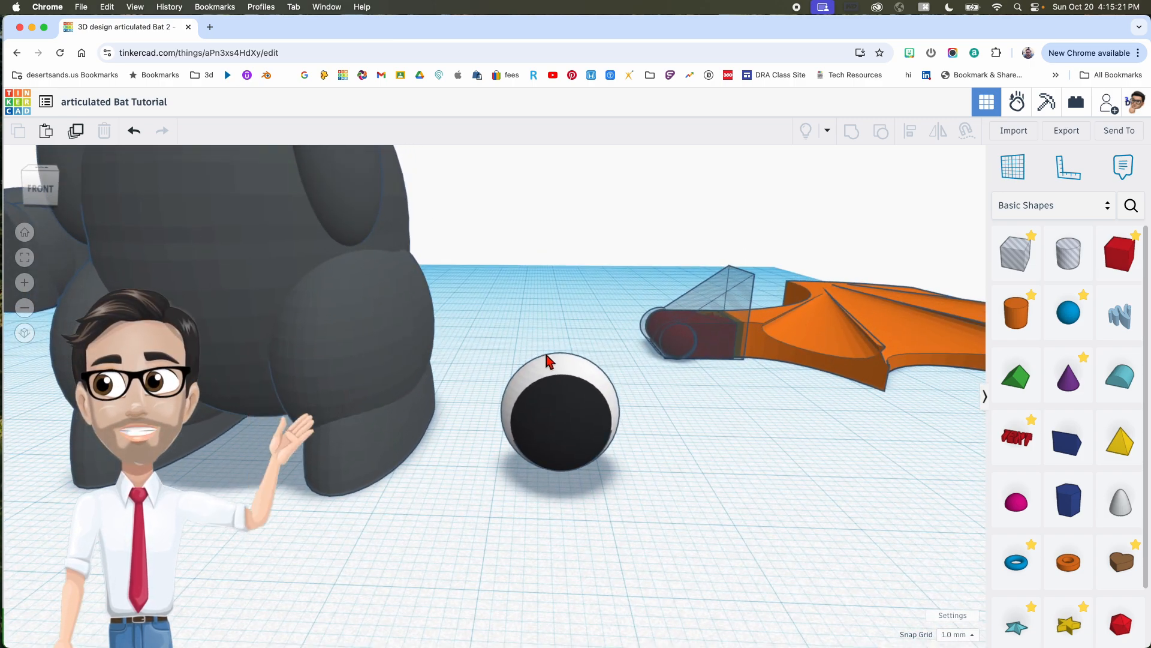
pyautogui.click(591, 447)
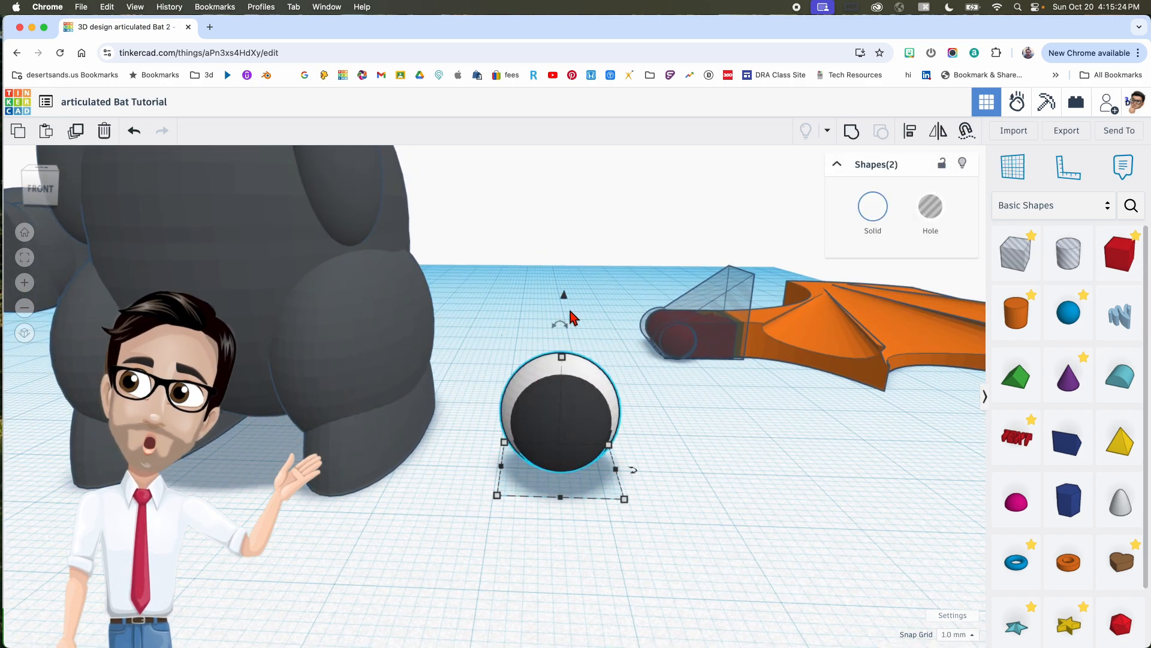
pyautogui.hotkey('ctrl', 'g')
pyautogui.click(875, 211)
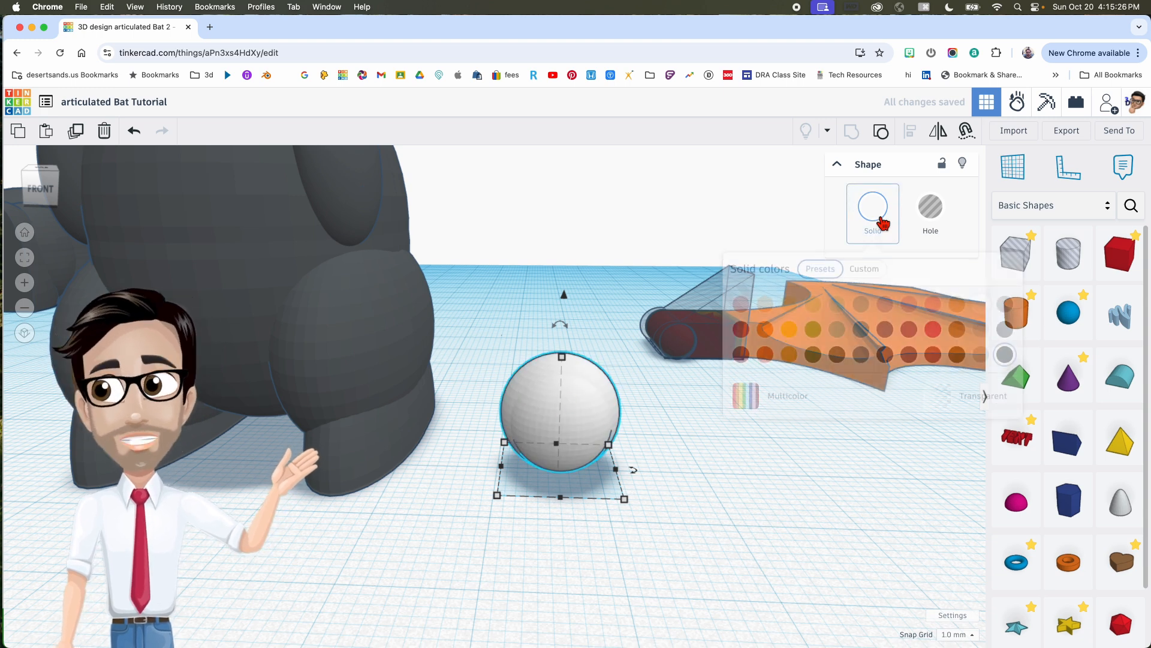
pyautogui.click(757, 405)
pyautogui.click(654, 432)
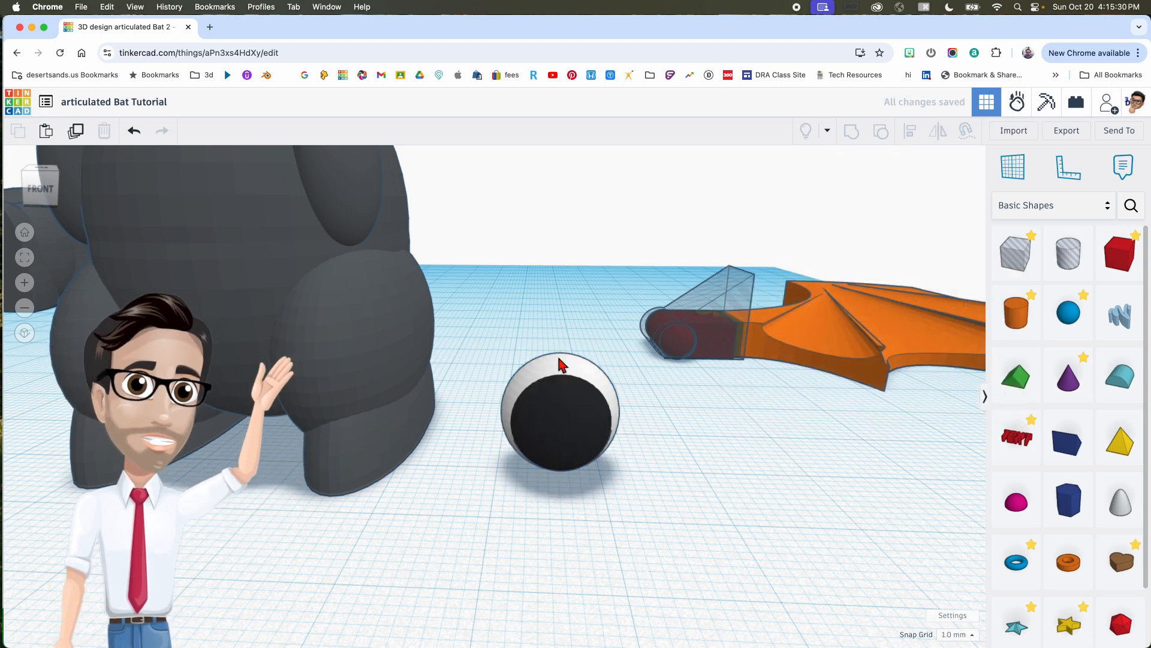
# Step: Raise the grouped eye to the height of the head's eye sockets and bring it next to the head
pyautogui.click(576, 415)
pyautogui.moveTo(564, 303); pyautogui.dragTo(561, 149)
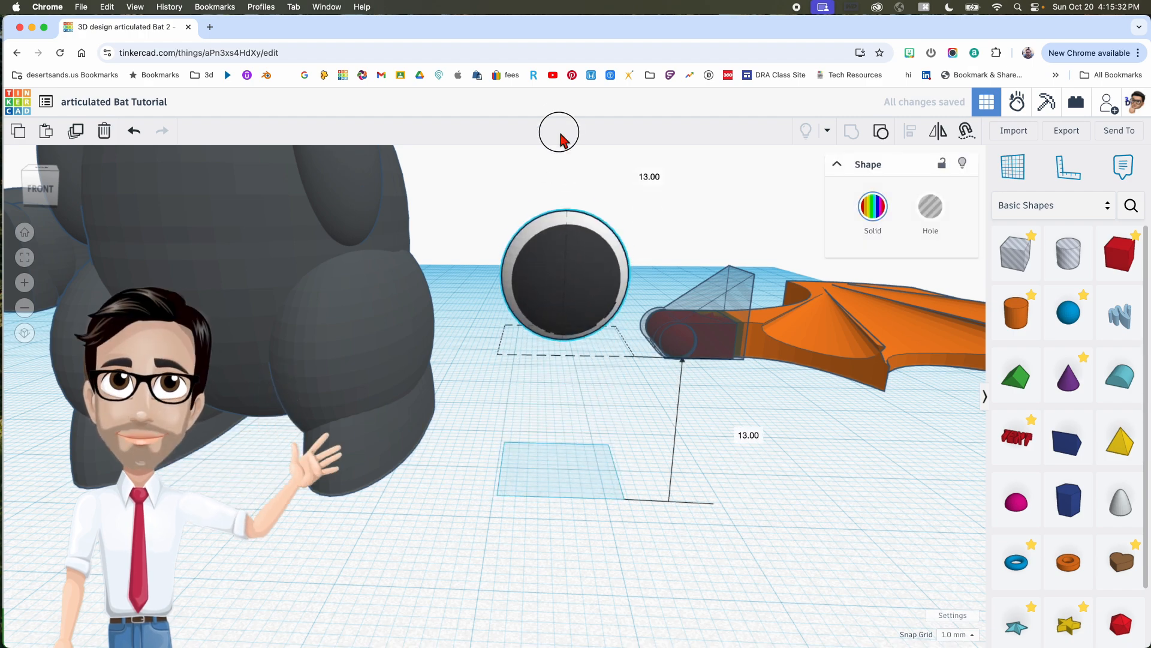
pyautogui.moveTo(581, 252); pyautogui.dragTo(611, 367, button='right')
pyautogui.moveTo(635, 462); pyautogui.dragTo(695, 191)
pyautogui.moveTo(707, 349); pyautogui.dragTo(589, 337)
pyautogui.moveTo(607, 347); pyautogui.dragTo(618, 355, button='right')
pyautogui.scroll(-5, 618, 355)
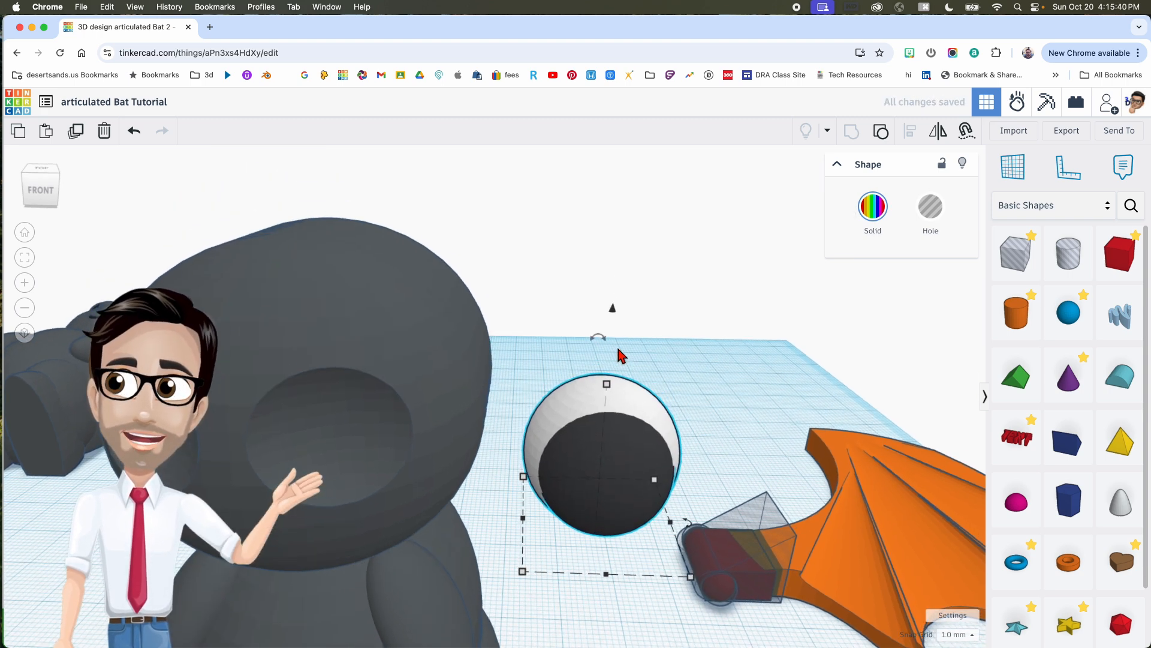
# Step: Shift the eye sideways toward the head until it sits in the nearer socket
pyautogui.press('Left')
pyautogui.press('Left')
pyautogui.press('Left')
pyautogui.press('Left')
pyautogui.press('Left')
pyautogui.press('Left')
pyautogui.press('Left')
pyautogui.press('Left')
pyautogui.press('Left')
pyautogui.press('Left')
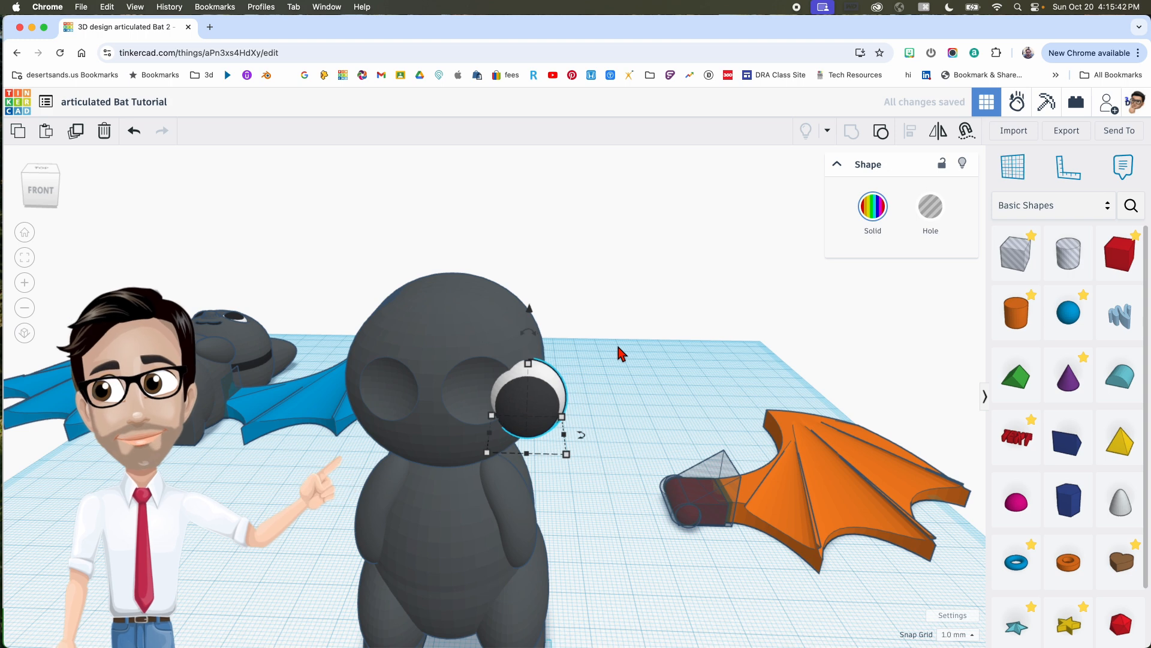
pyautogui.moveTo(636, 356); pyautogui.dragTo(646, 341, button='right')
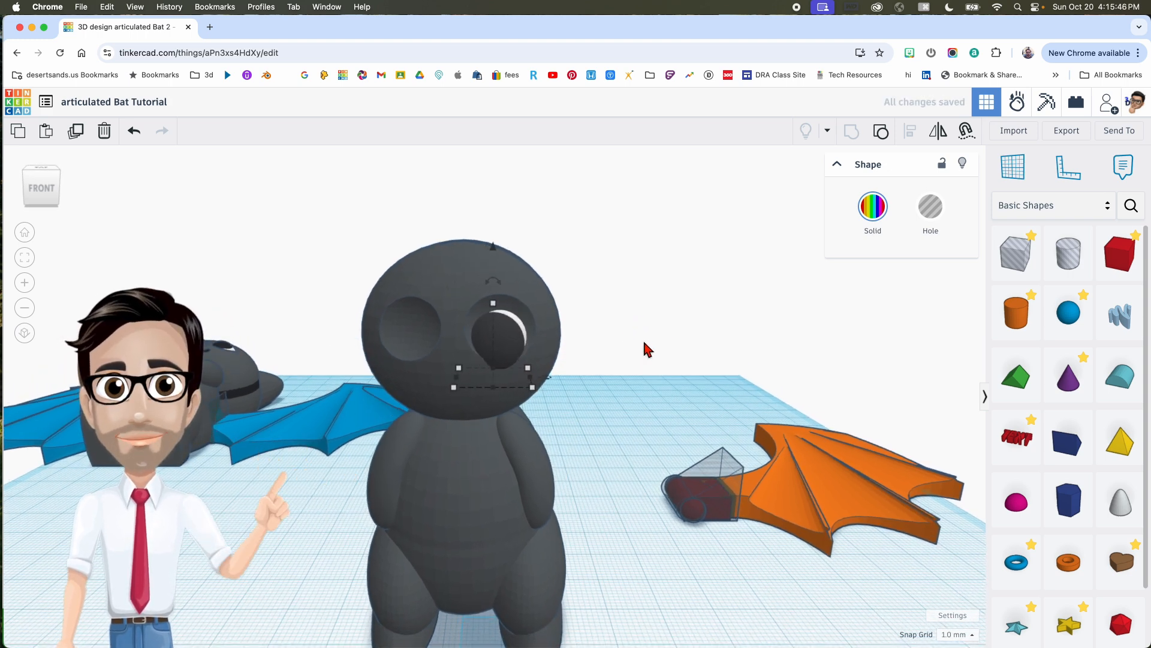
# Step: Nudge the eye upward and slightly outward to centre it in the socket
pyautogui.press('super+Up')
pyautogui.press('super+Up')
pyautogui.press('super+Up')
pyautogui.press('super+Up')
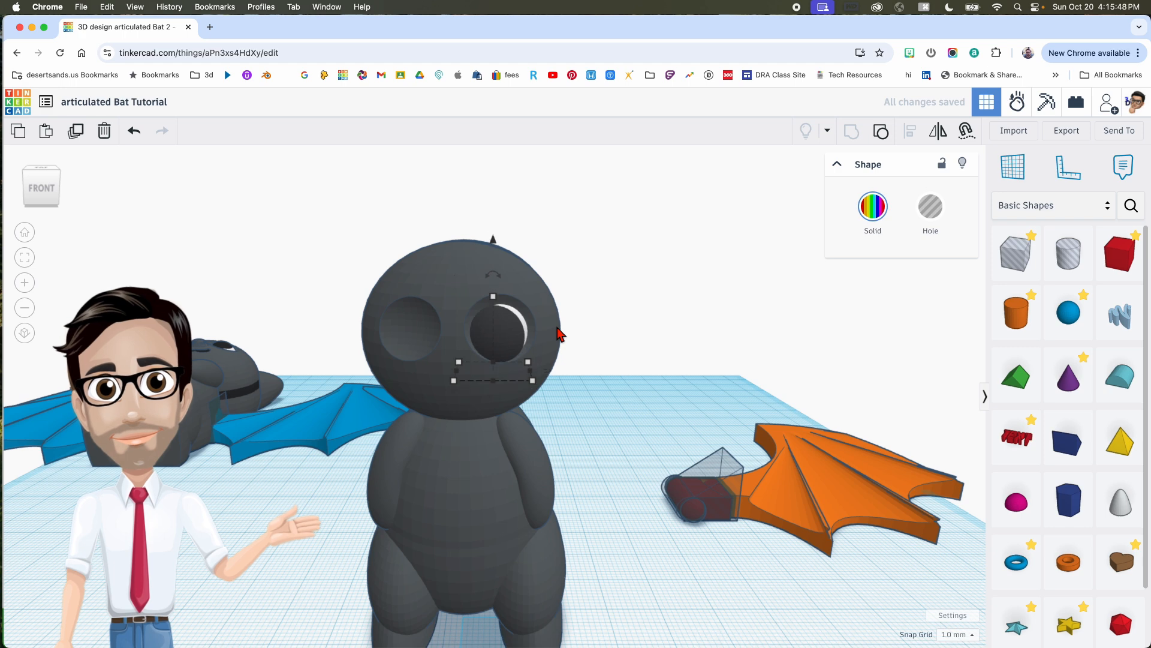
pyautogui.press('Right')
pyautogui.press('Right')
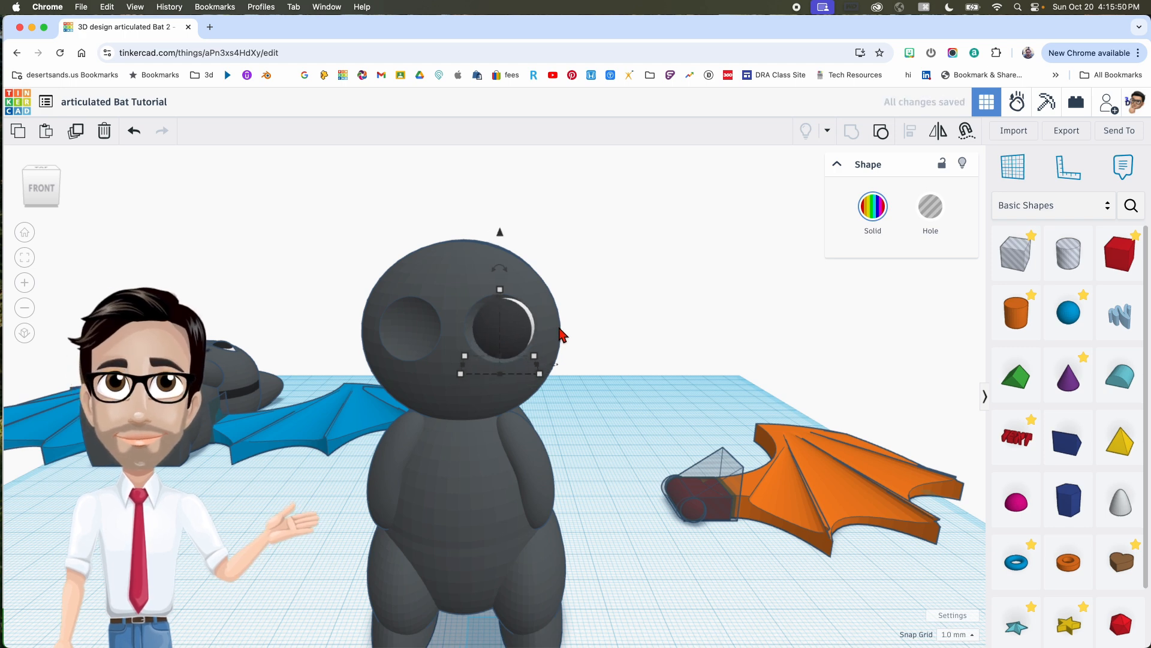
# Step: Scale the eye down slightly so that it fits inside the socket
pyautogui.scroll(1, 507, 342)
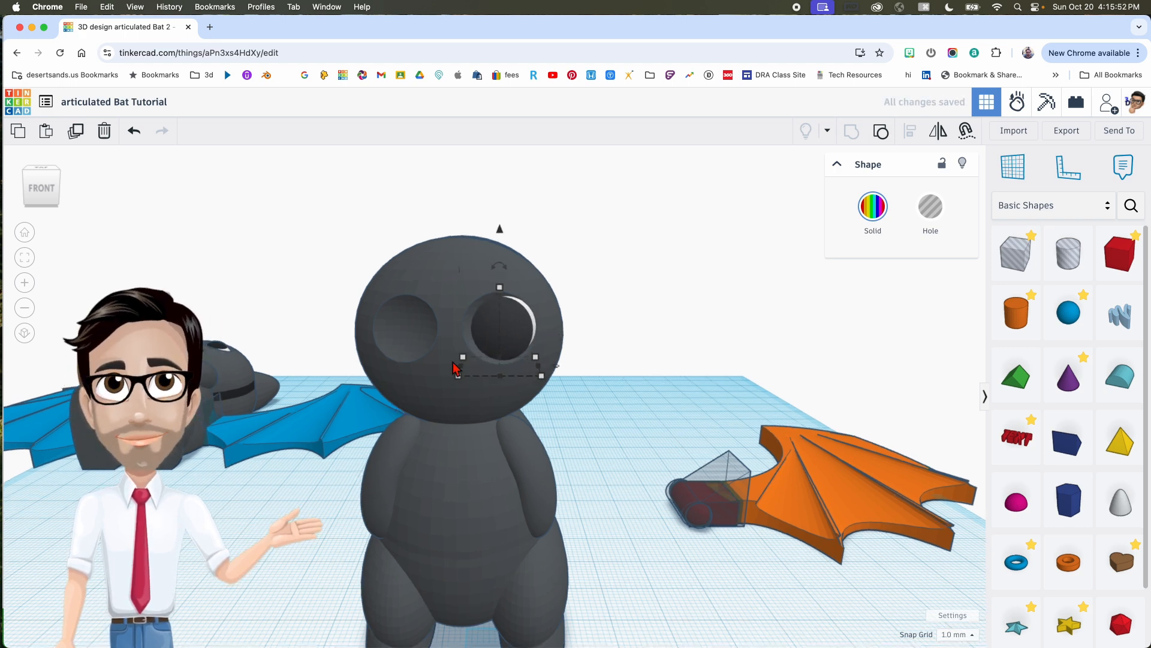
pyautogui.moveTo(562, 394); pyautogui.dragTo(559, 398, button='right')
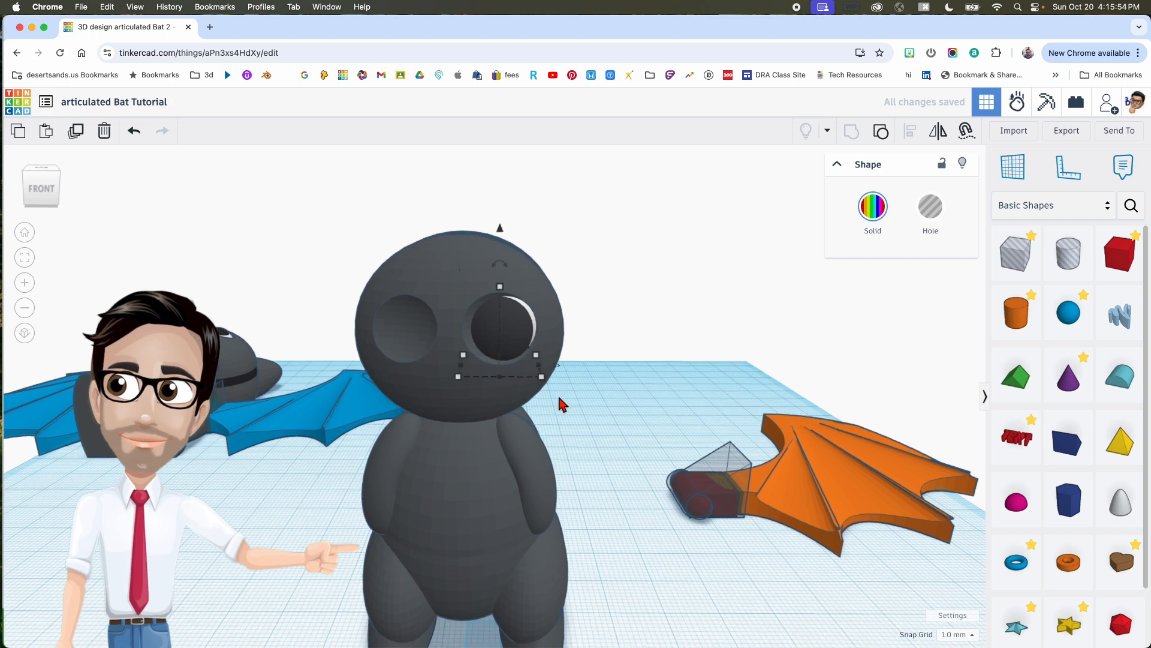
pyautogui.click(500, 287)
pyautogui.moveTo(502, 290); pyautogui.dragTo(501, 296)
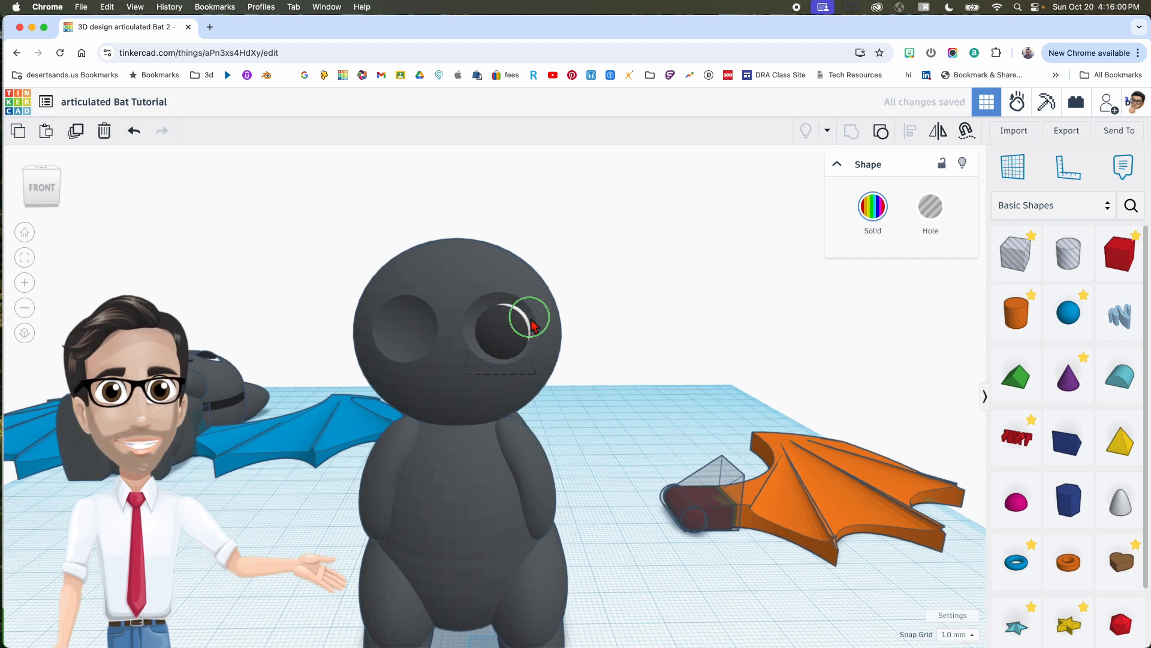
# Step: Move the eye slightly toward the front of the socket and check its fit from several angles
pyautogui.moveTo(521, 327); pyautogui.dragTo(497, 324, button='right')
pyautogui.scroll(3, 503, 343)
pyautogui.moveTo(559, 373); pyautogui.dragTo(670, 358)
pyautogui.press('Down')
pyautogui.press('Down')
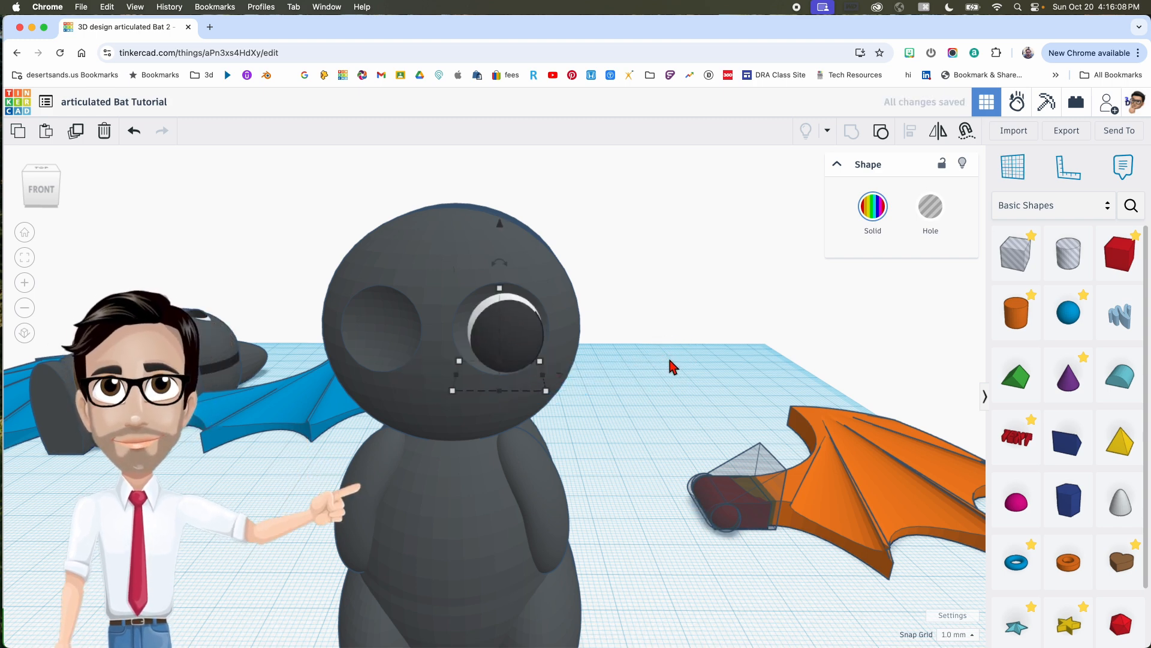
pyautogui.moveTo(662, 356); pyautogui.dragTo(590, 404, button='right')
pyautogui.moveTo(591, 406); pyautogui.dragTo(662, 383)
pyautogui.moveTo(611, 349); pyautogui.dragTo(590, 334, button='right')
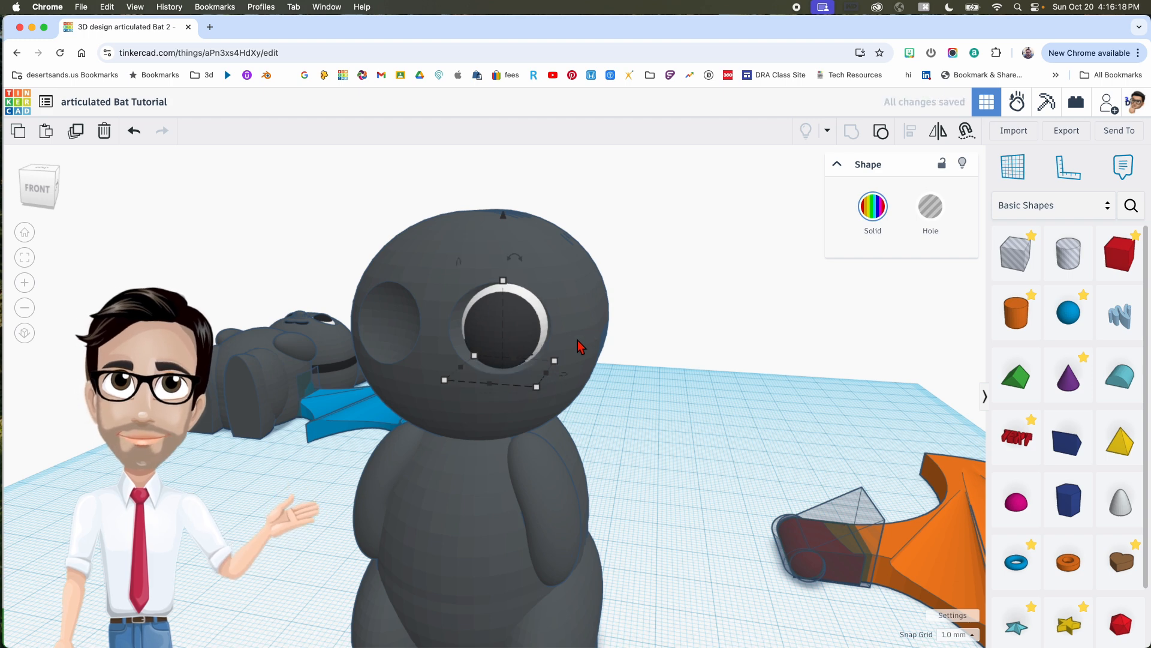
# Step: Set the snap grid to 0.1 mm for finer positioning of the eye
pyautogui.click(957, 634)
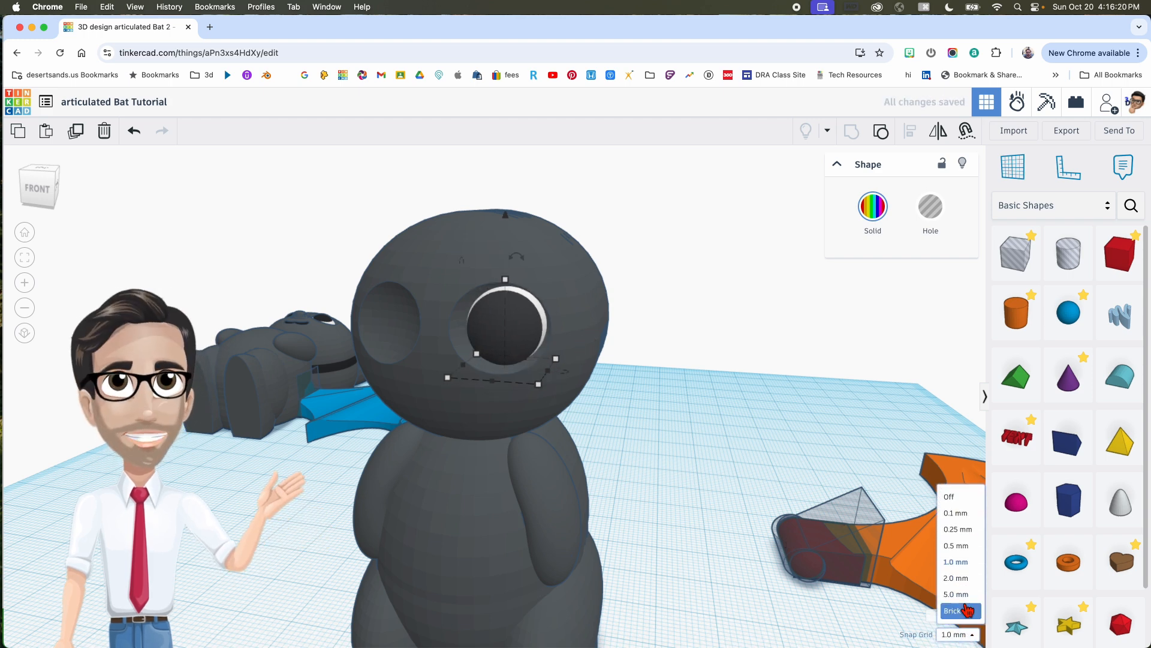
pyautogui.click(956, 514)
pyautogui.moveTo(656, 459); pyautogui.dragTo(686, 442, button='right')
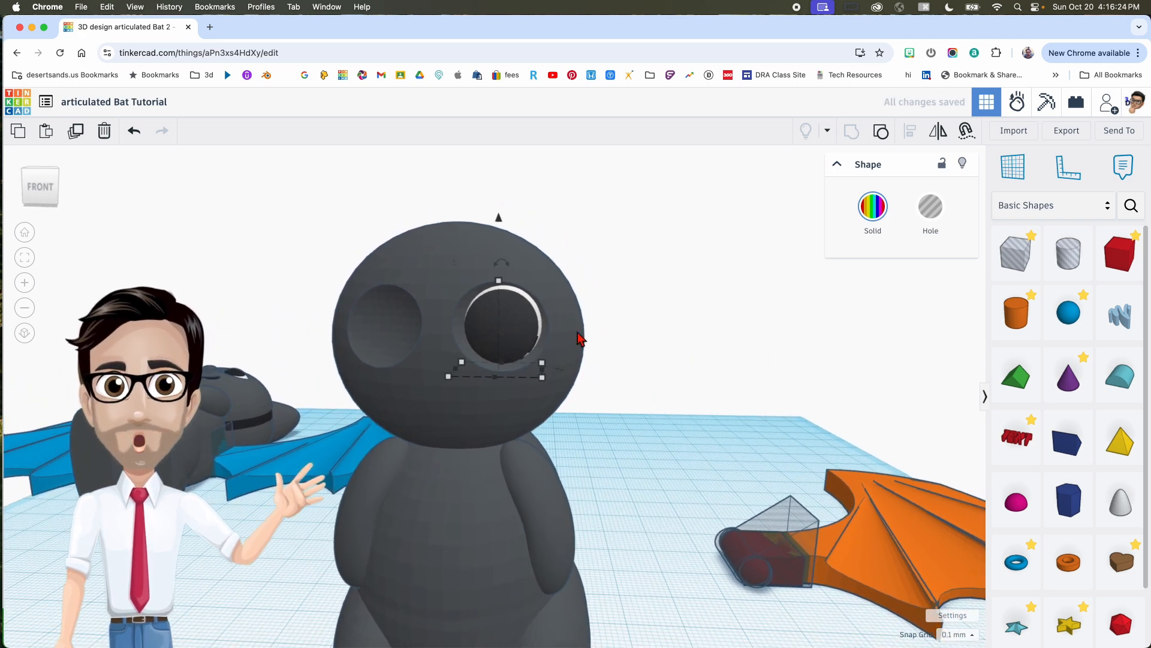
# Step: Duplicate the fitted eye and mirror the copy from side to side
pyautogui.click(521, 327)
pyautogui.click(521, 327)
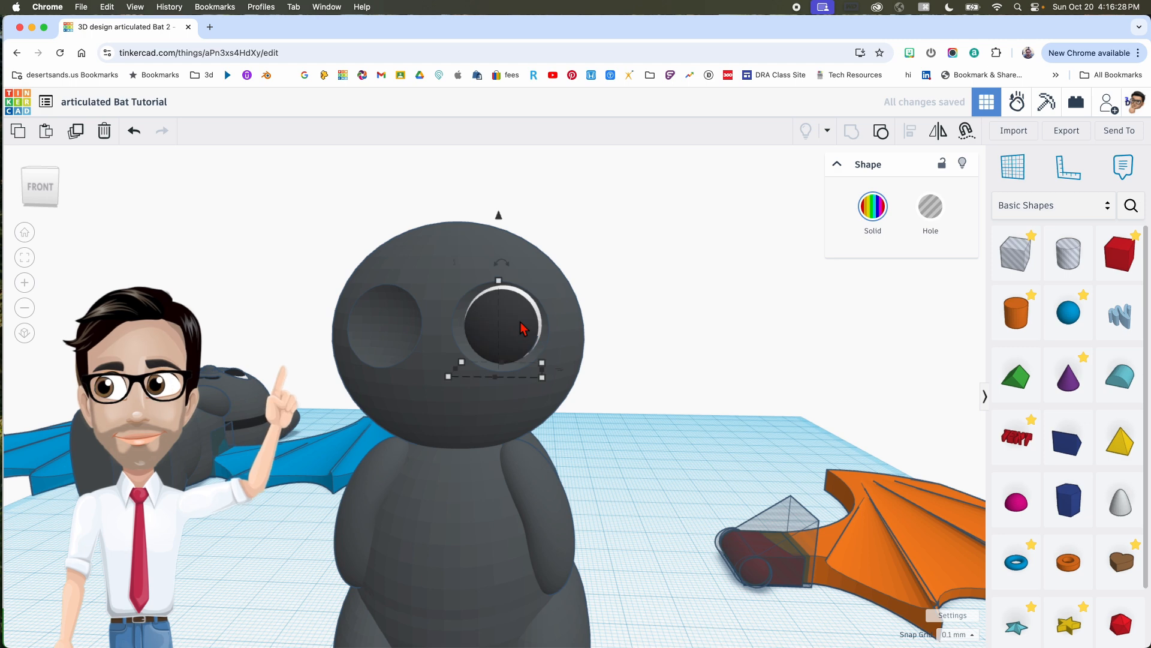
pyautogui.press('m')
pyautogui.moveTo(531, 389); pyautogui.dragTo(511, 416, button='right')
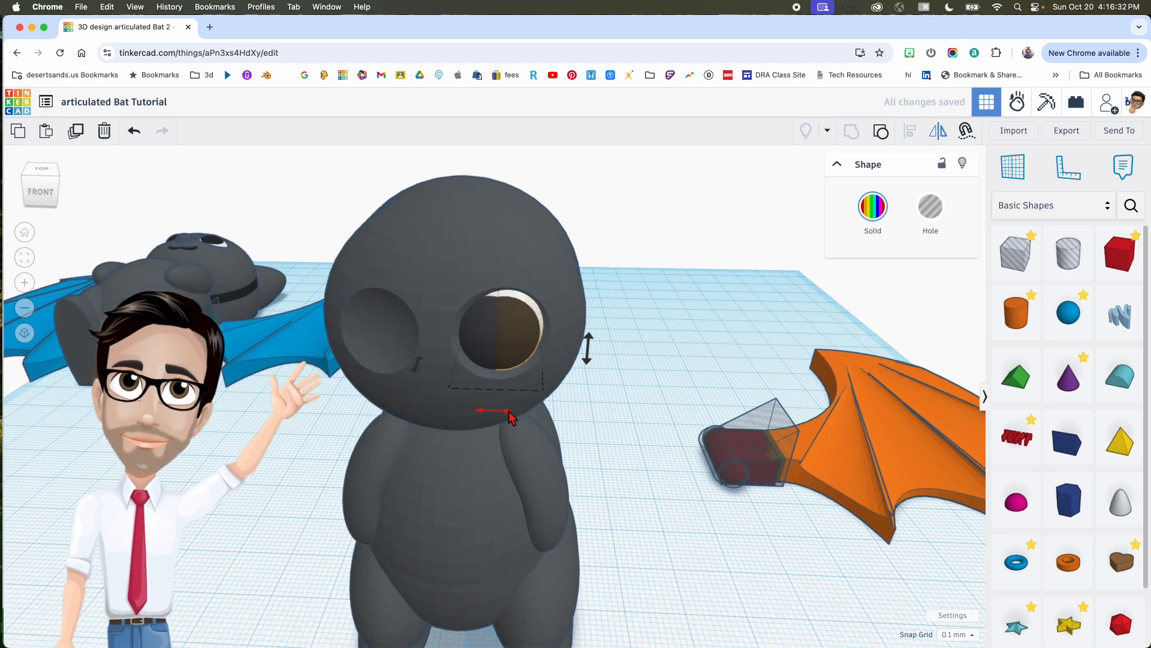
pyautogui.click(502, 414)
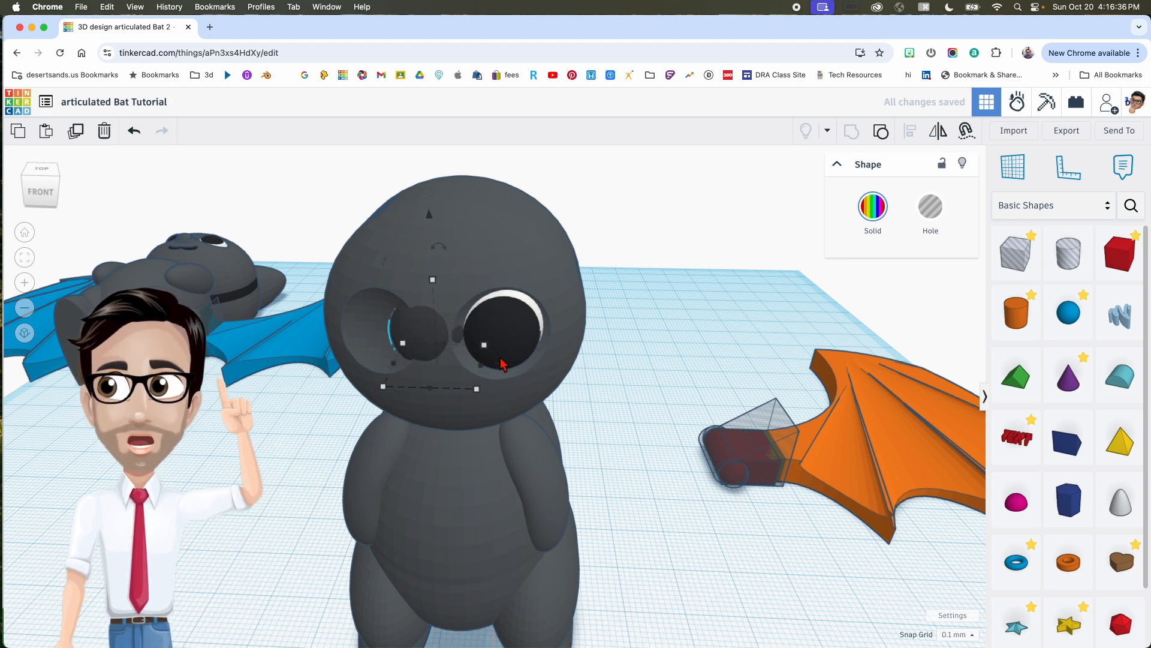
# Step: Move the mirrored eye sideways into the empty socket and check both eyes from the front
pyautogui.click(522, 345)
pyautogui.moveTo(524, 353); pyautogui.dragTo(555, 326, button='right')
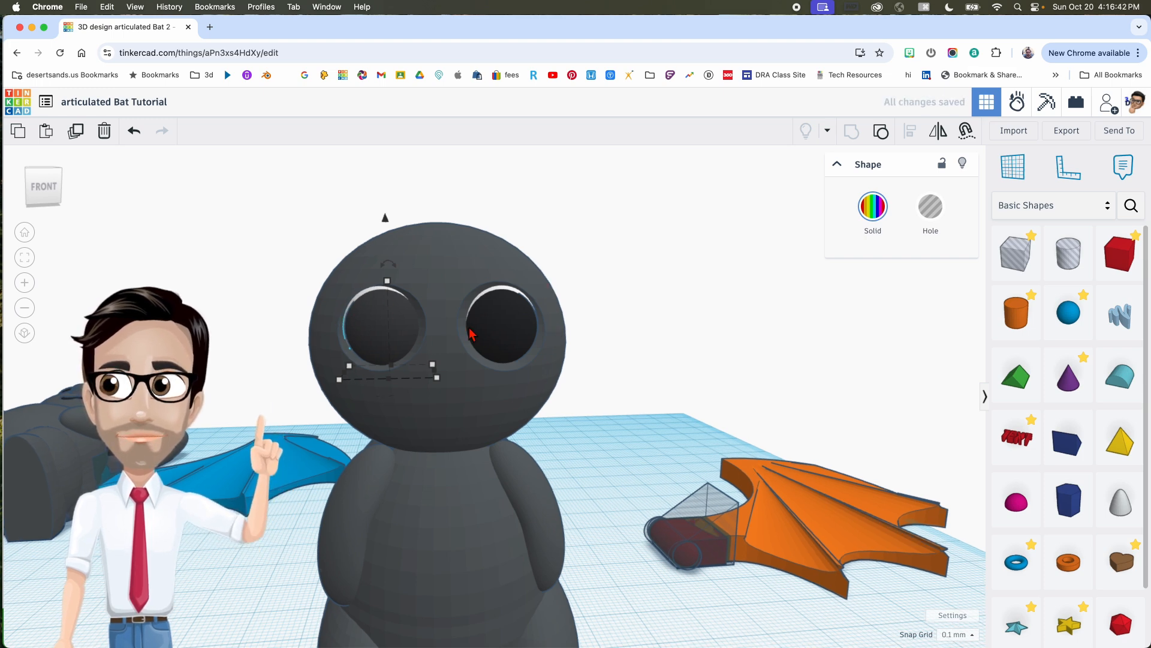
pyautogui.scroll(-2, 483, 326)
pyautogui.moveTo(483, 325); pyautogui.dragTo(485, 318, button='middle')
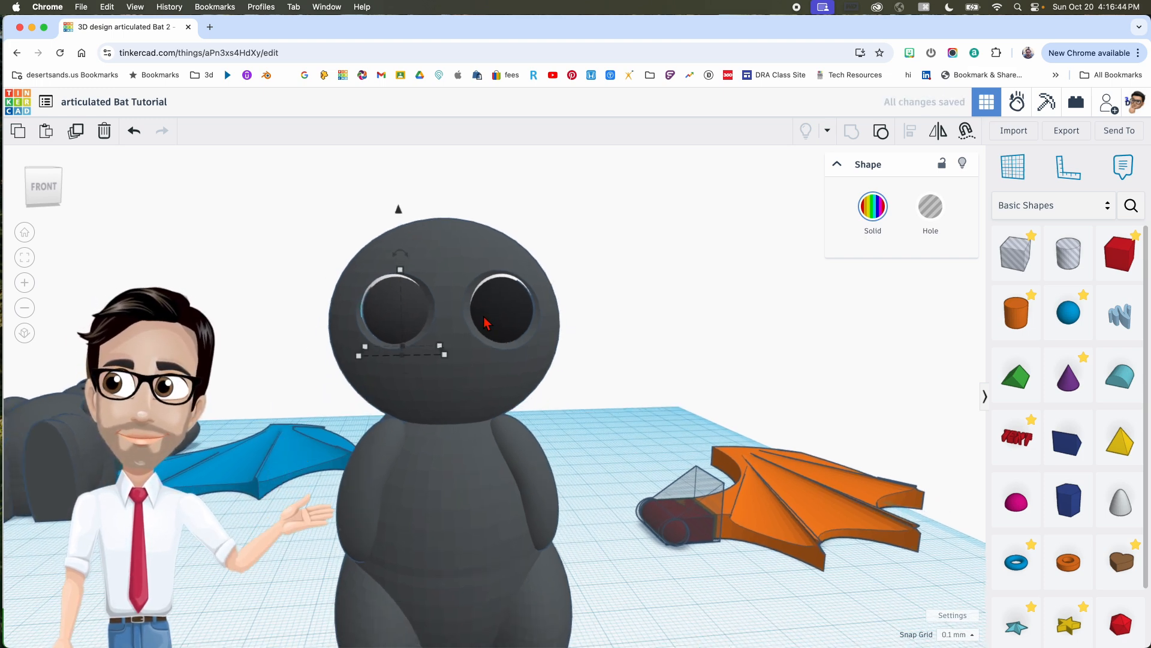
pyautogui.scroll(-5, 532, 380)
pyautogui.moveTo(537, 385); pyautogui.dragTo(629, 389, button='right')
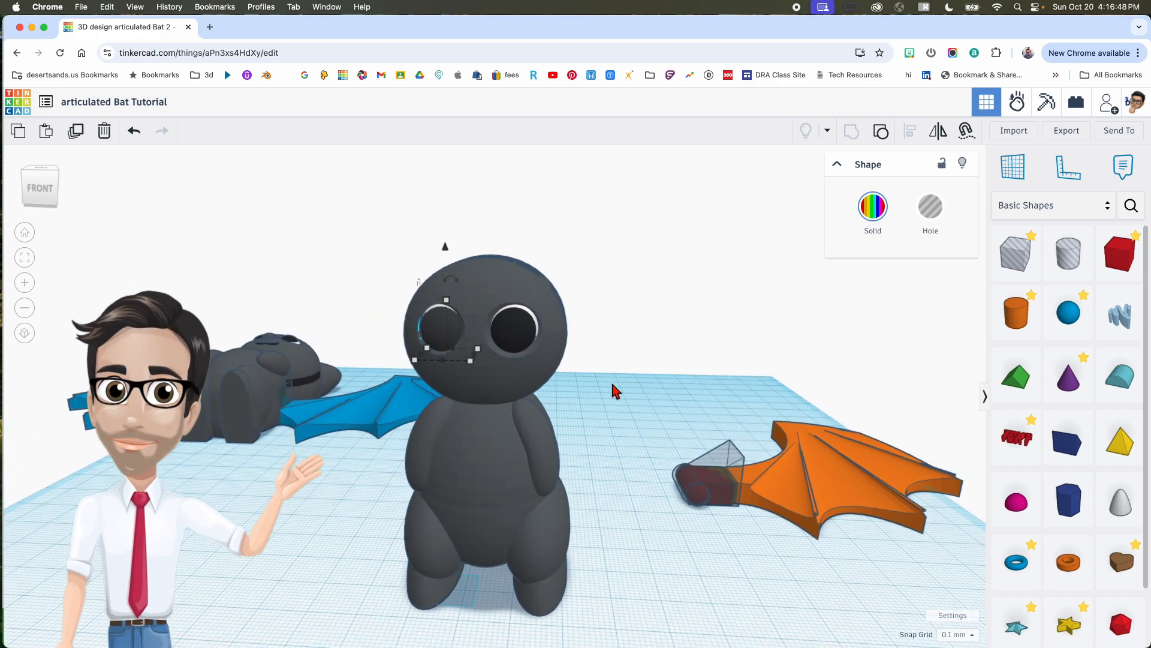
pyautogui.click(618, 383)
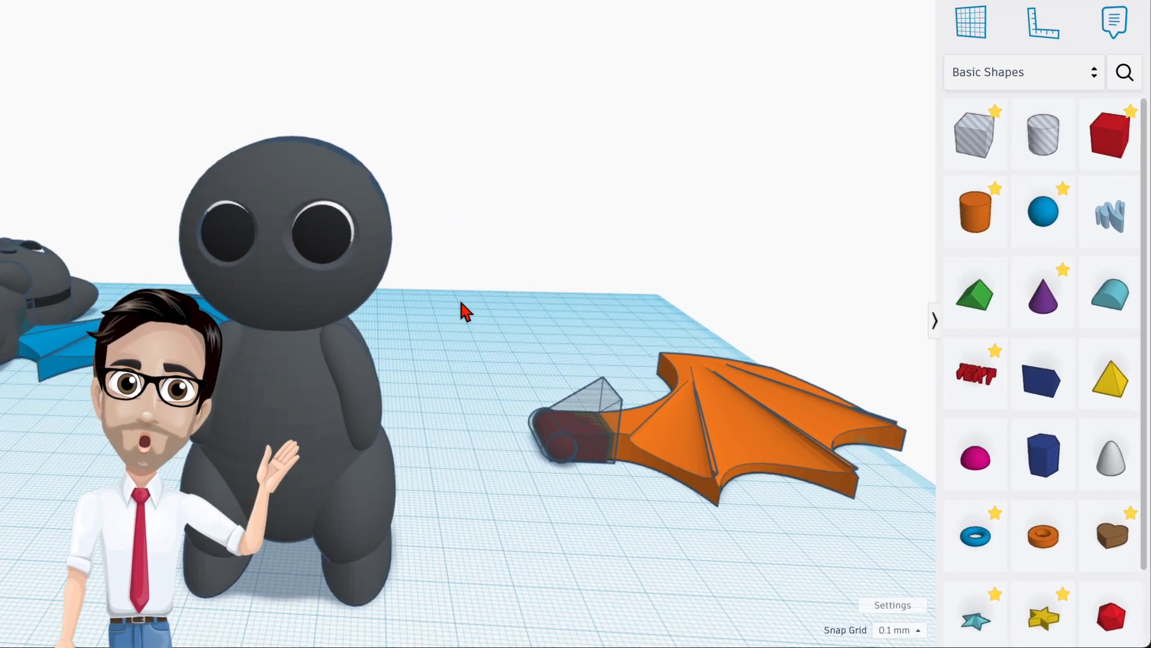
# Step: Place a sphere on the workplane beside the bat and set its height to 6 mm
pyautogui.scroll(-2, 461, 303)
pyautogui.moveTo(1040, 219); pyautogui.dragTo(534, 515)
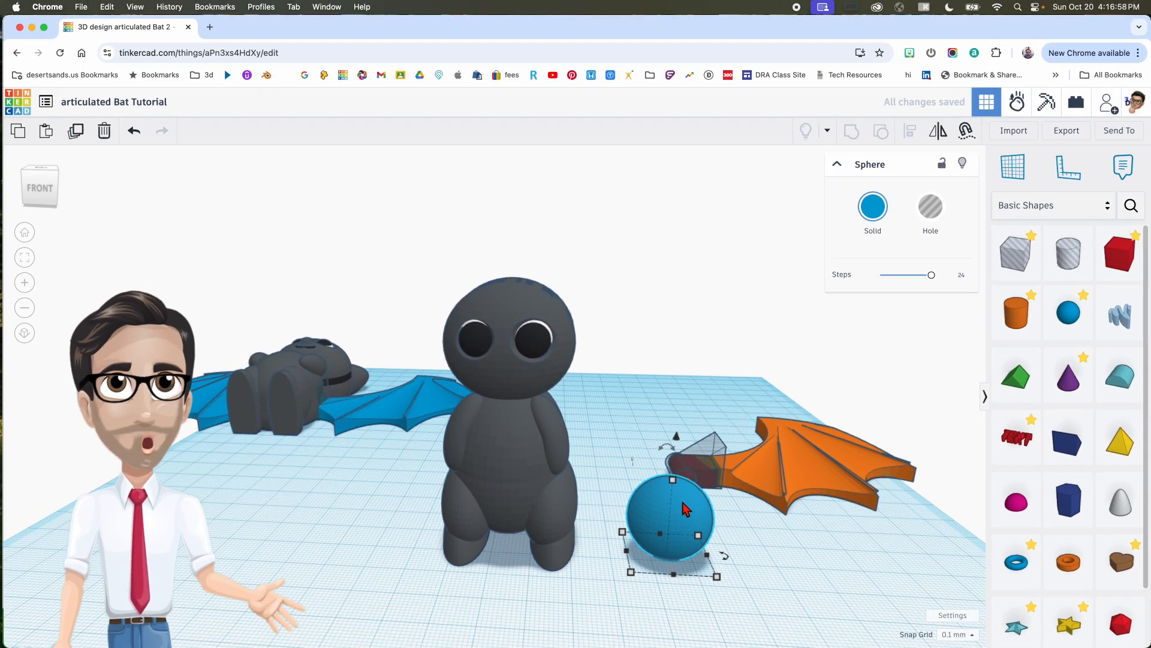
pyautogui.moveTo(673, 479)
pyautogui.click(746, 517)
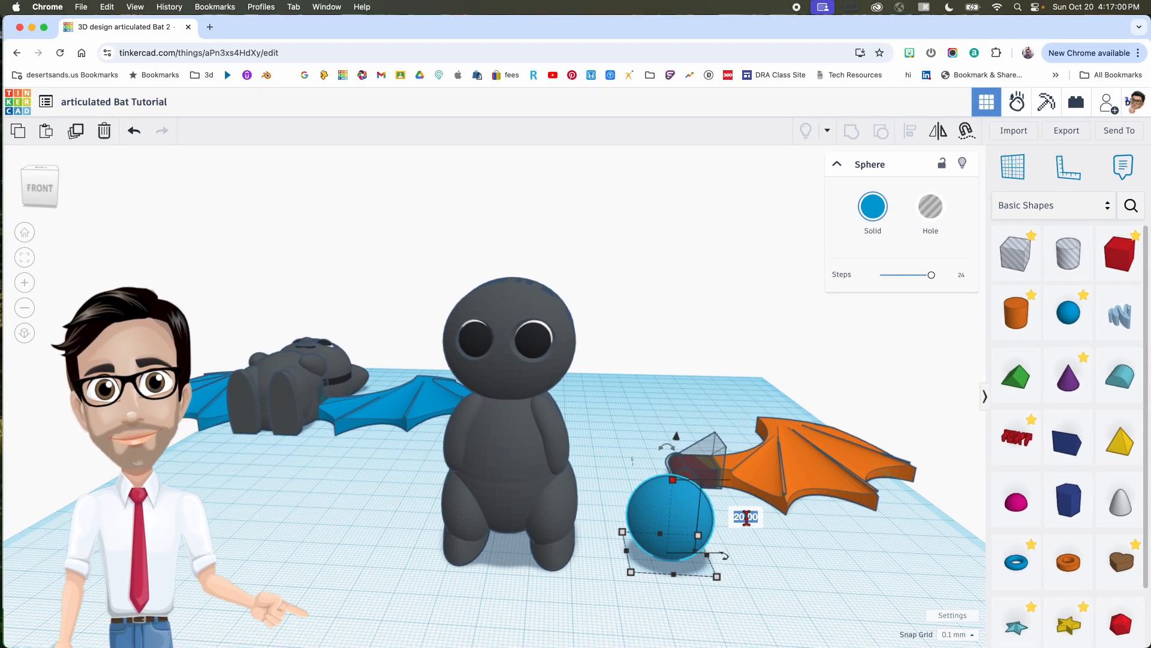
pyautogui.write('6')
pyautogui.press('Return')
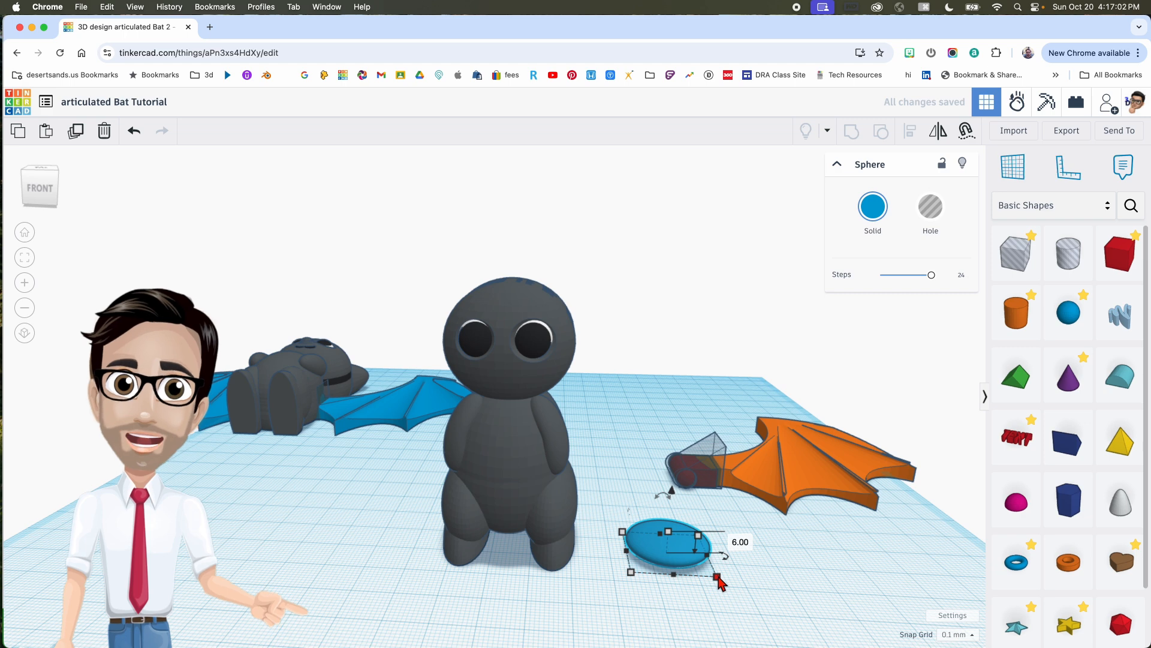
# Step: Set the flattened sphere's width to 8.6 mm and its length to 22 mm
pyautogui.moveTo(718, 578)
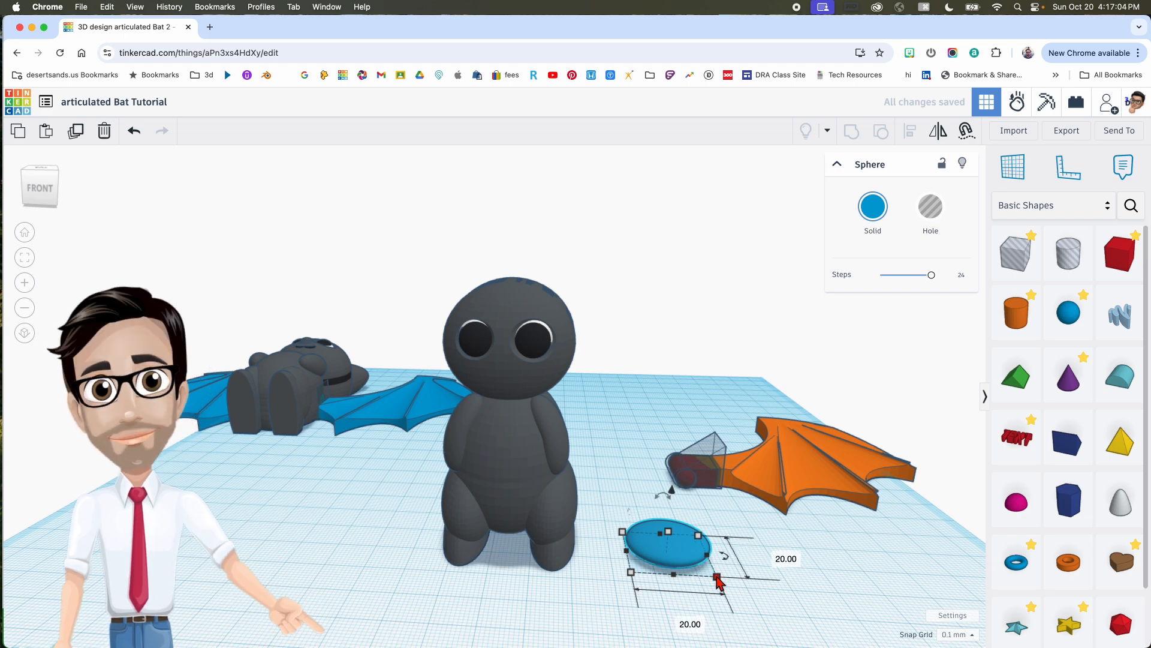
pyautogui.click(692, 625)
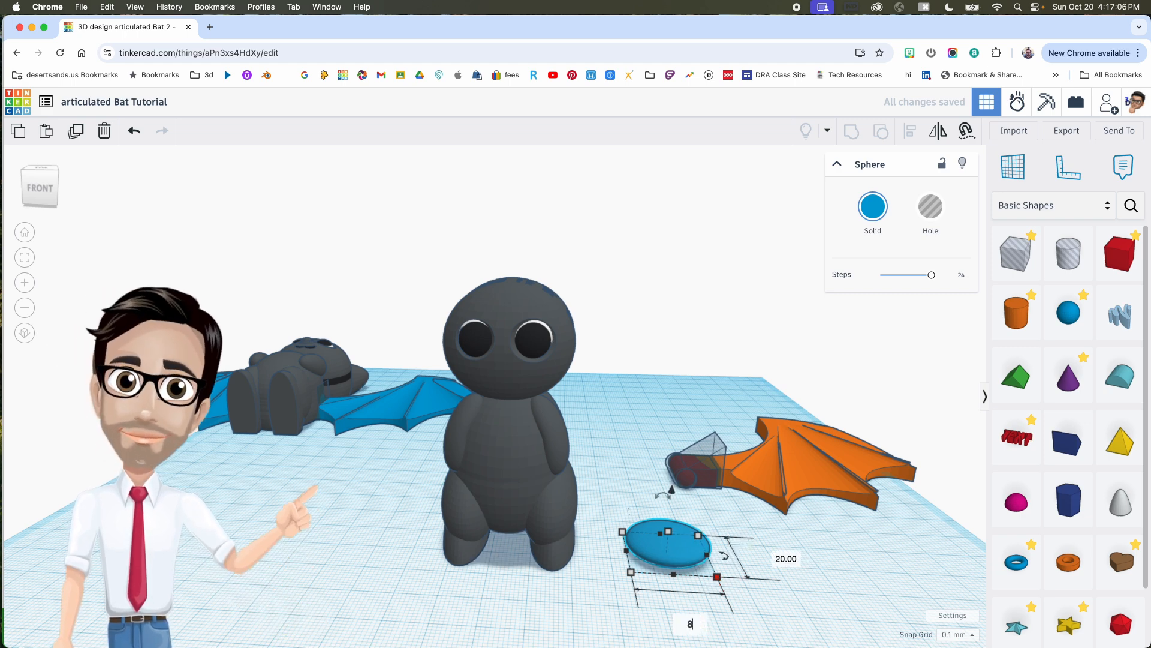
pyautogui.write('8.6')
pyautogui.press('Return')
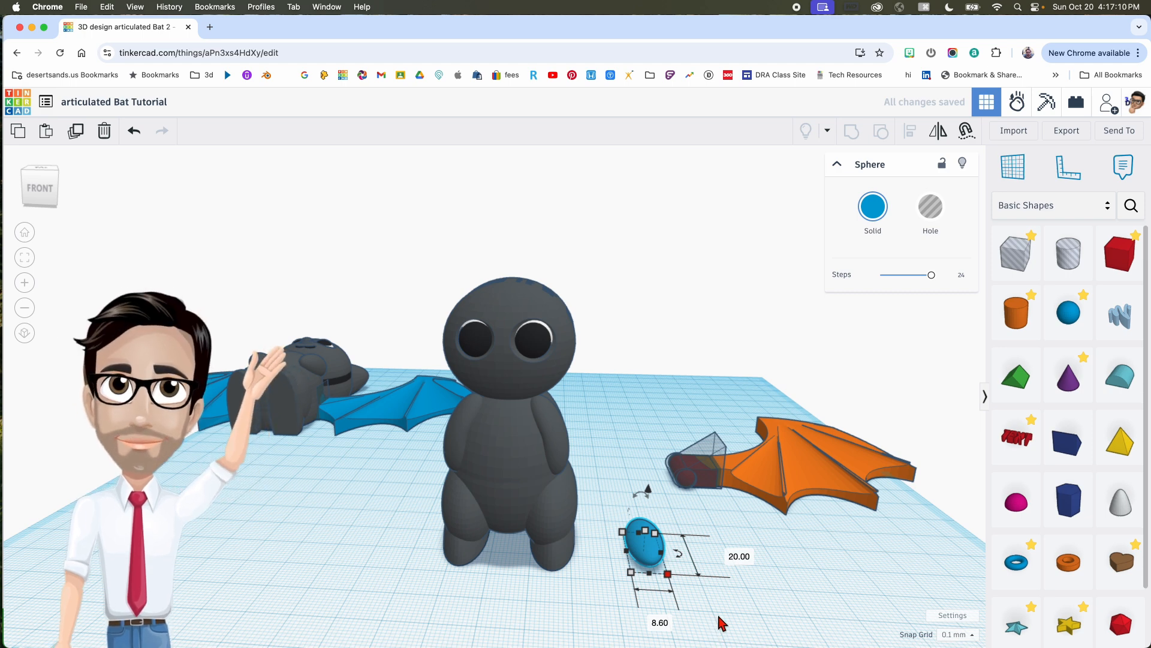
pyautogui.click(737, 556)
pyautogui.write('22')
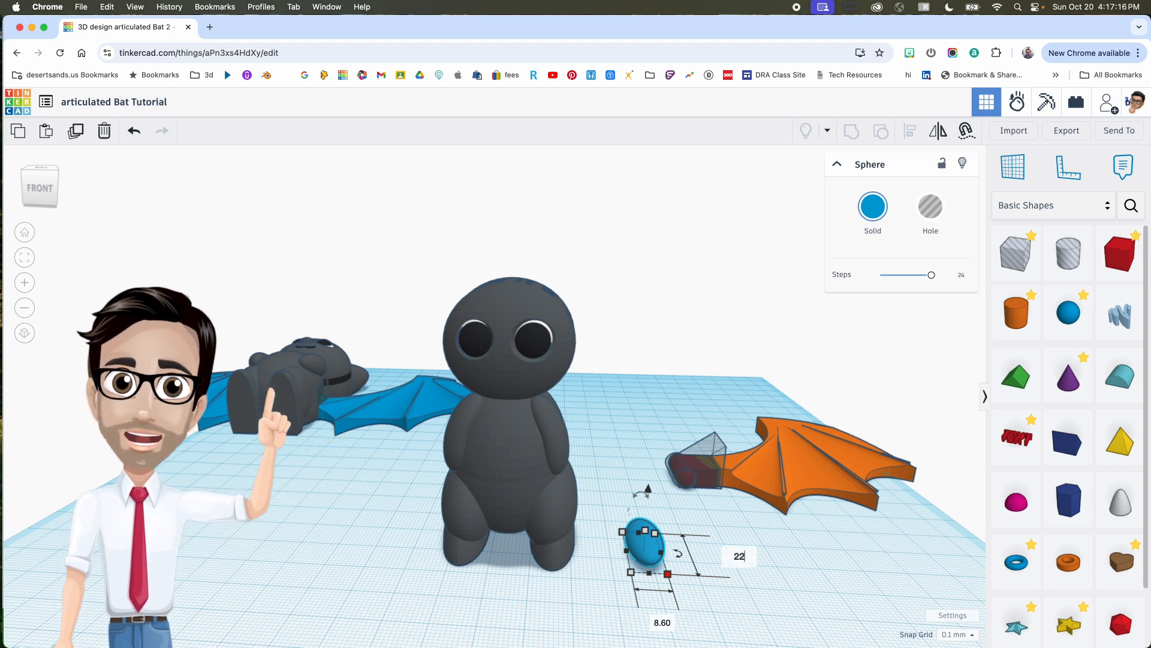
pyautogui.press('Return')
# Step: Raise the flattened sphere about 53.7 mm above the workplane and colour it dark grey
pyautogui.moveTo(741, 574); pyautogui.dragTo(705, 572, button='right')
pyautogui.moveTo(638, 493); pyautogui.dragTo(650, 267)
pyautogui.click(873, 206)
pyautogui.click(1005, 333)
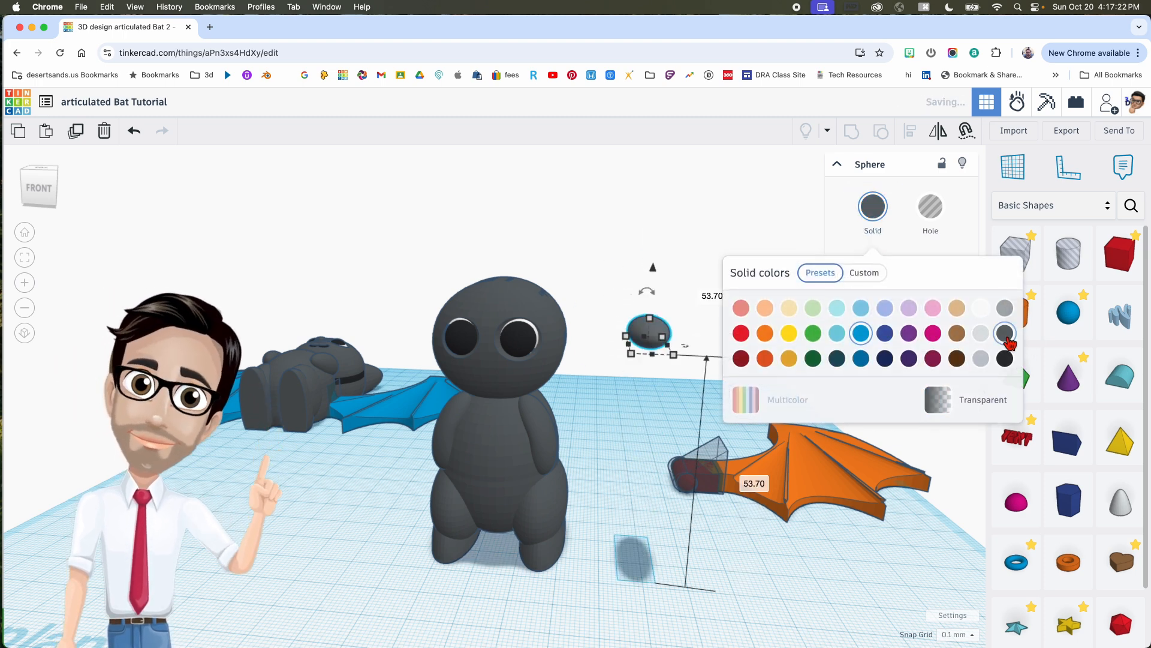
# Step: Tilt the dark grey sphere slightly about its side-to-side axis, as seen from the bat's side
pyautogui.moveTo(666, 344); pyautogui.dragTo(507, 363, button='right')
pyautogui.click(391, 347)
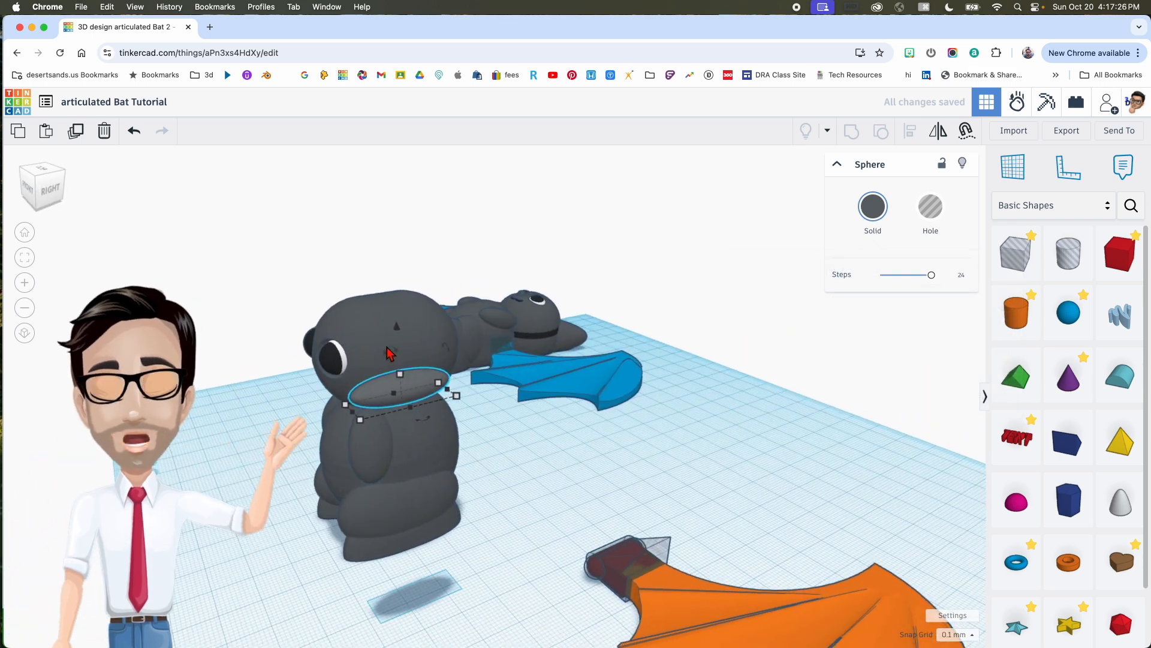
pyautogui.moveTo(390, 347); pyautogui.dragTo(390, 347)
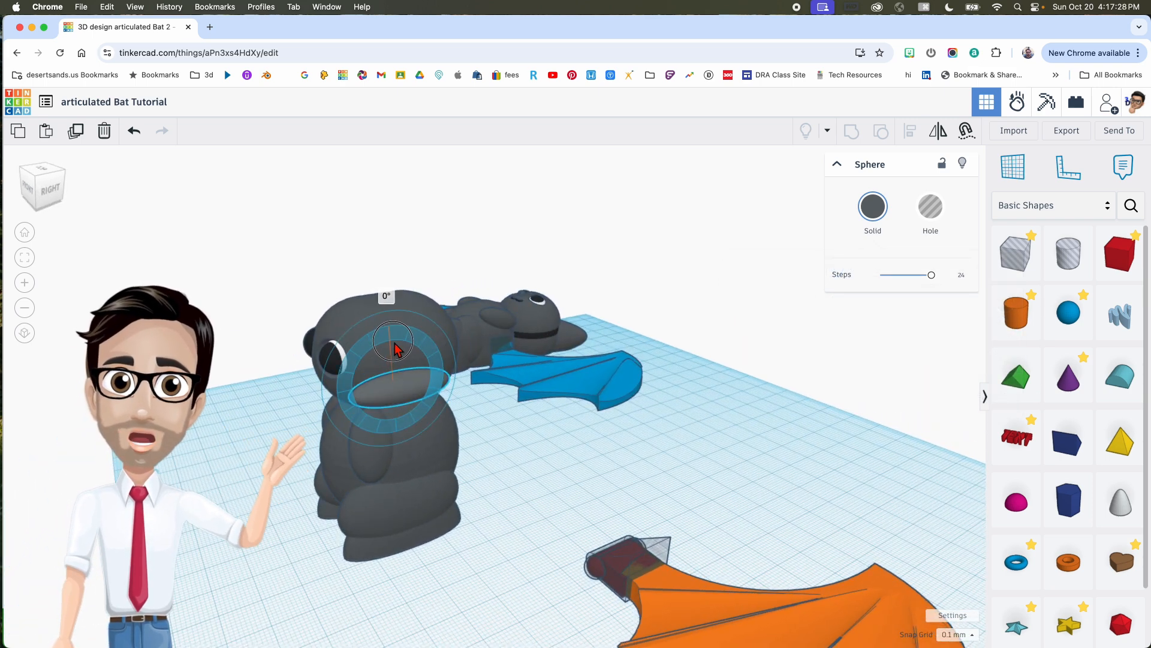
pyautogui.moveTo(396, 347); pyautogui.dragTo(398, 361)
# Step: Move the tilted sphere into the head so that its tip protrudes as a snout centred just below the eyes
pyautogui.moveTo(400, 365); pyautogui.dragTo(638, 386, button='right')
pyautogui.moveTo(639, 385); pyautogui.dragTo(463, 365)
pyautogui.moveTo(463, 360); pyautogui.dragTo(509, 353, button='right')
pyautogui.moveTo(509, 267); pyautogui.dragTo(515, 310)
pyautogui.moveTo(516, 313); pyautogui.dragTo(534, 316, button='right')
pyautogui.scroll(3, 533, 379)
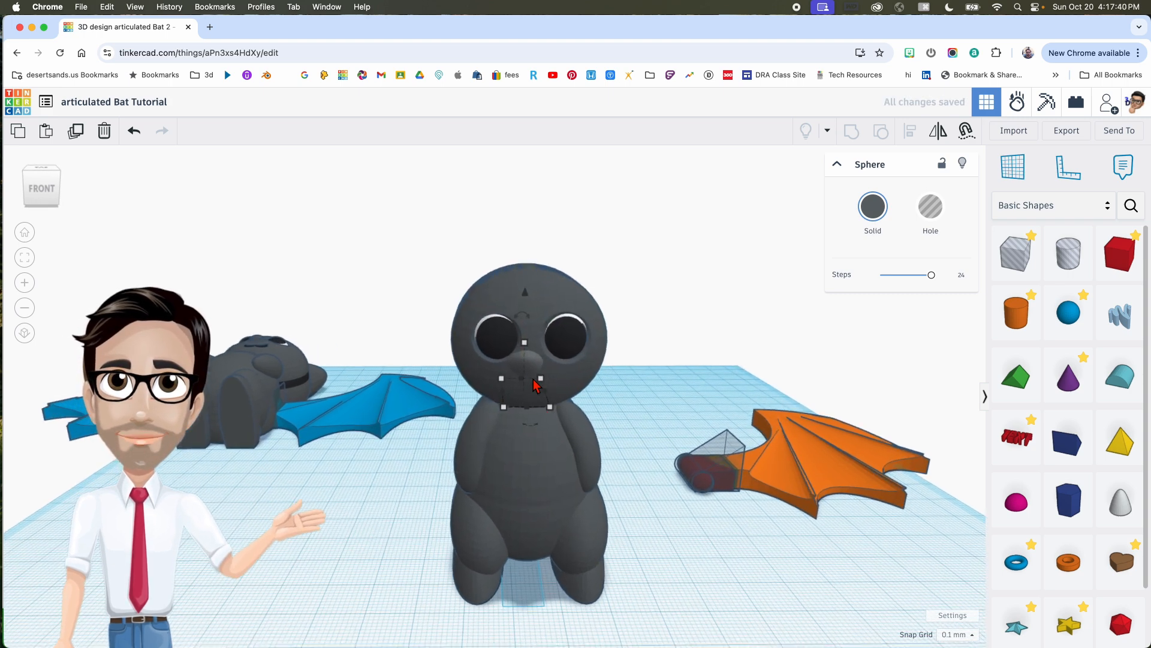
pyautogui.scroll(2, 536, 384)
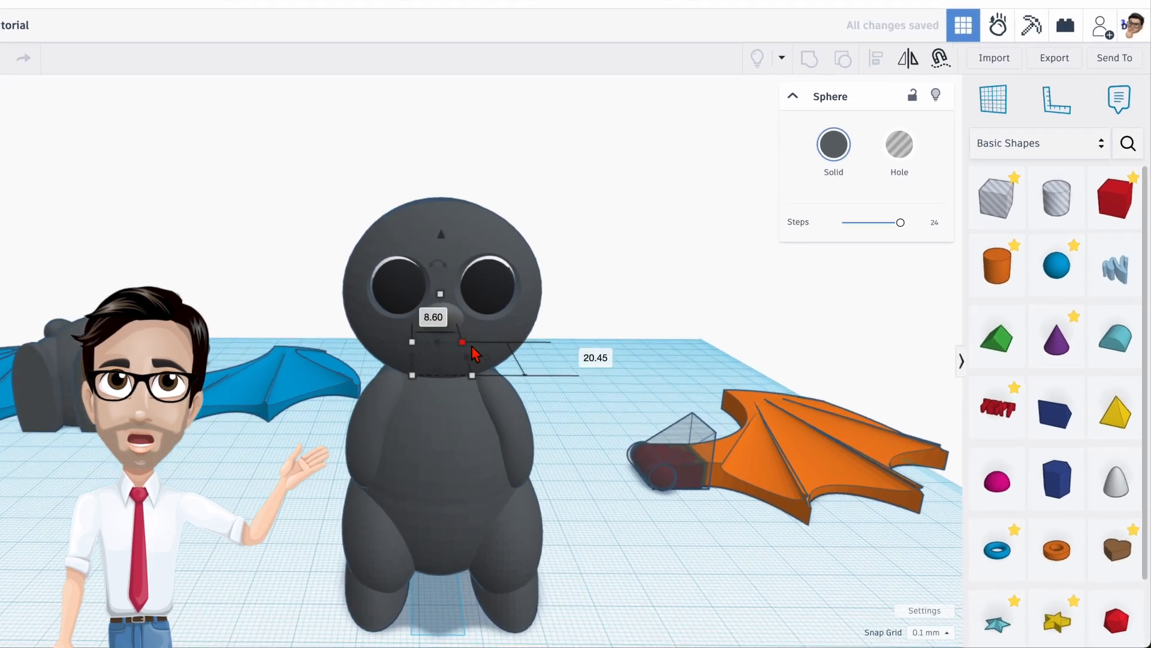
pyautogui.moveTo(521, 351); pyautogui.dragTo(495, 269, button='middle')
pyautogui.click(547, 364)
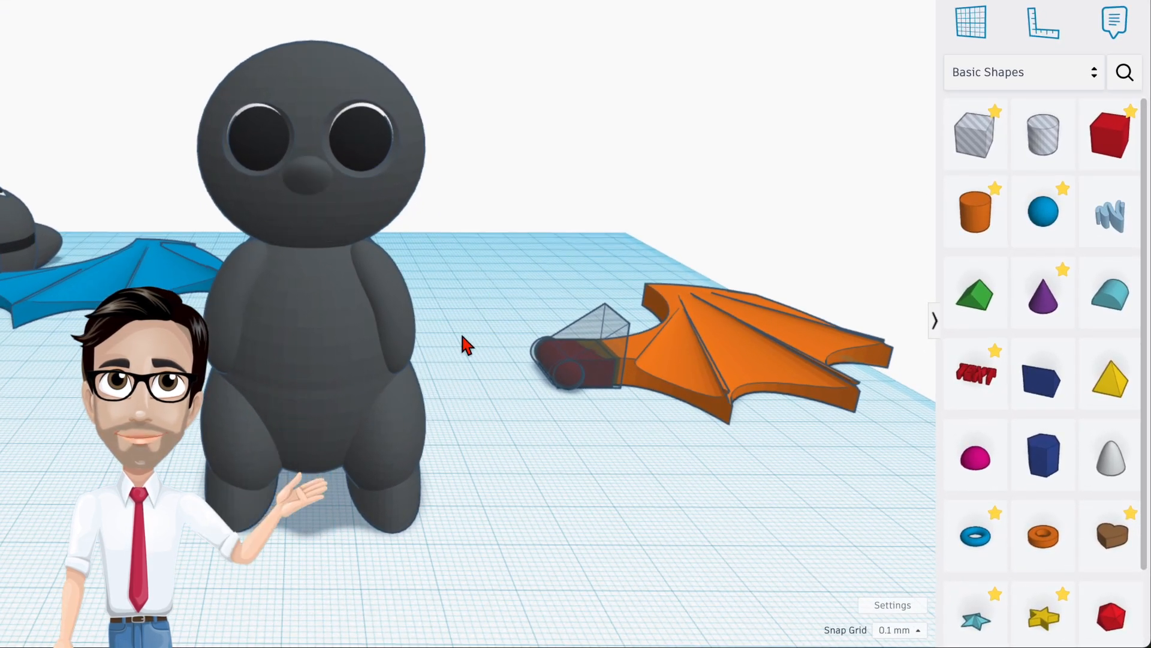
pyautogui.moveTo(956, 559); pyautogui.dragTo(621, 535)
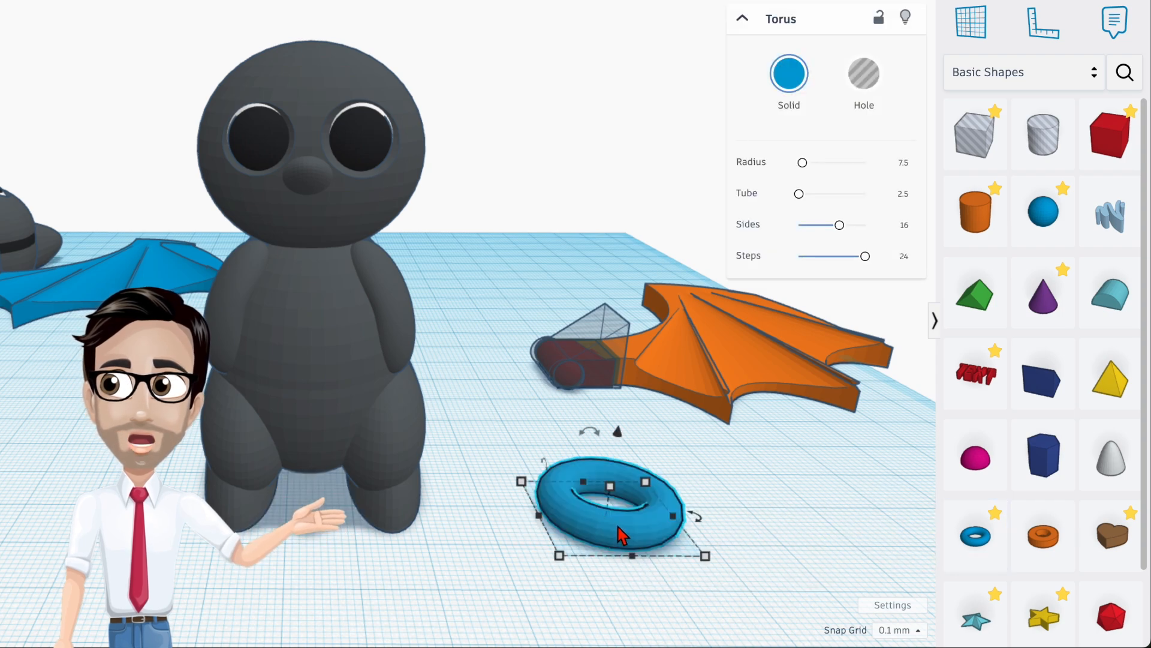
pyautogui.moveTo(622, 528); pyautogui.dragTo(622, 520, button='right')
pyautogui.moveTo(622, 520); pyautogui.dragTo(530, 473, button='middle')
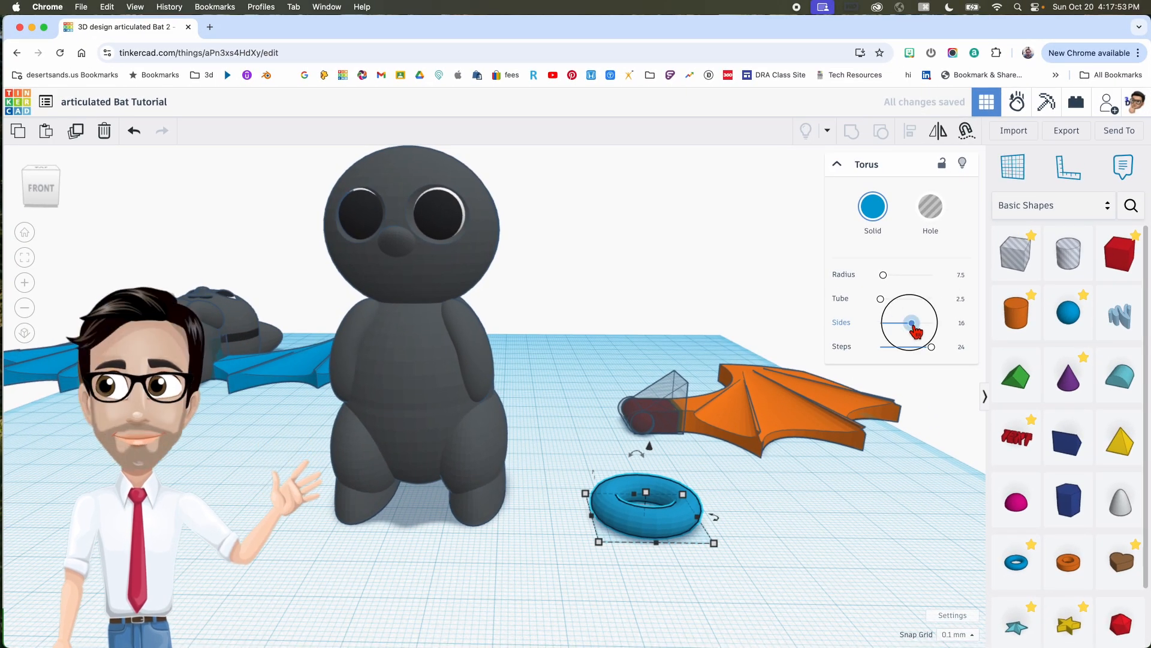
pyautogui.moveTo(912, 324); pyautogui.dragTo(966, 350)
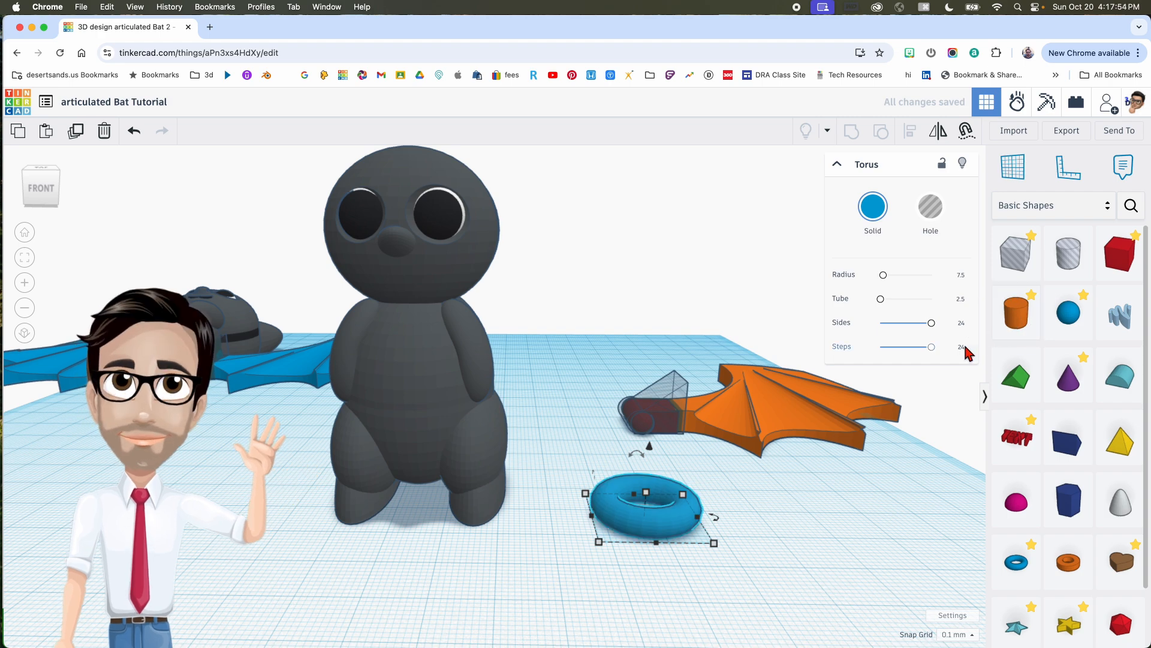
pyautogui.moveTo(675, 513)
pyautogui.mouseDown(button='right')
pyautogui.moveTo(644, 516)
pyautogui.moveTo(681, 510)
pyautogui.mouseUp(button='right')
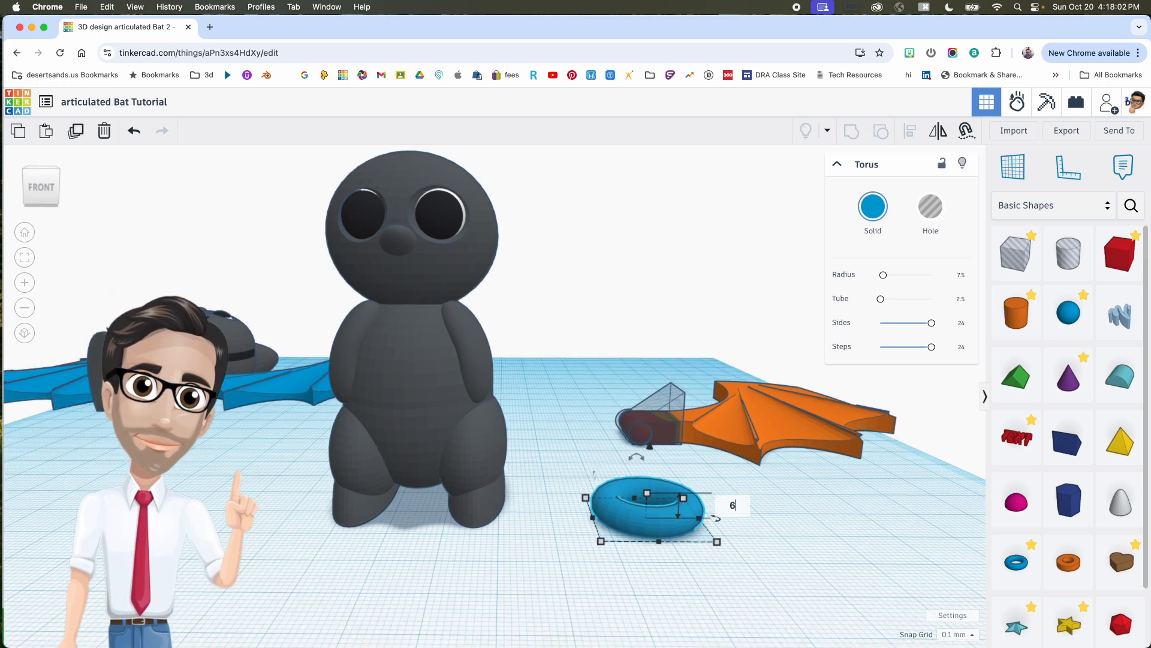
pyautogui.press('Return')
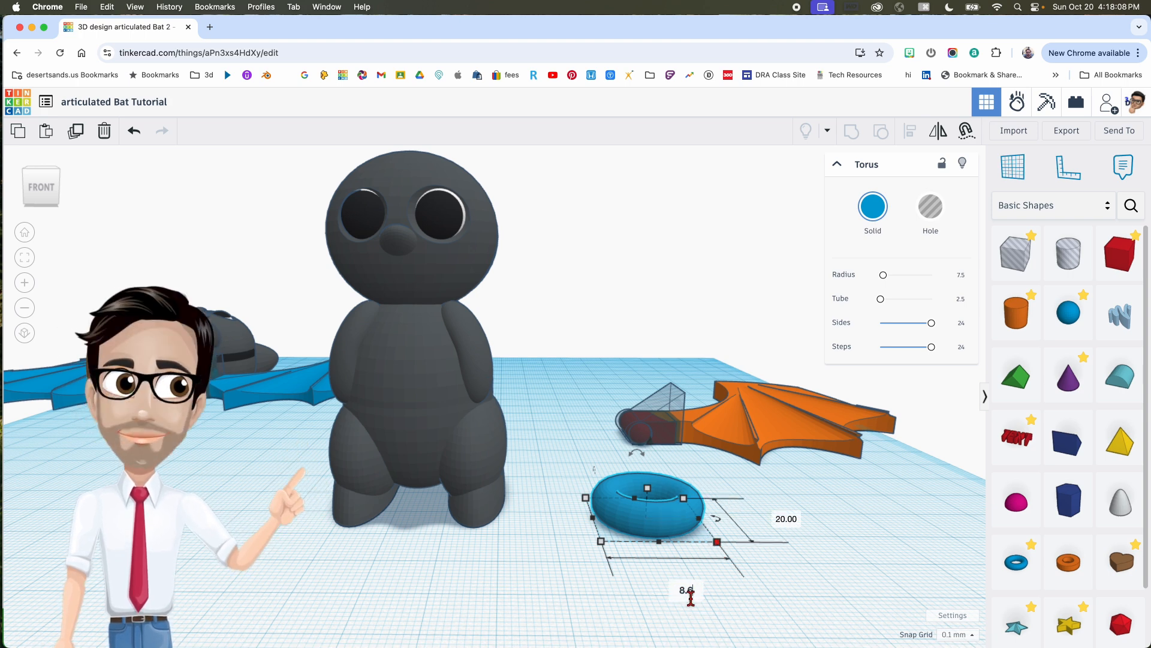
pyautogui.click(687, 592)
pyautogui.write('8.6')
pyautogui.press('Return')
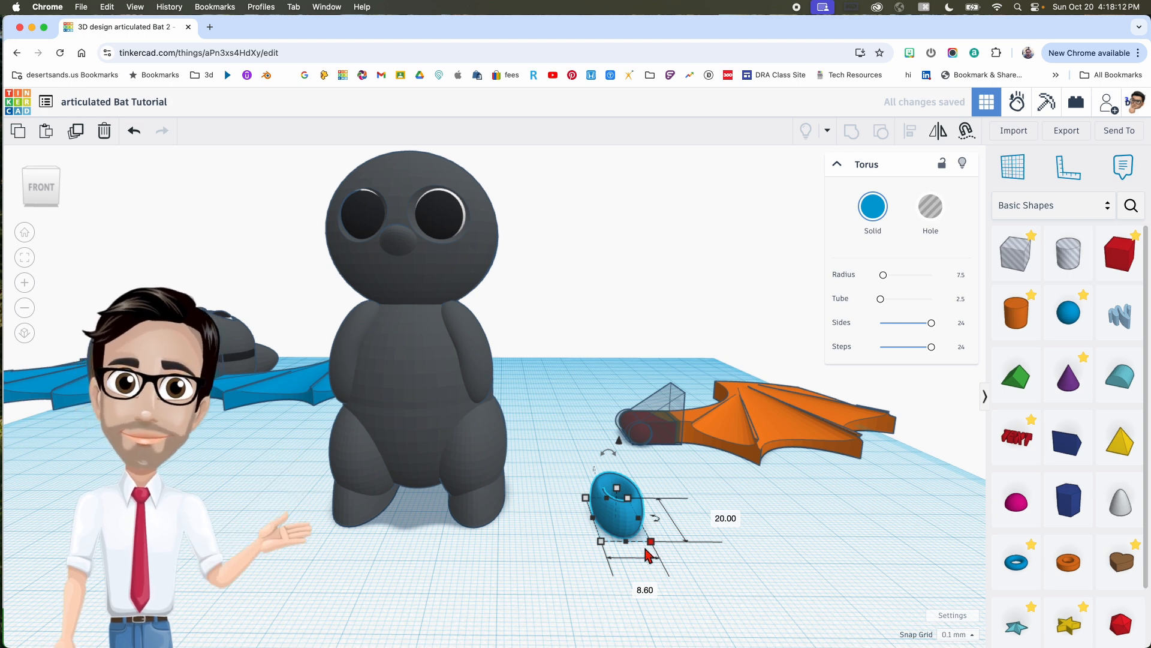
pyautogui.scroll(2, 635, 542)
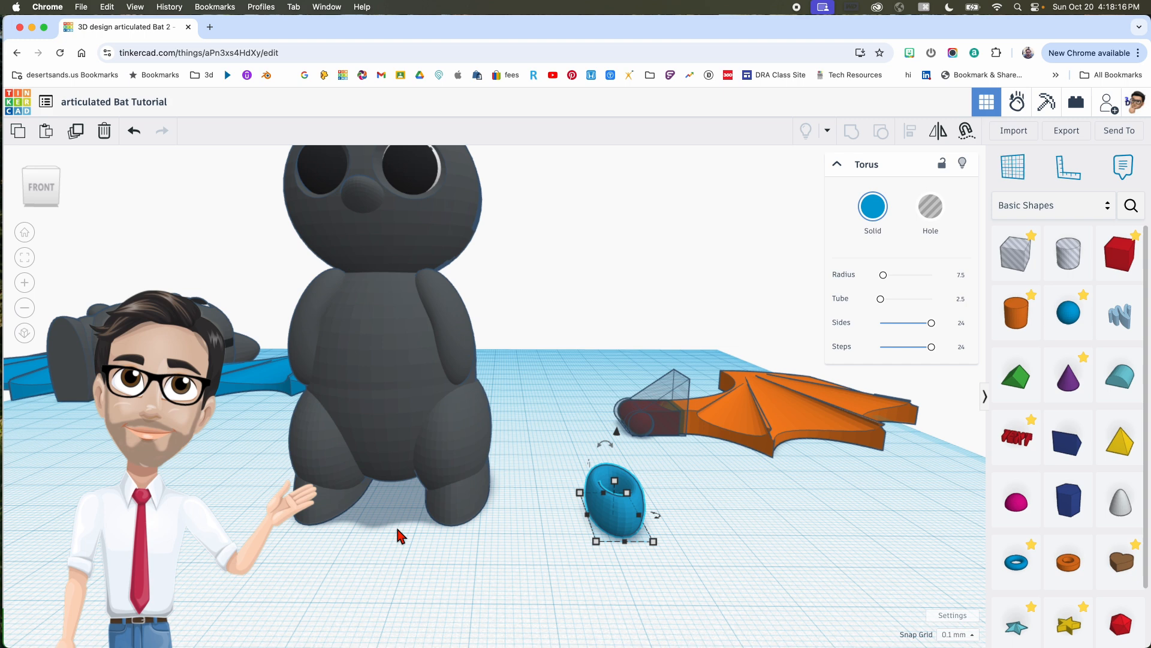
pyautogui.press('Delete')
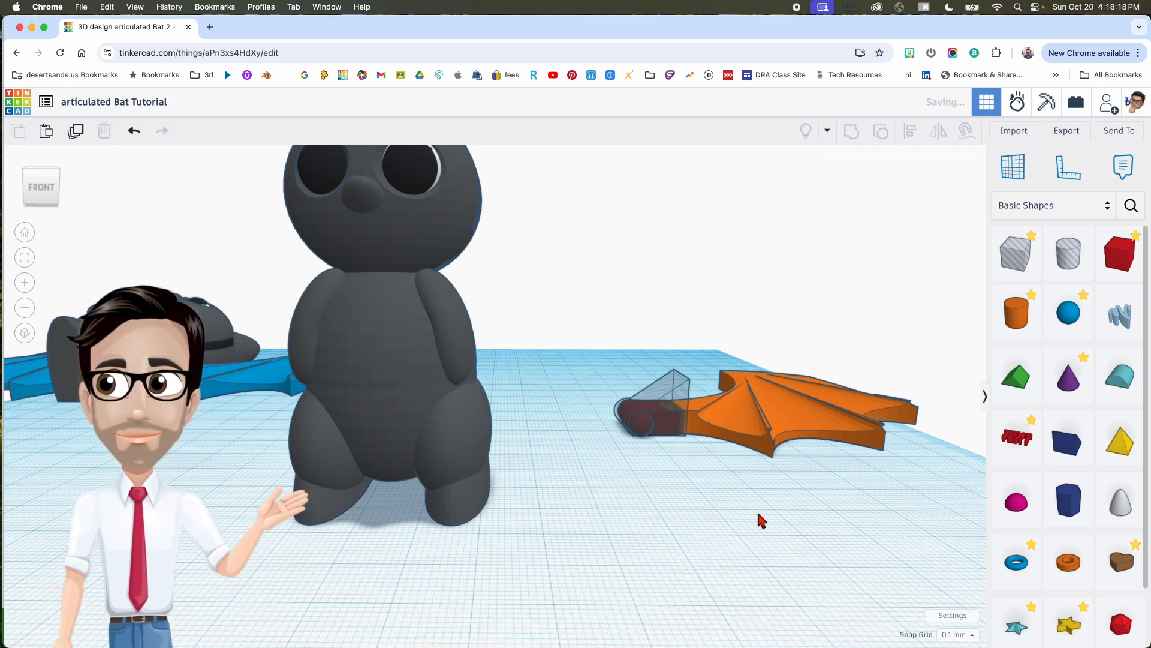
# Step: Place a torus on the workplane beside the bat and set its height to 0.8 mm
pyautogui.moveTo(1032, 583); pyautogui.dragTo(634, 542)
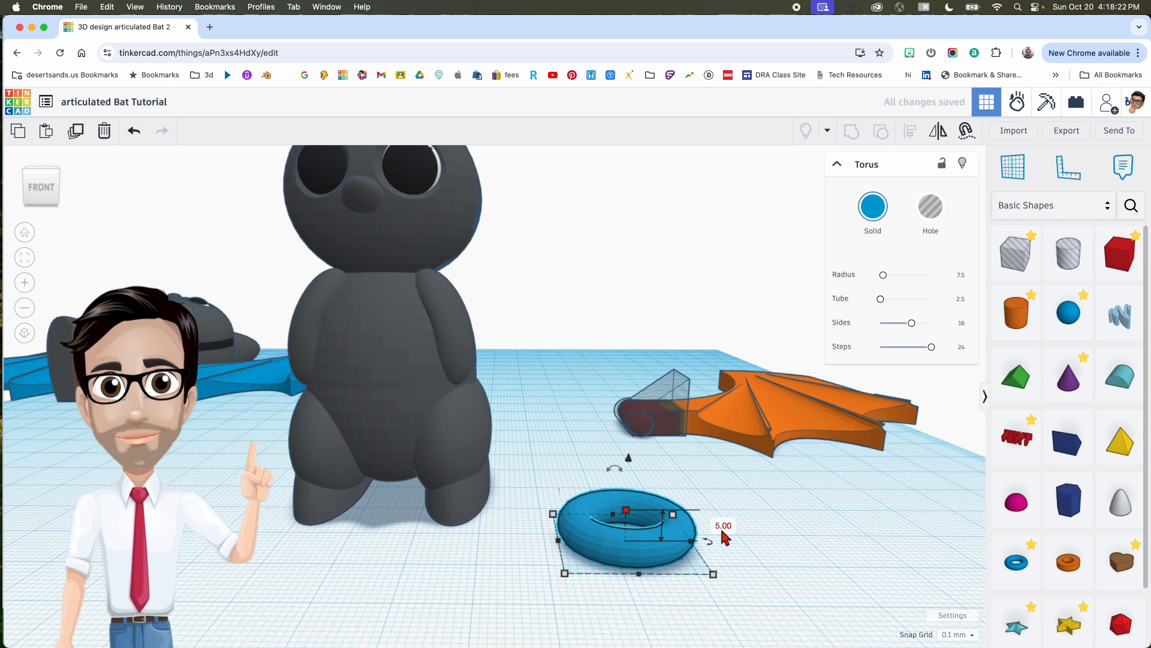
pyautogui.write('0.8')
pyautogui.press('Return')
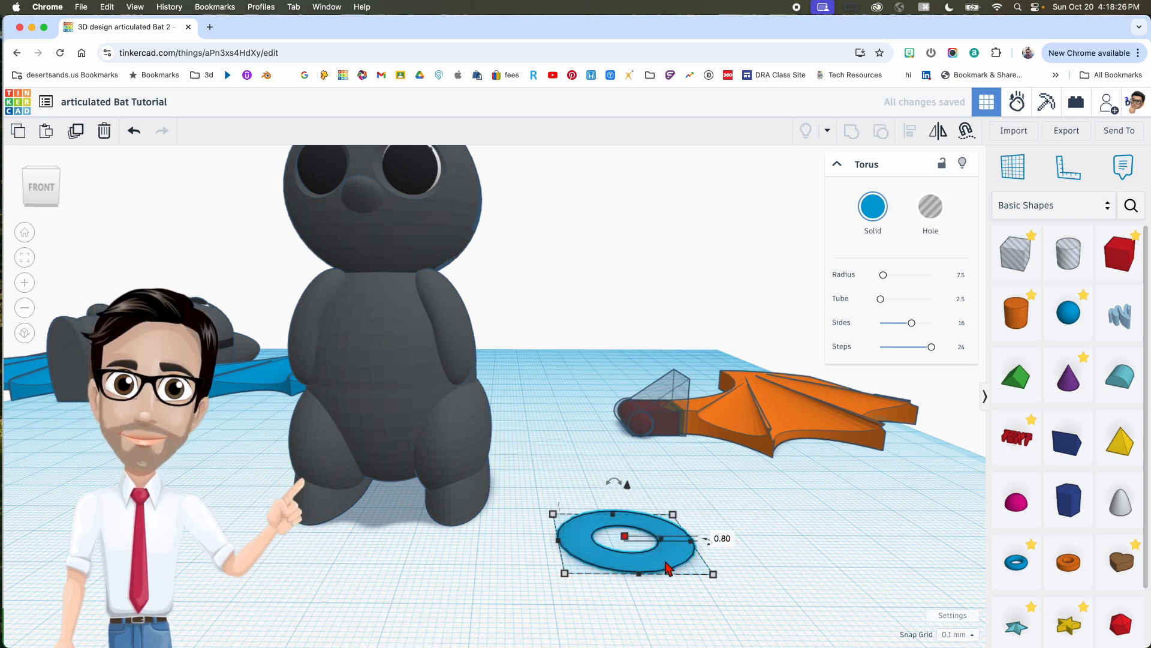
# Step: Set the flattened torus's width to 5.64 mm
pyautogui.click(714, 575)
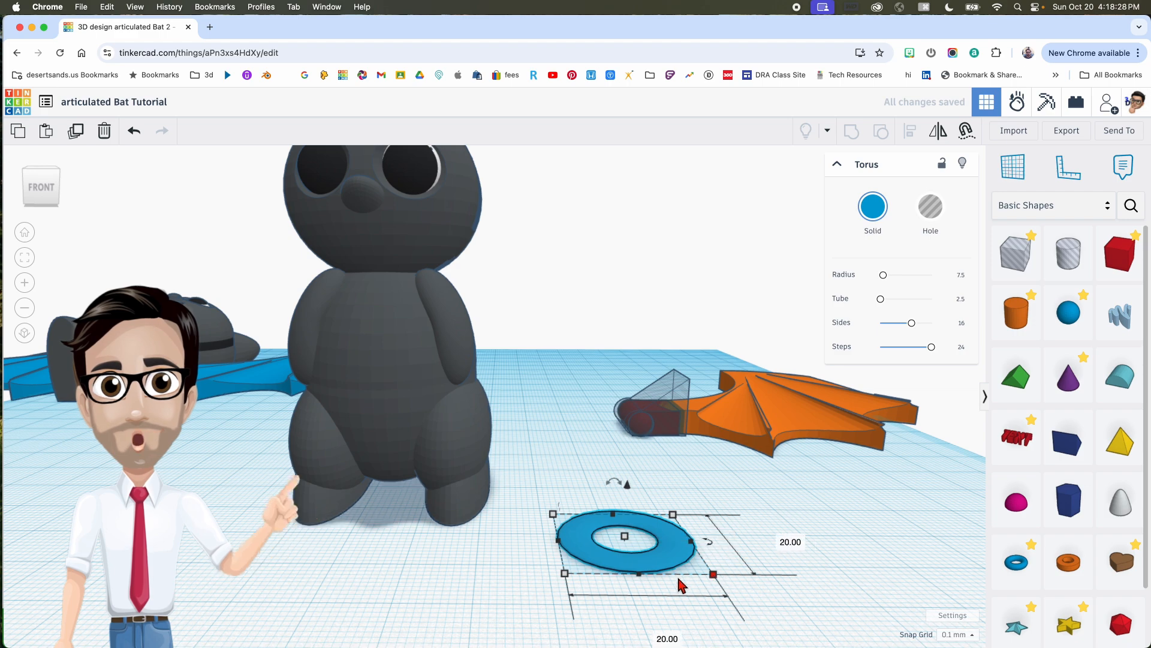
pyautogui.click(664, 639)
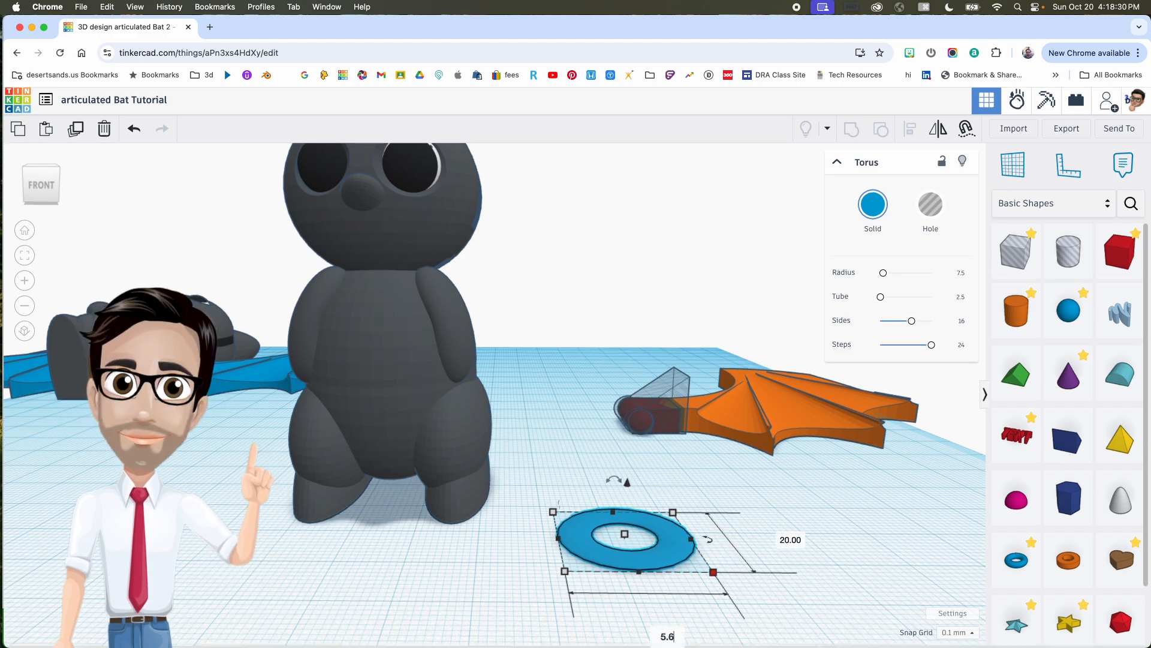
pyautogui.write('5.64')
pyautogui.press('Return')
pyautogui.moveTo(607, 636); pyautogui.dragTo(604, 618, button='right')
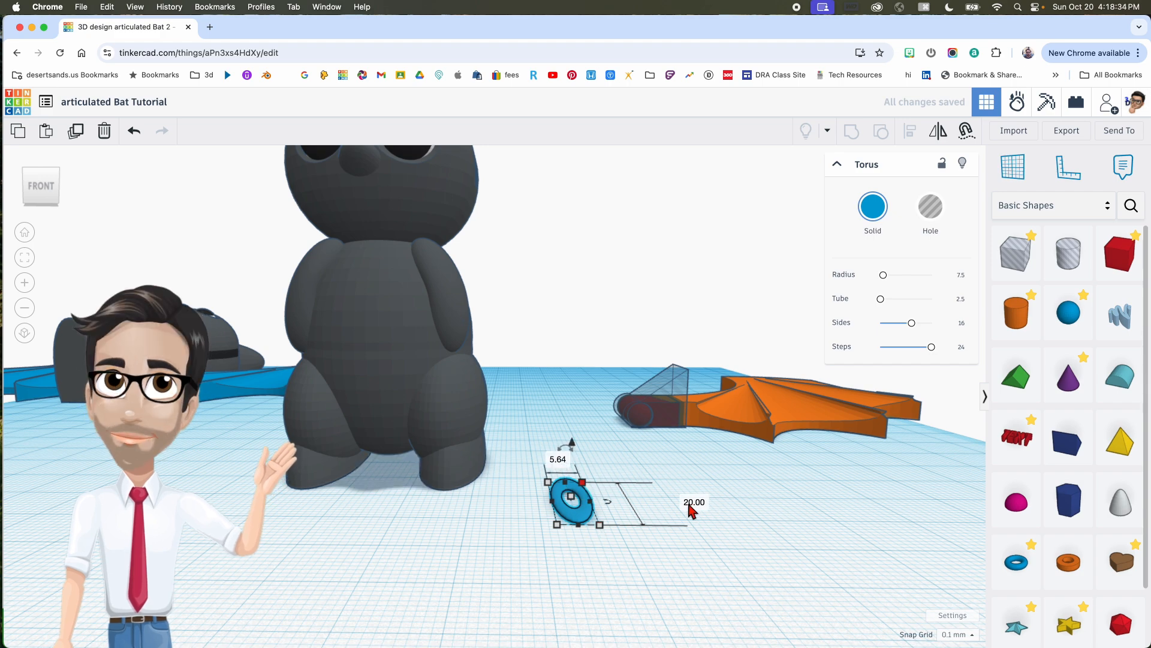
# Step: Set the torus's depth to 3.1 mm and rotate the ring upright so its hole faces forward
pyautogui.click(694, 503)
pyautogui.press('Return')
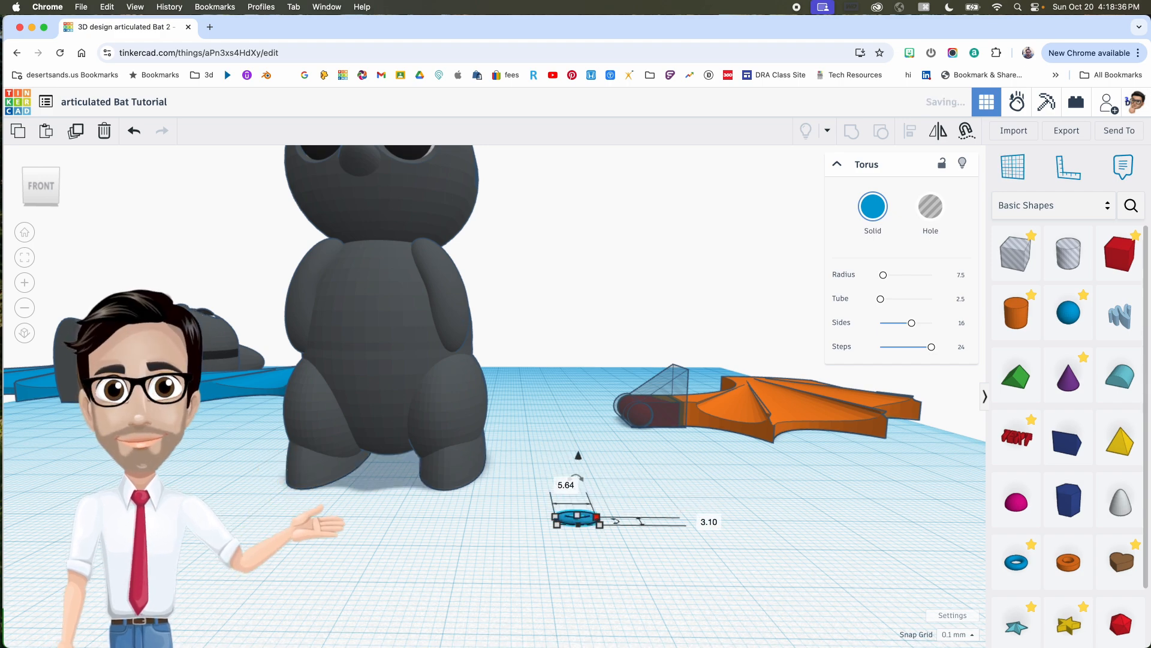
pyautogui.moveTo(649, 543); pyautogui.dragTo(431, 531, button='right')
pyautogui.moveTo(422, 552); pyautogui.dragTo(404, 586)
pyautogui.moveTo(404, 586); pyautogui.dragTo(550, 577, button='right')
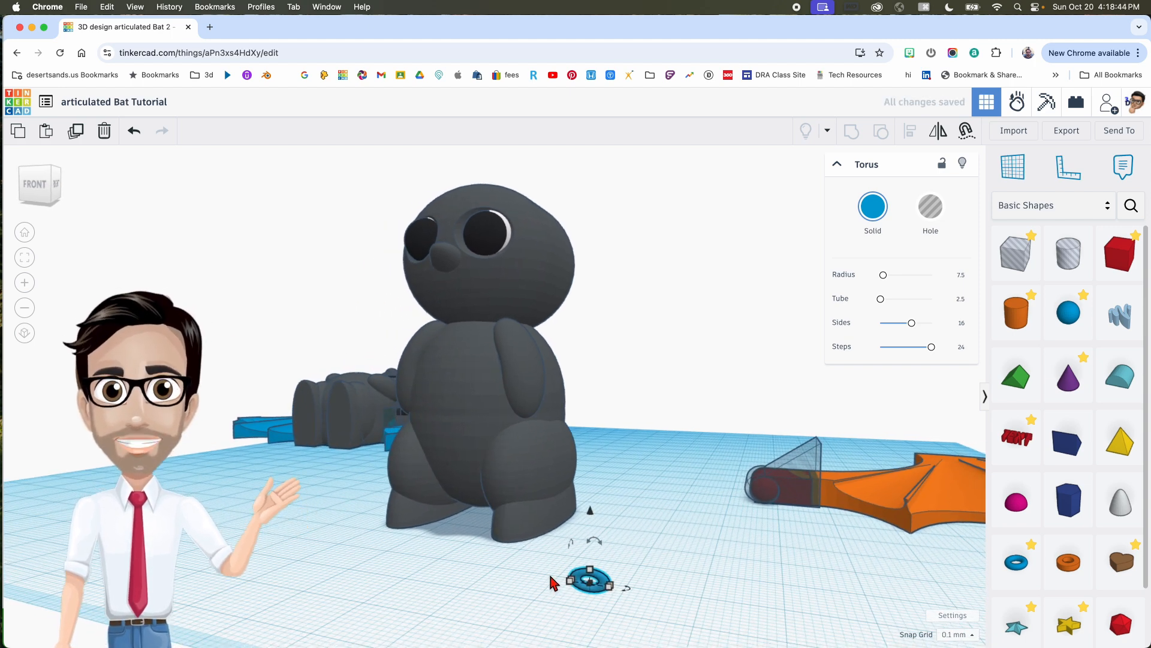
# Step: Drop the upright torus so that it rests on the workplane
pyautogui.scroll(3, 556, 578)
pyautogui.scroll(-2, 607, 586)
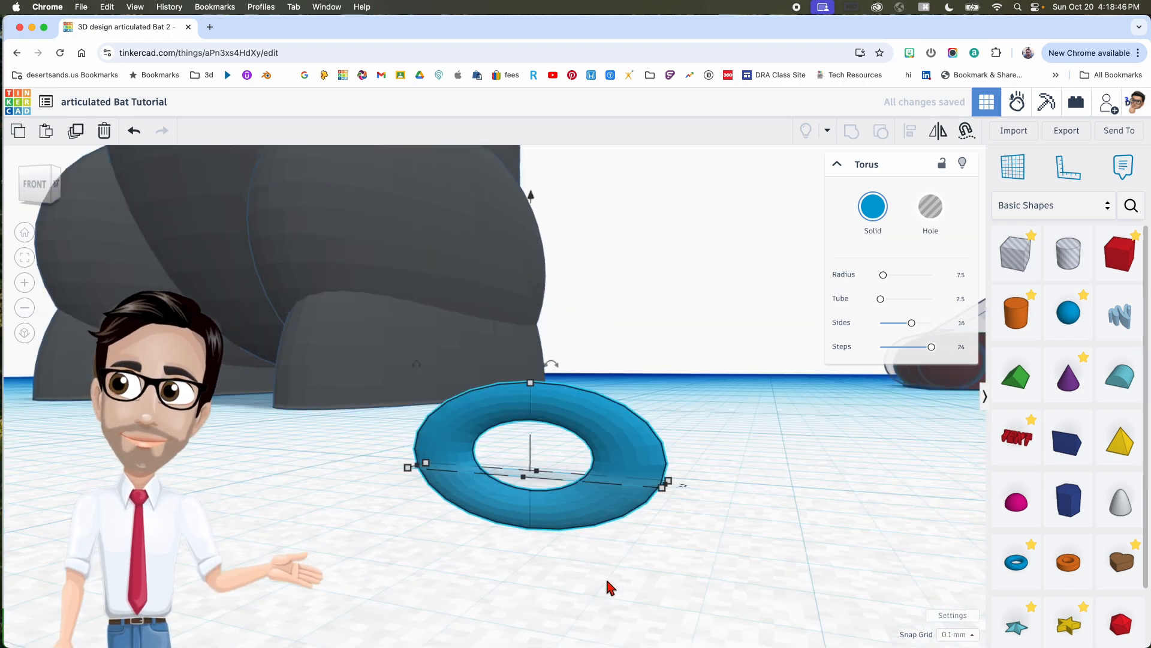
pyautogui.scroll(-5, 609, 509)
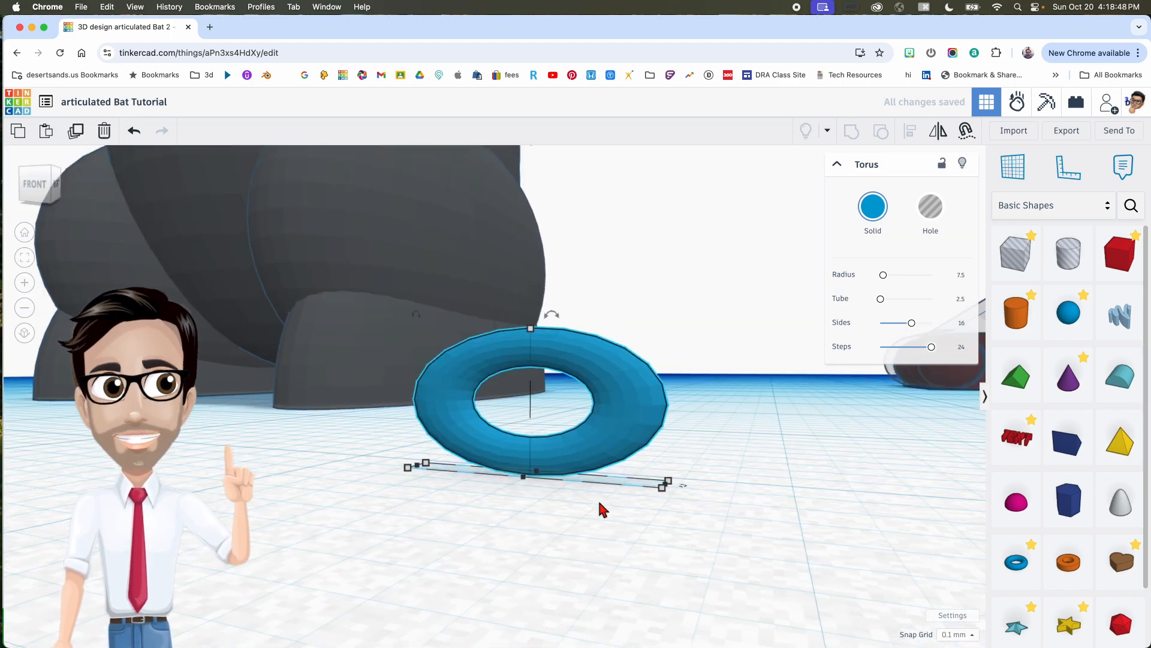
pyautogui.scroll(5, 678, 526)
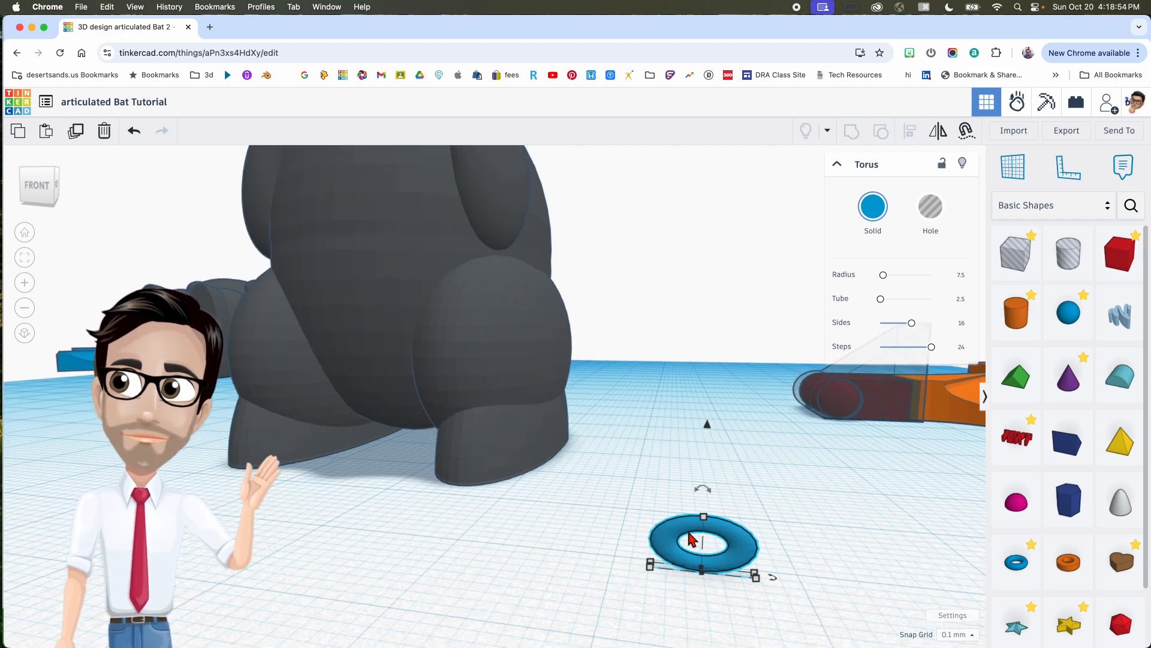
# Step: Set the snap grid to 1.0 mm, duplicate the upright torus and shift the copy sideways until the two rings slightly overlap
pyautogui.click(960, 634)
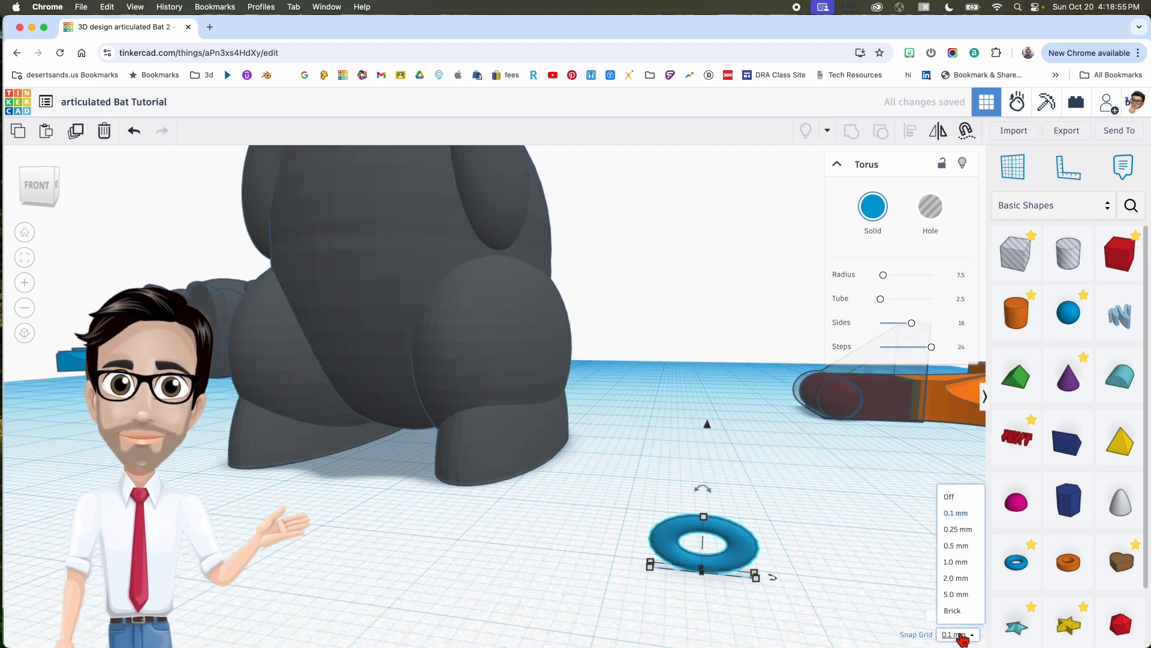
pyautogui.click(967, 562)
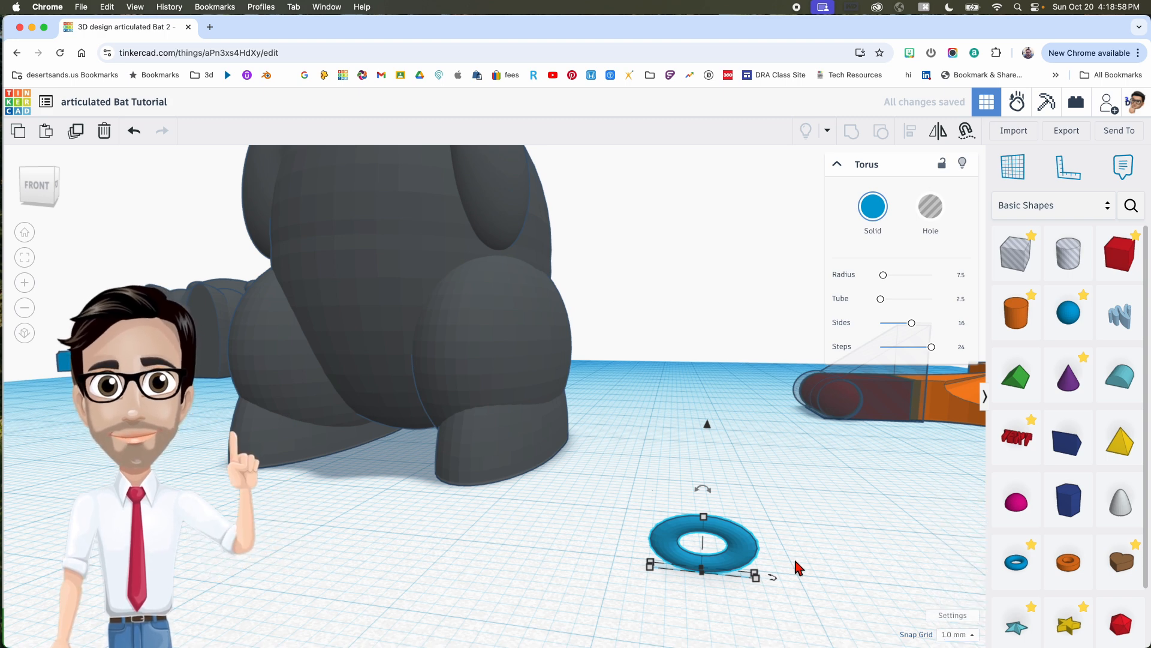
pyautogui.hotkey('ctrl', 'd')
pyautogui.press('Left')
pyautogui.press('Left')
pyautogui.press('Left')
pyautogui.press('Left')
pyautogui.press('Left')
pyautogui.press('Left')
pyautogui.press('Left')
pyautogui.press('Left')
pyautogui.press('Left')
pyautogui.press('Left')
pyautogui.press('Left')
pyautogui.press('Left')
pyautogui.press('Left')
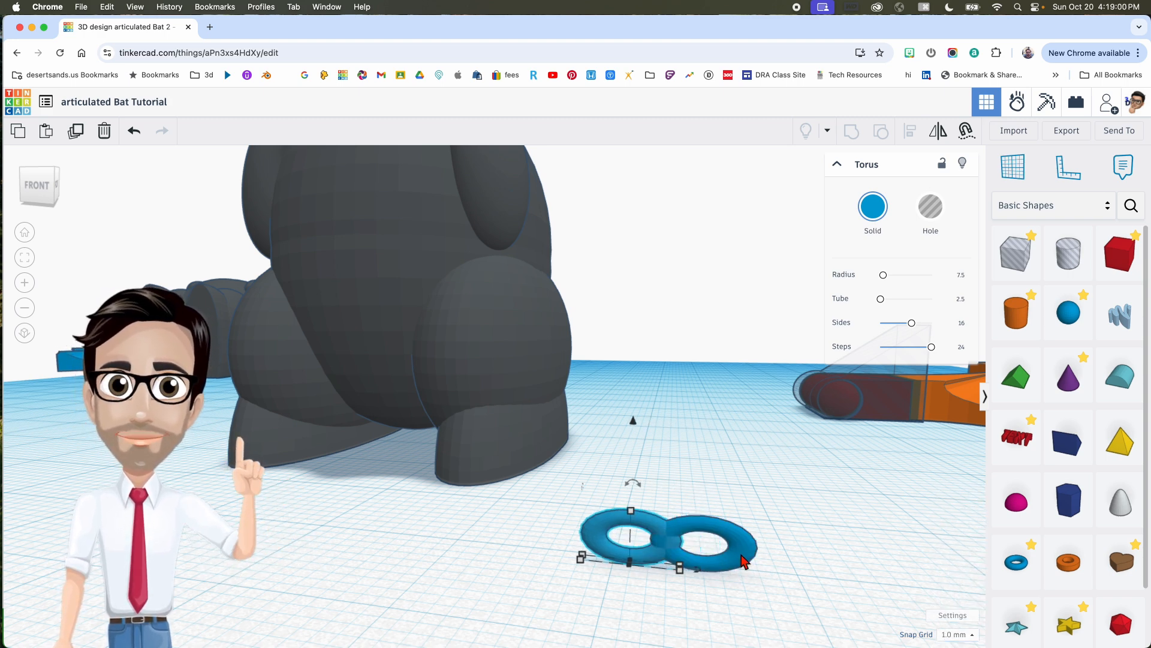
# Step: Group the two overlapping rings and colour the group dark grey
pyautogui.click(665, 494)
pyautogui.moveTo(637, 489); pyautogui.dragTo(730, 578)
pyautogui.hotkey('ctrl', 'g')
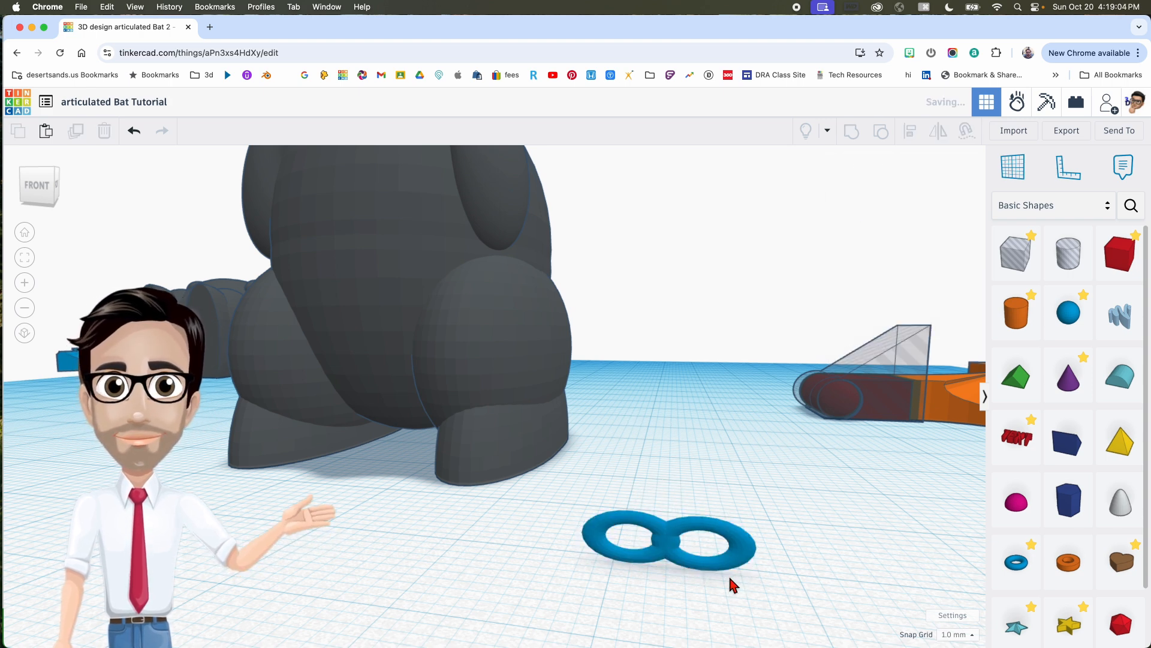
pyautogui.click(873, 206)
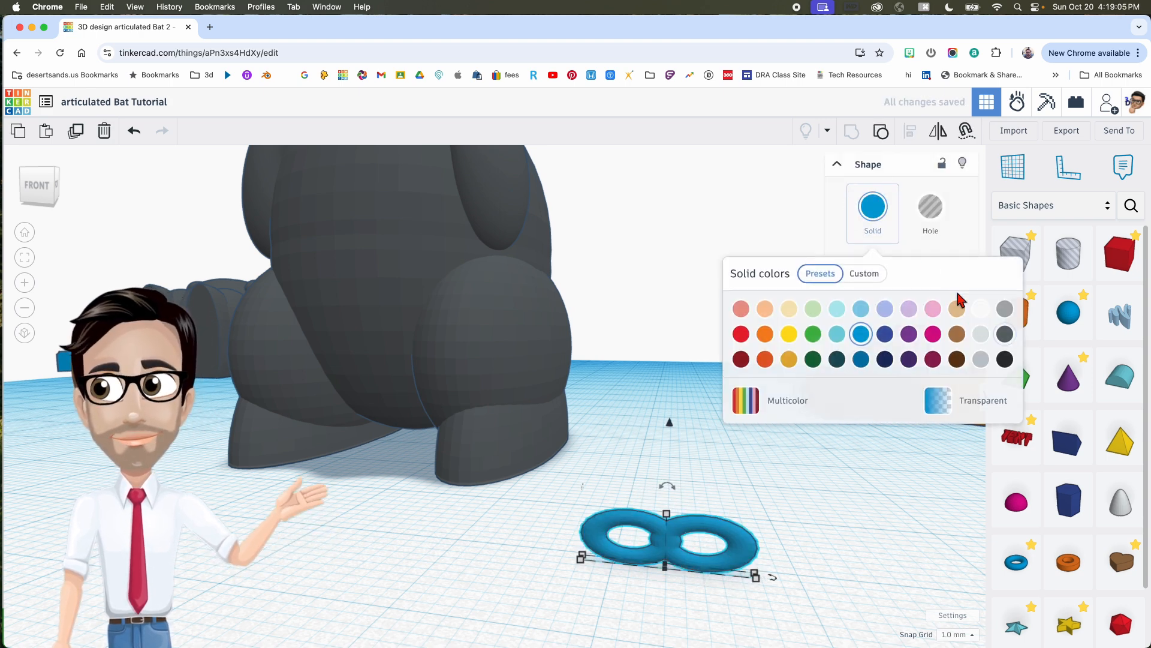
pyautogui.click(1003, 334)
# Step: Move the dark grey double ring over to the bat and raise it to the face just below the snout
pyautogui.scroll(-3, 756, 466)
pyautogui.moveTo(704, 423); pyautogui.dragTo(718, 124)
pyautogui.moveTo(709, 263); pyautogui.dragTo(746, 356, button='middle')
pyautogui.moveTo(800, 373); pyautogui.dragTo(616, 369)
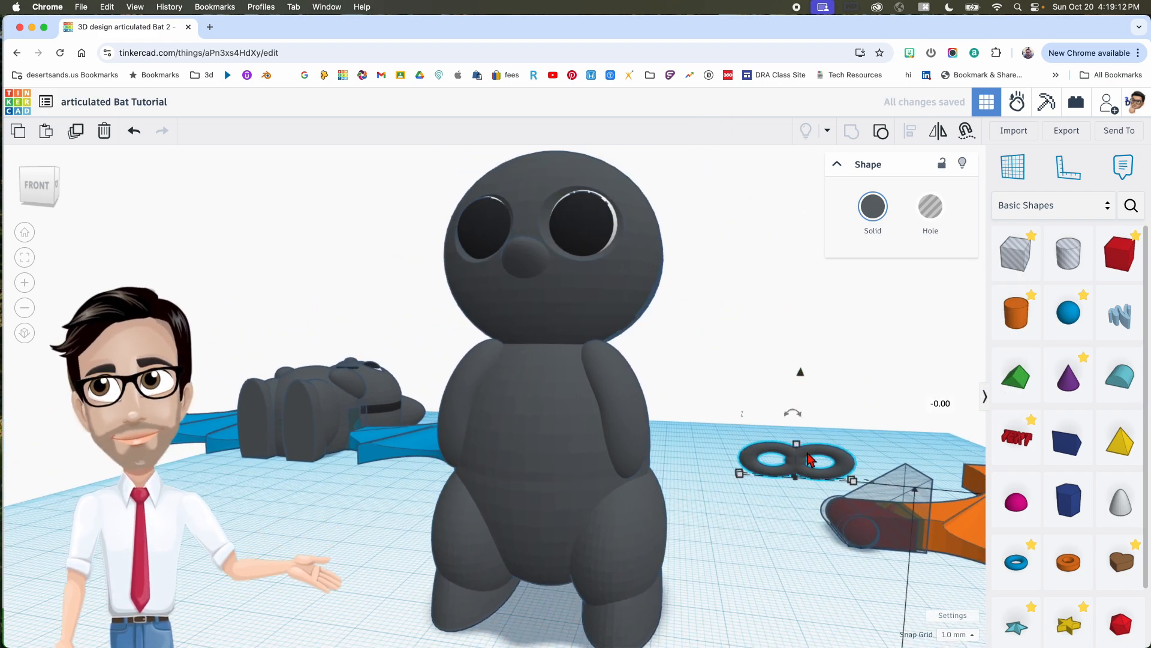
pyautogui.moveTo(824, 459); pyautogui.dragTo(560, 437)
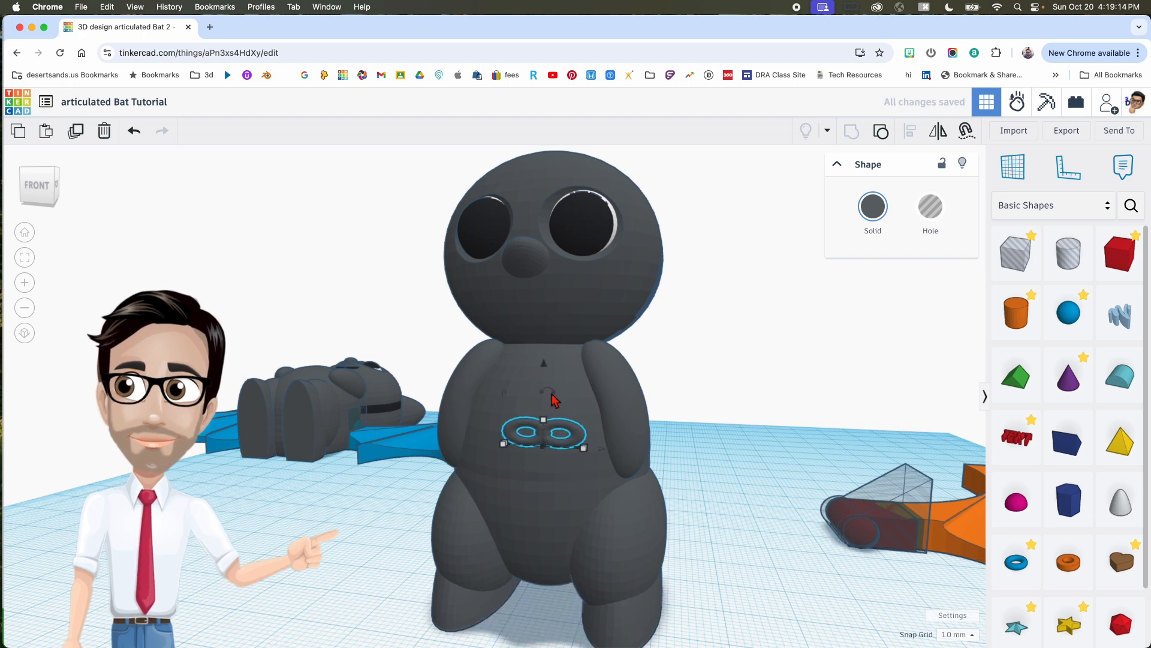
pyautogui.moveTo(546, 368); pyautogui.dragTo(543, 217)
pyautogui.moveTo(545, 257); pyautogui.dragTo(623, 327, button='right')
pyautogui.moveTo(657, 414); pyautogui.dragTo(618, 402)
pyautogui.scroll(3, 620, 402)
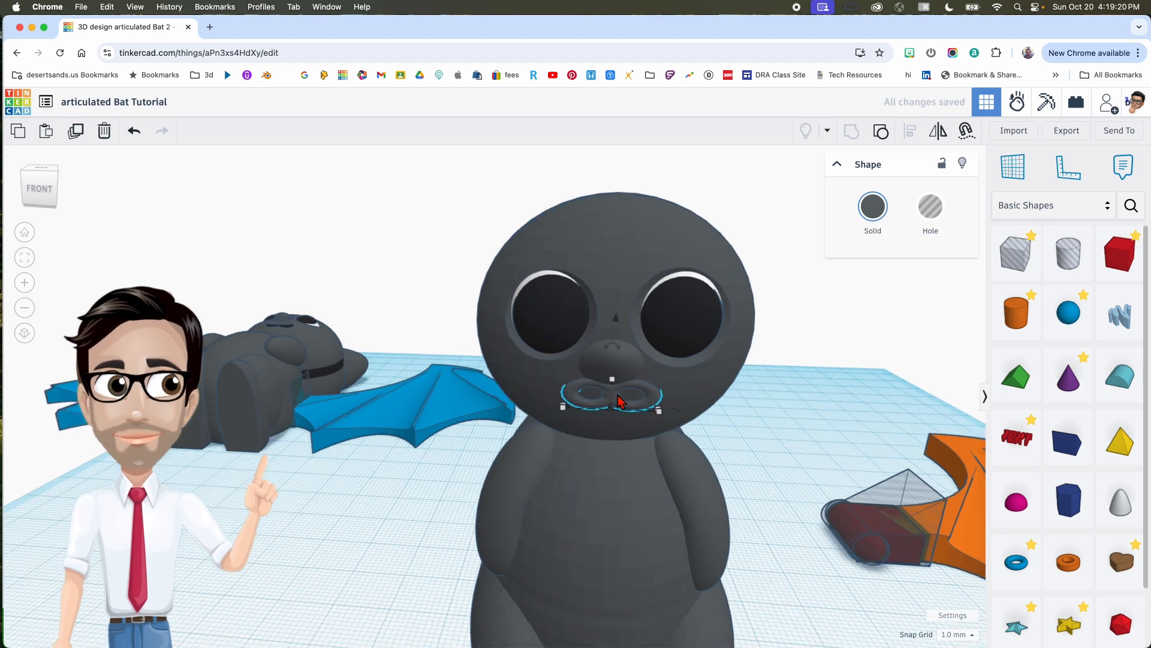
# Step: Set the snap grid to 0.1 mm and sink the double ring into the head so its lower curves form a mouth
pyautogui.scroll(2, 620, 401)
pyautogui.moveTo(616, 297); pyautogui.dragTo(617, 311)
pyautogui.moveTo(617, 313); pyautogui.dragTo(757, 371, button='right')
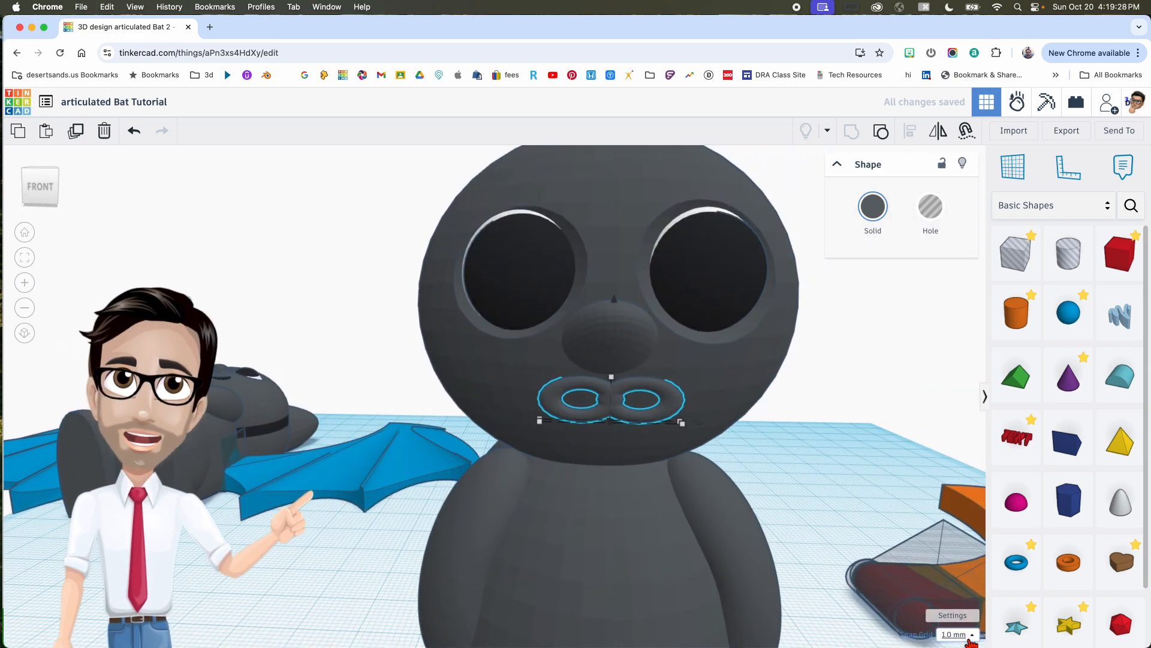
pyautogui.click(968, 637)
pyautogui.click(967, 513)
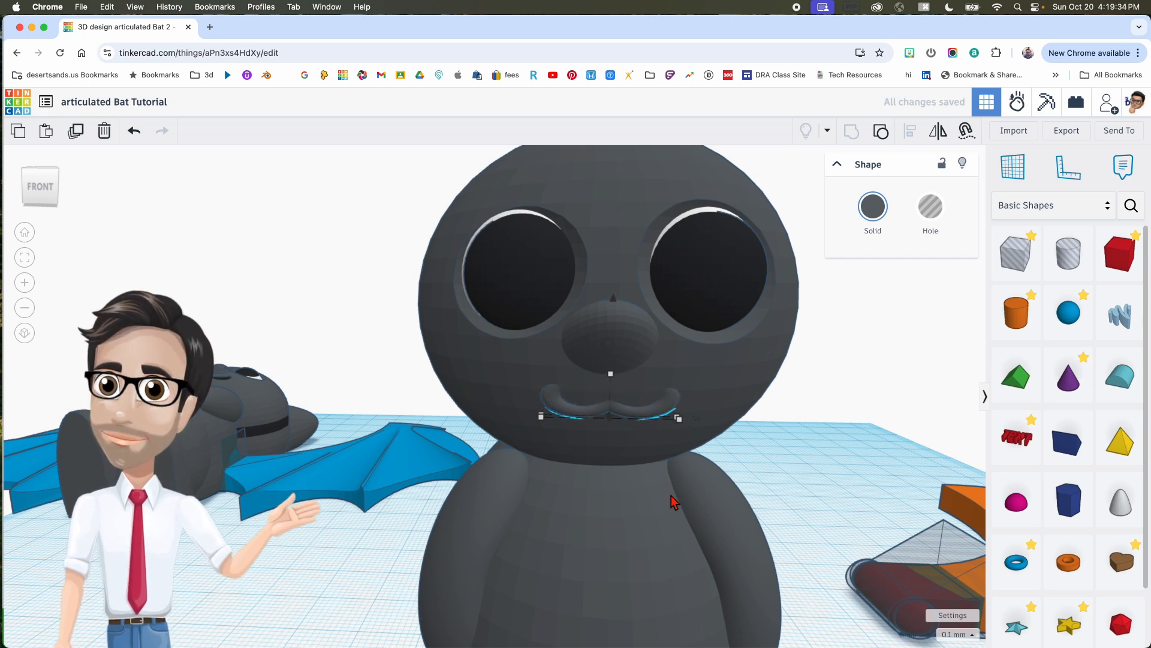
pyautogui.scroll(-5, 674, 501)
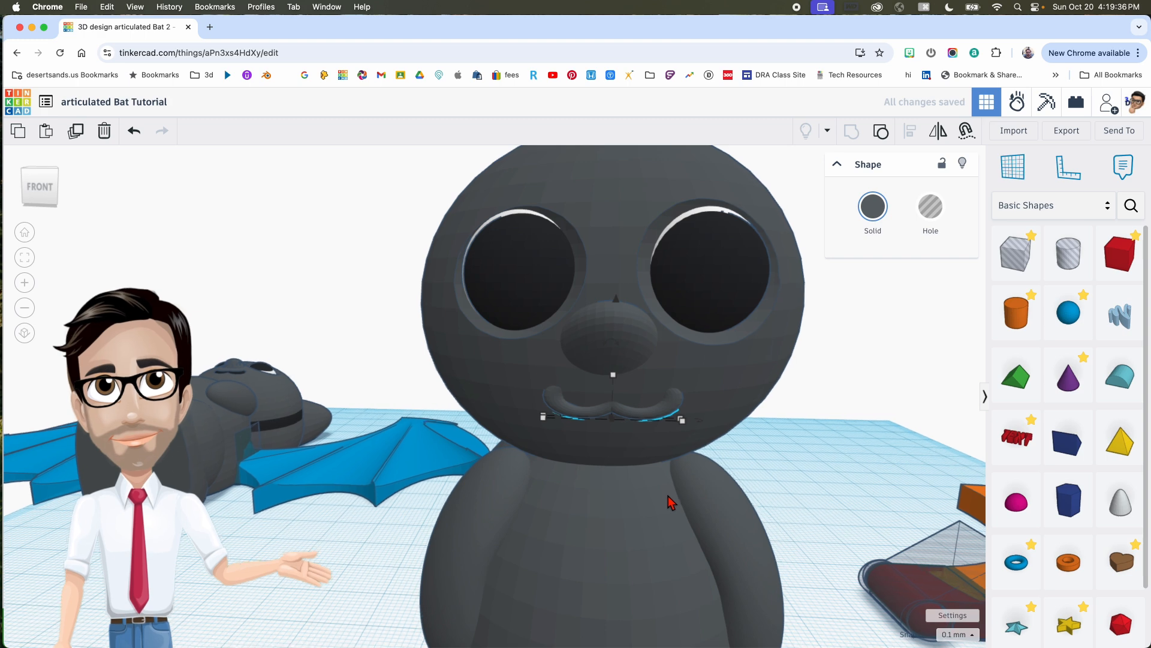
# Step: Examine the mouth's shape and position on the bat's face from the front
pyautogui.click(681, 497)
pyautogui.moveTo(680, 491); pyautogui.dragTo(684, 514, button='right')
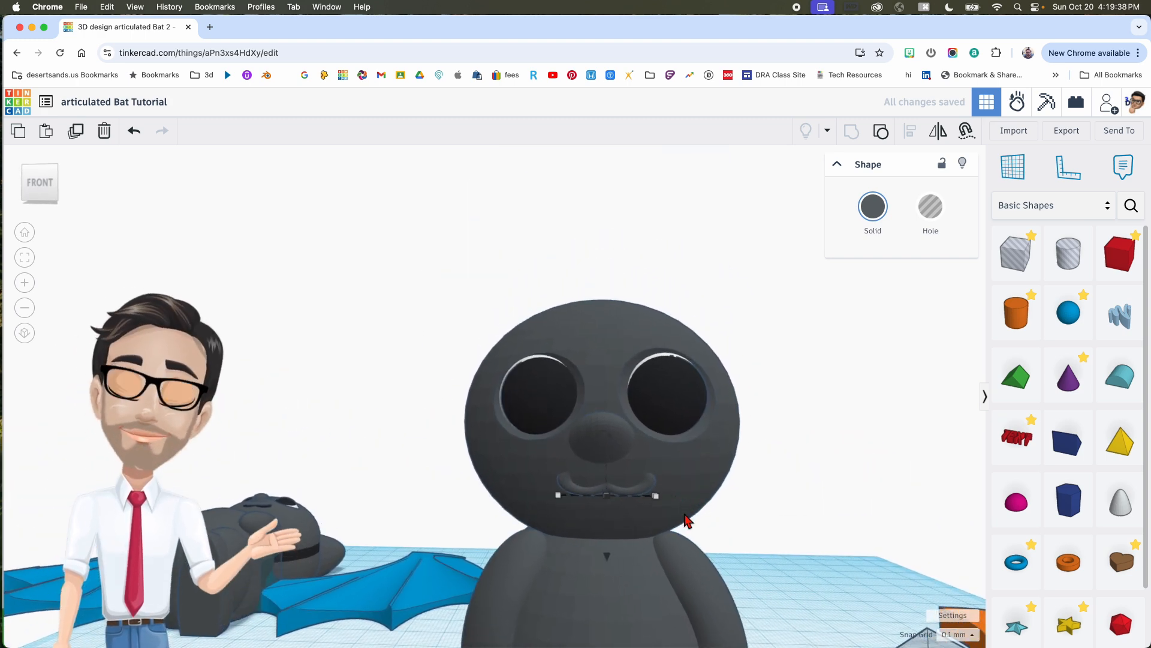
pyautogui.moveTo(693, 532); pyautogui.dragTo(690, 509, button='middle')
pyautogui.scroll(-3, 687, 529)
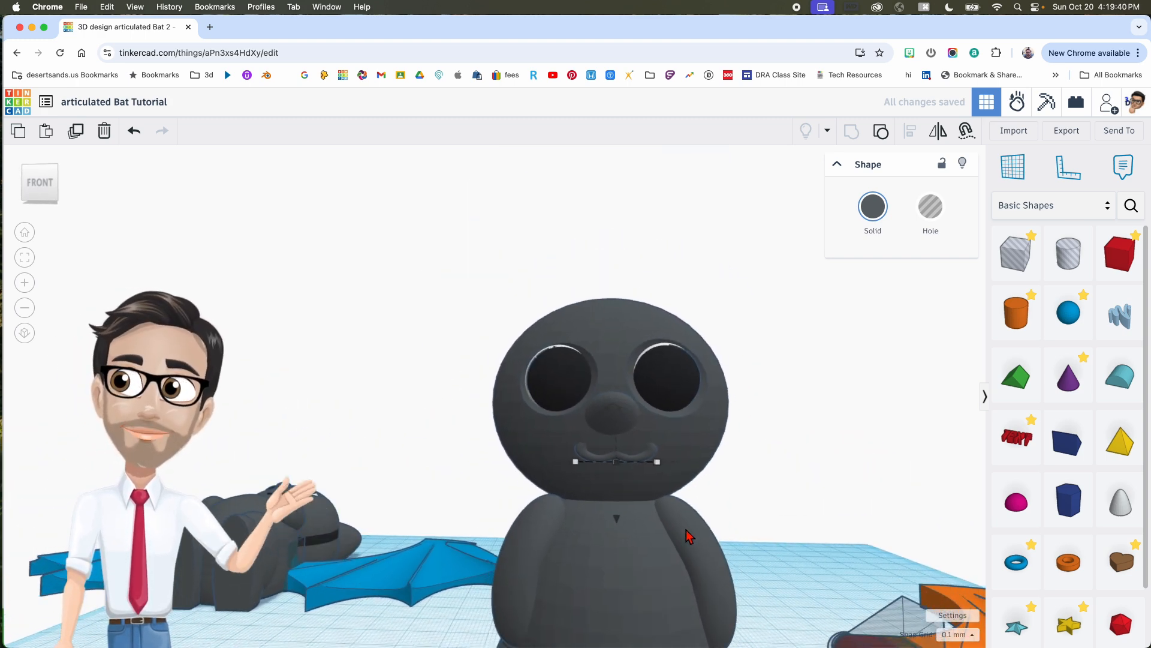
pyautogui.moveTo(819, 531); pyautogui.dragTo(783, 518, button='middle')
pyautogui.scroll(-3, 783, 518)
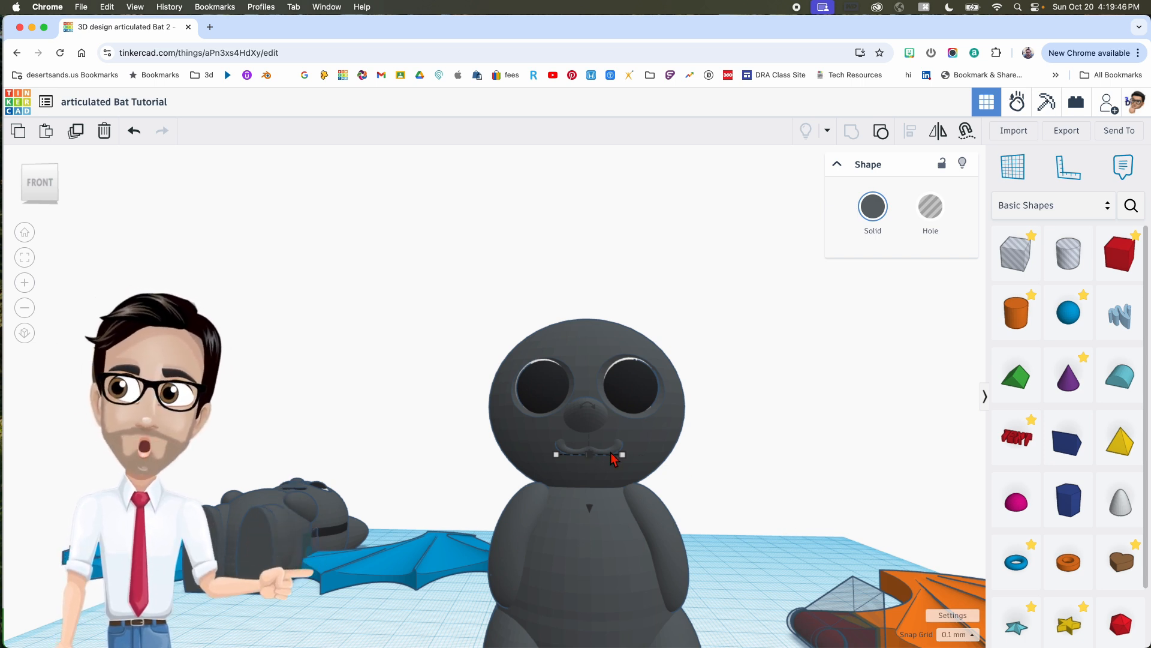
pyautogui.click(725, 491)
pyautogui.moveTo(724, 496); pyautogui.dragTo(715, 432, button='middle')
pyautogui.moveTo(707, 425); pyautogui.dragTo(729, 480, button='right')
pyautogui.moveTo(730, 483); pyautogui.dragTo(714, 463, button='middle')
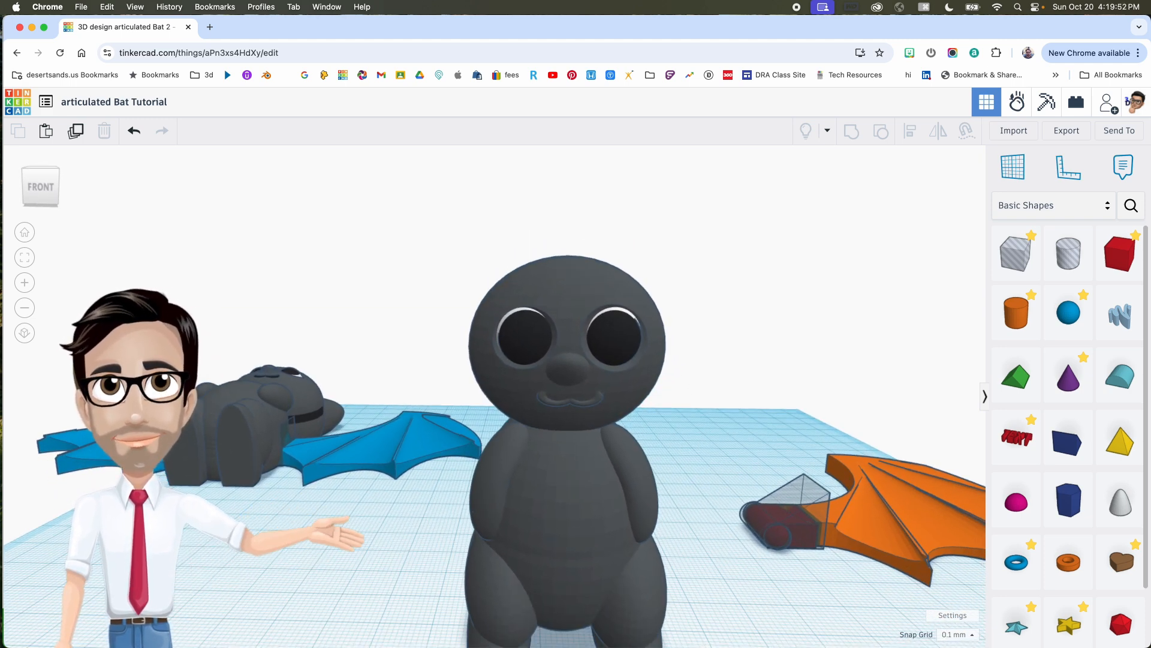
# Step: Place a paraboloid on the workplane beside the bat and set its width to 18 mm
pyautogui.scroll(-2, 364, 569)
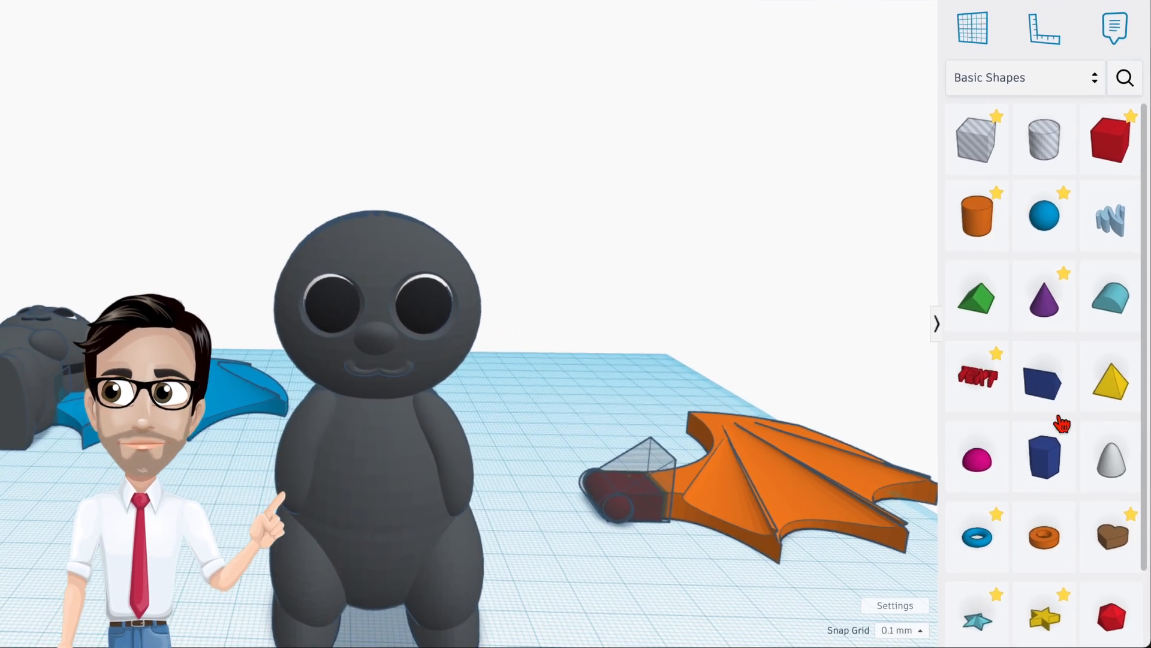
pyautogui.moveTo(1115, 485); pyautogui.dragTo(586, 560)
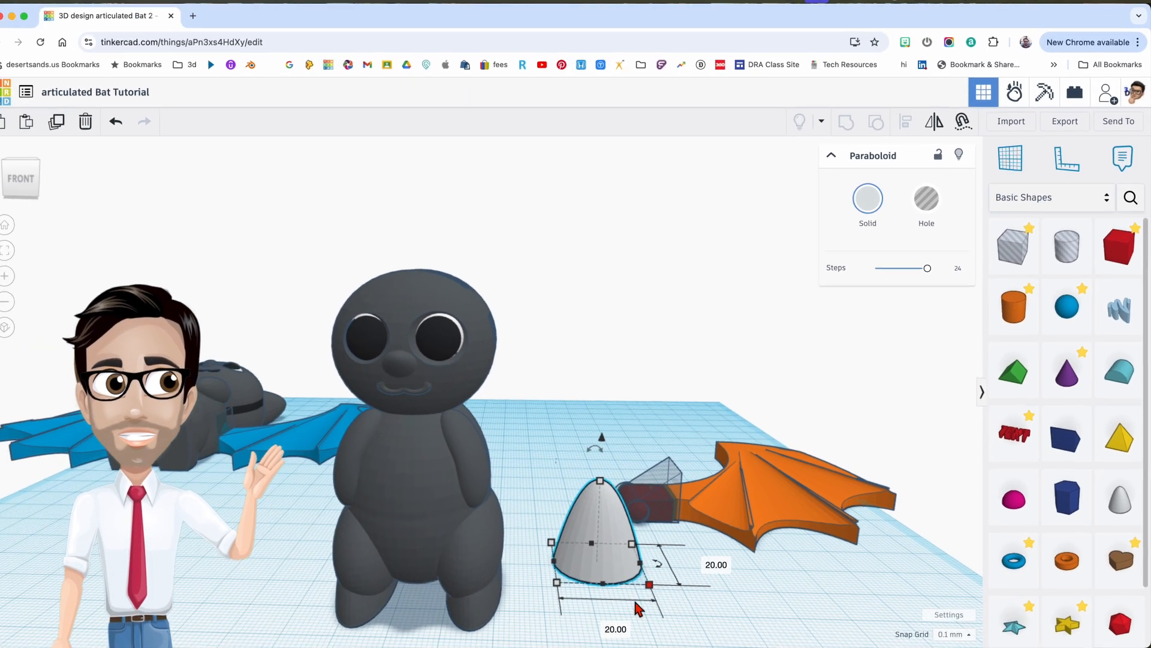
pyautogui.click(537, 623)
pyautogui.write('18')
pyautogui.press('Return')
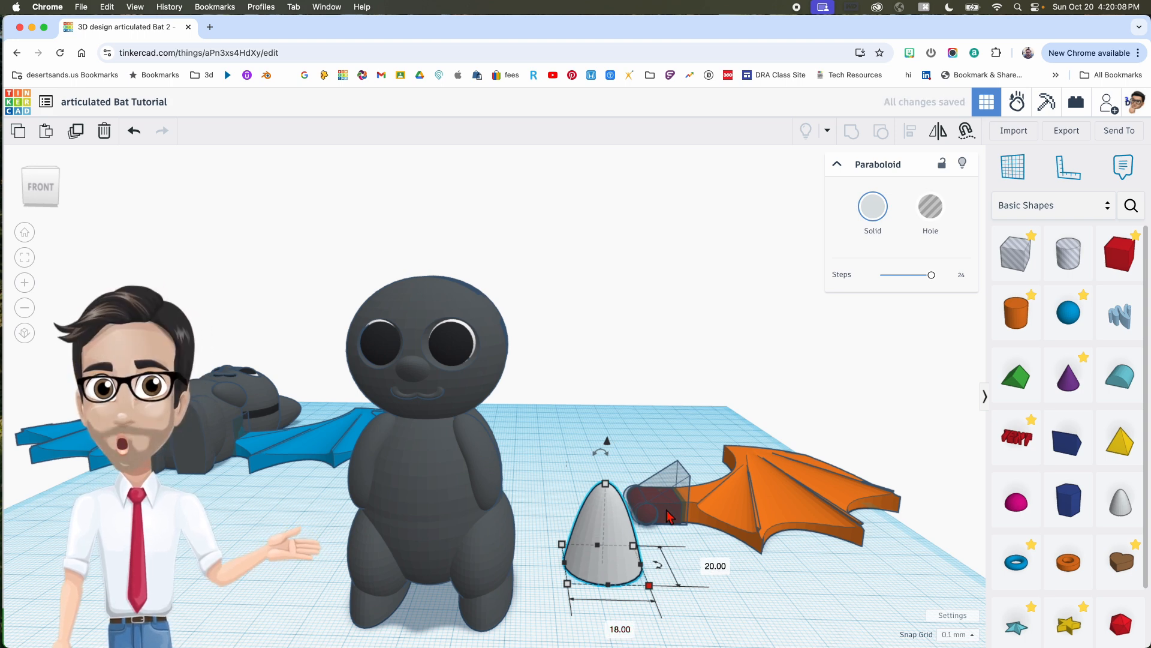
# Step: Tilt the paraboloid 22.5° sideways so that its tip leans away from the bat
pyautogui.moveTo(600, 451); pyautogui.dragTo(624, 465)
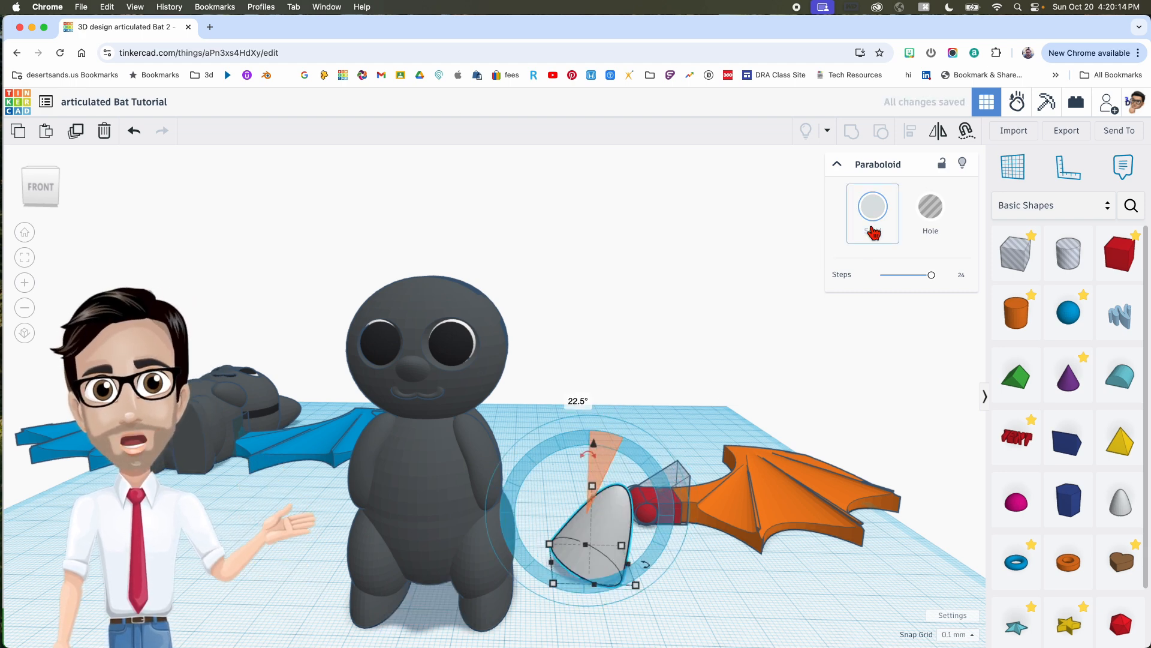
pyautogui.click(874, 230)
pyautogui.click(593, 386)
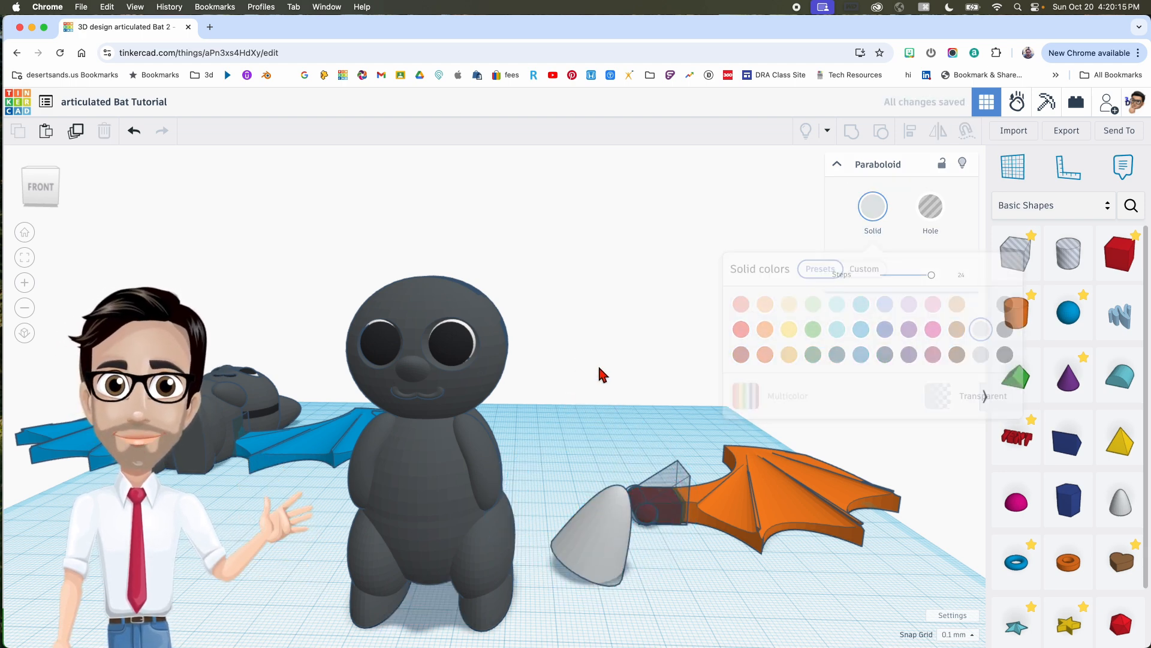
pyautogui.click(614, 525)
# Step: Raise the tilted paraboloid and embed its base in the top of the head above one eye as an ear
pyautogui.moveTo(589, 465); pyautogui.dragTo(582, 186)
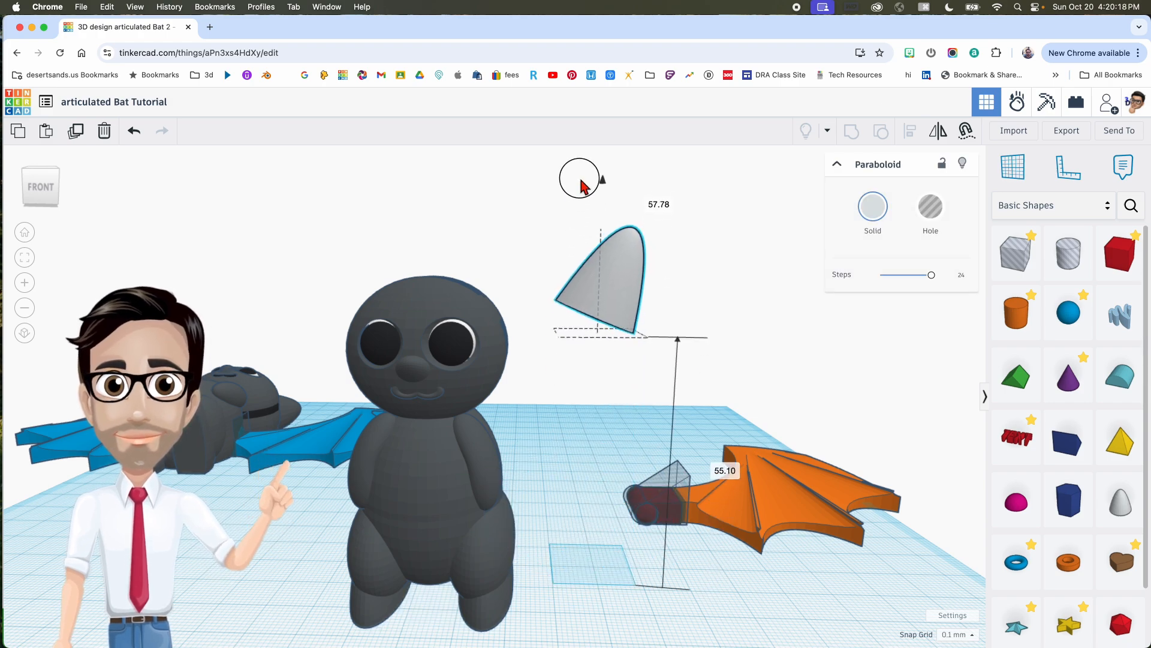
pyautogui.moveTo(560, 336); pyautogui.dragTo(359, 355, button='right')
pyautogui.moveTo(317, 330)
pyautogui.mouseDown()
pyautogui.moveTo(310, 308)
pyautogui.moveTo(306, 332)
pyautogui.mouseUp()
pyautogui.scroll(5, 300, 347)
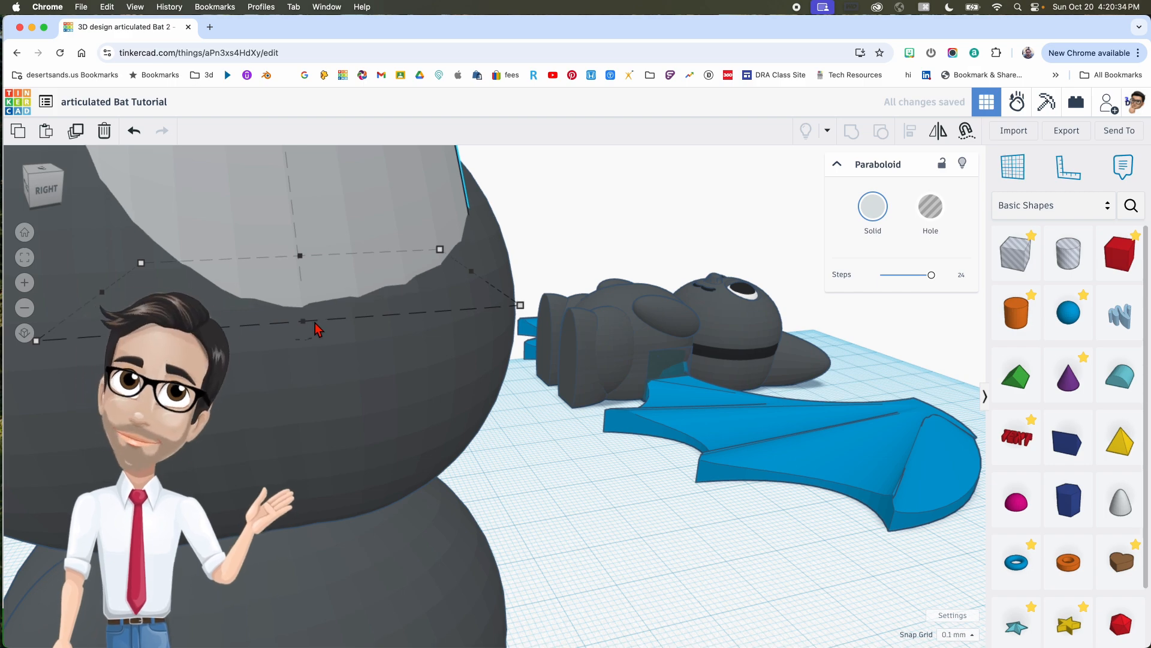
pyautogui.moveTo(315, 333); pyautogui.dragTo(604, 433, button='right')
pyautogui.scroll(-5, 489, 385)
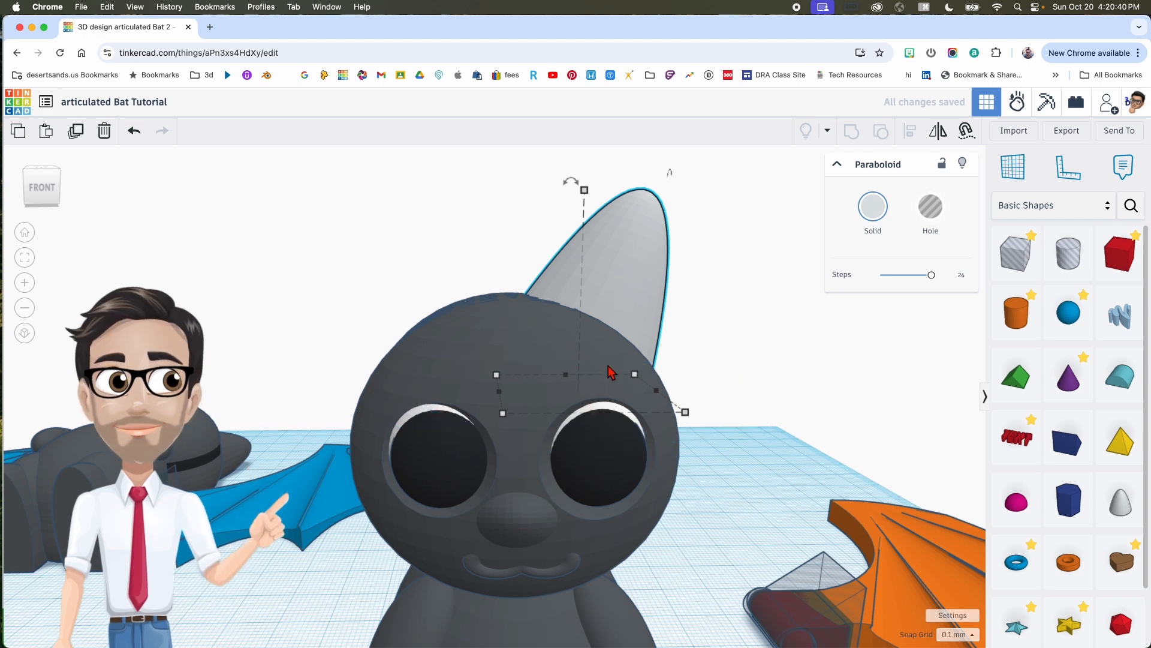
# Step: Colour the paraboloid ear dark grey to match the head
pyautogui.scroll(-4, 611, 370)
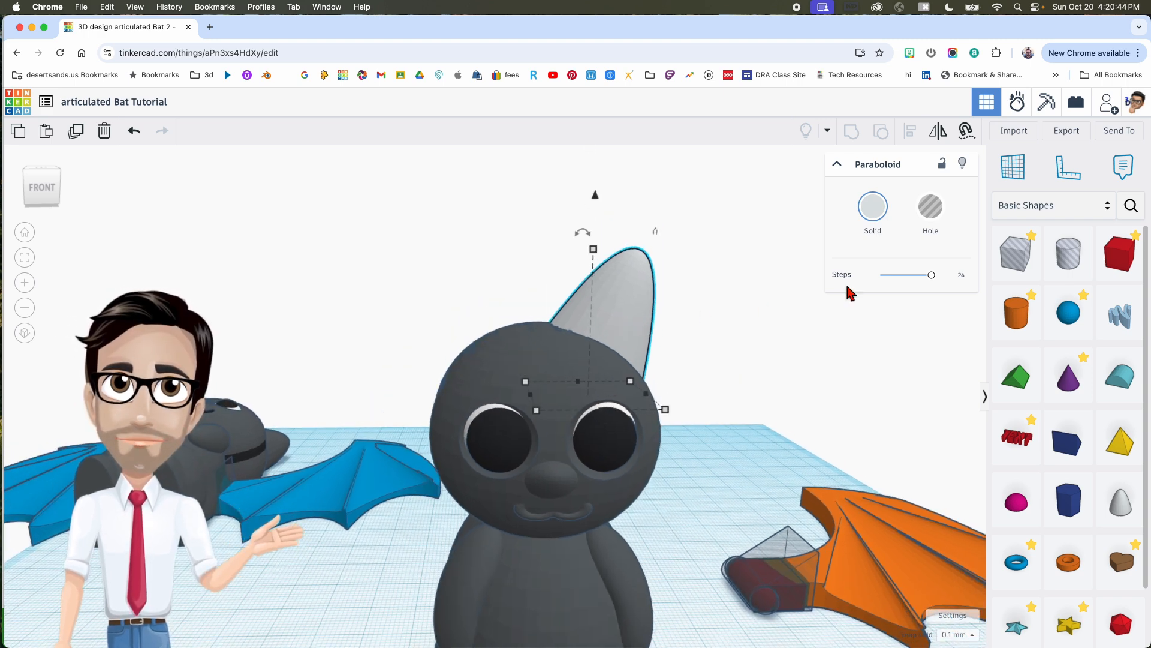
pyautogui.click(874, 209)
pyautogui.click(1005, 333)
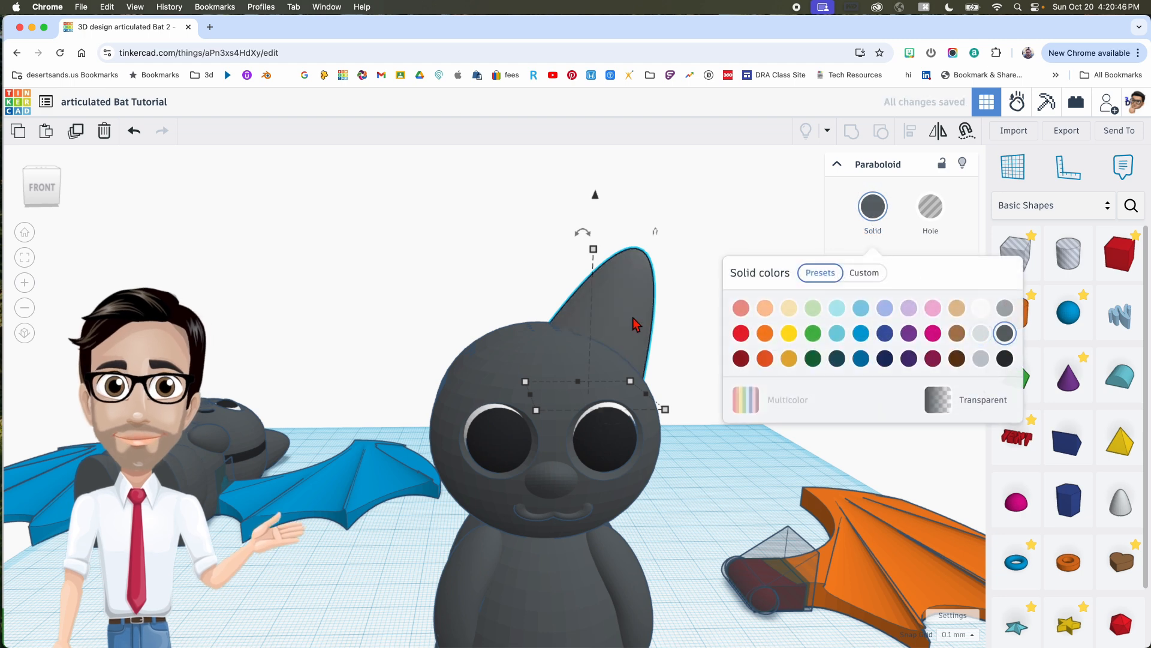
# Step: Duplicate the ear, mirror the copy and place it on the opposite side of the head
pyautogui.click(636, 323)
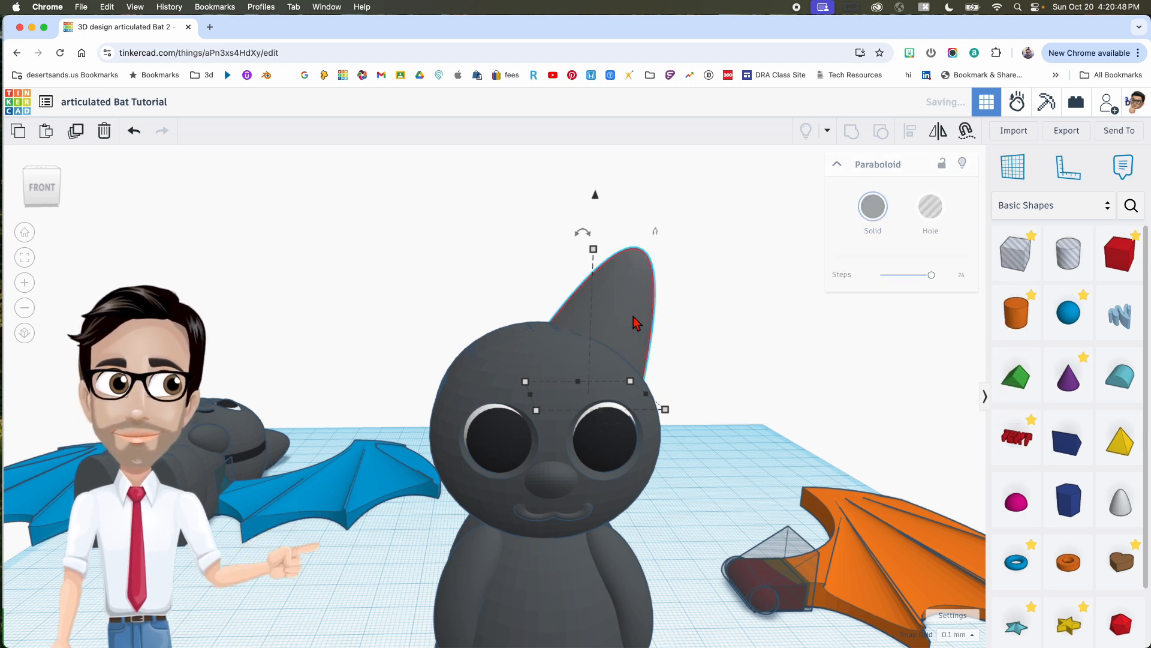
pyautogui.moveTo(605, 436); pyautogui.dragTo(607, 507, button='right')
pyautogui.click(624, 358)
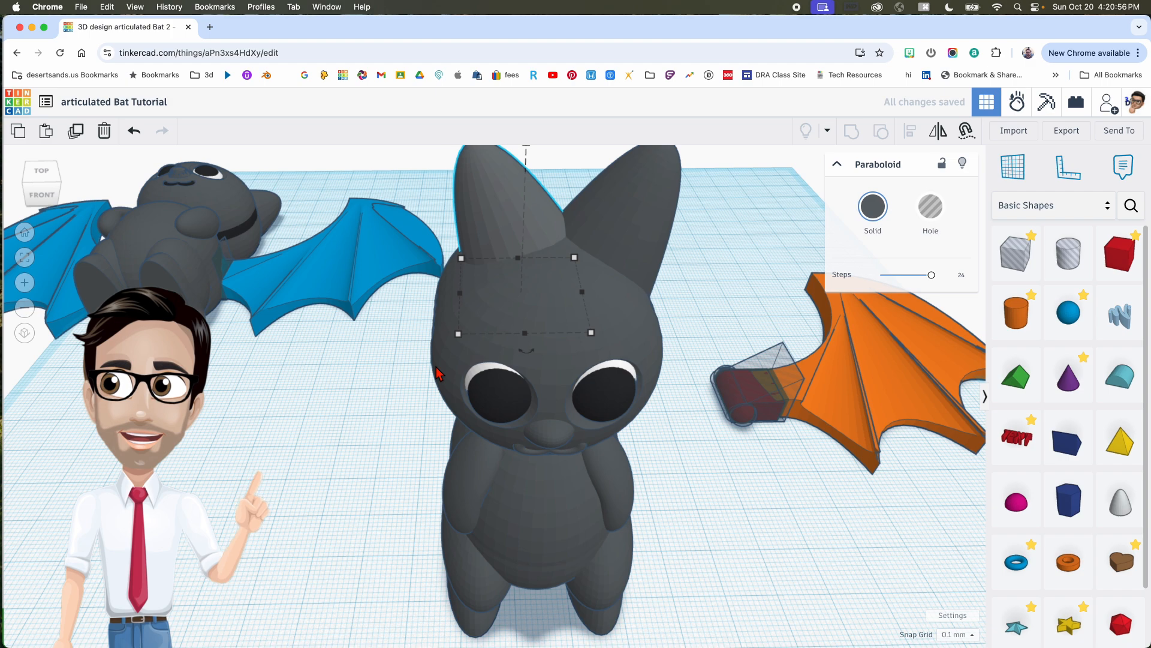
# Step: Adjust the position of the selected ear on the head and check how both ears sit from the side and front
pyautogui.moveTo(477, 397); pyautogui.dragTo(632, 342, button='right')
pyautogui.moveTo(390, 454); pyautogui.dragTo(658, 420, button='middle')
pyautogui.scroll(3, 675, 348)
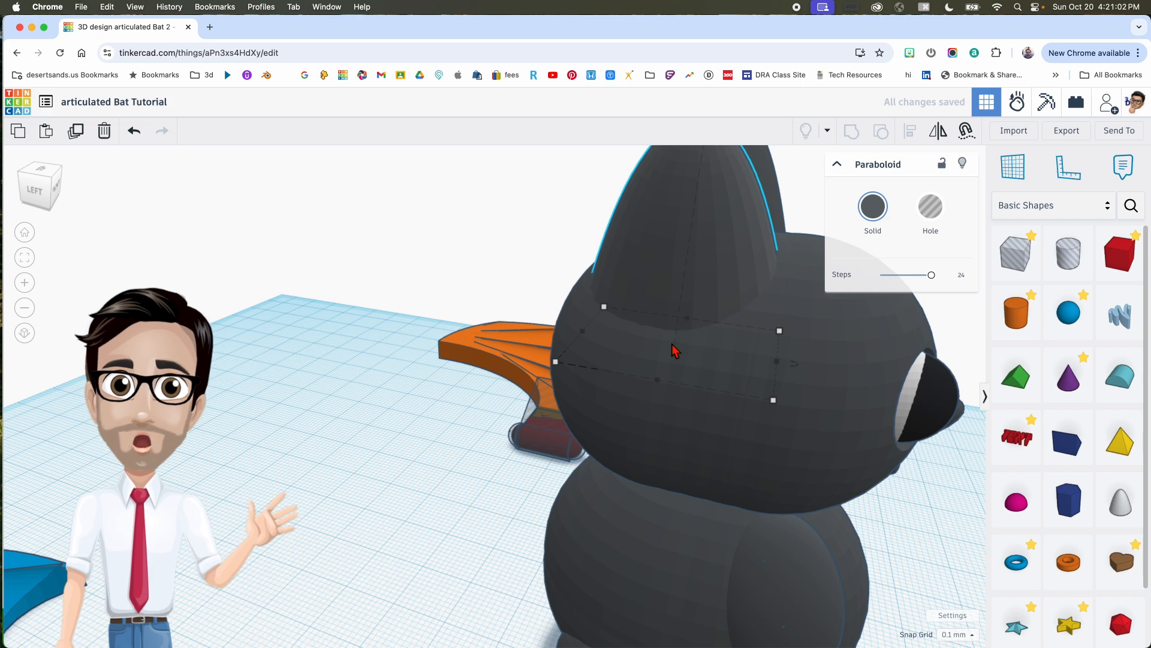
pyautogui.moveTo(674, 358); pyautogui.dragTo(700, 364, button='right')
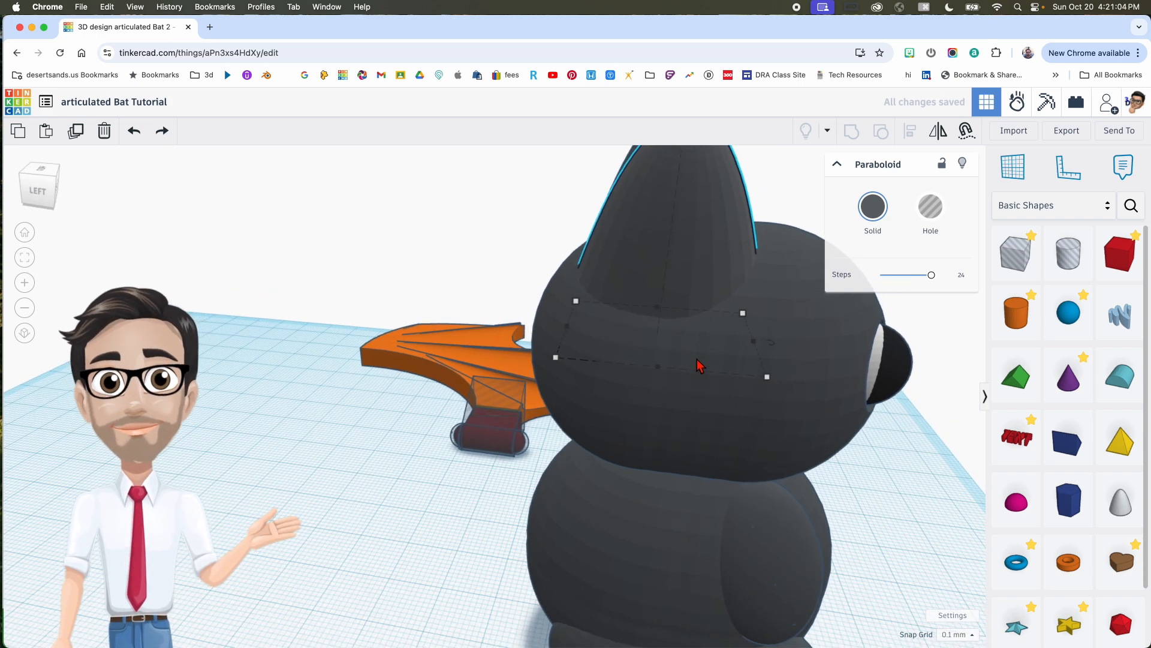
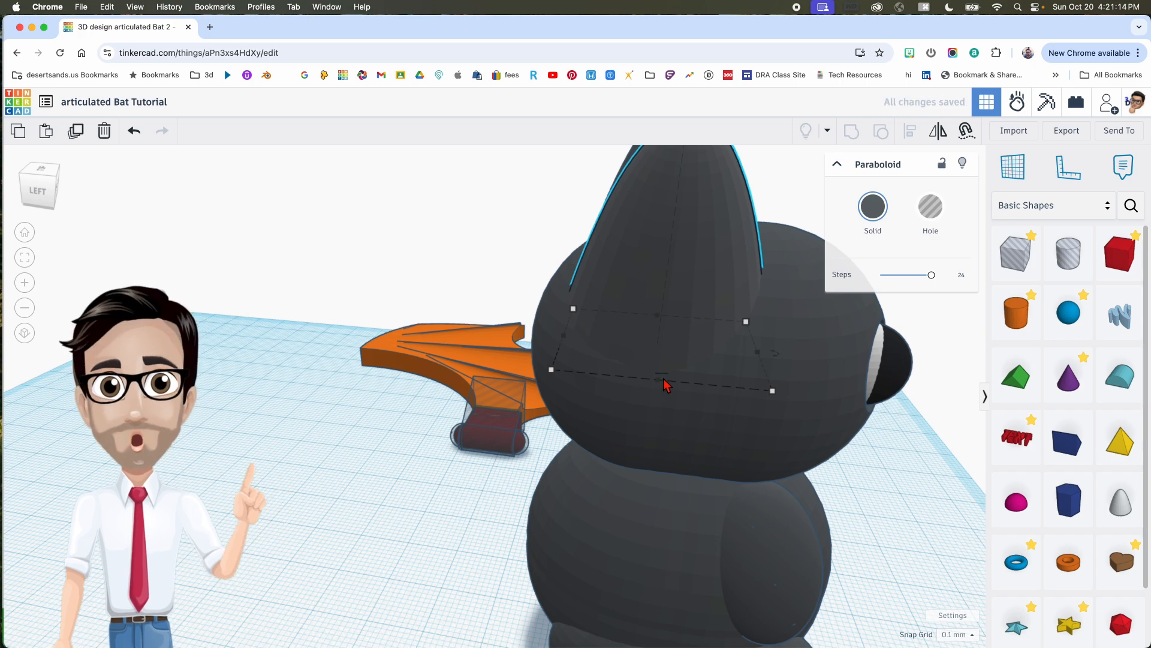
pyautogui.moveTo(679, 382); pyautogui.dragTo(530, 394, button='right')
pyautogui.scroll(-5, 731, 434)
pyautogui.moveTo(731, 434); pyautogui.dragTo(735, 519, button='right')
pyautogui.scroll(-5, 540, 458)
pyautogui.scroll(-6, 668, 484)
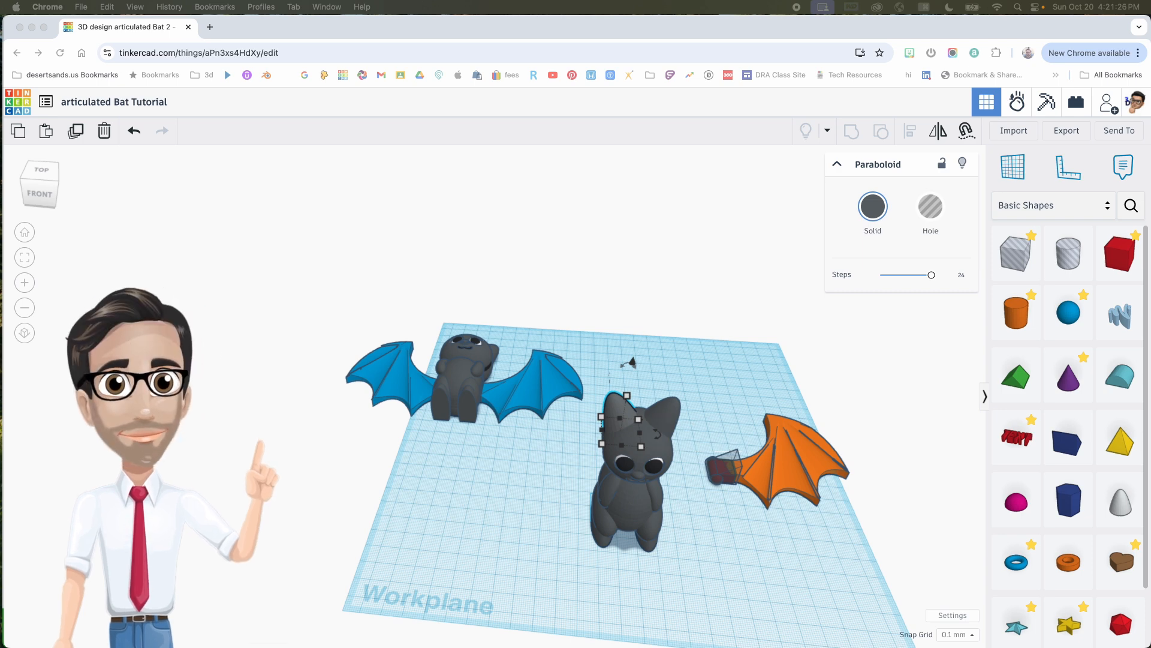
# Step: Select all parts of the dark grey bat and rotate it so that it lies on its back
pyautogui.click(576, 450)
pyautogui.moveTo(625, 461); pyautogui.dragTo(607, 509, button='right')
pyautogui.click(578, 421)
pyautogui.moveTo(578, 414); pyautogui.dragTo(674, 539)
pyautogui.moveTo(593, 530); pyautogui.dragTo(420, 458, button='right')
pyautogui.moveTo(470, 372); pyautogui.dragTo(500, 469)
pyautogui.moveTo(565, 462); pyautogui.dragTo(674, 491, button='right')
pyautogui.moveTo(672, 541); pyautogui.dragTo(672, 482, button='right')
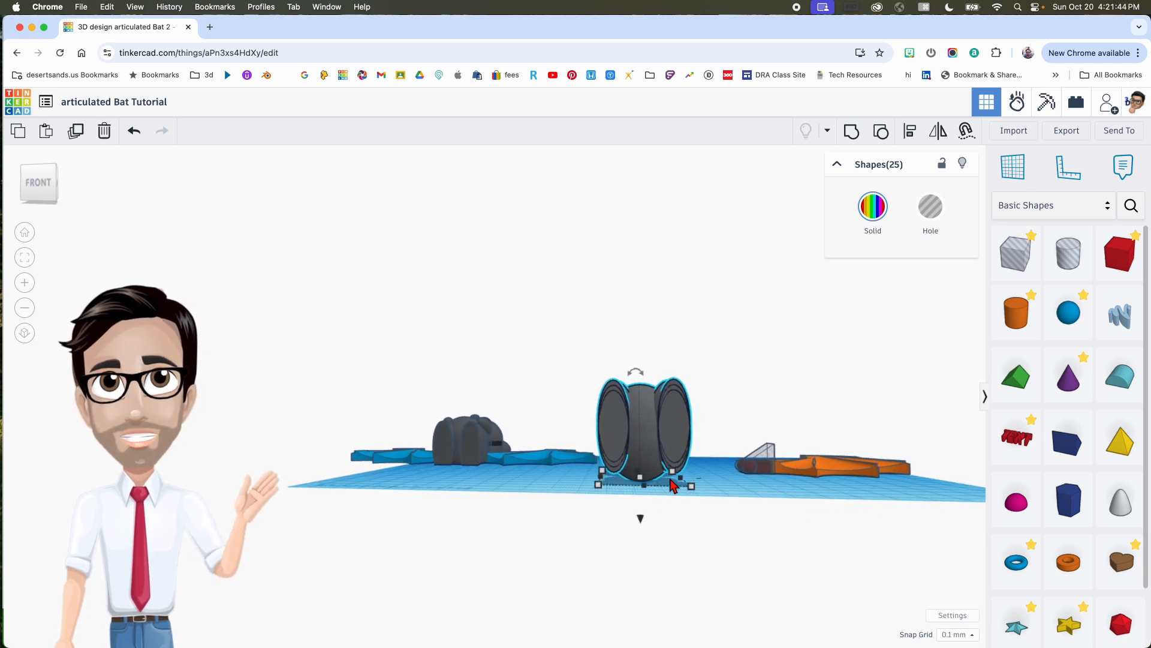
# Step: Lower the lying bat close to the workplane
pyautogui.moveTo(641, 521); pyautogui.dragTo(641, 526)
pyautogui.scroll(5, 641, 488)
pyautogui.scroll(5, 644, 496)
pyautogui.moveTo(646, 537); pyautogui.dragTo(648, 549)
pyautogui.moveTo(645, 547); pyautogui.dragTo(661, 524, button='right')
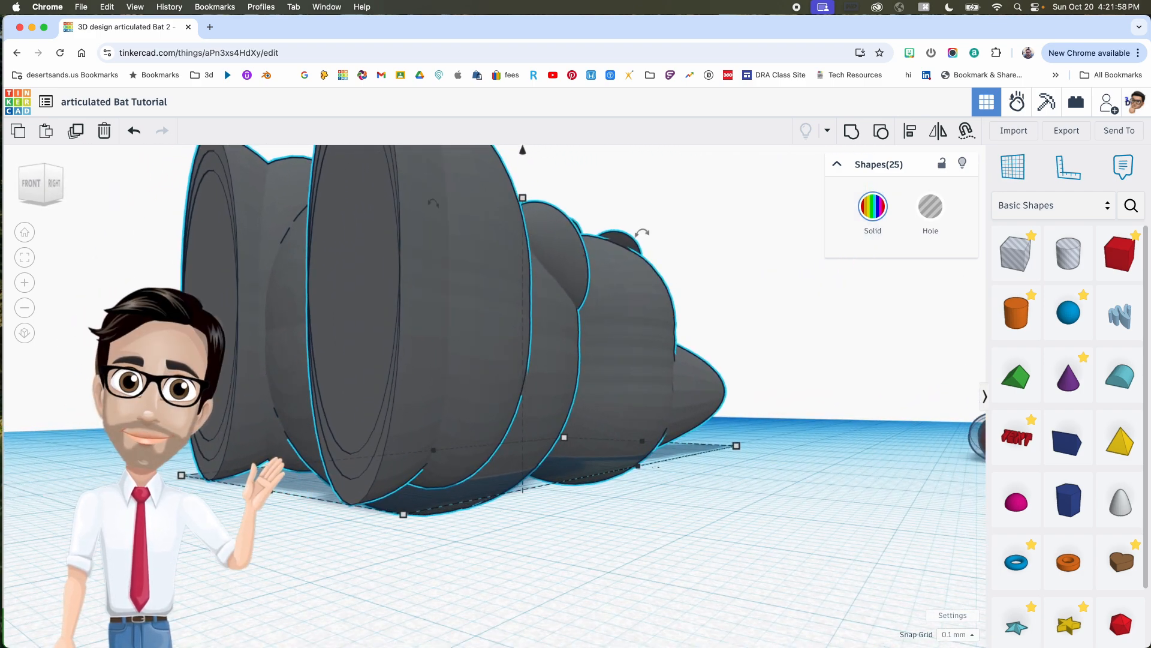
pyautogui.moveTo(264, 593); pyautogui.dragTo(344, 596, button='right')
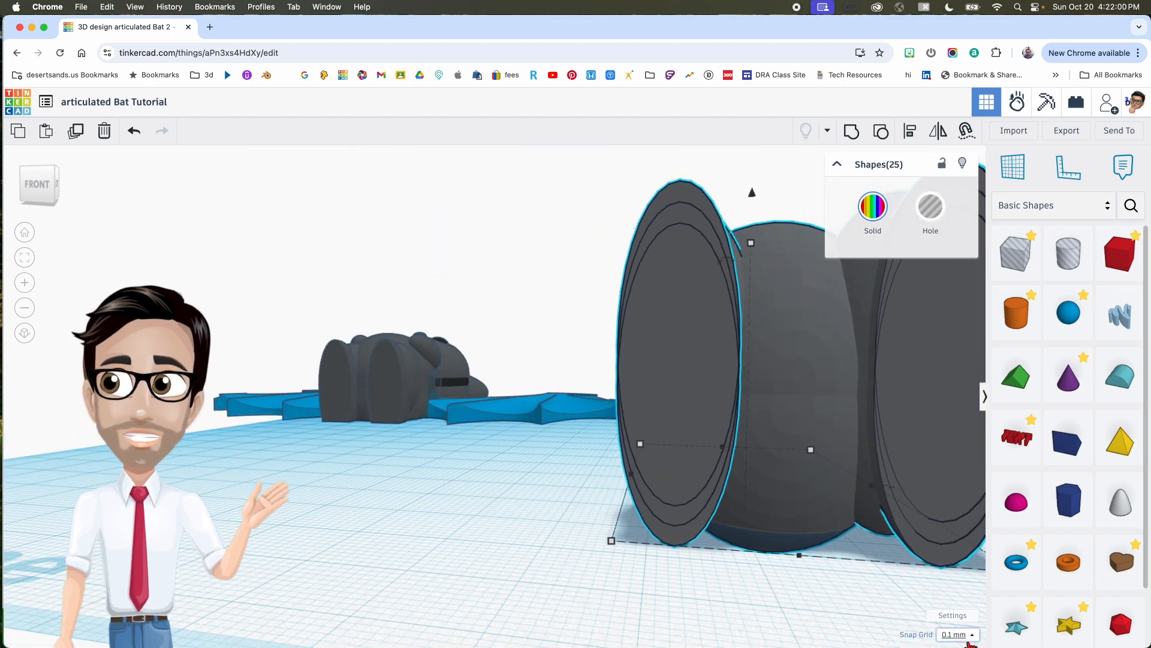
# Step: Set the snap grid to 1.0 mm and lower the bat 6 mm so that its back sinks below the workplane
pyautogui.click(958, 634)
pyautogui.click(967, 567)
pyautogui.moveTo(866, 568); pyautogui.dragTo(793, 550, button='right')
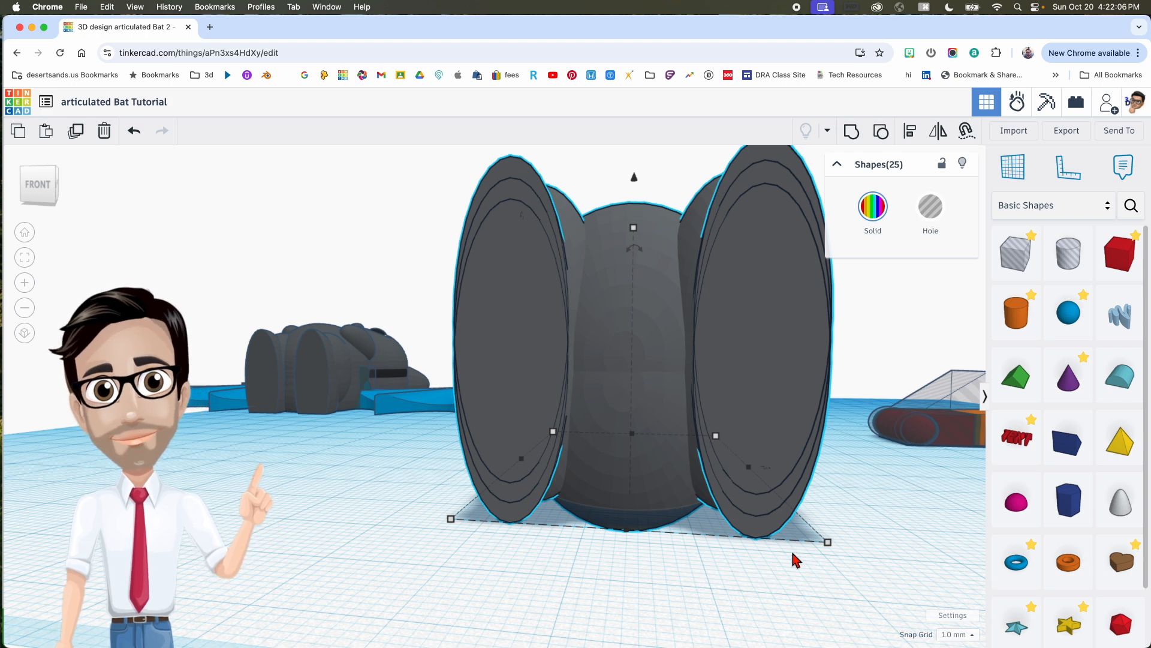
pyautogui.scroll(-5, 793, 559)
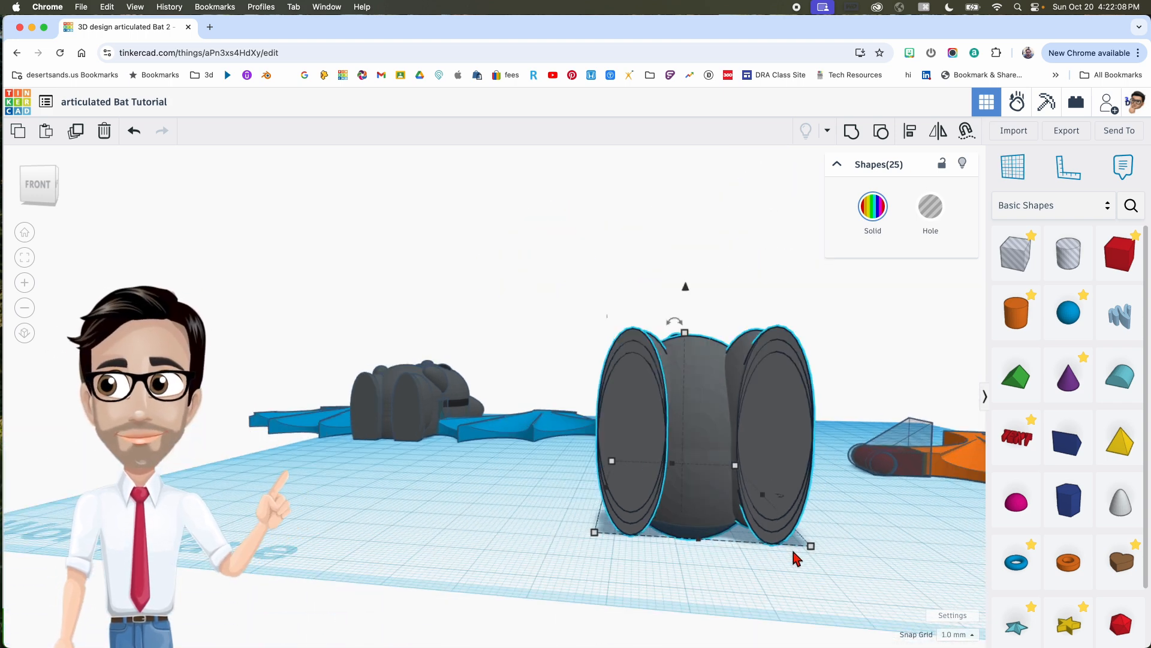
pyautogui.press('super+Down')
pyautogui.press('super+Down')
pyautogui.press('super+Down')
pyautogui.press('super+Down')
pyautogui.press('super+Down')
pyautogui.press('super+Down')
pyautogui.moveTo(820, 558); pyautogui.dragTo(761, 540, button='middle')
pyautogui.moveTo(761, 539); pyautogui.dragTo(934, 448, button='right')
# Step: Add a box hole, place it below the workplane and stretch it to cover the bat's whole footprint
pyautogui.scroll(-5, 797, 461)
pyautogui.moveTo(785, 463); pyautogui.dragTo(656, 463, button='middle')
pyautogui.click(1024, 264)
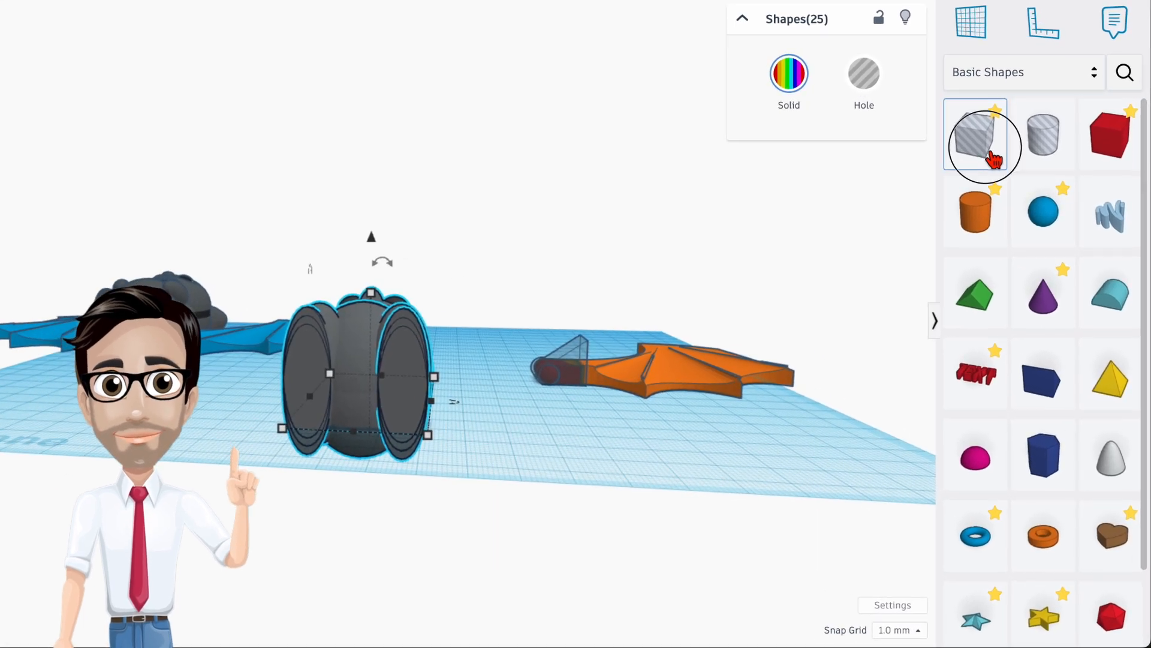
pyautogui.click(488, 474)
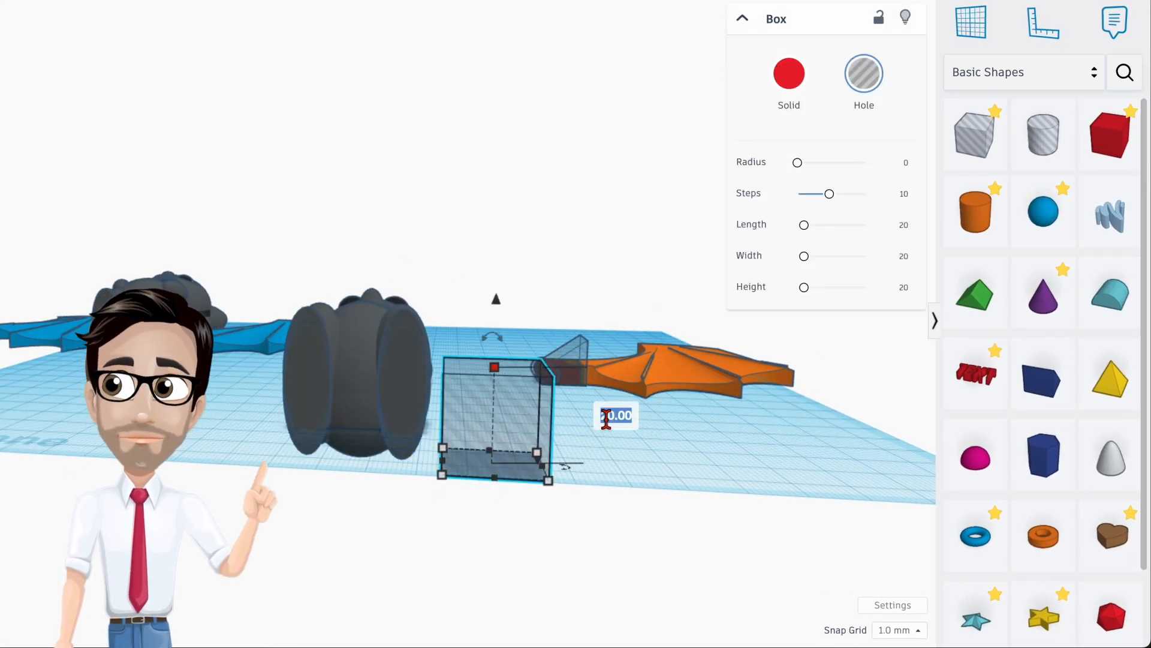
pyautogui.press('Return')
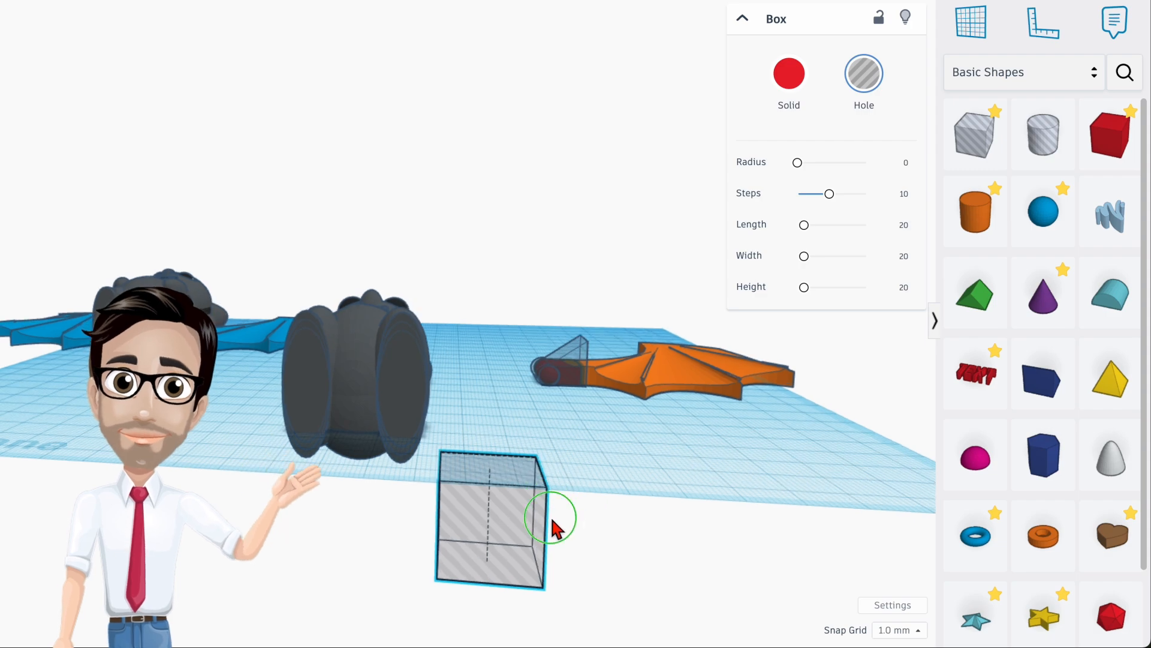
pyautogui.moveTo(553, 507); pyautogui.dragTo(561, 638, button='right')
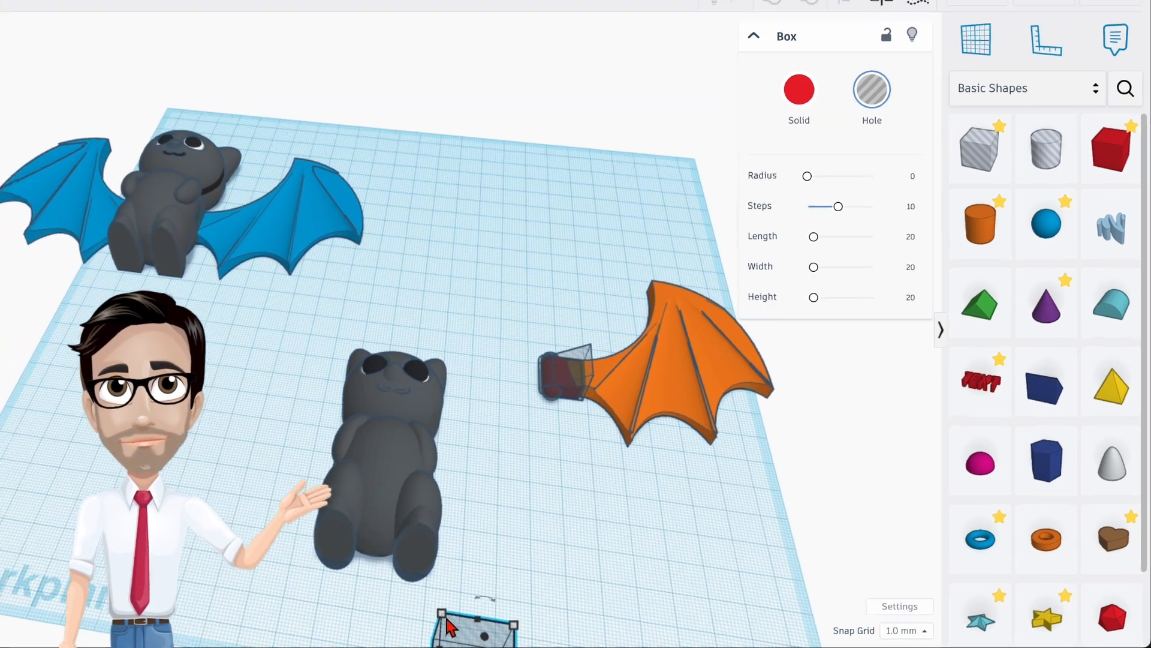
pyautogui.moveTo(442, 614); pyautogui.dragTo(485, 392)
pyautogui.moveTo(498, 518); pyautogui.dragTo(373, 427, button='right')
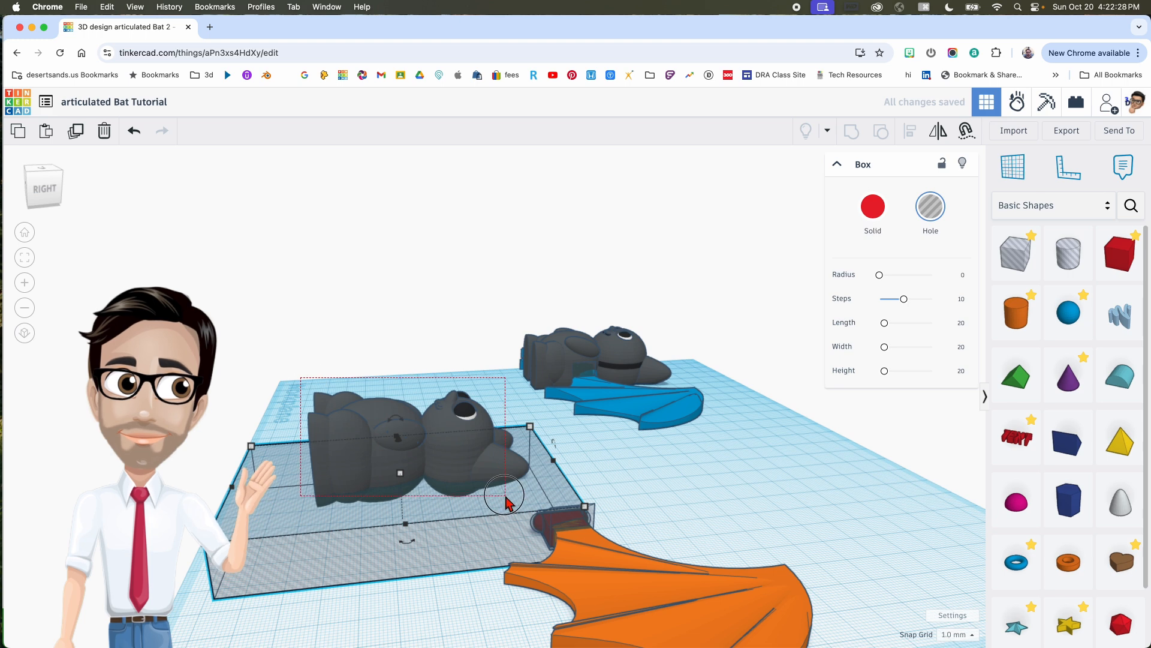
# Step: Group the bat with the box hole to cut its back flat at workplane level
pyautogui.keyDown('shift'); pyautogui.moveTo(504, 495); pyautogui.dragTo(509, 501); pyautogui.keyUp('shift')
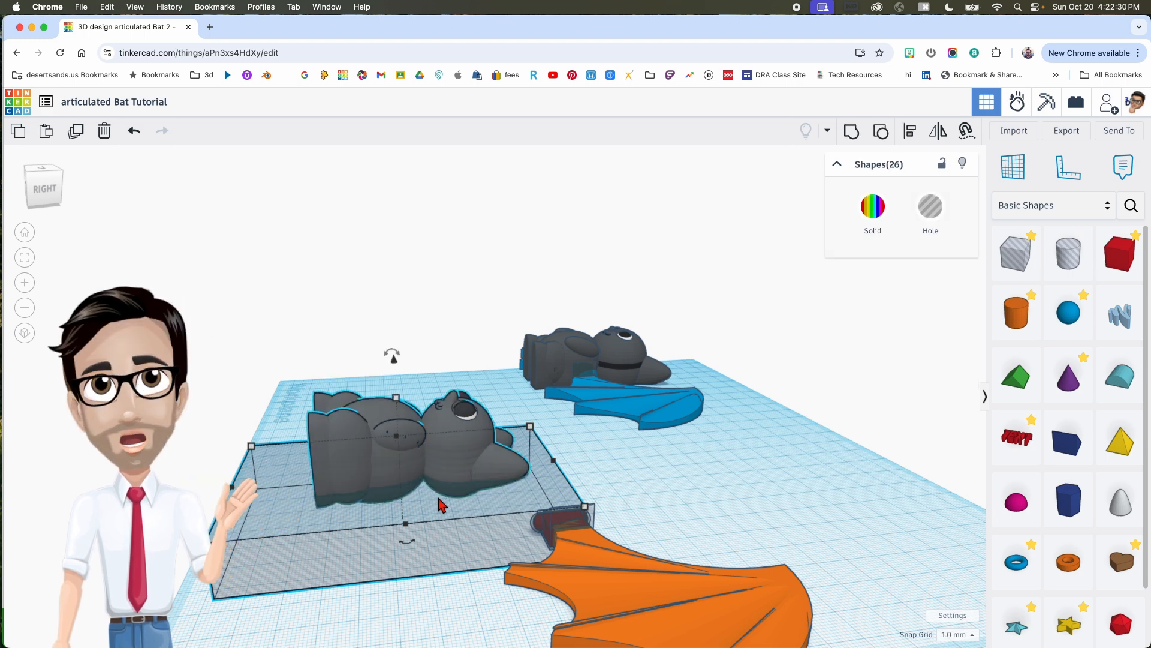
pyautogui.hotkey('ctrl', 'g')
pyautogui.moveTo(405, 498); pyautogui.dragTo(678, 178, button='right')
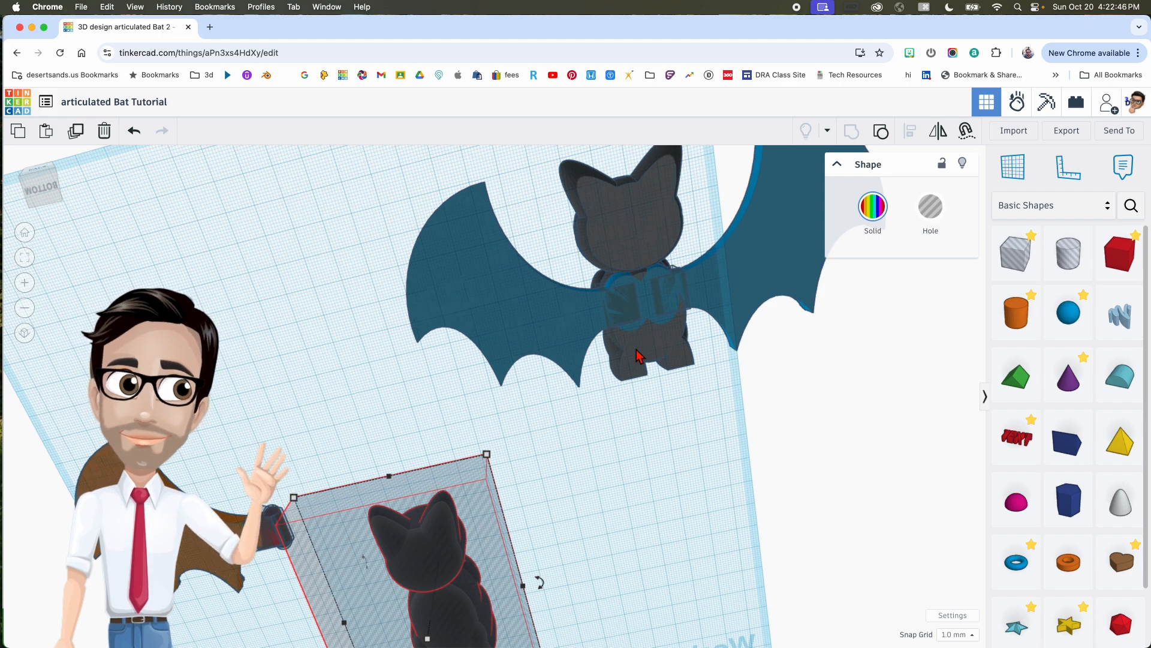
pyautogui.moveTo(647, 378); pyautogui.dragTo(645, 382, button='right')
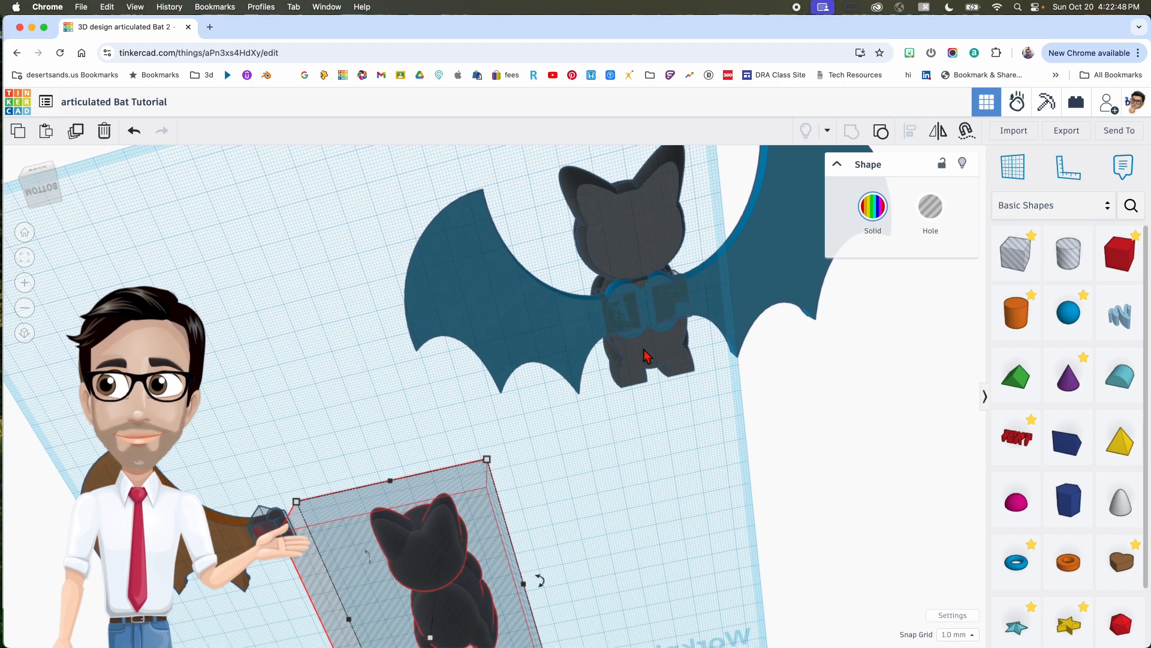
pyautogui.scroll(3, 647, 355)
pyautogui.moveTo(647, 355); pyautogui.dragTo(401, 325, button='right')
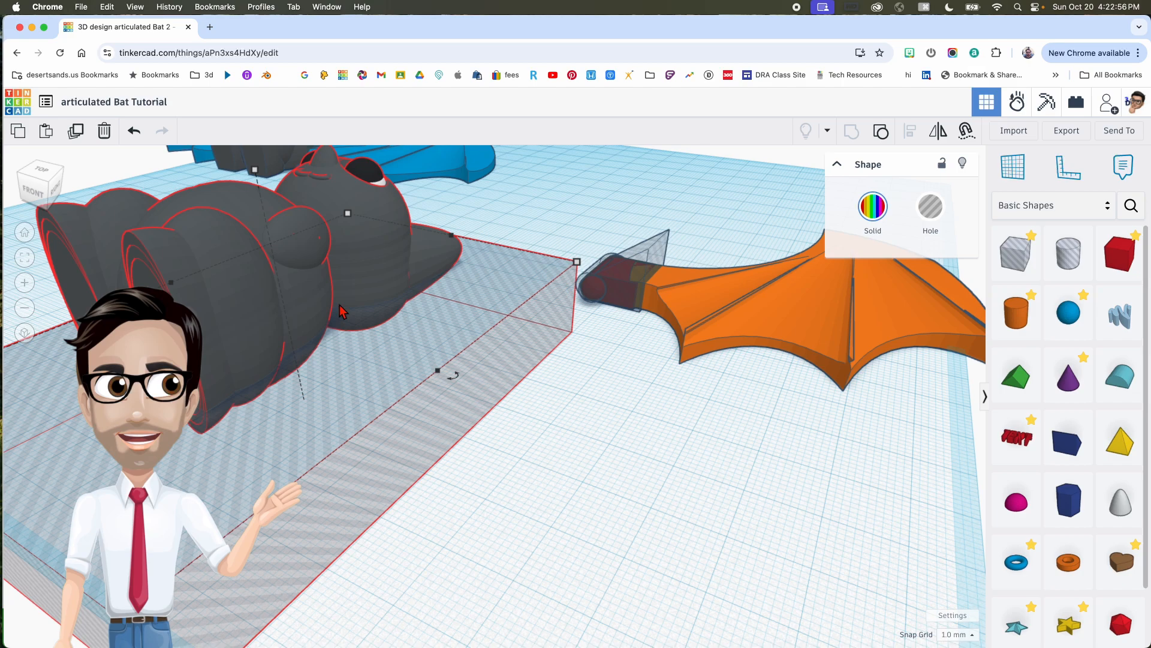
pyautogui.moveTo(570, 383); pyautogui.dragTo(647, 394, button='right')
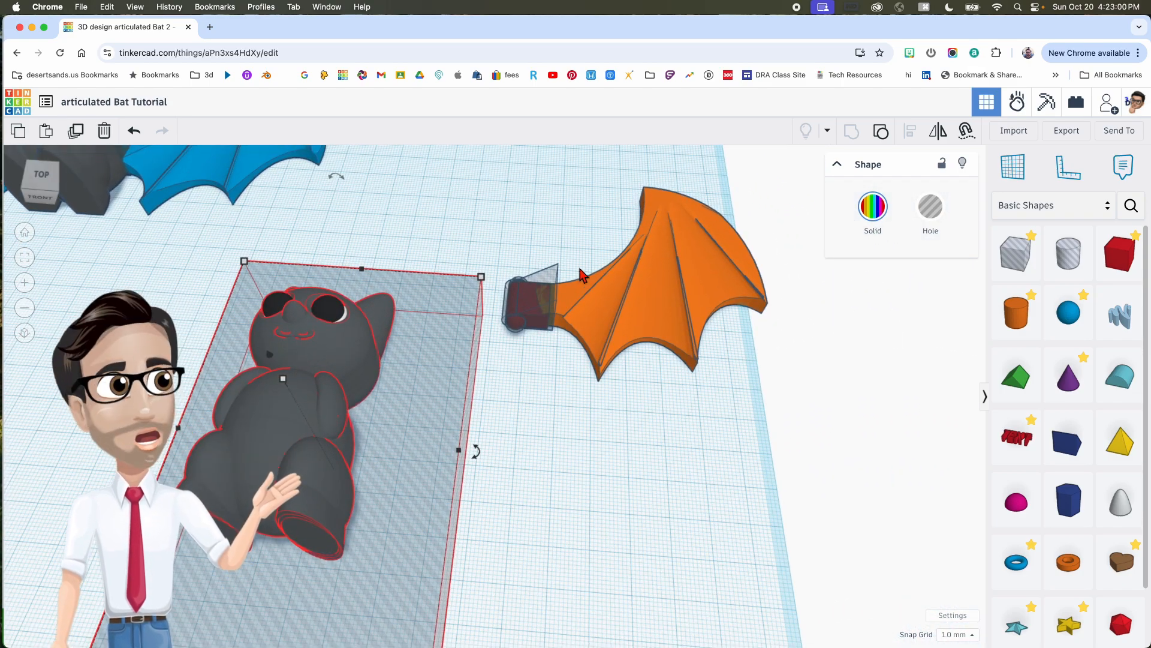
pyautogui.moveTo(550, 253); pyautogui.dragTo(509, 182, button='right')
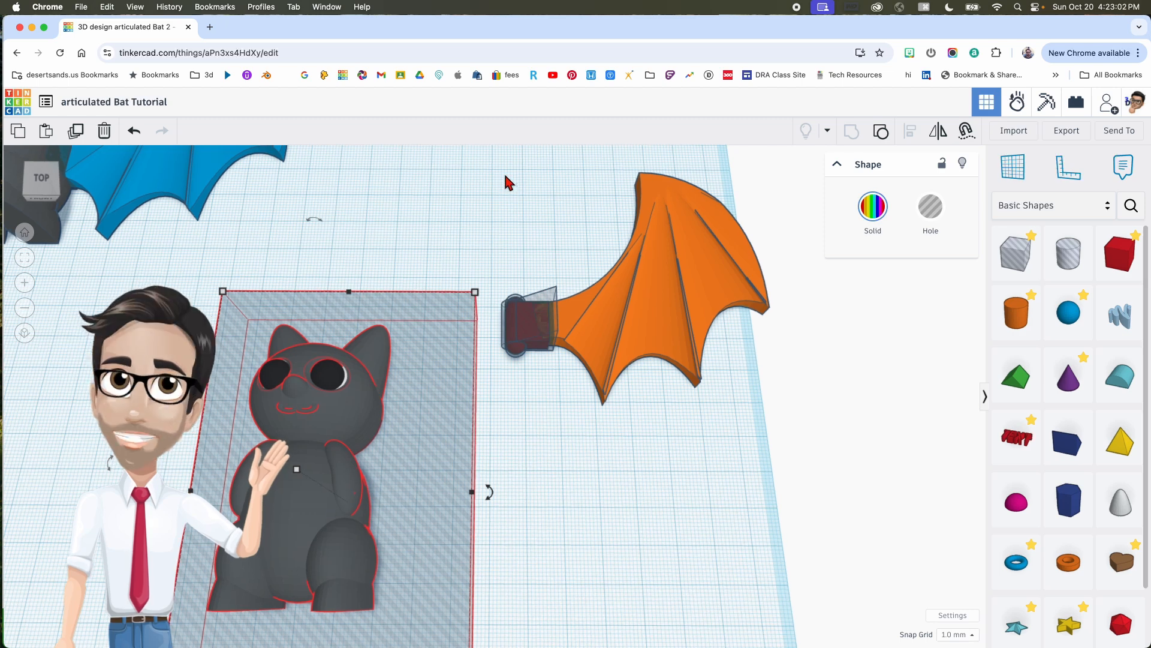
pyautogui.click(511, 171)
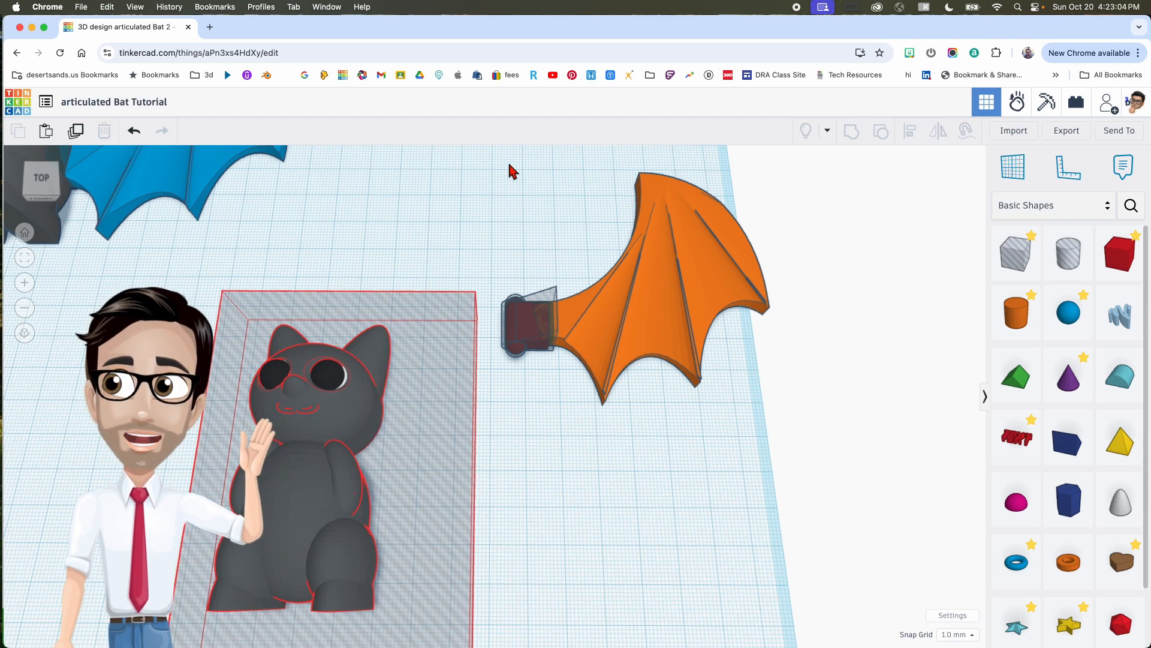
# Step: Select the orange wing's parts without the box hole around its connector and colour them black
pyautogui.moveTo(655, 348); pyautogui.dragTo(706, 388)
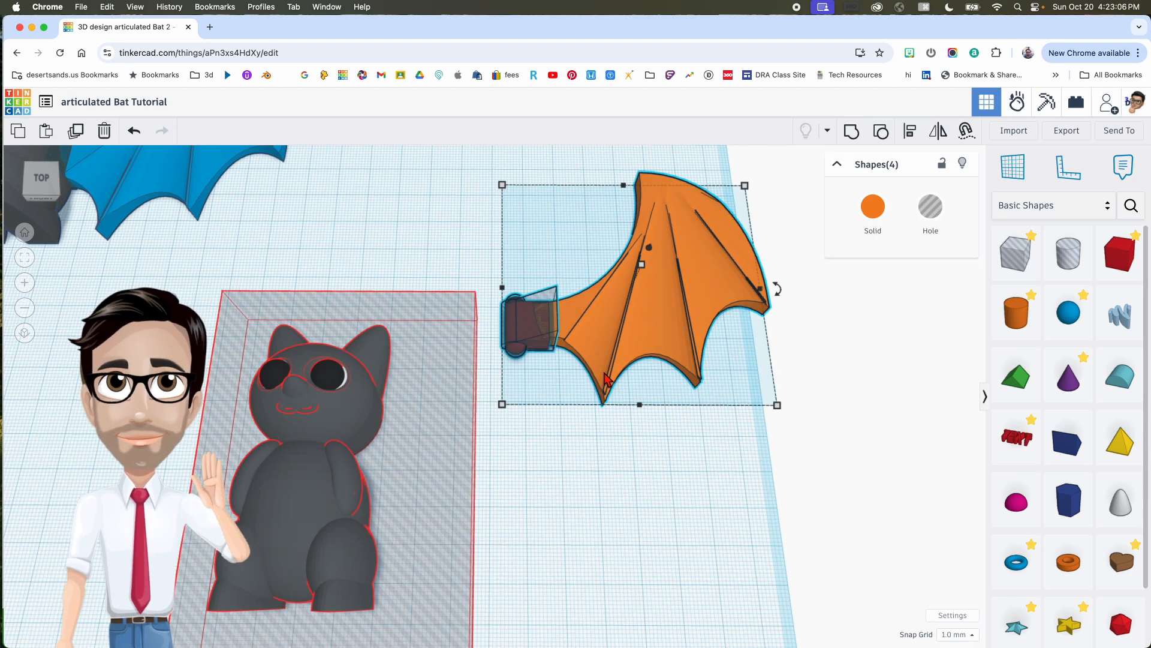
pyautogui.keyDown('shift'); pyautogui.click(550, 305); pyautogui.keyUp('shift')
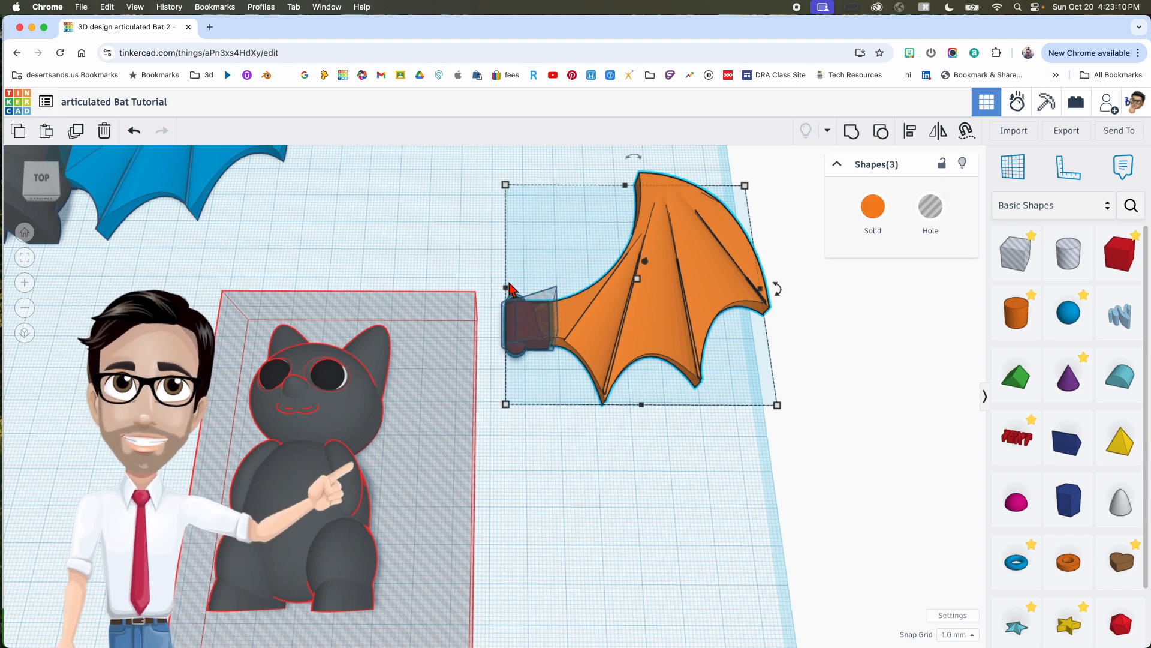
pyautogui.moveTo(544, 315)
pyautogui.mouseDown(button='right')
pyautogui.moveTo(609, 333)
pyautogui.moveTo(547, 332)
pyautogui.mouseUp(button='right')
pyautogui.click(861, 229)
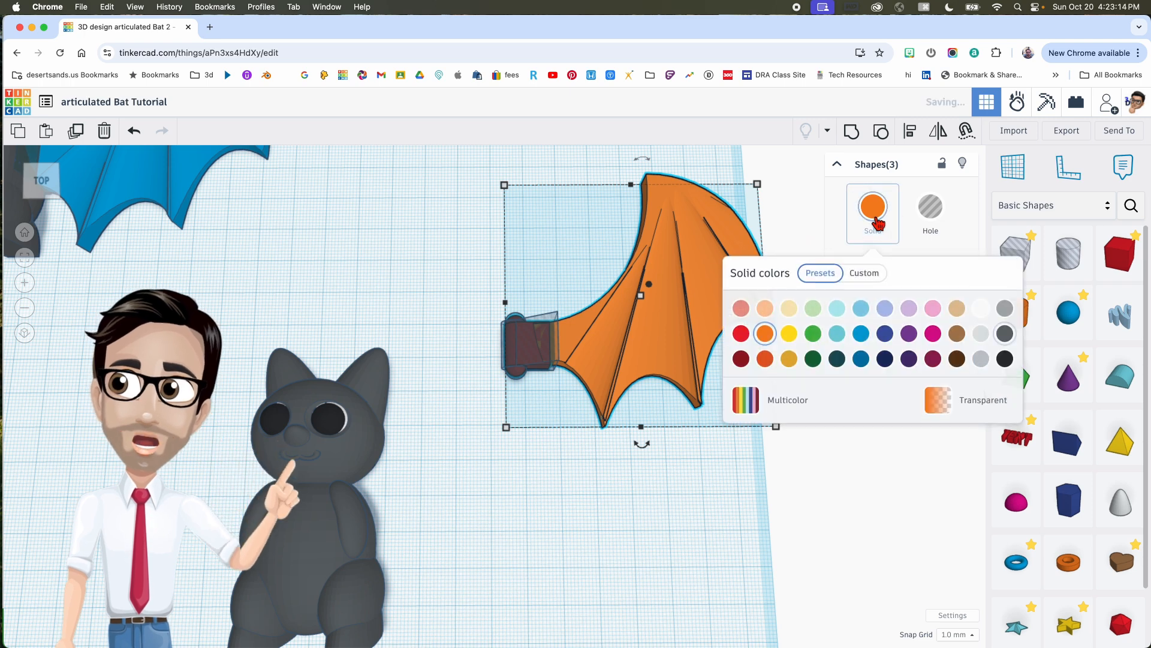
pyautogui.click(1005, 359)
pyautogui.moveTo(552, 423); pyautogui.dragTo(546, 400, button='right')
pyautogui.click(546, 395)
# Step: Select the black wing with its connector and hole, move it beside the bat's torso and nudge it 1 mm toward the head
pyautogui.moveTo(544, 357); pyautogui.dragTo(540, 389, button='right')
pyautogui.scroll(2, 535, 331)
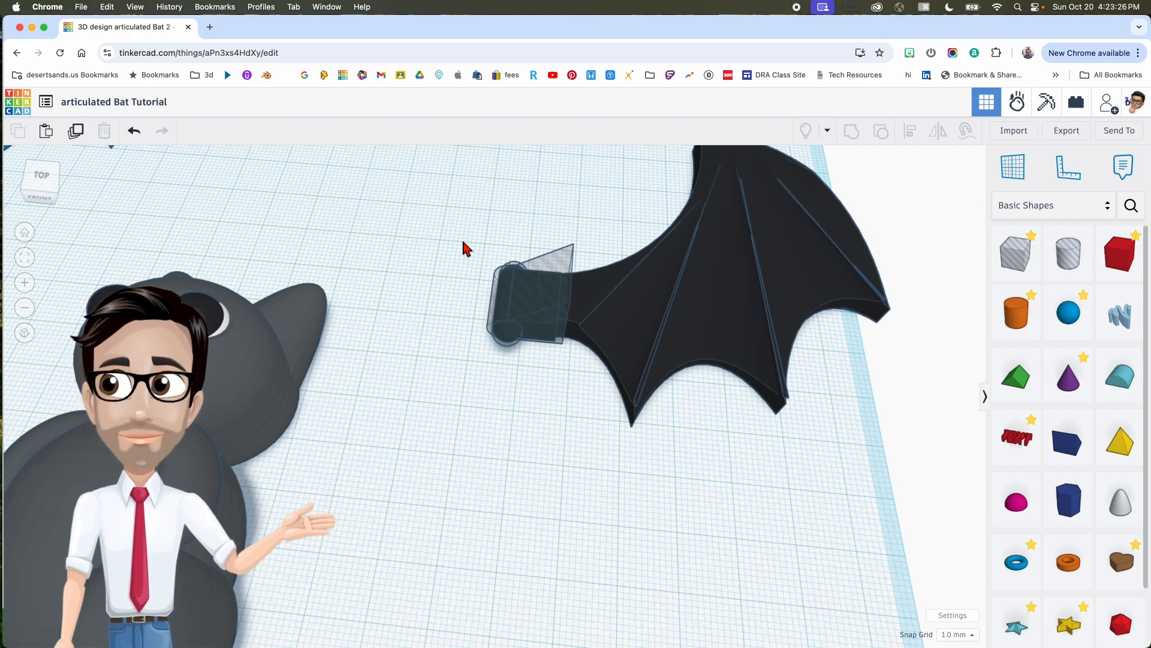
pyautogui.moveTo(465, 246); pyautogui.dragTo(694, 389)
pyautogui.moveTo(695, 390); pyautogui.dragTo(696, 313, button='middle')
pyautogui.moveTo(685, 308); pyautogui.dragTo(686, 328, button='right')
pyautogui.moveTo(681, 257); pyautogui.dragTo(479, 513)
pyautogui.moveTo(493, 445); pyautogui.dragTo(608, 444, button='middle')
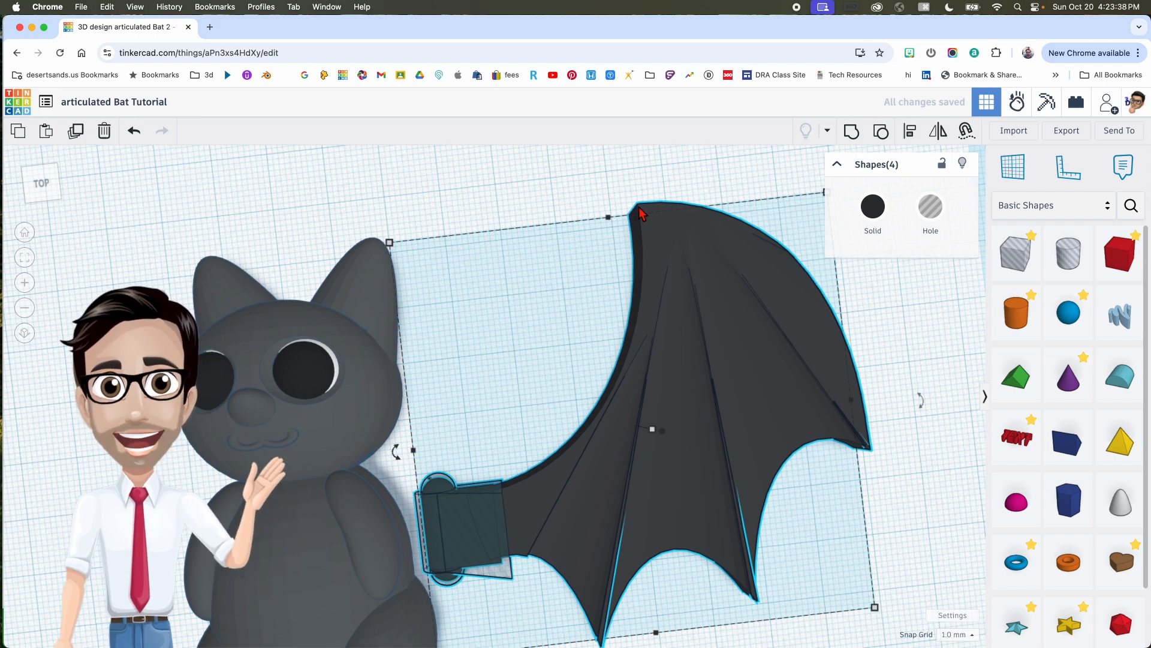
pyautogui.moveTo(415, 250); pyautogui.dragTo(393, 249, button='right')
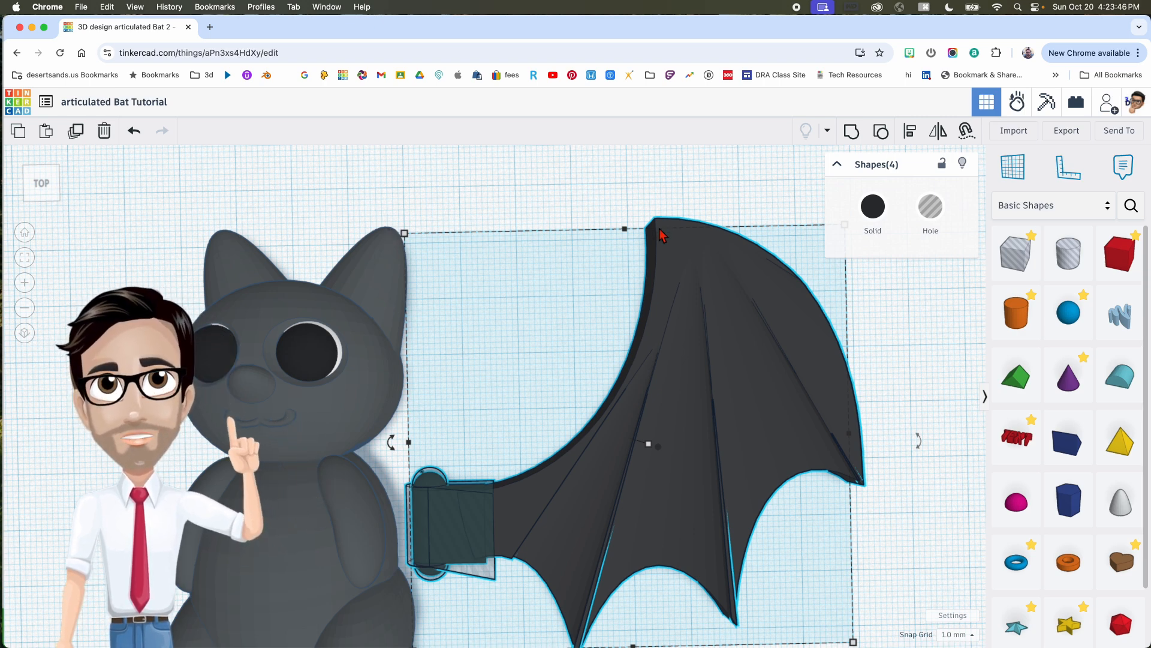
pyautogui.press('Up')
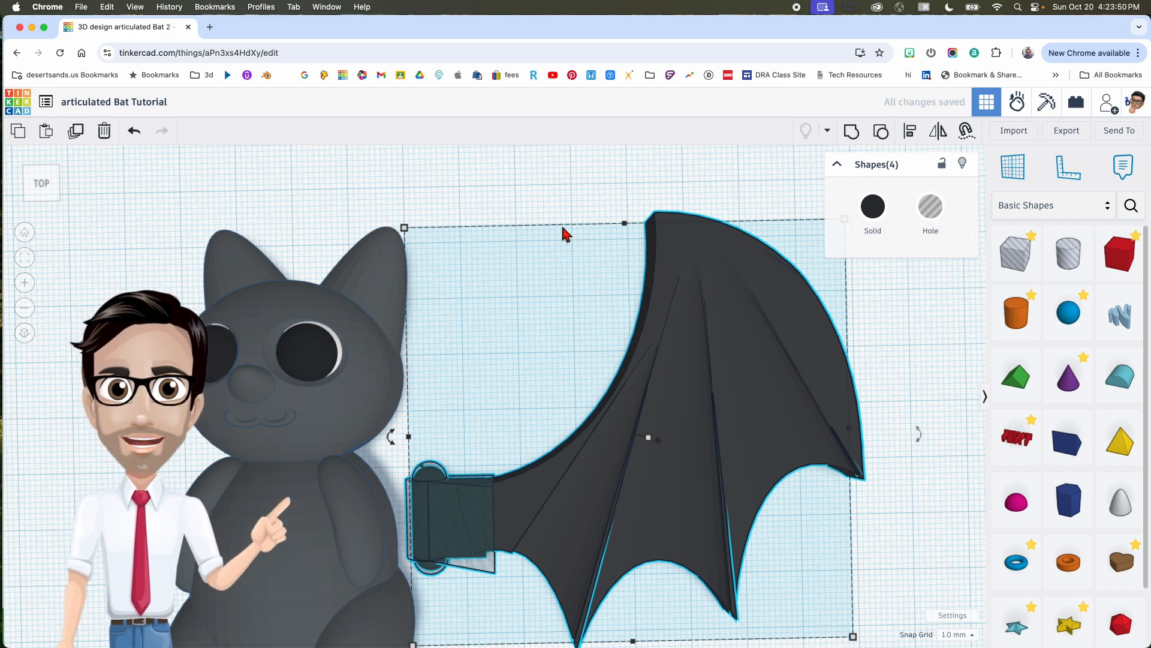
# Step: Push the wing's connector into the side of the bat's body below the arm and nudge its depth in 1 mm steps
pyautogui.scroll(-1, 556, 337)
pyautogui.moveTo(556, 337); pyautogui.dragTo(592, 243, button='middle')
pyautogui.moveTo(574, 317); pyautogui.dragTo(487, 319, button='right')
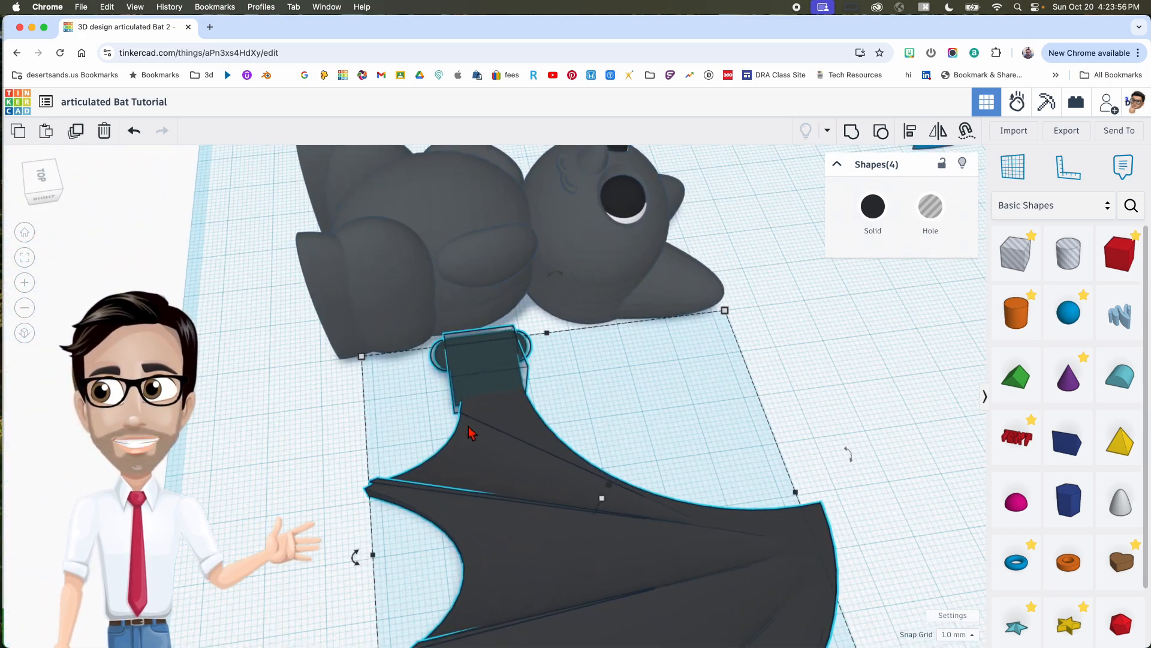
pyautogui.moveTo(466, 428); pyautogui.dragTo(486, 359)
pyautogui.scroll(3, 487, 360)
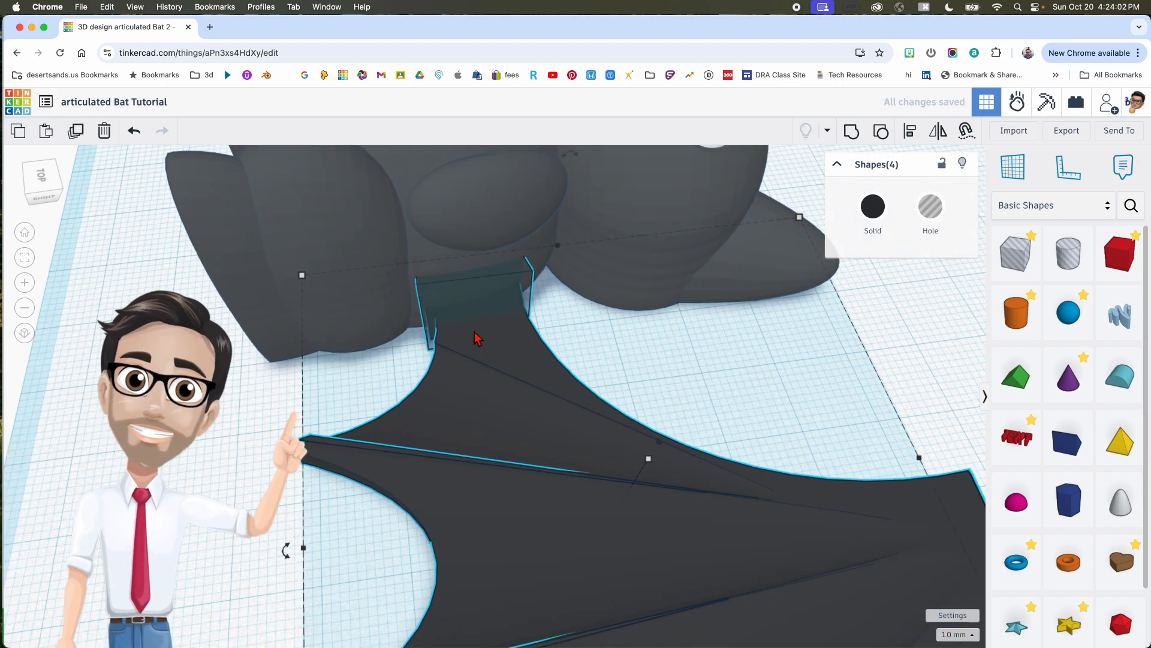
pyautogui.scroll(5, 477, 339)
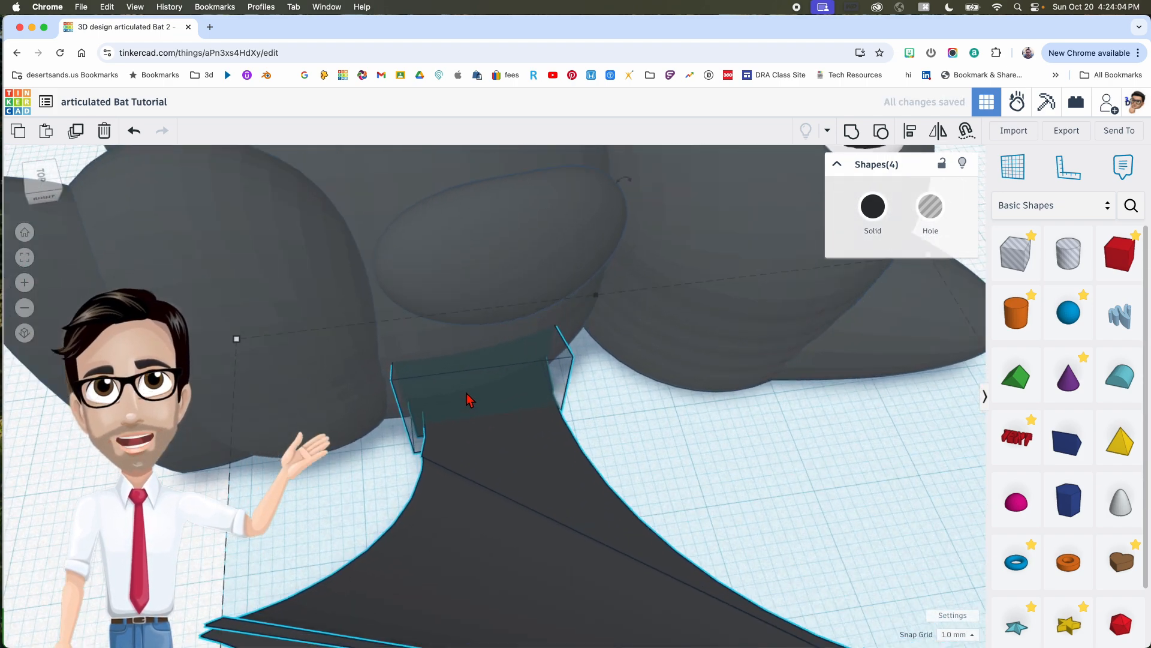
pyautogui.moveTo(470, 404); pyautogui.dragTo(451, 349, button='right')
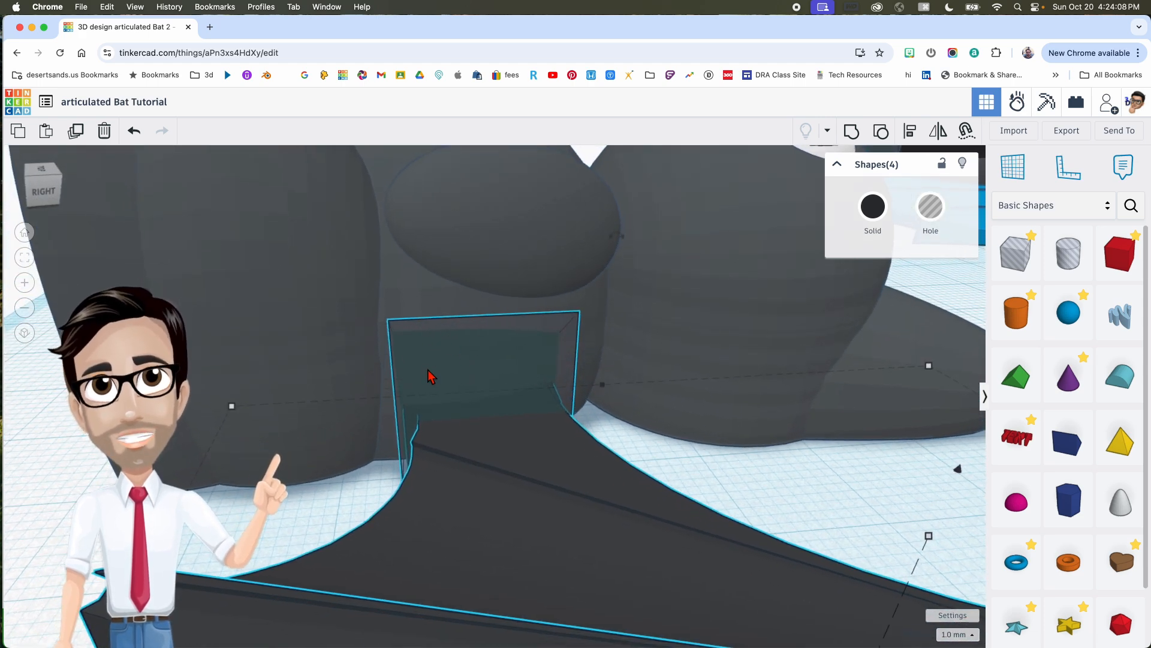
pyautogui.scroll(3, 432, 372)
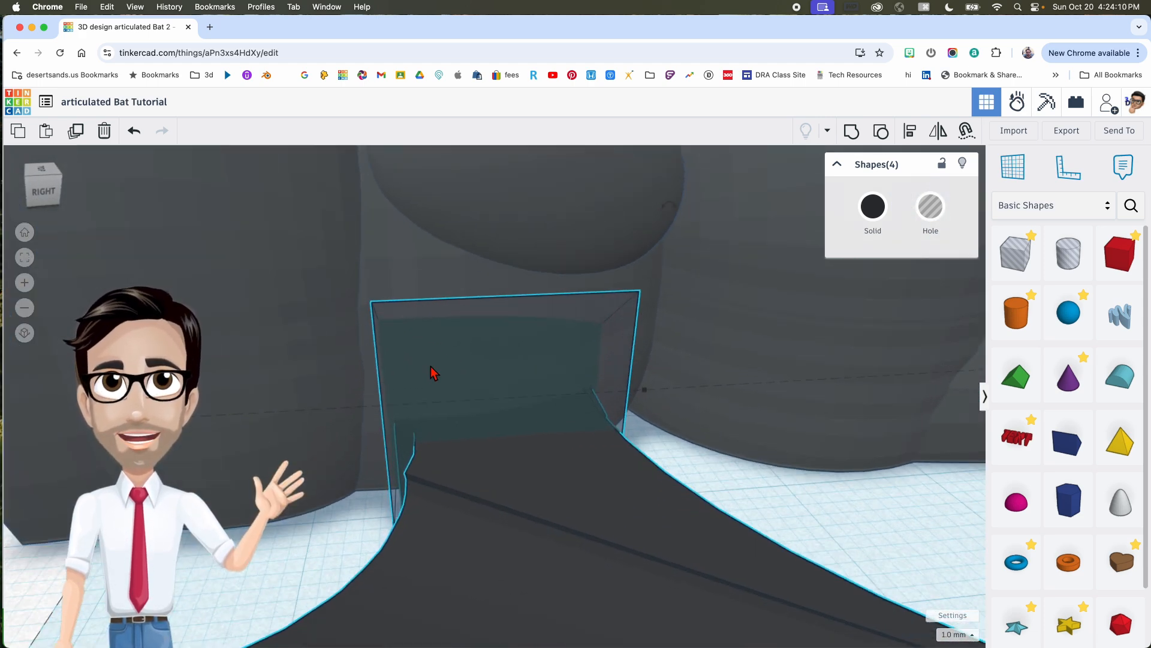
pyautogui.press('Up')
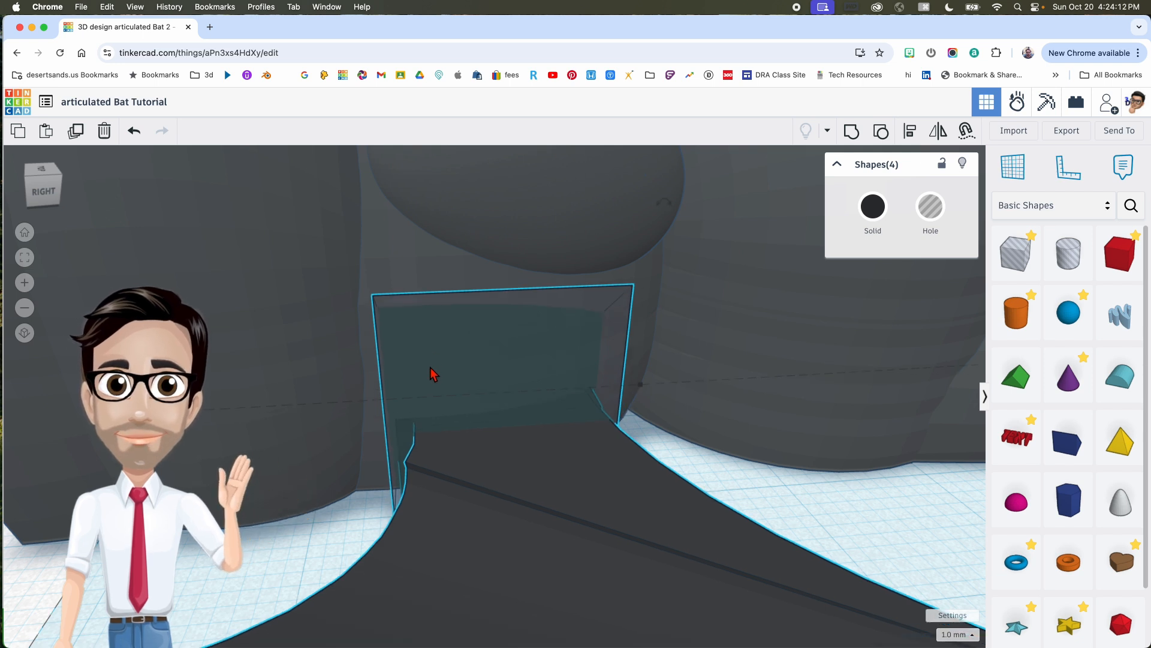
pyautogui.press('Up')
pyautogui.press('Down')
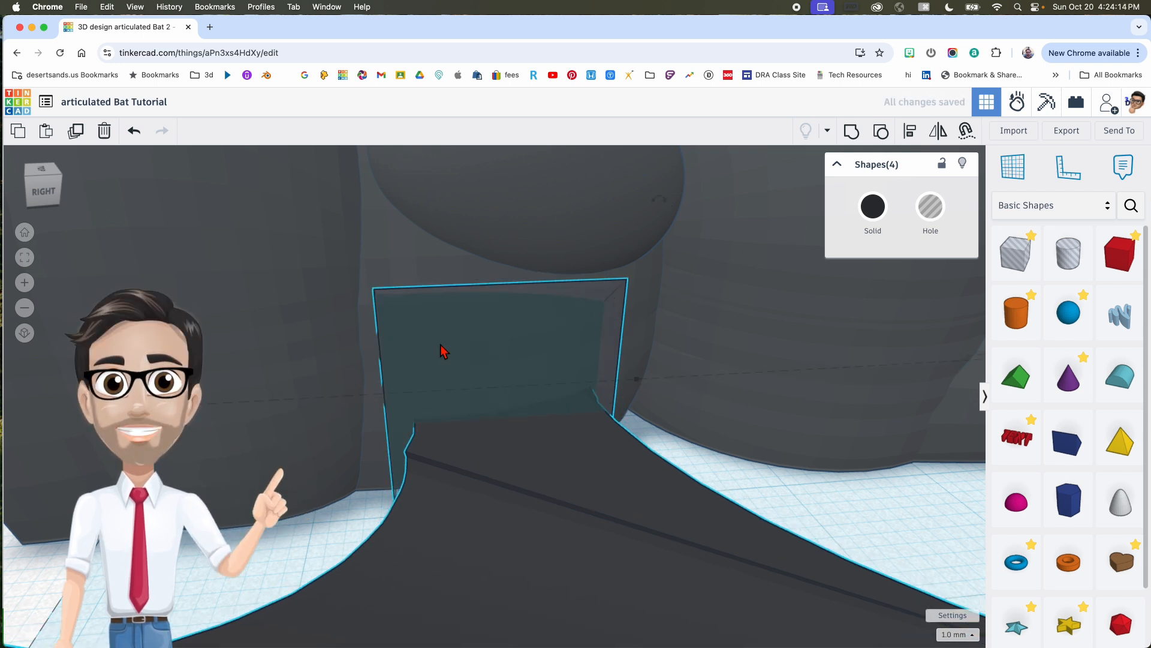
# Step: Set the snap grid to 0.1 mm and fine-tune how deep the wing's connector sits in the body's side
pyautogui.click(957, 634)
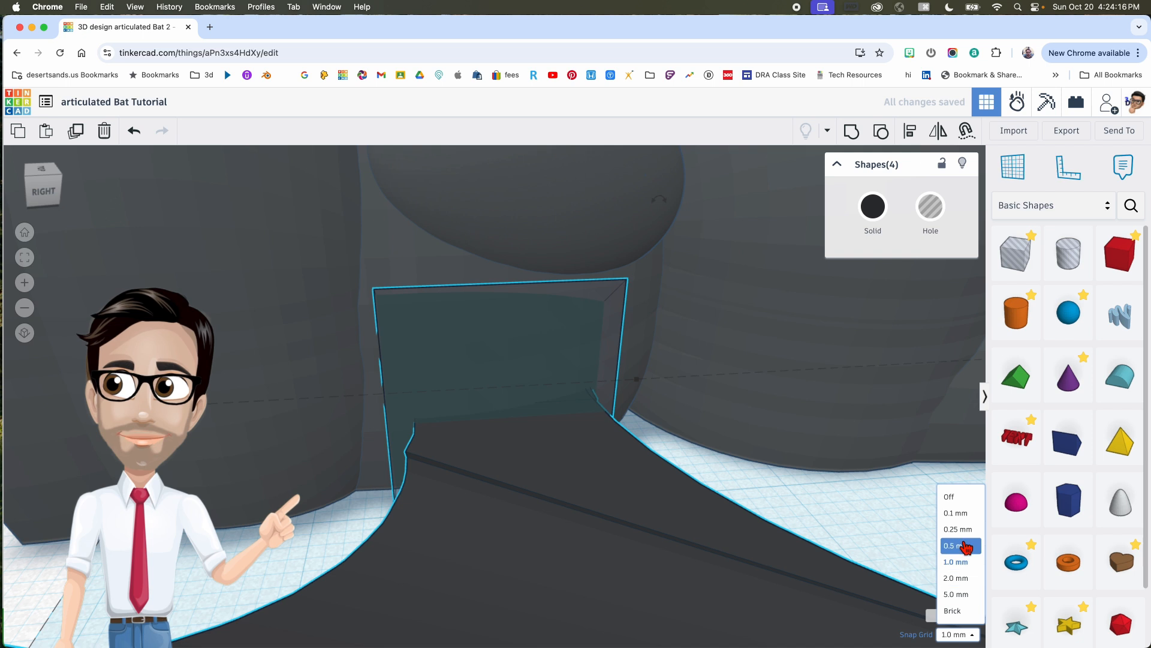
pyautogui.click(962, 520)
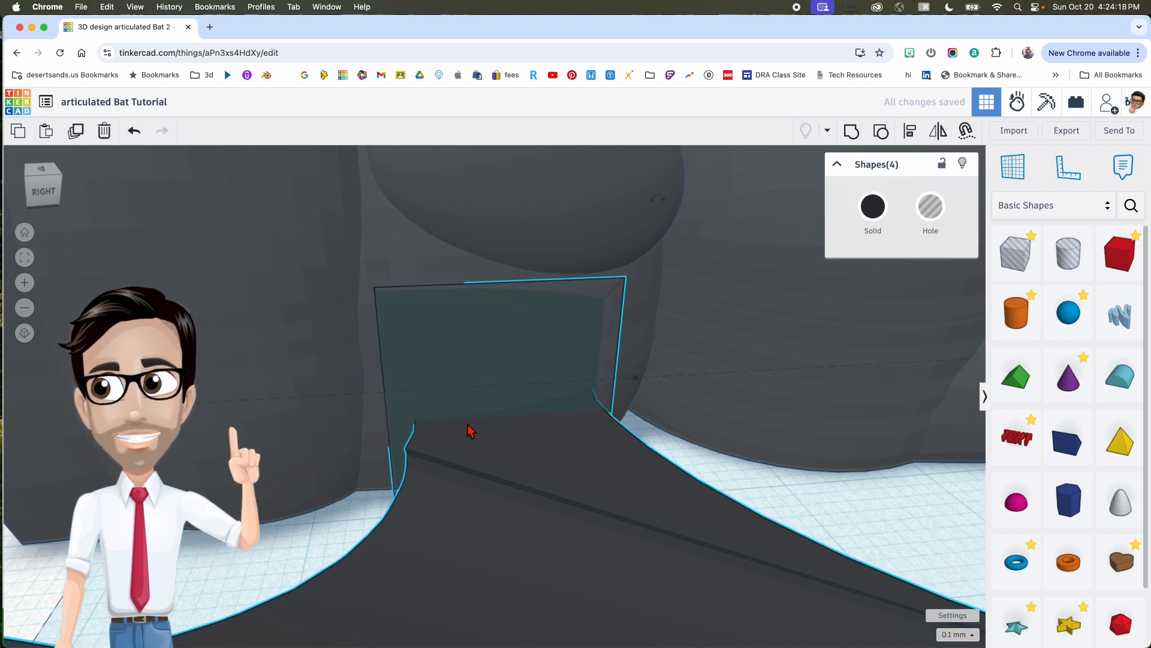
pyautogui.press('Up')
pyautogui.press('Up')
pyautogui.press('Down')
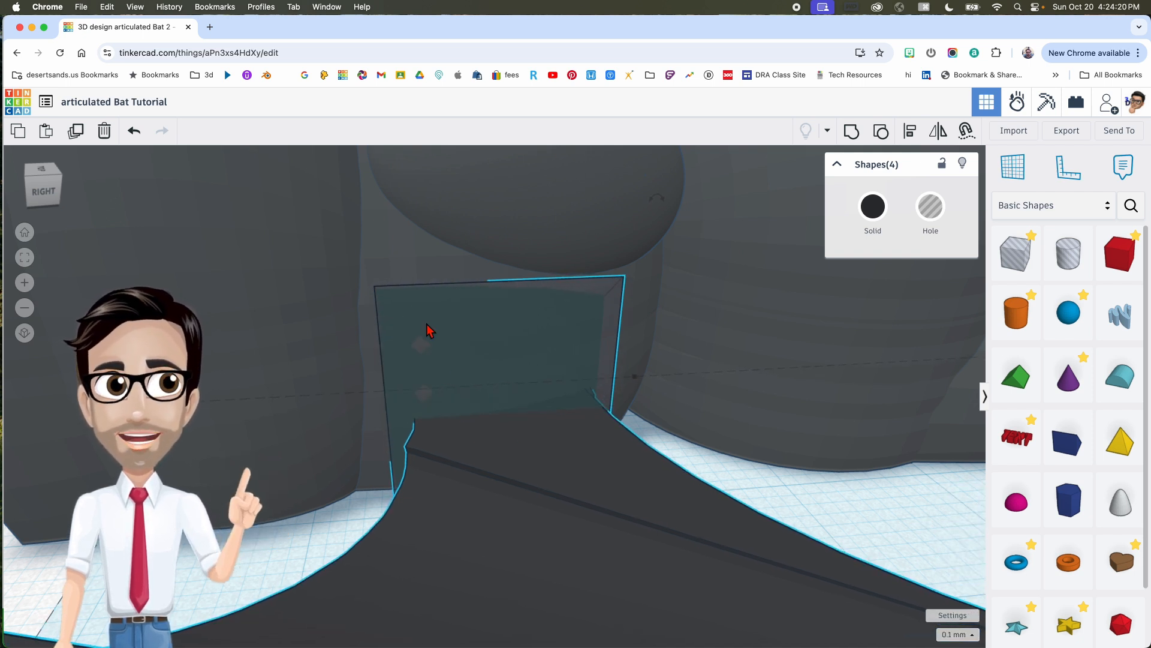
pyautogui.press('Down')
# Step: Duplicate the wing with its connector and hole, mirror the copy left to right and move it about 90 mm to the bat's other side
pyautogui.moveTo(445, 377); pyautogui.dragTo(751, 505, button='right')
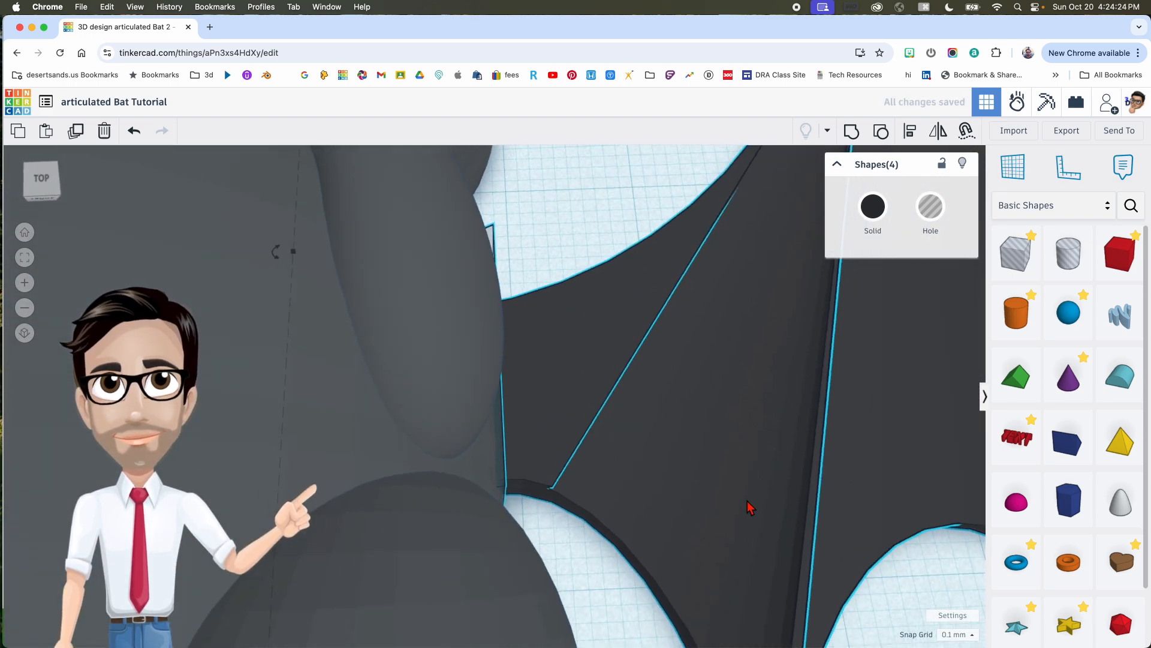
pyautogui.scroll(-10, 747, 506)
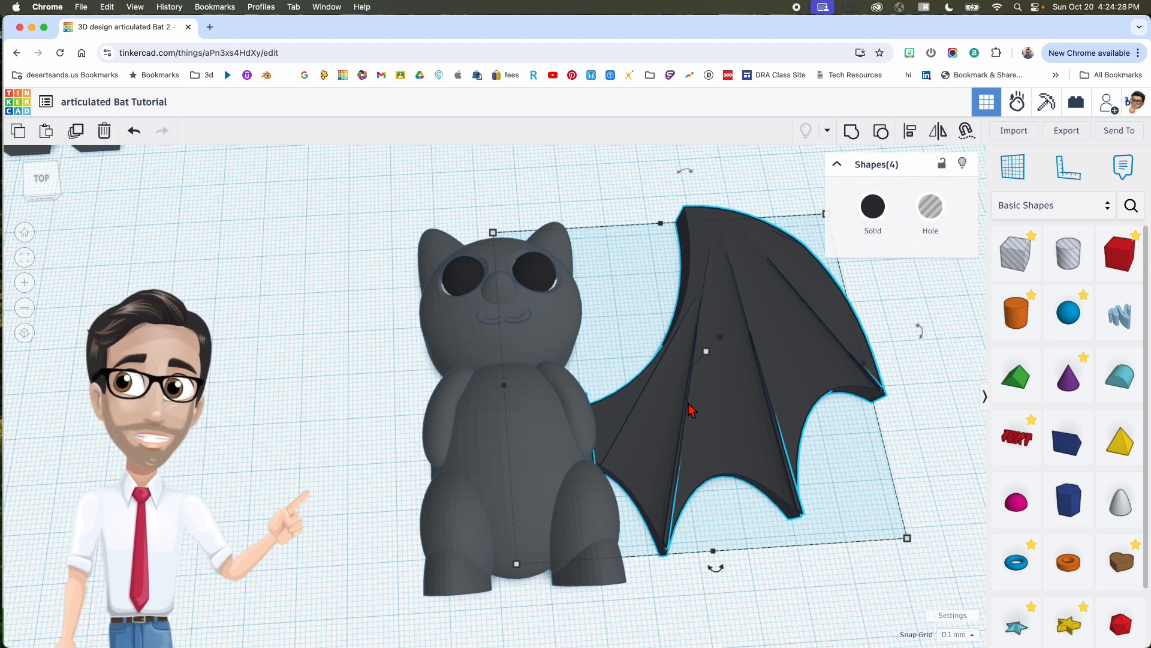
pyautogui.press('super+d')
pyautogui.moveTo(716, 567); pyautogui.dragTo(723, 571)
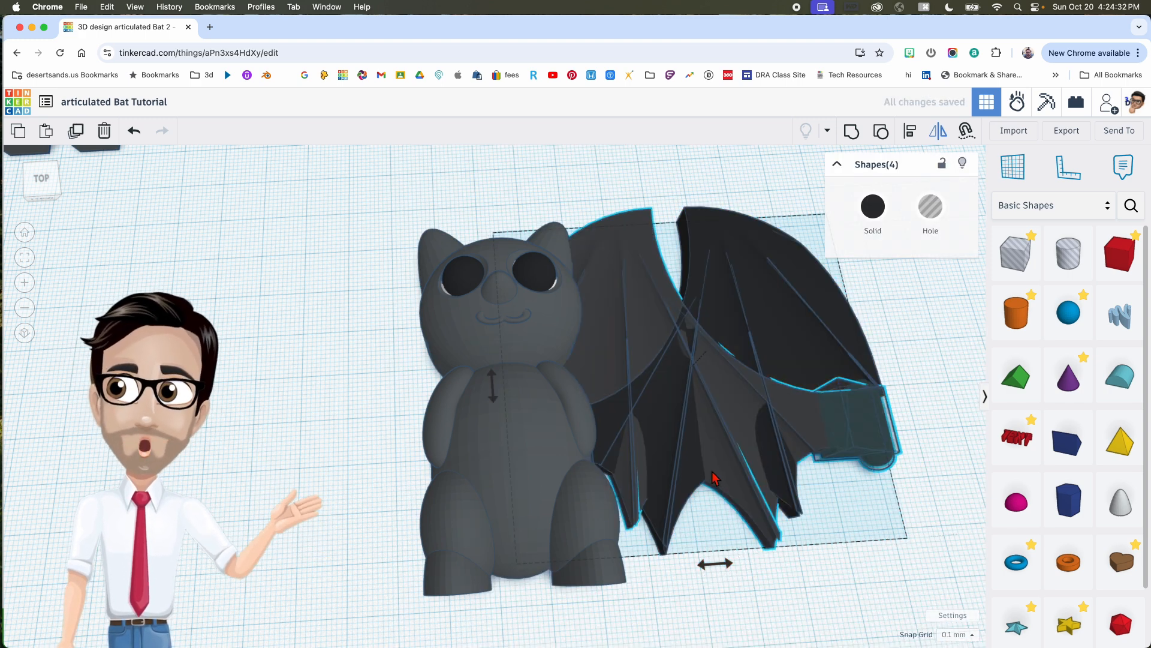
pyautogui.moveTo(639, 280); pyautogui.dragTo(224, 298)
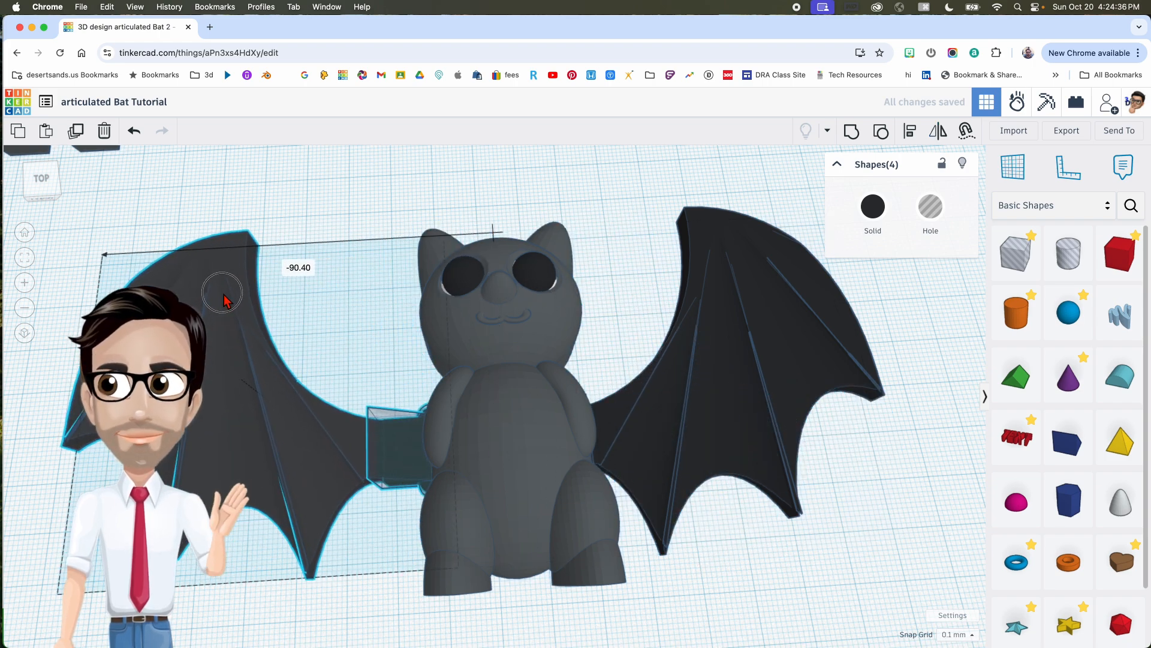
# Step: Nudge the mirrored wing in 0.1 mm steps until its connector sits inside the body's side below the arm, then deselect it
pyautogui.moveTo(300, 312); pyautogui.dragTo(540, 411, button='right')
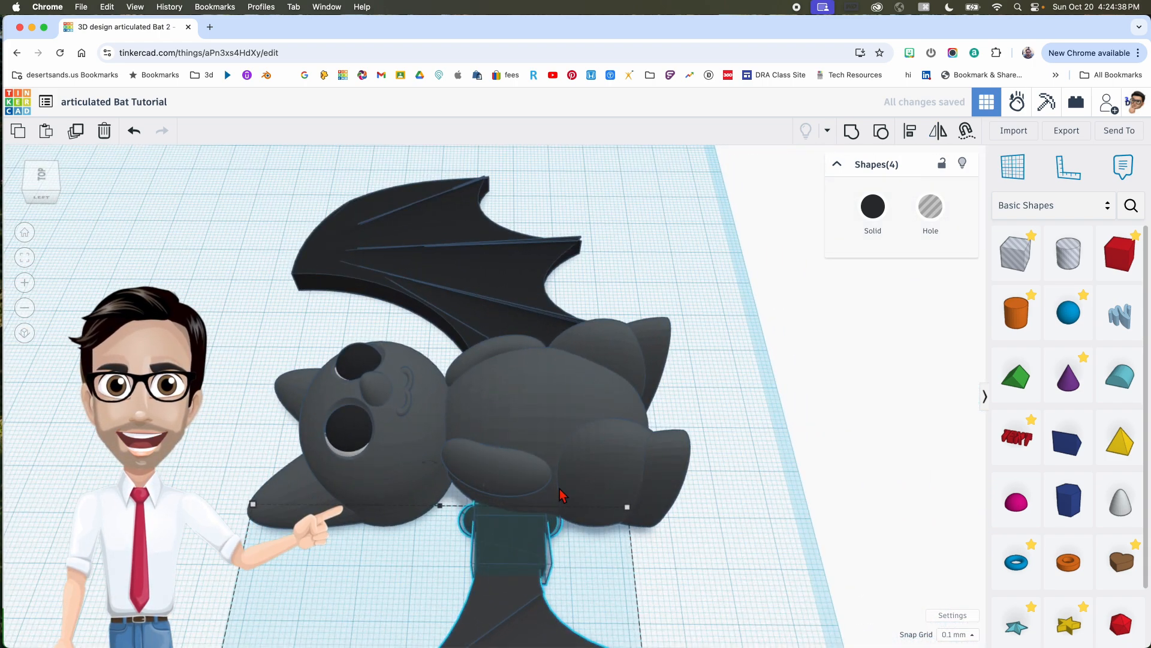
pyautogui.moveTo(562, 494); pyautogui.dragTo(519, 380, button='middle')
pyautogui.press('Up')
pyautogui.press('Up')
pyautogui.press('Up')
pyautogui.press('Up')
pyautogui.press('Up')
pyautogui.press('Up')
pyautogui.press('Up')
pyautogui.press('Up')
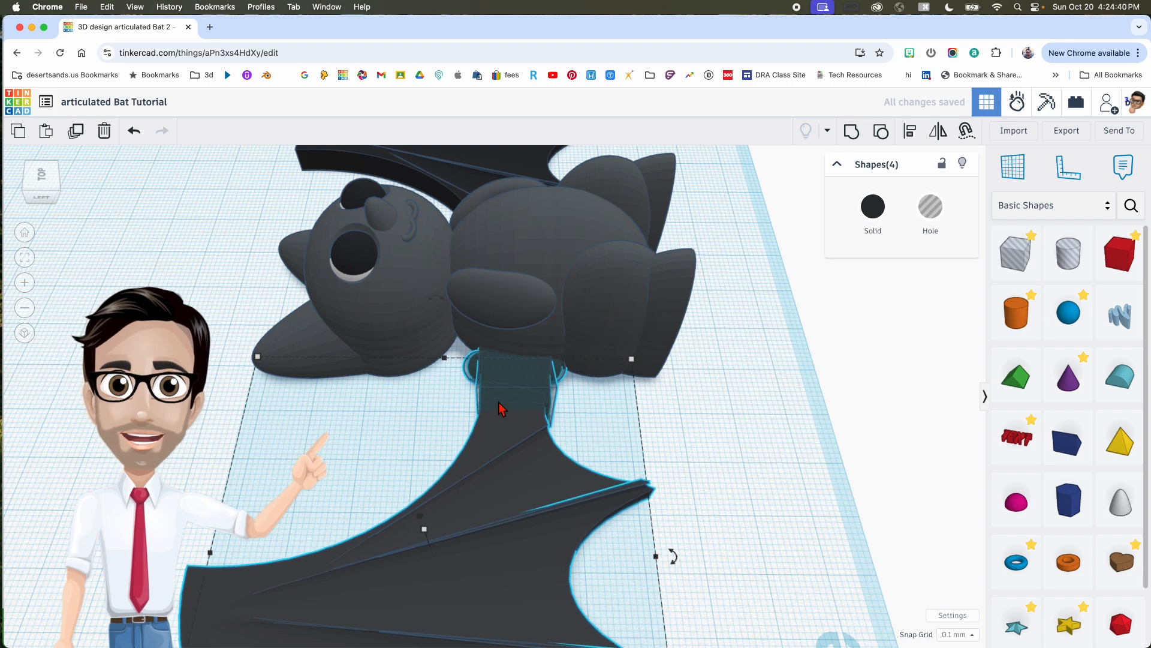
pyautogui.scroll(1, 516, 387)
pyautogui.scroll(5, 516, 393)
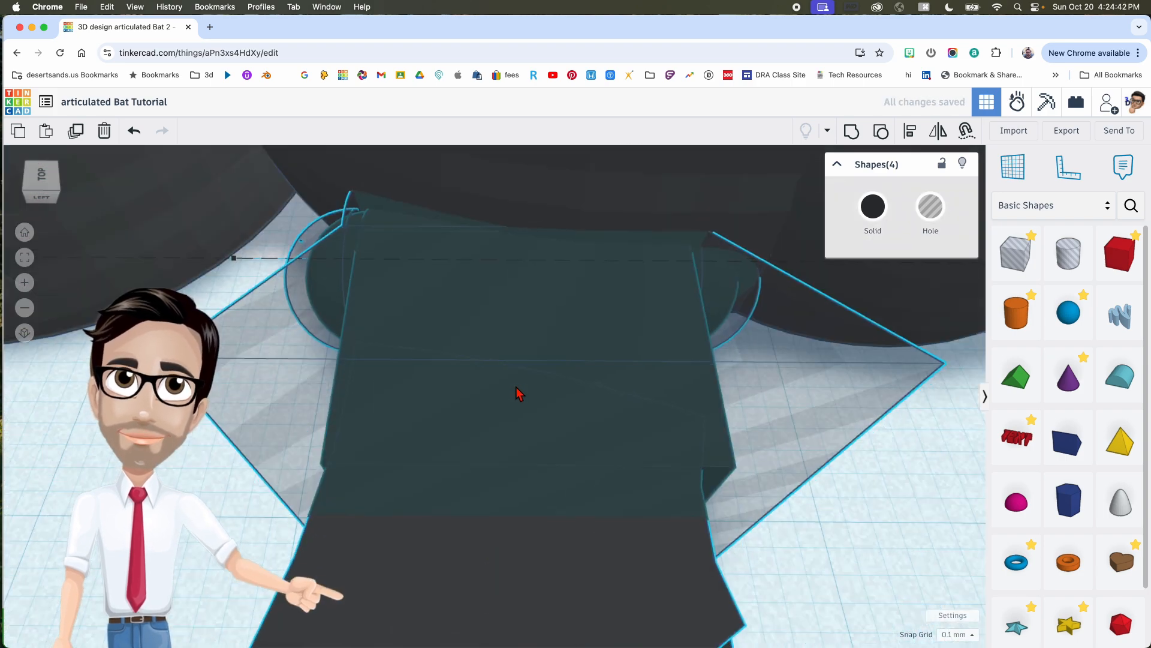
pyautogui.moveTo(592, 438); pyautogui.dragTo(585, 406, button='right')
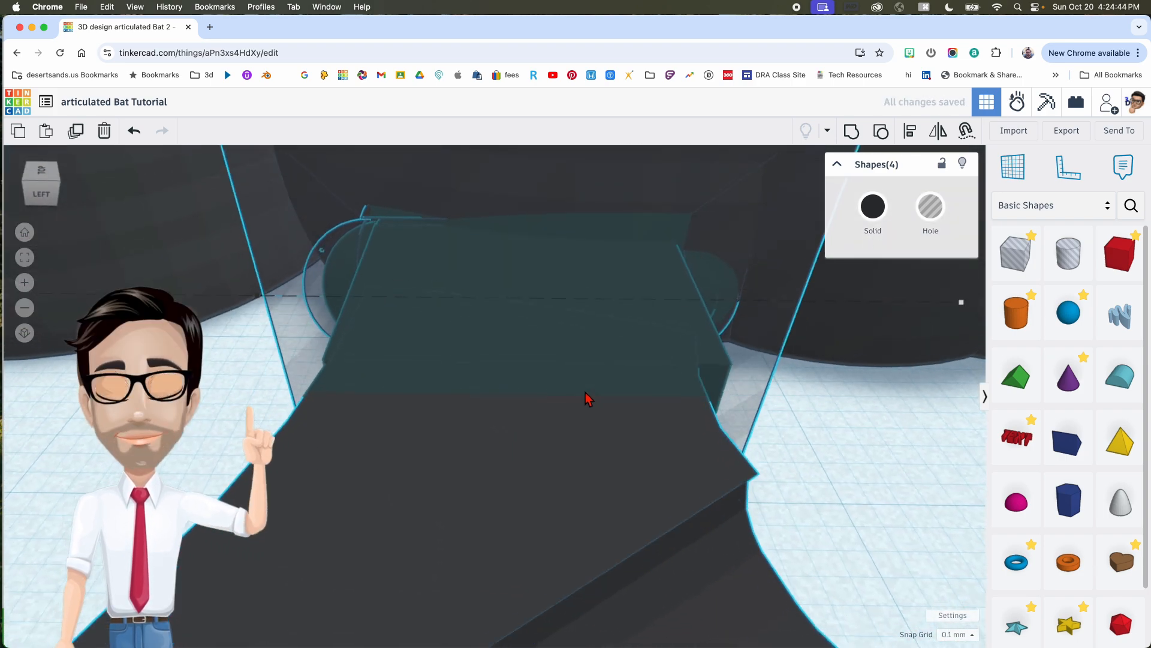
pyautogui.scroll(-3, 586, 406)
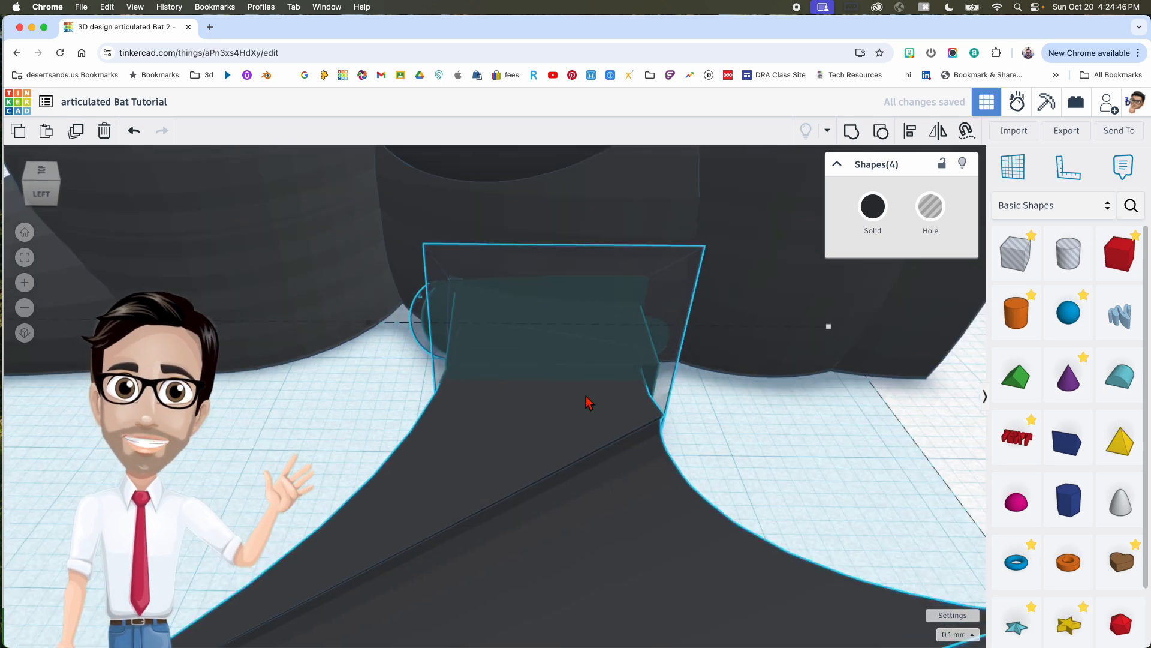
pyautogui.press('Up')
pyautogui.press('Up')
pyautogui.press('Up')
pyautogui.press('Up')
pyautogui.press('Up')
pyautogui.press('Up')
pyautogui.press('Up')
pyautogui.press('Up')
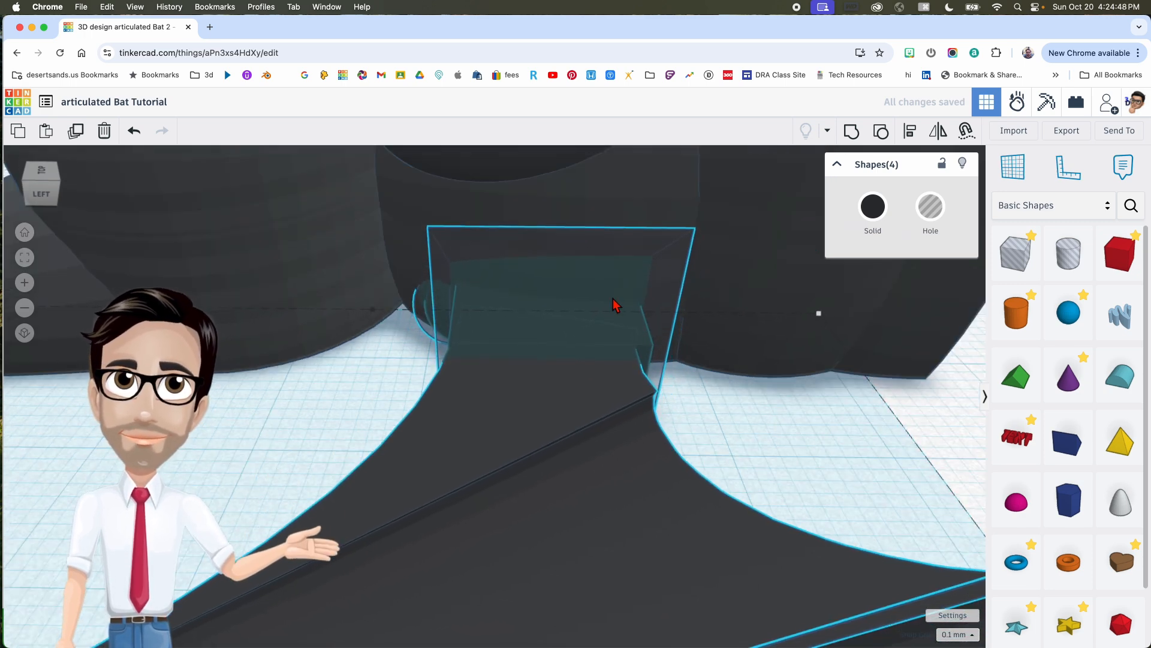
pyautogui.press('Up')
pyautogui.press('Up')
pyautogui.press('Up')
pyautogui.press('Up')
pyautogui.press('Up')
pyautogui.press('Up')
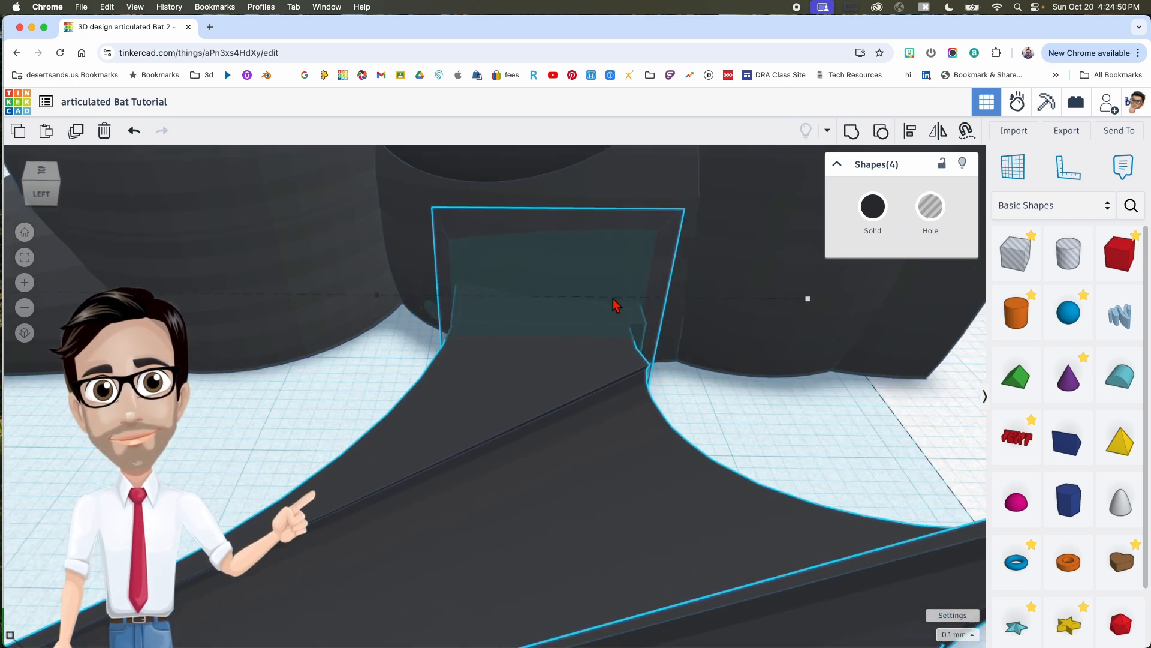
pyautogui.press('Up')
pyautogui.press('Up')
pyautogui.press('Up')
pyautogui.press('Up')
pyautogui.press('Up')
pyautogui.press('Up')
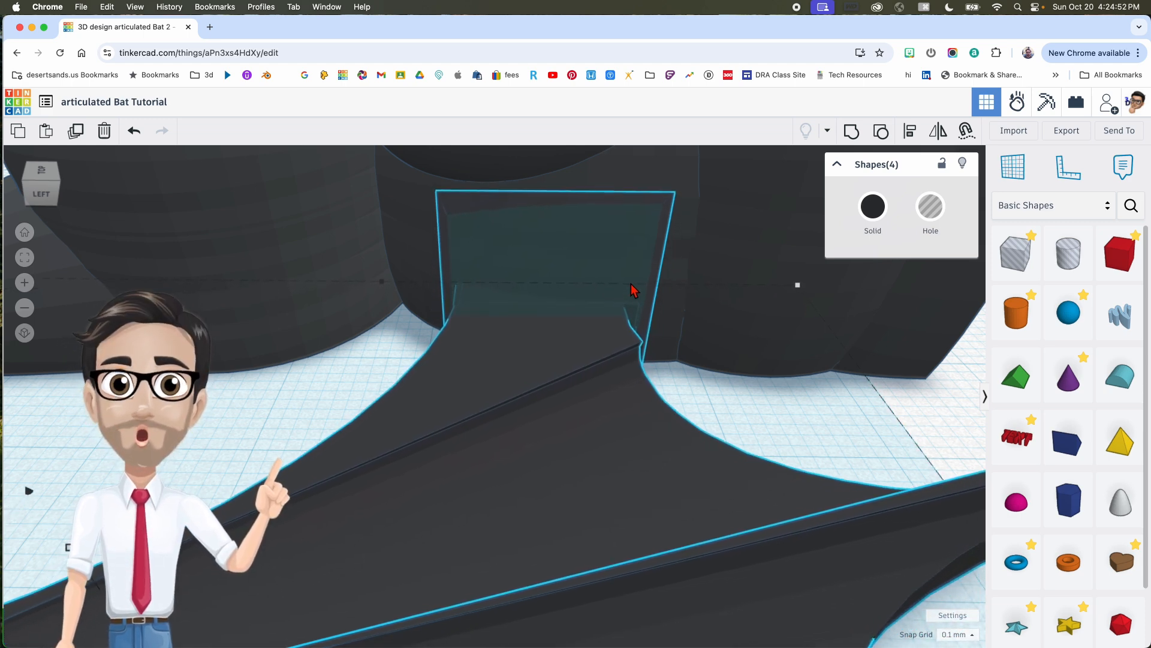
pyautogui.press('Up')
pyautogui.press('Up')
pyautogui.press('Up')
pyautogui.press('Down')
pyautogui.press('Down')
pyautogui.moveTo(633, 276)
pyautogui.mouseDown(button='right')
pyautogui.moveTo(627, 253)
pyautogui.moveTo(630, 290)
pyautogui.mouseUp(button='right')
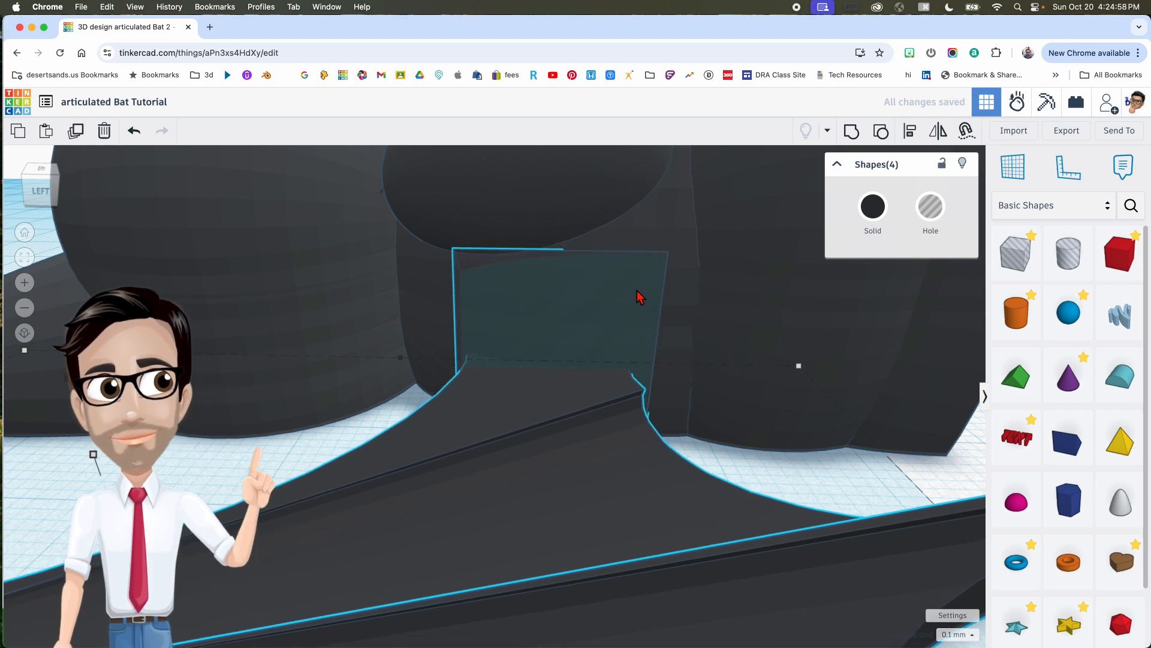
pyautogui.moveTo(637, 291); pyautogui.dragTo(671, 358, button='right')
pyautogui.scroll(-10, 705, 354)
pyautogui.moveTo(705, 354); pyautogui.dragTo(567, 393, button='middle')
pyautogui.moveTo(567, 393); pyautogui.dragTo(396, 481, button='right')
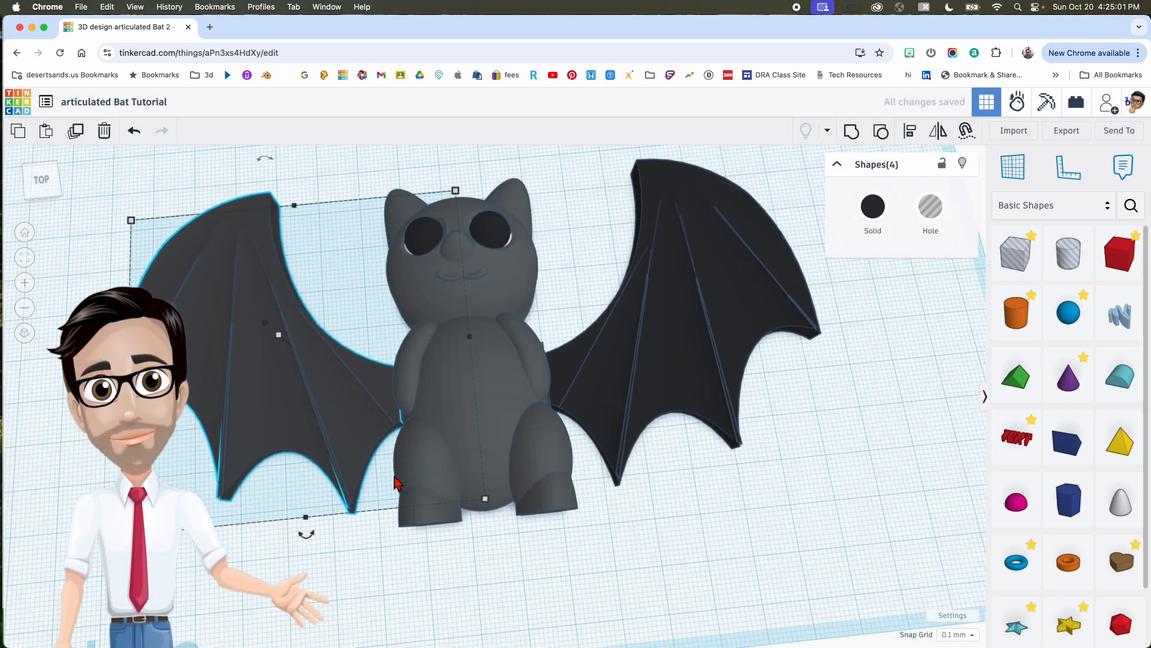
pyautogui.click(355, 569)
# Step: Select all the bat's parts except the two black wings and group them to cut the connector holes into the body
pyautogui.moveTo(442, 568); pyautogui.dragTo(551, 532, button='right')
pyautogui.scroll(-5, 551, 530)
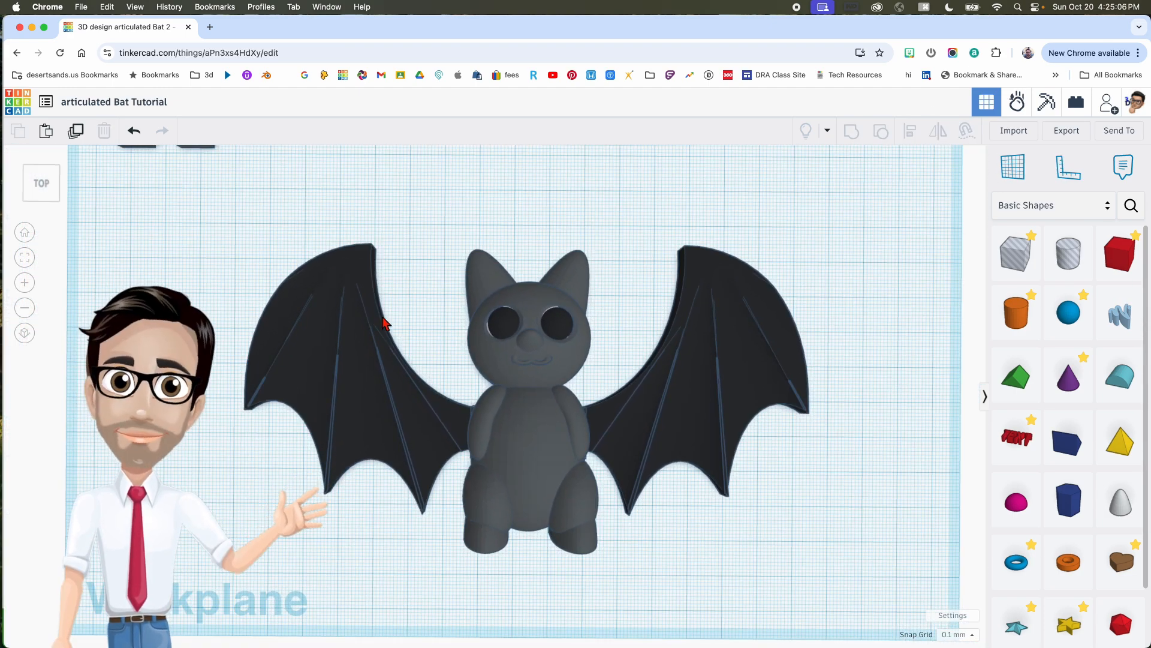
pyautogui.moveTo(760, 515); pyautogui.dragTo(710, 504)
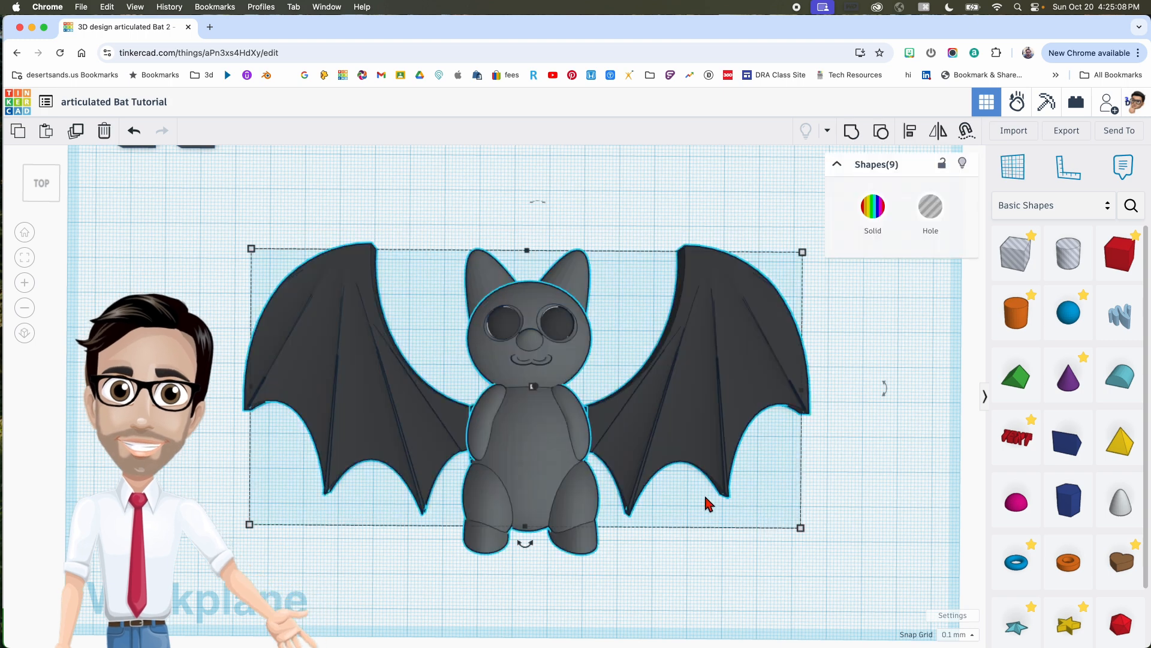
pyautogui.keyDown('shift'); pyautogui.click(708, 430); pyautogui.keyUp('shift')
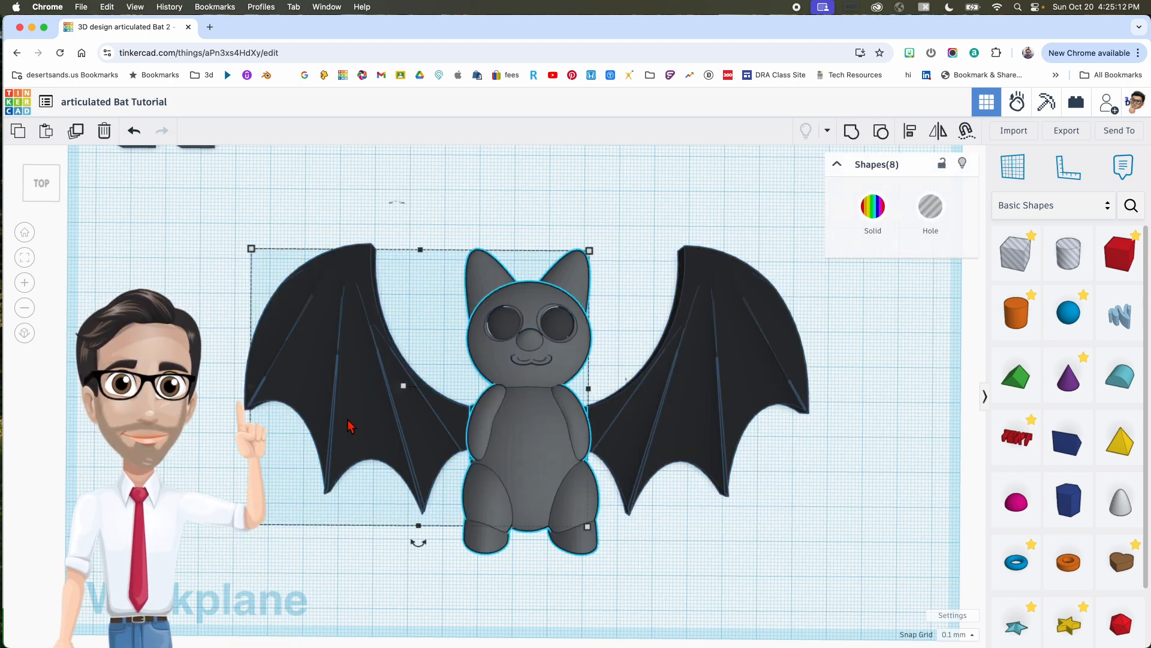
pyautogui.keyDown('shift'); pyautogui.click(360, 428); pyautogui.keyUp('shift')
pyautogui.moveTo(403, 442); pyautogui.dragTo(430, 478, button='right')
pyautogui.hotkey('ctrl', 'g')
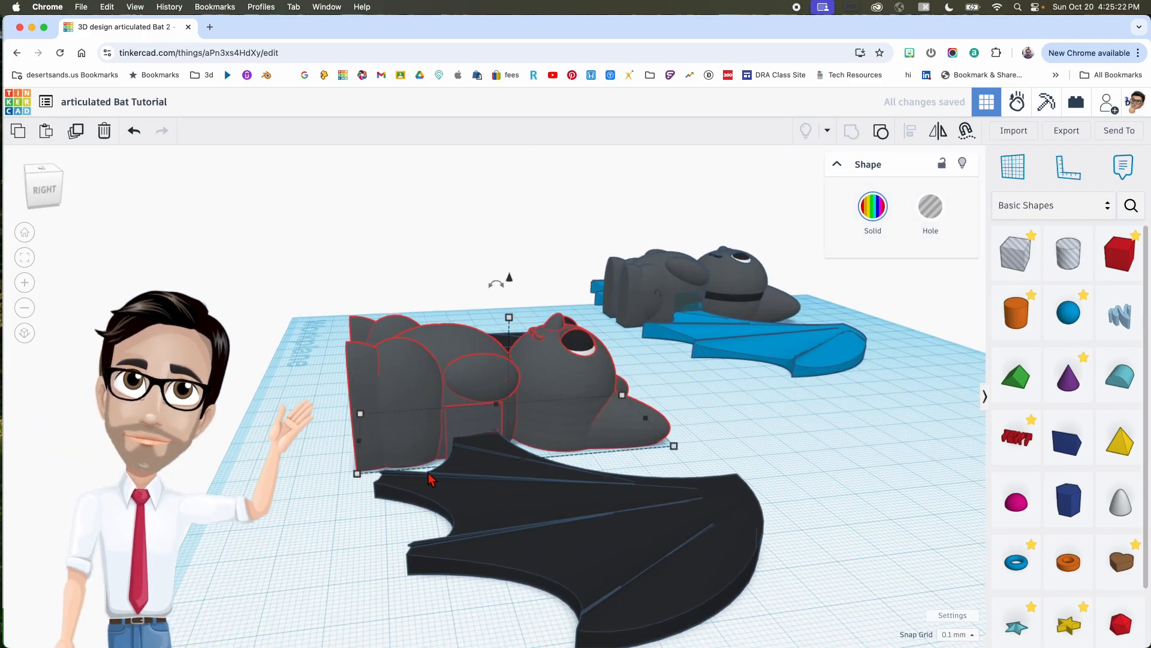
pyautogui.scroll(3, 451, 459)
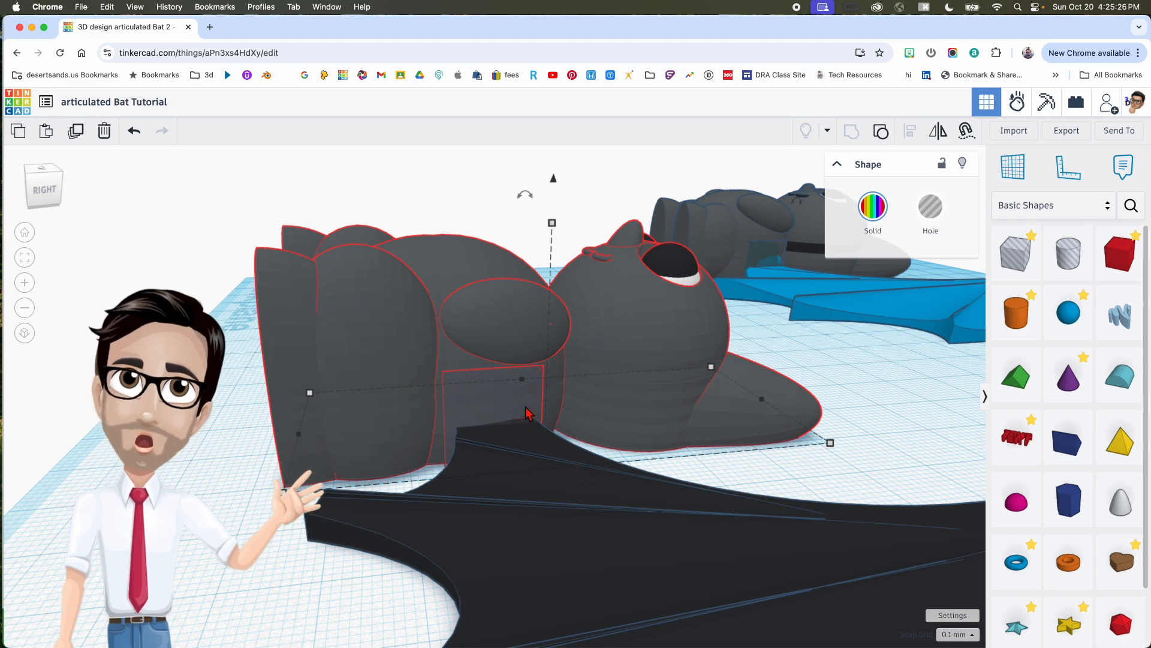
pyautogui.moveTo(479, 341); pyautogui.dragTo(443, 423, button='right')
pyautogui.scroll(-5, 551, 439)
pyautogui.moveTo(642, 453); pyautogui.dragTo(692, 490, button='right')
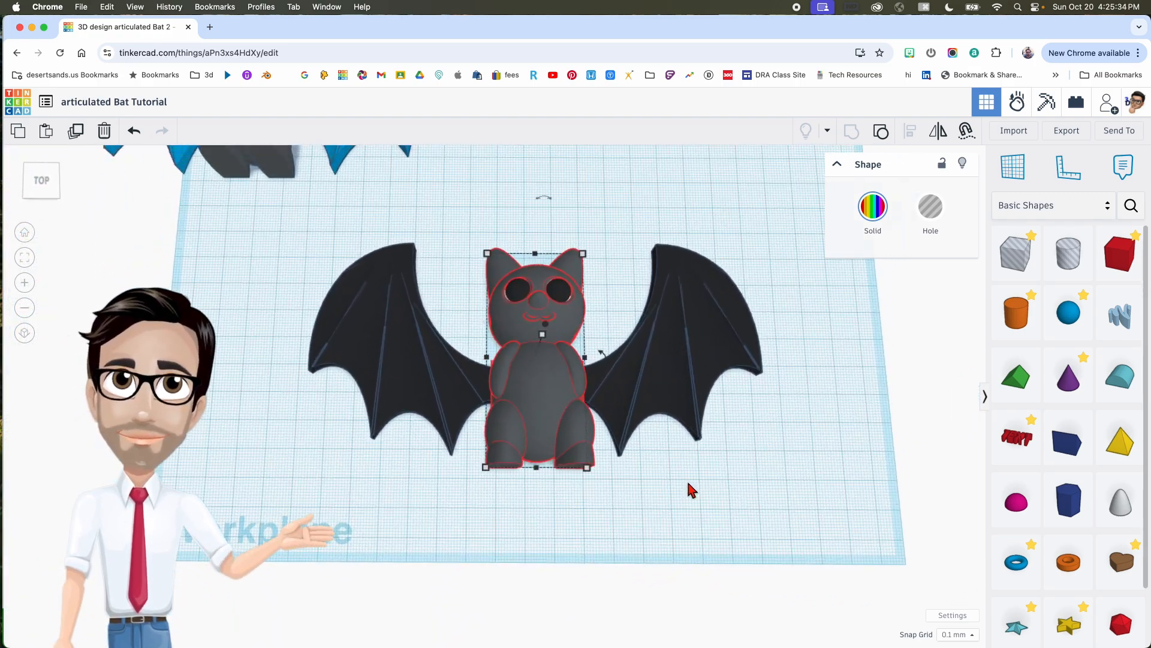